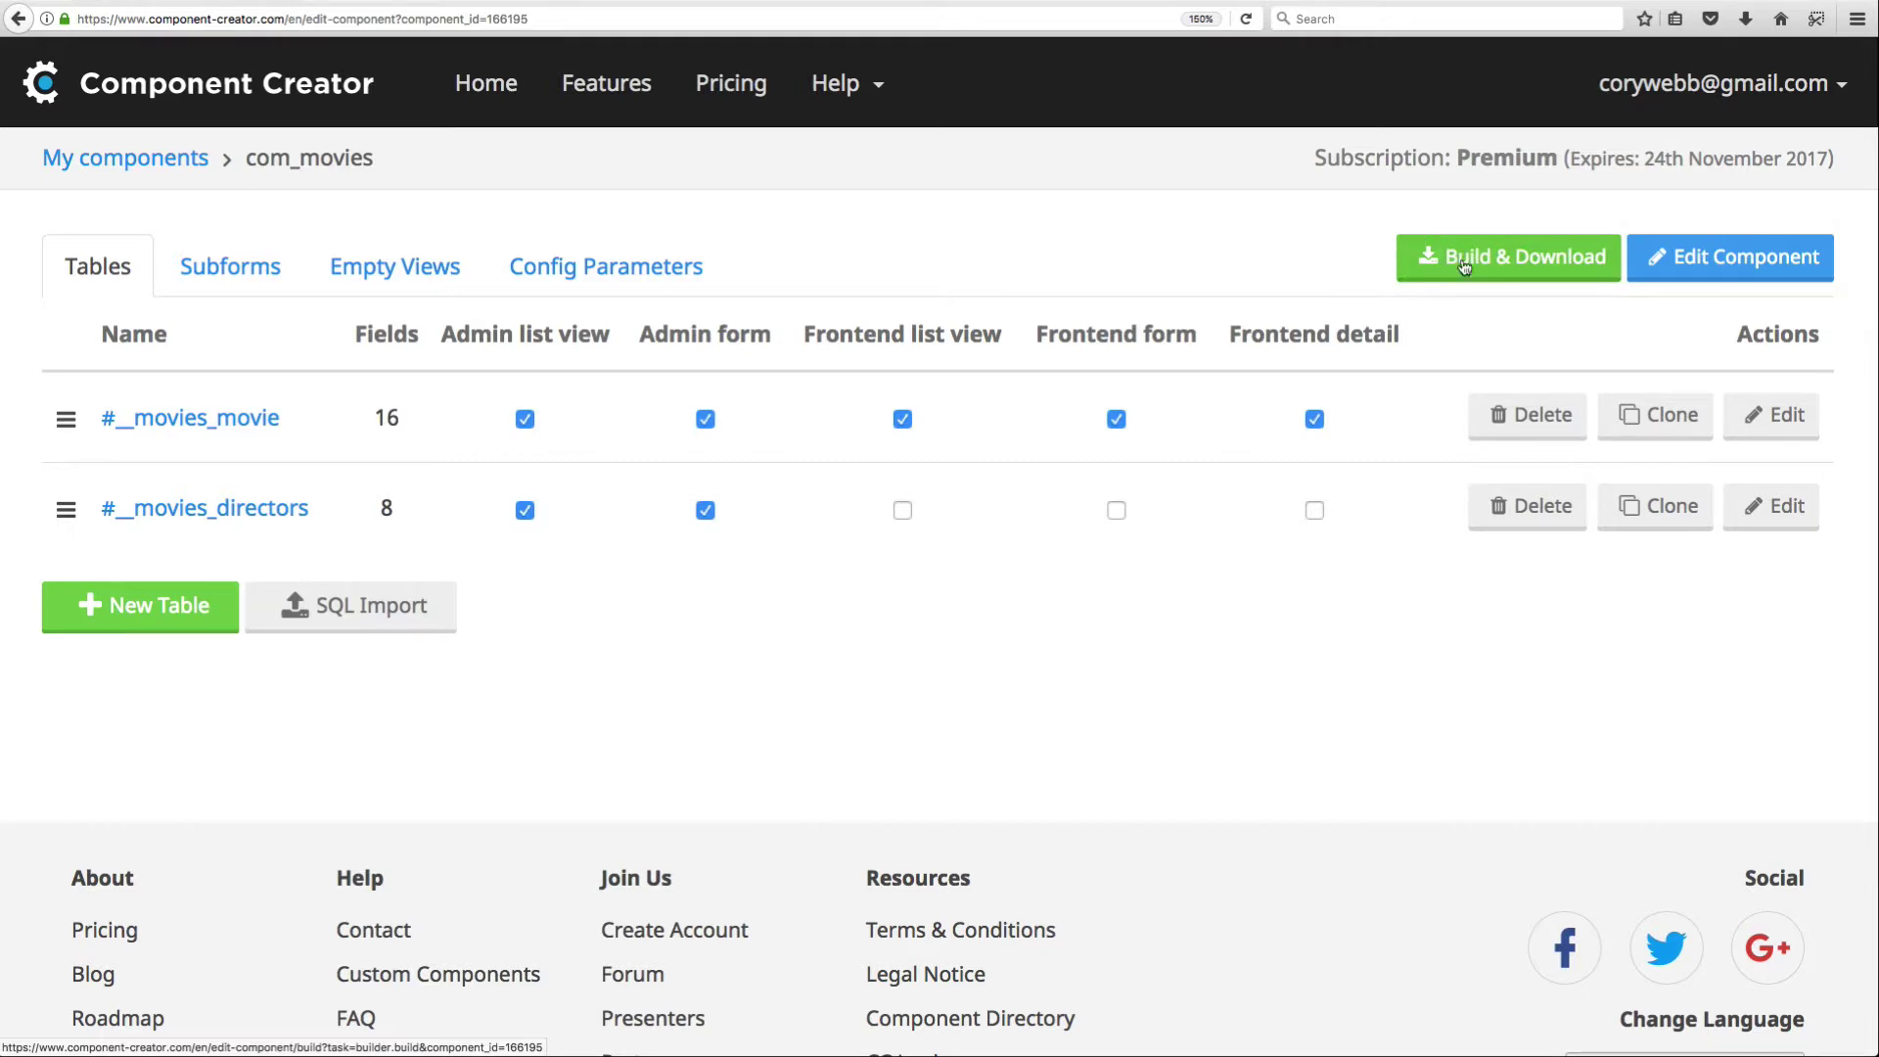
Build the com_movies component package with Build & Download.
{"action": "left_click", "coordinate": [1500, 261]}
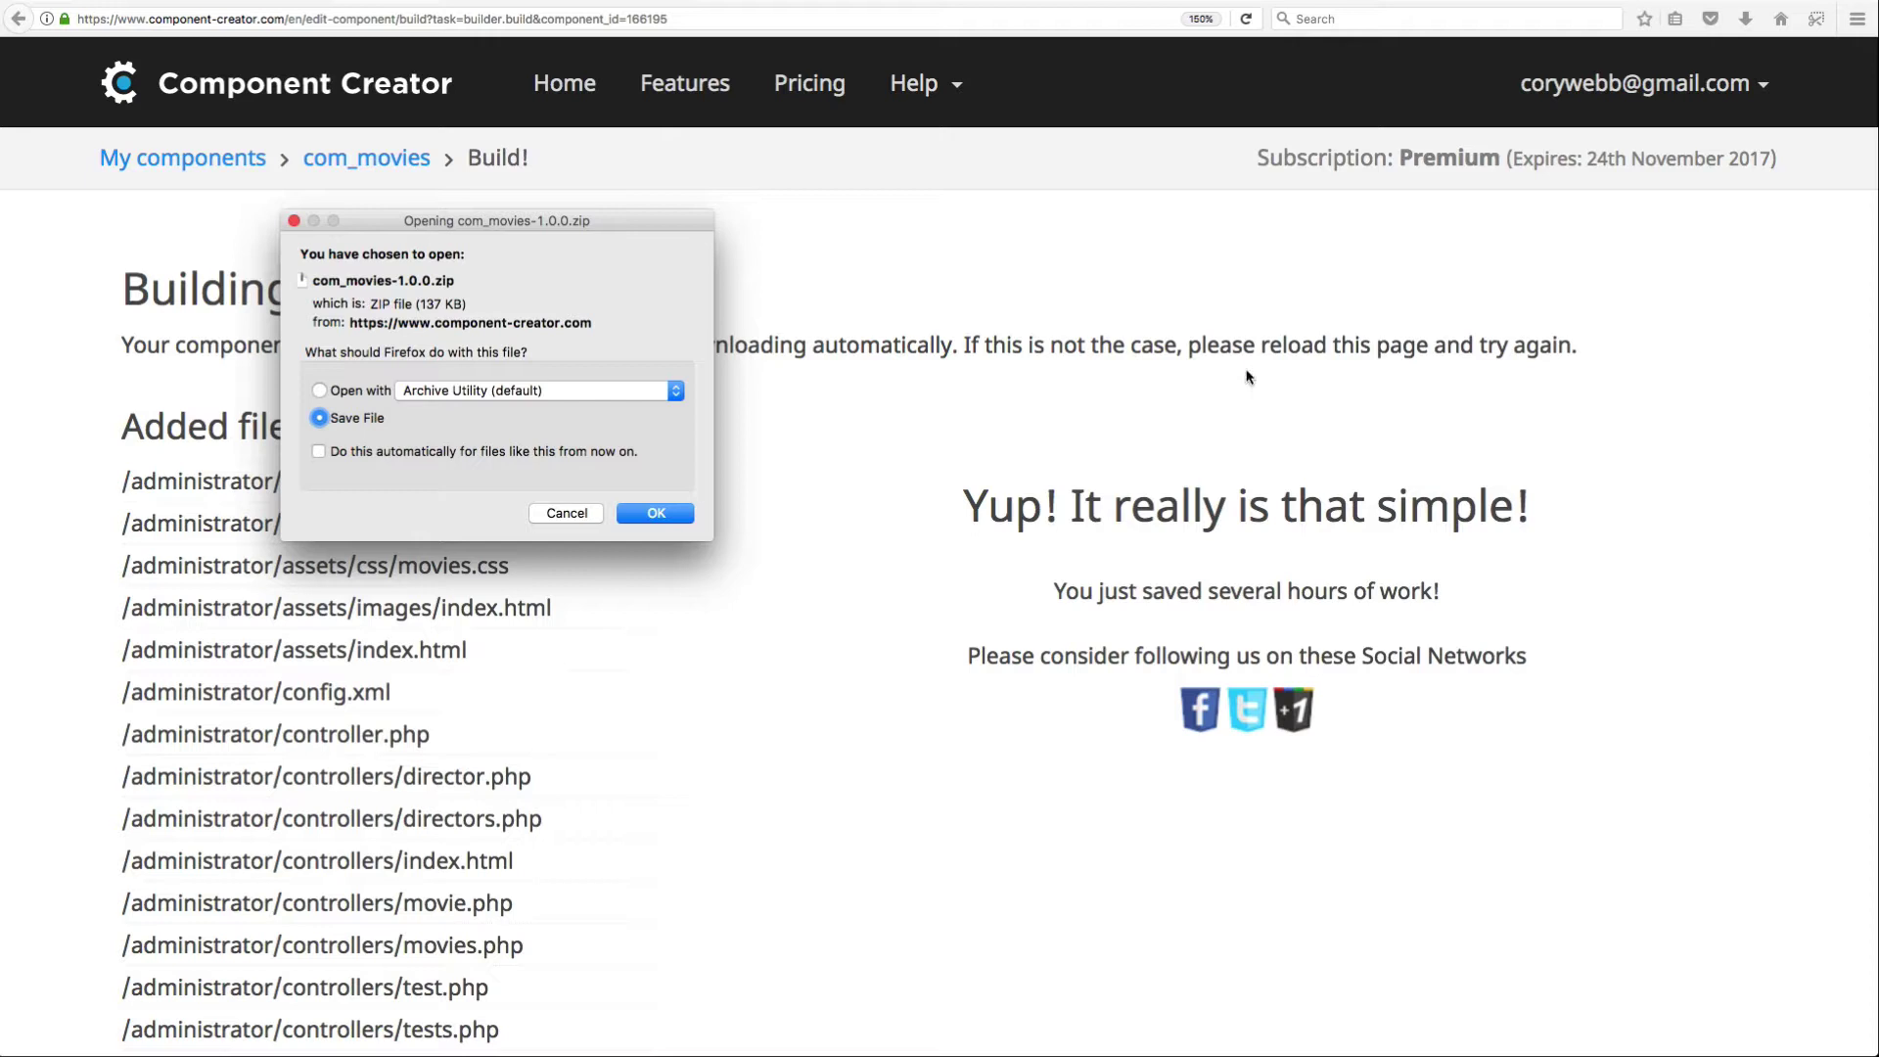
Save com_movies-1.0.0.zip to the my component folder and show the recent downloads list.
{"action": "left_click", "coordinate": [654, 514]}
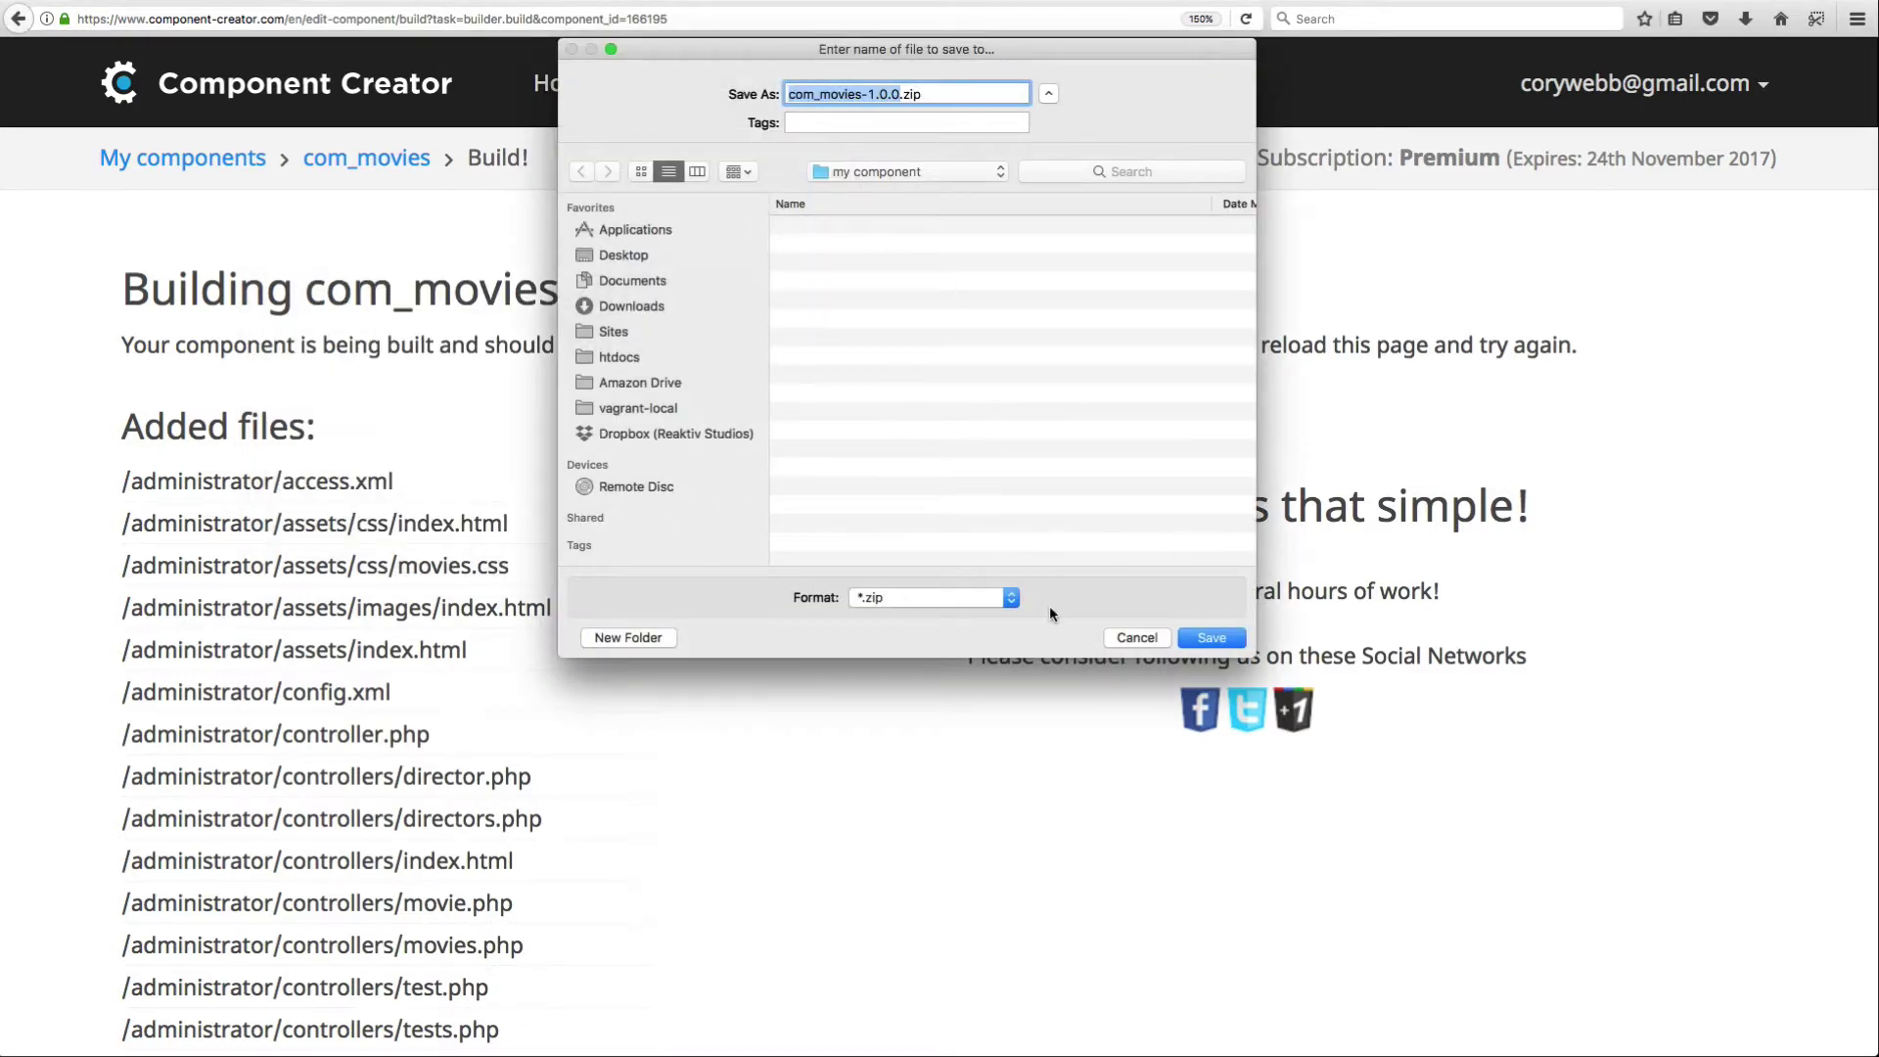
{"action": "left_click", "coordinate": [1210, 637]}
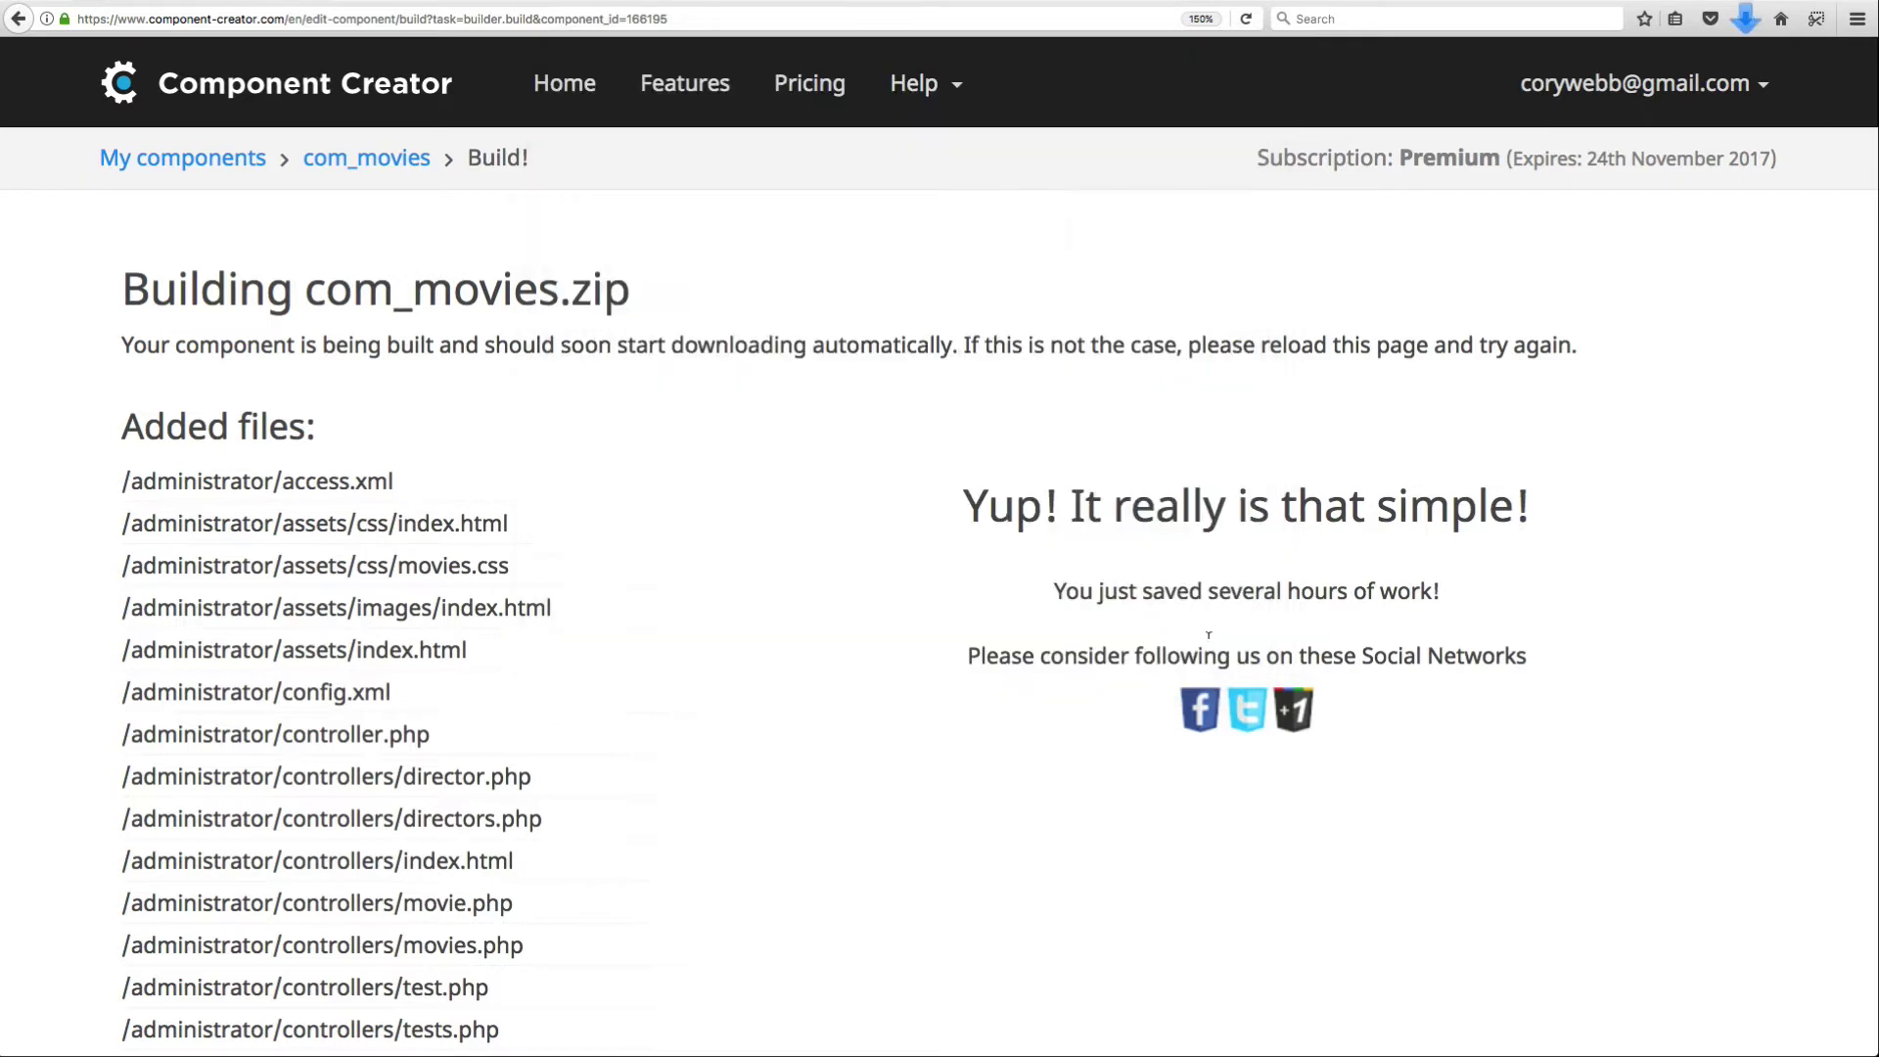
{"action": "left_click", "coordinate": [1745, 18]}
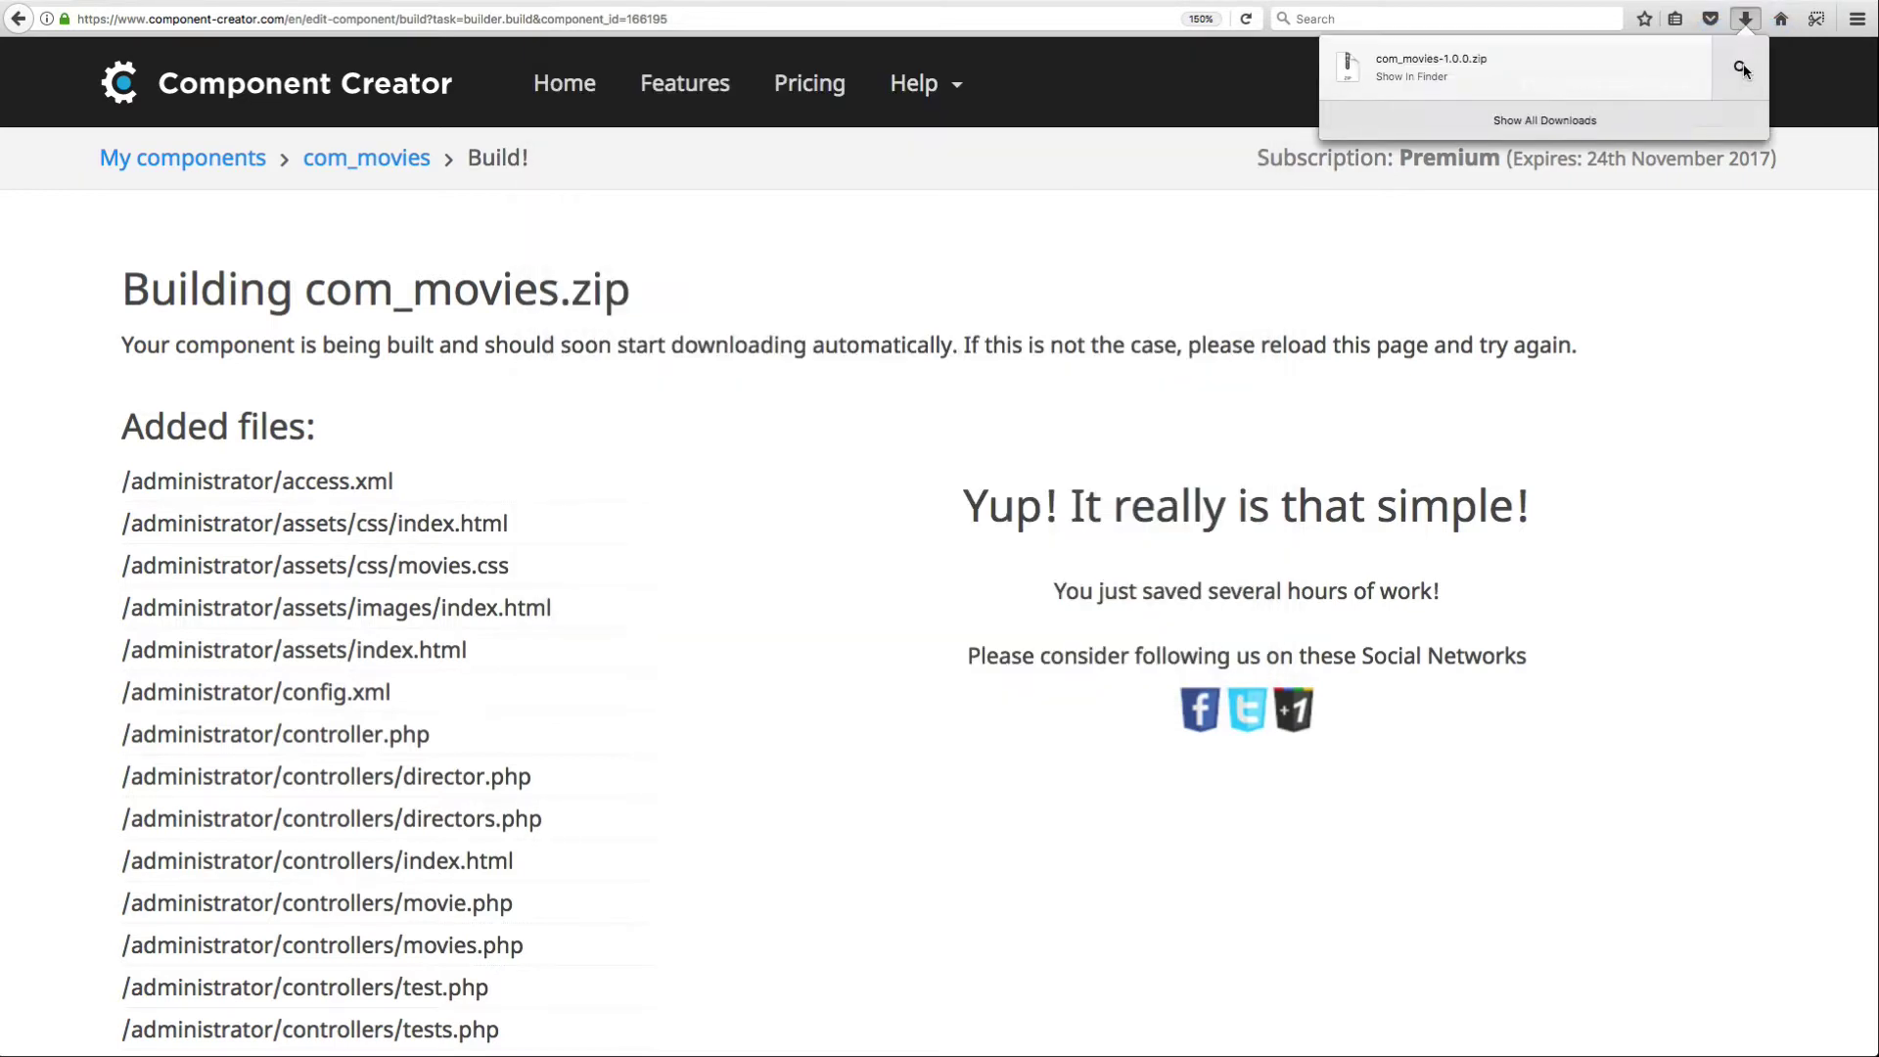
Extract com_movies-1.0.0.zip, then expand the com_movies-1.0.0 folder and its administrator folder.
{"action": "left_click", "coordinate": [1741, 68]}
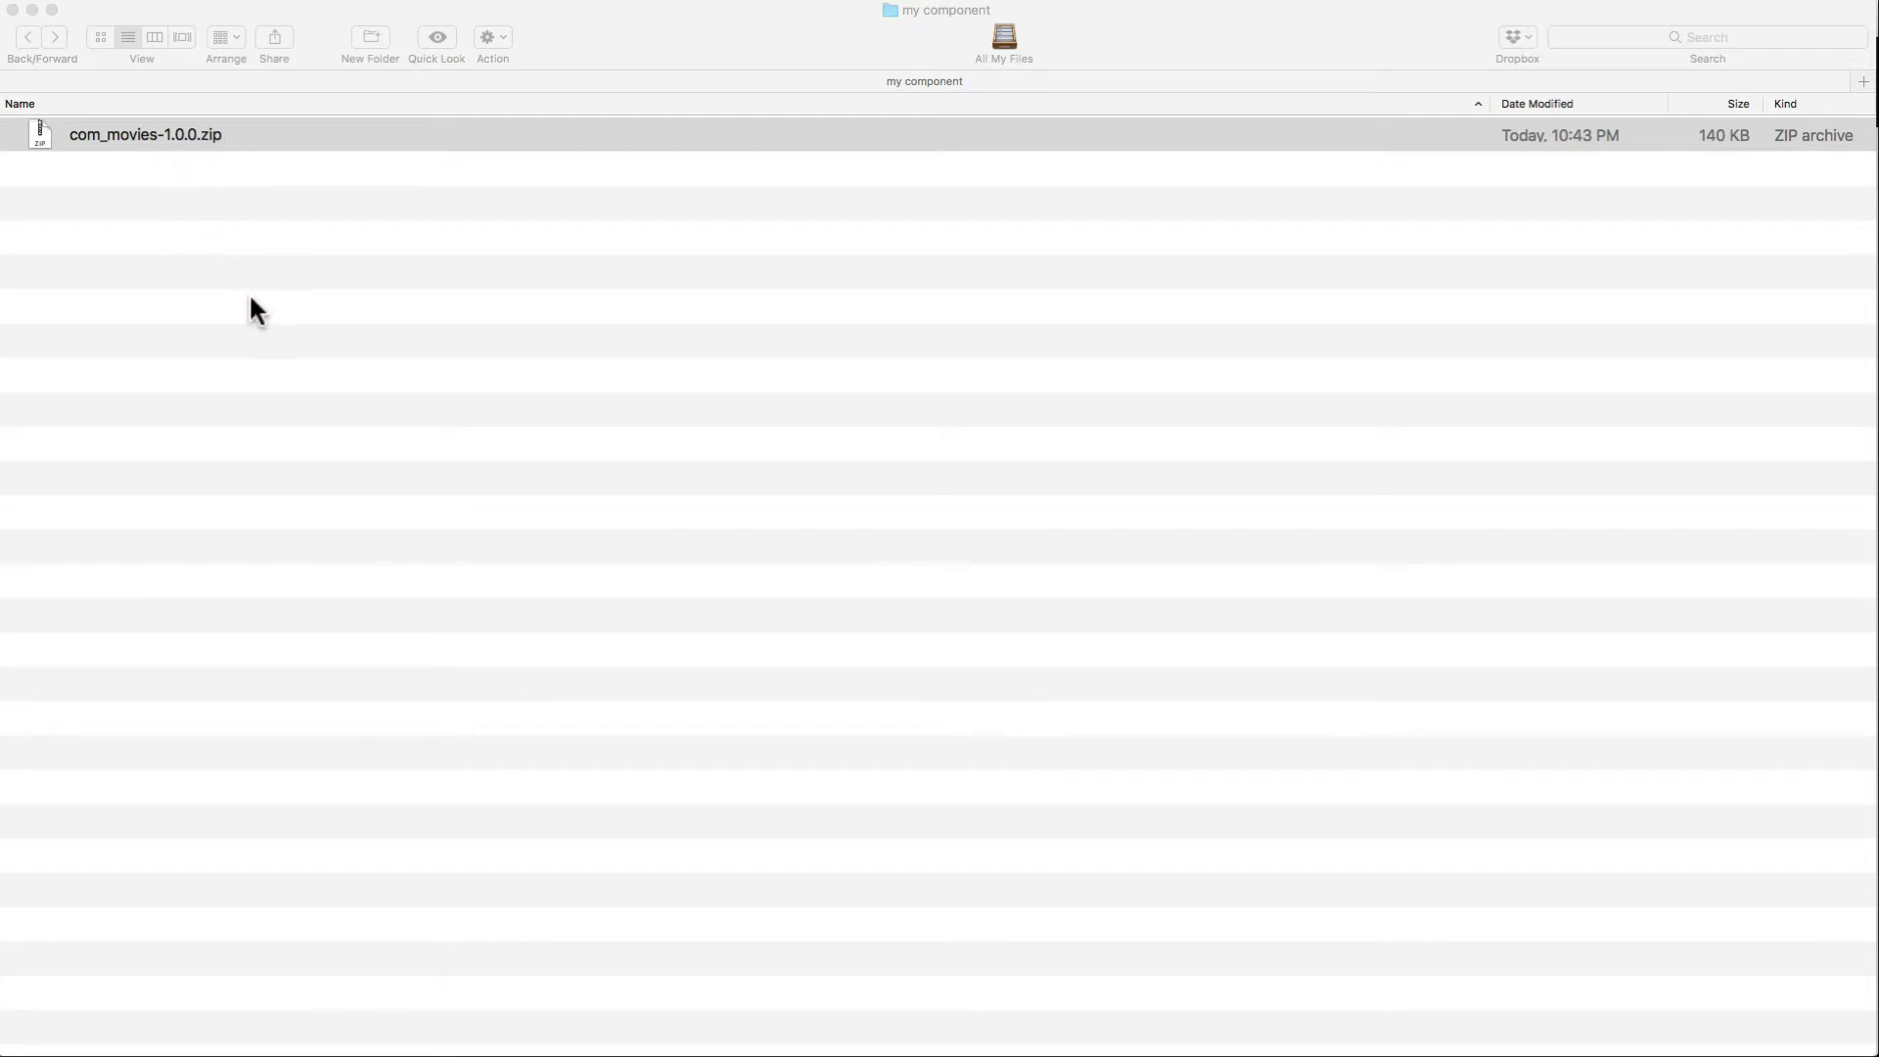
{"action": "double_click", "coordinate": [41, 129]}
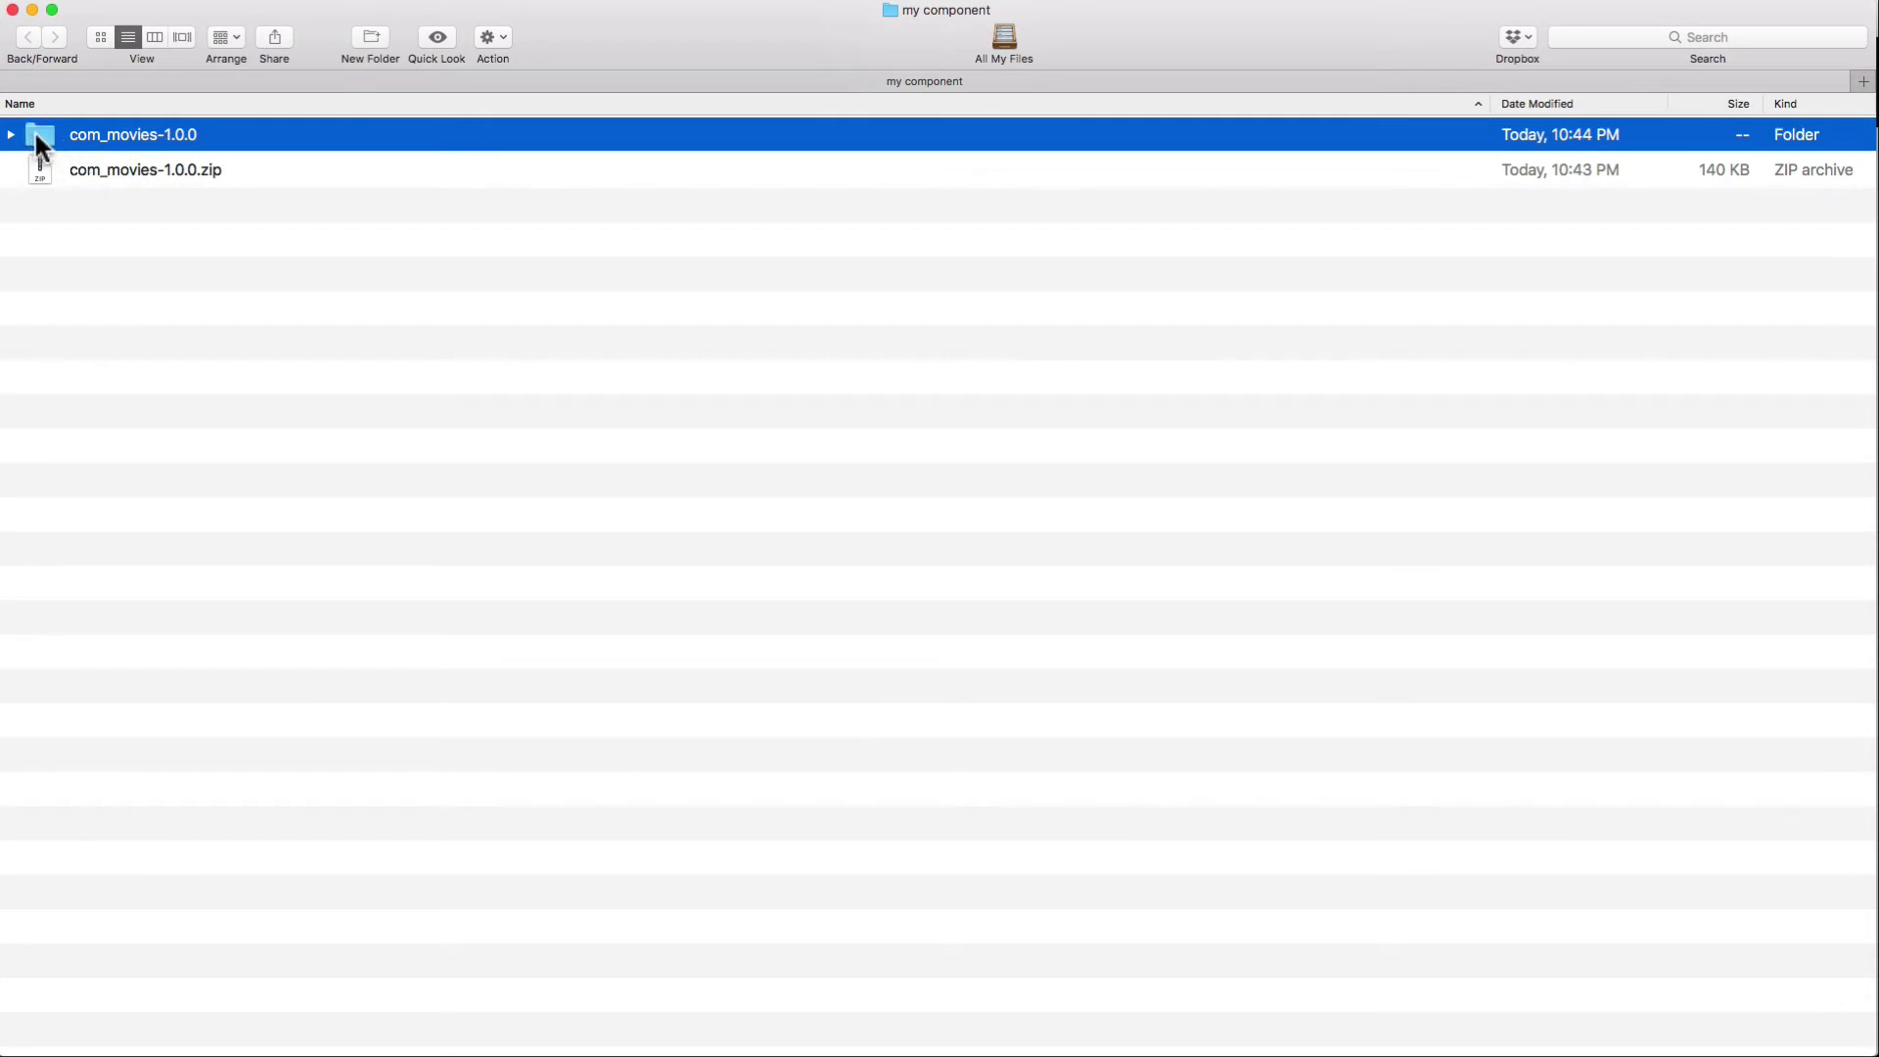
{"action": "left_click", "coordinate": [10, 135]}
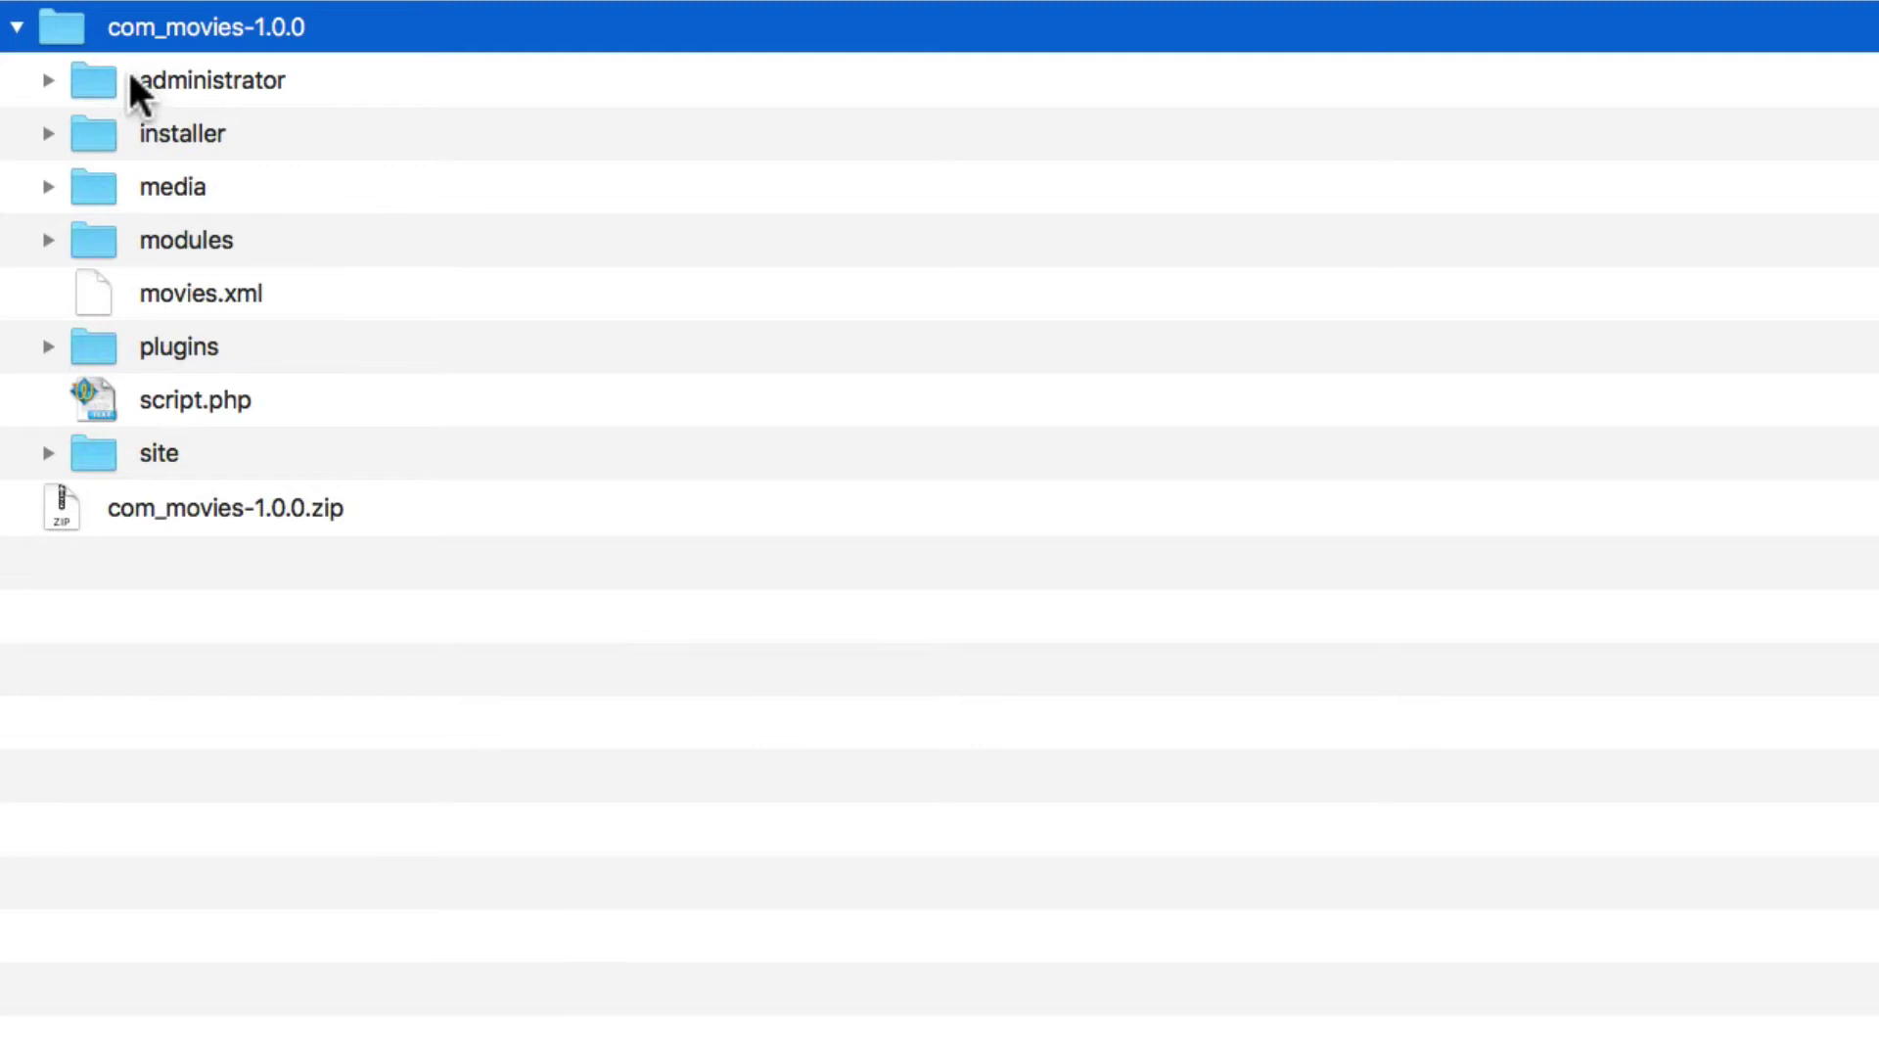
{"action": "left_click", "coordinate": [49, 78]}
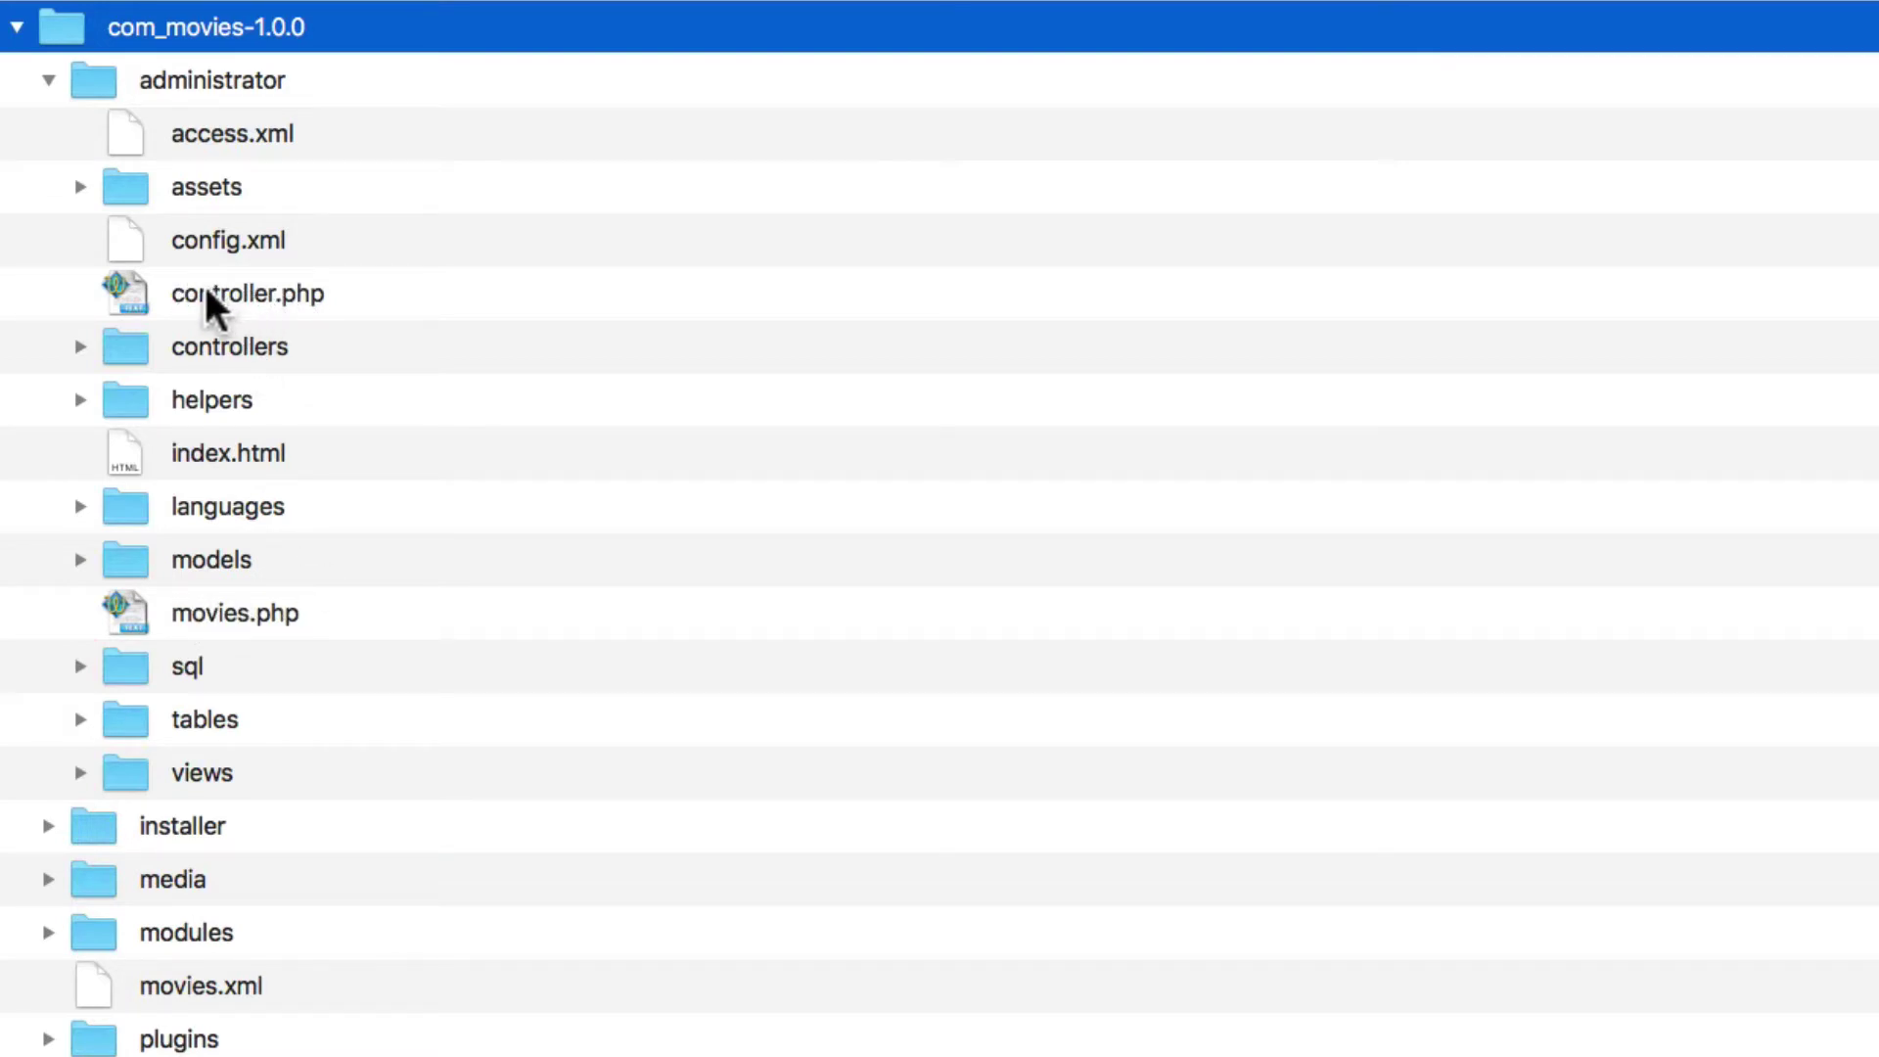
Browse the administrator controllers, models, views, sql and tables folders.
{"action": "left_click", "coordinate": [81, 348]}
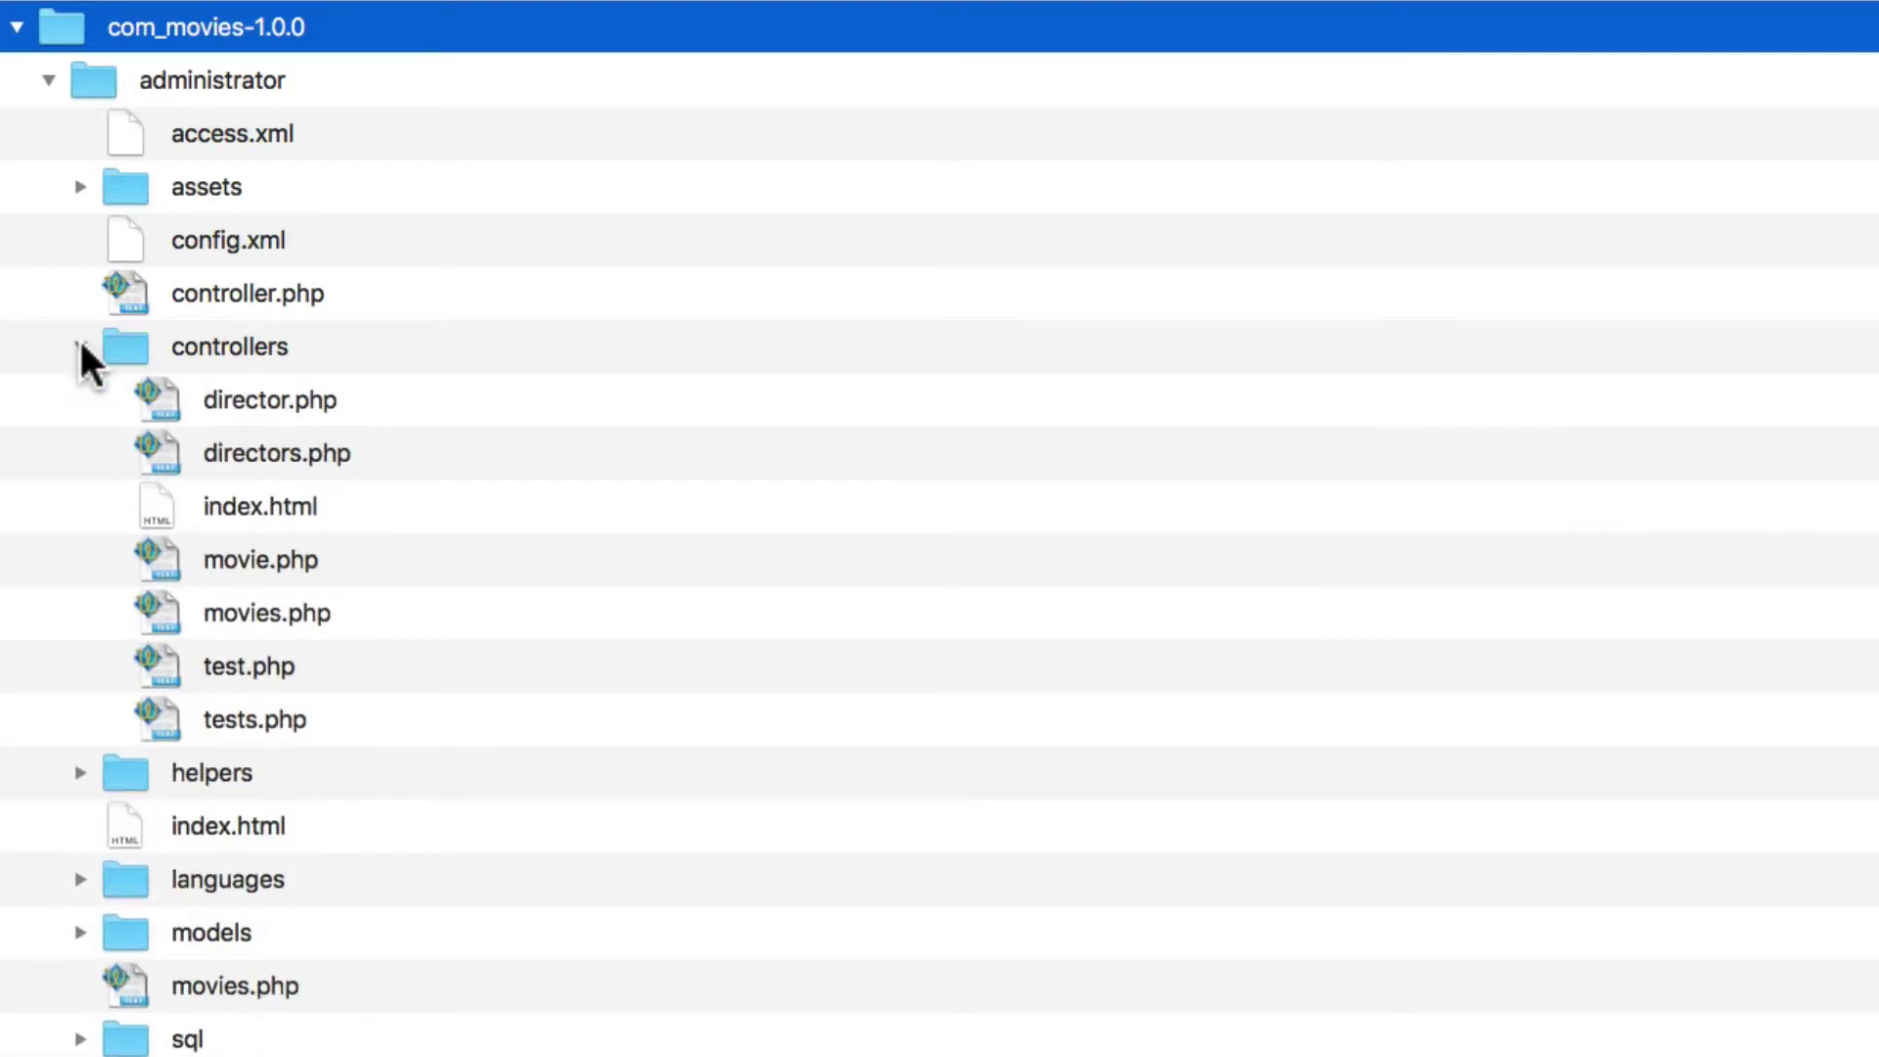
{"action": "left_click", "coordinate": [81, 348]}
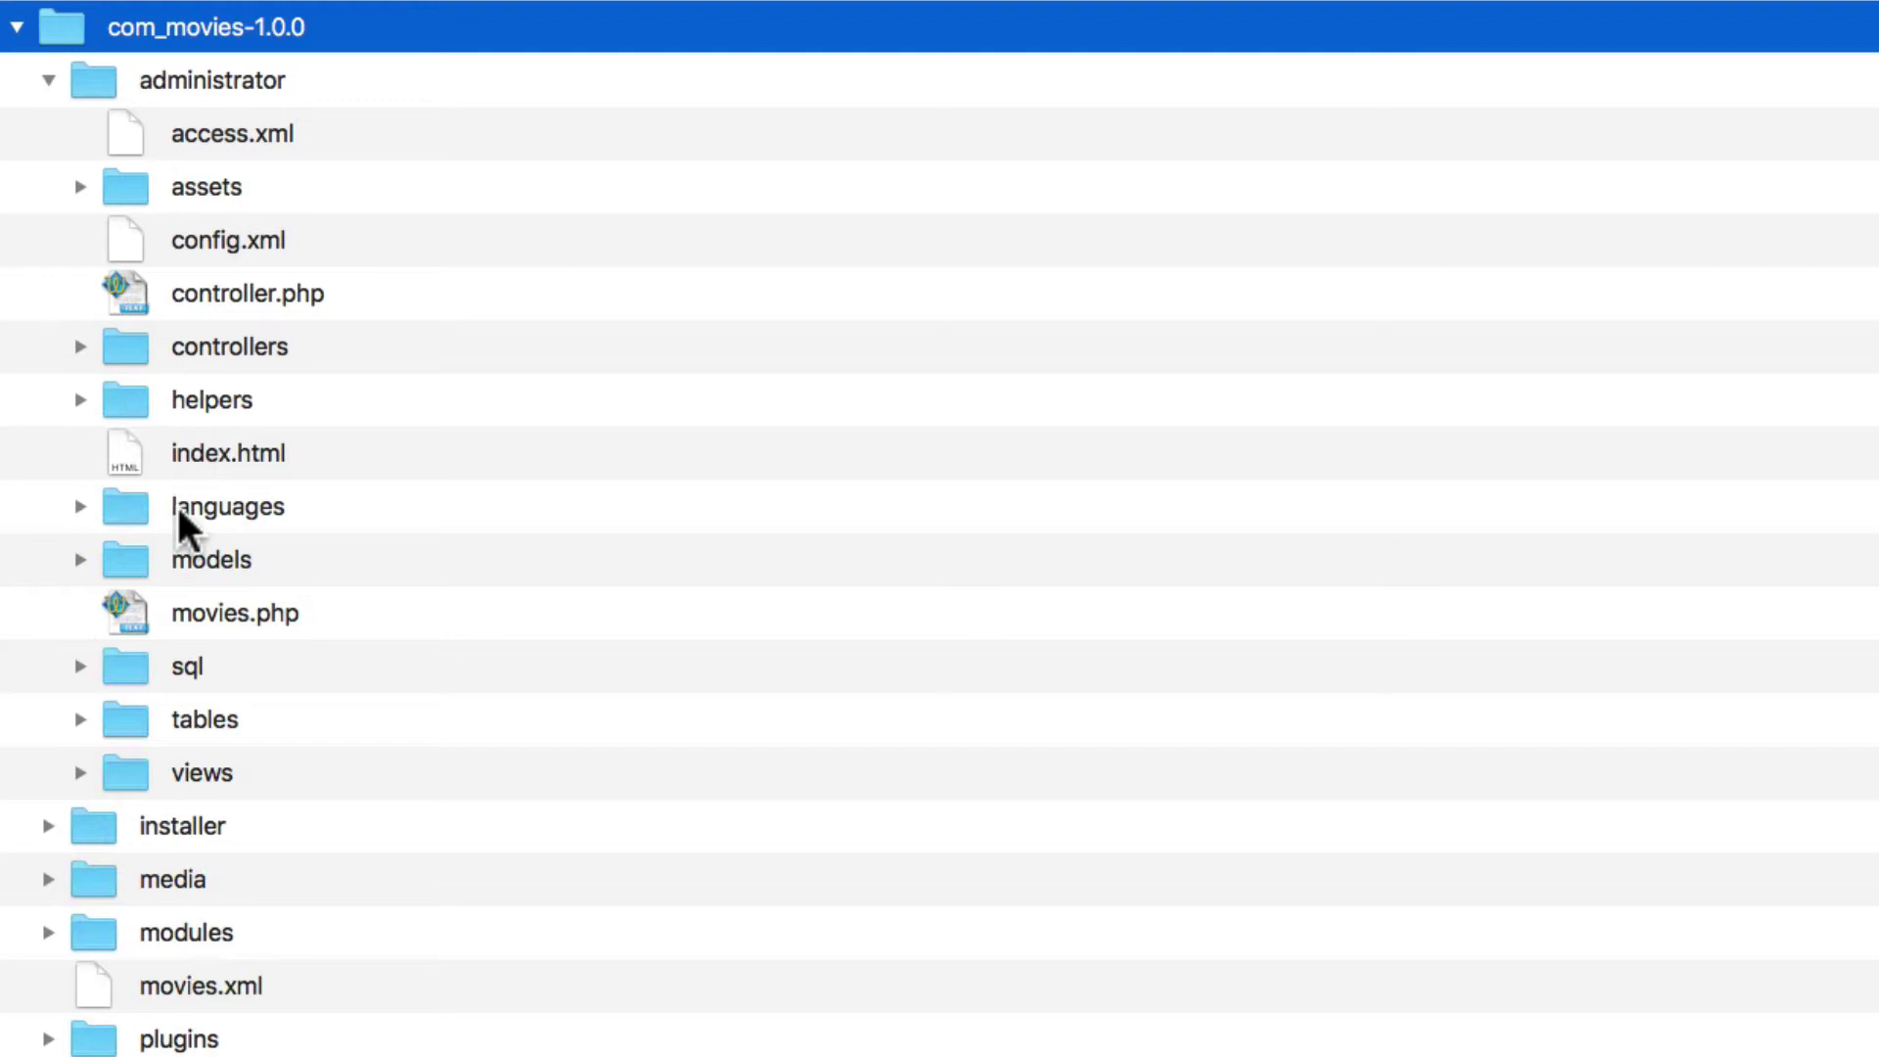
{"action": "left_click", "coordinate": [131, 562]}
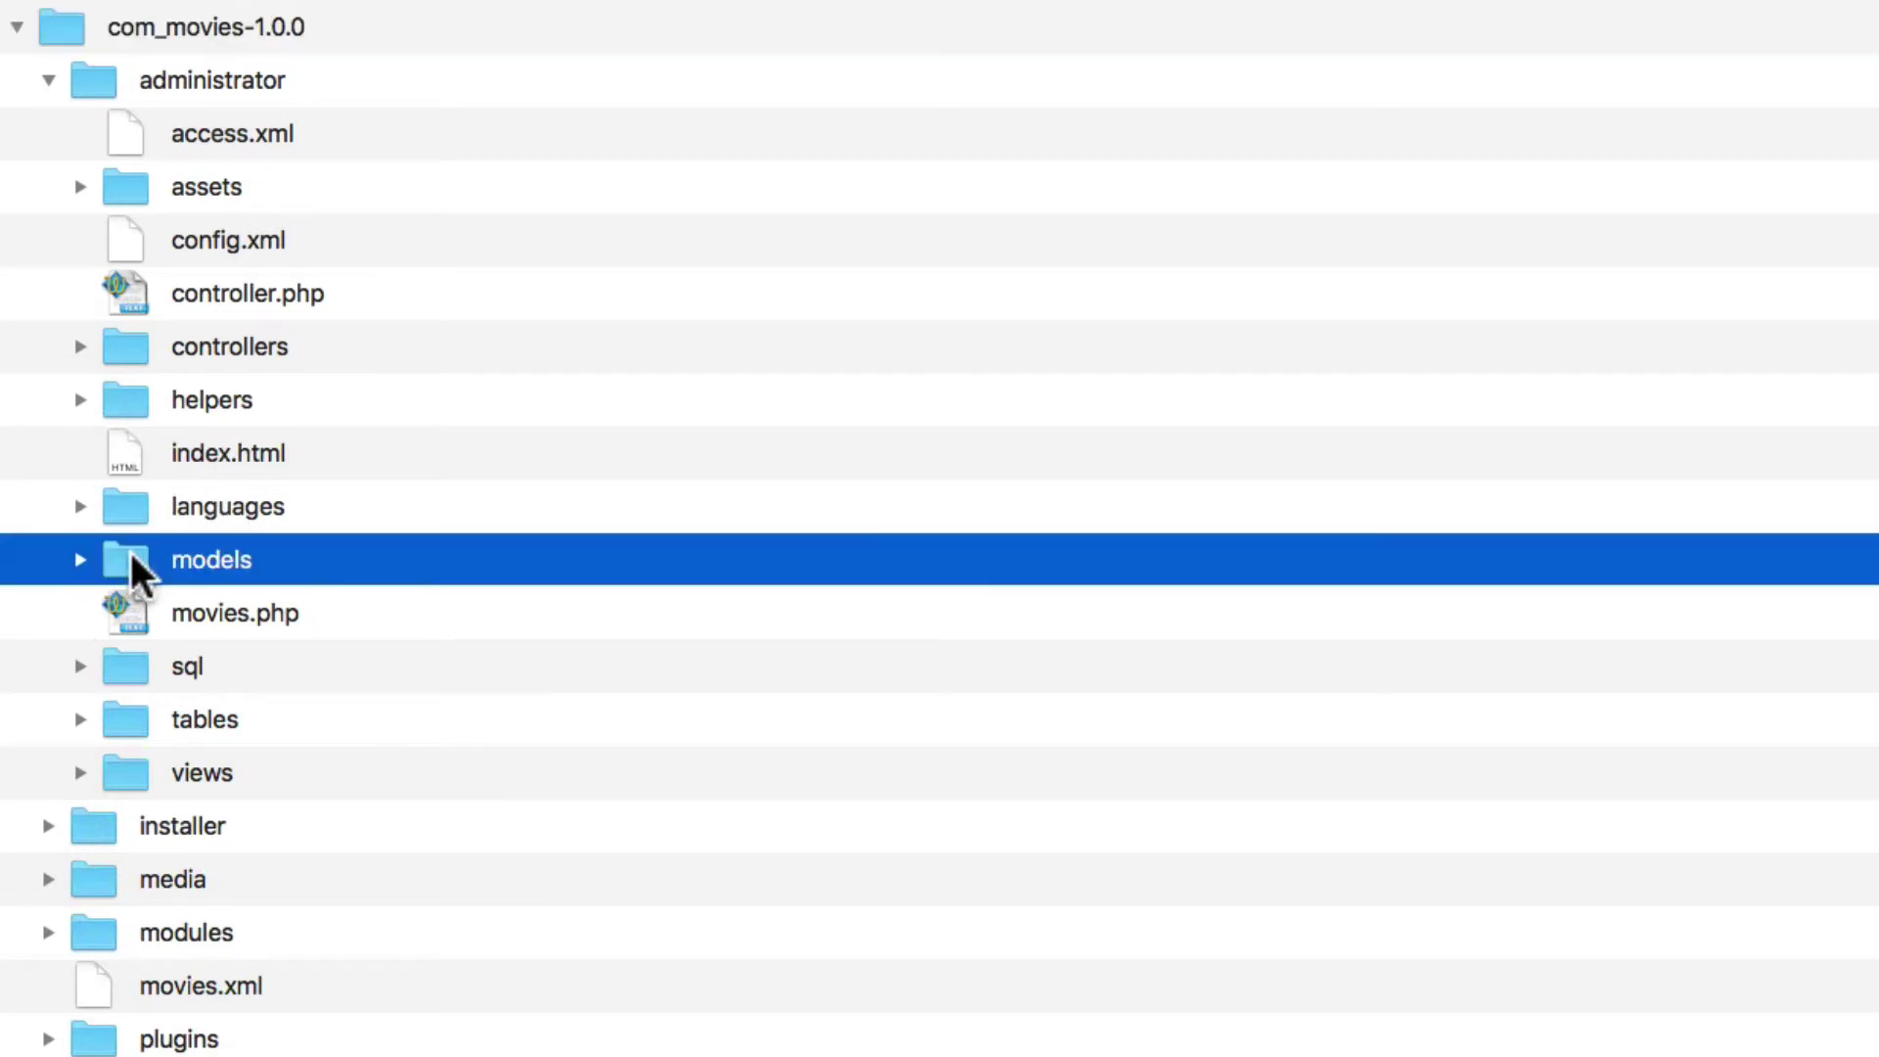
{"action": "left_click", "coordinate": [135, 786]}
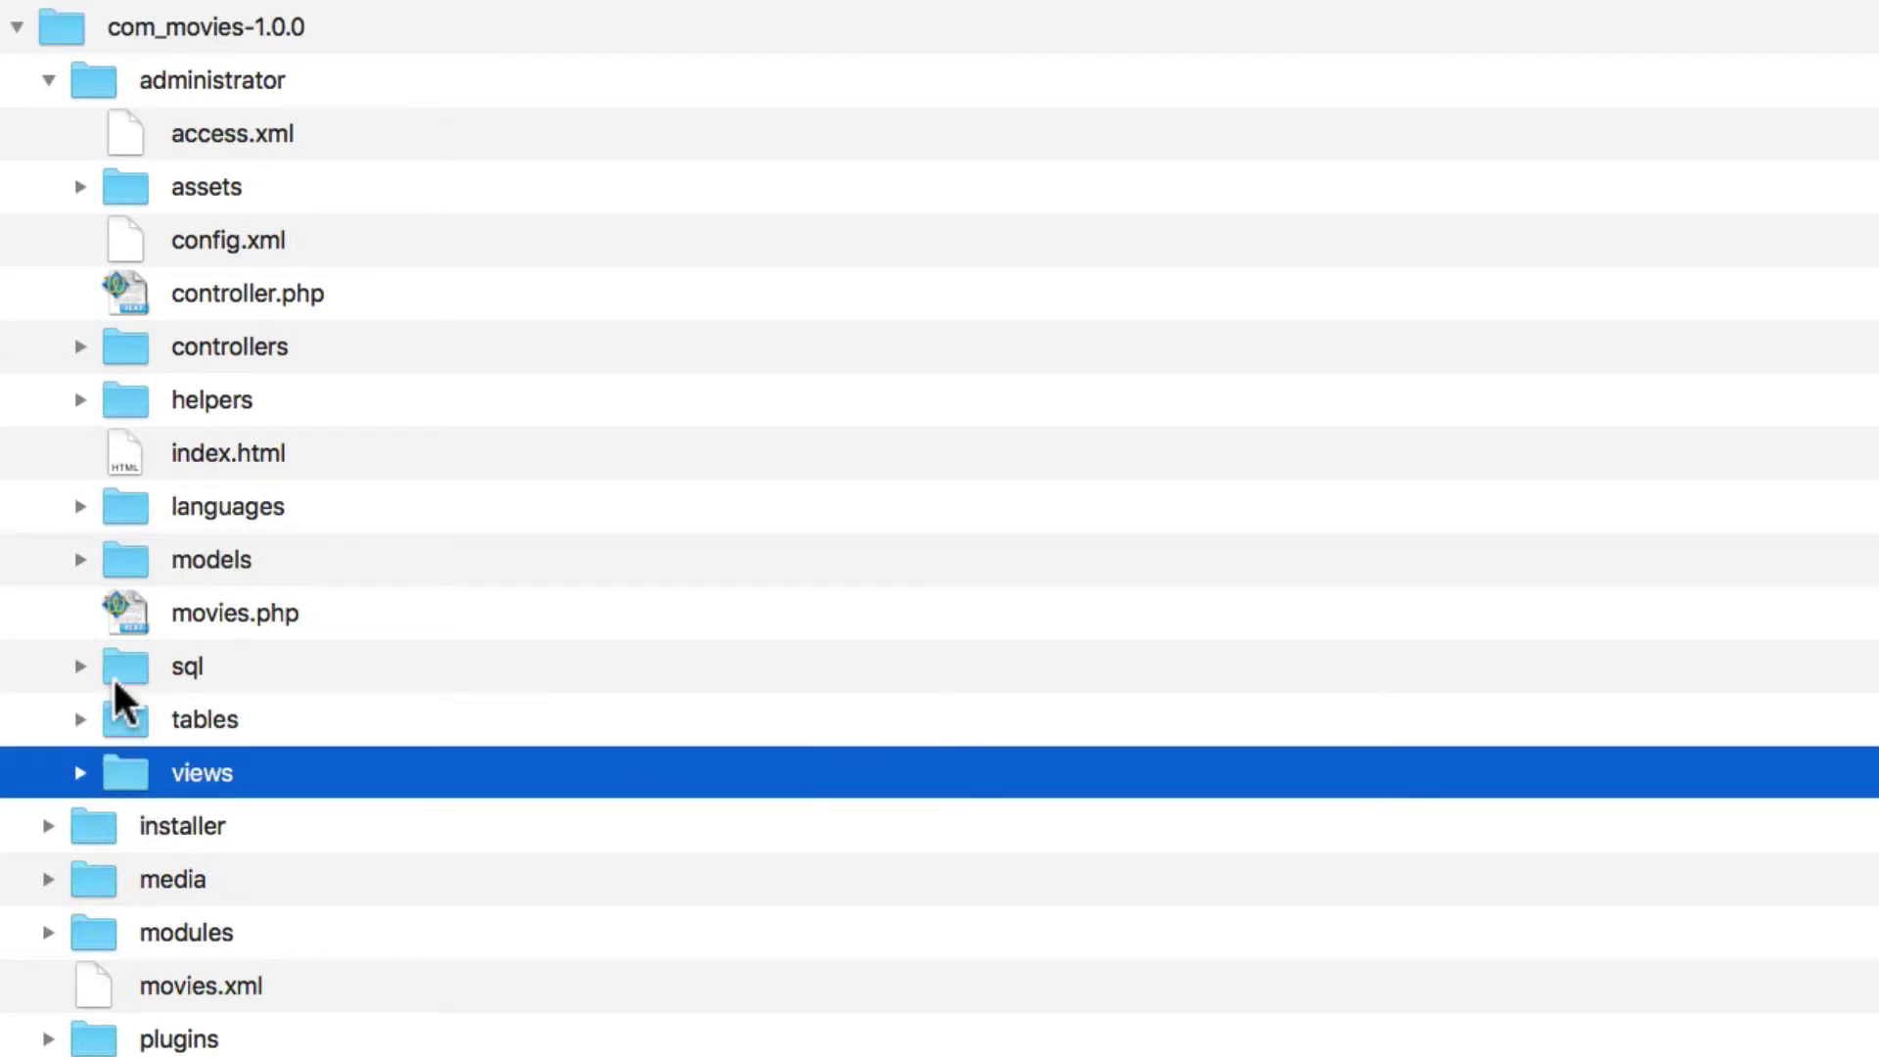
{"action": "left_click", "coordinate": [78, 666]}
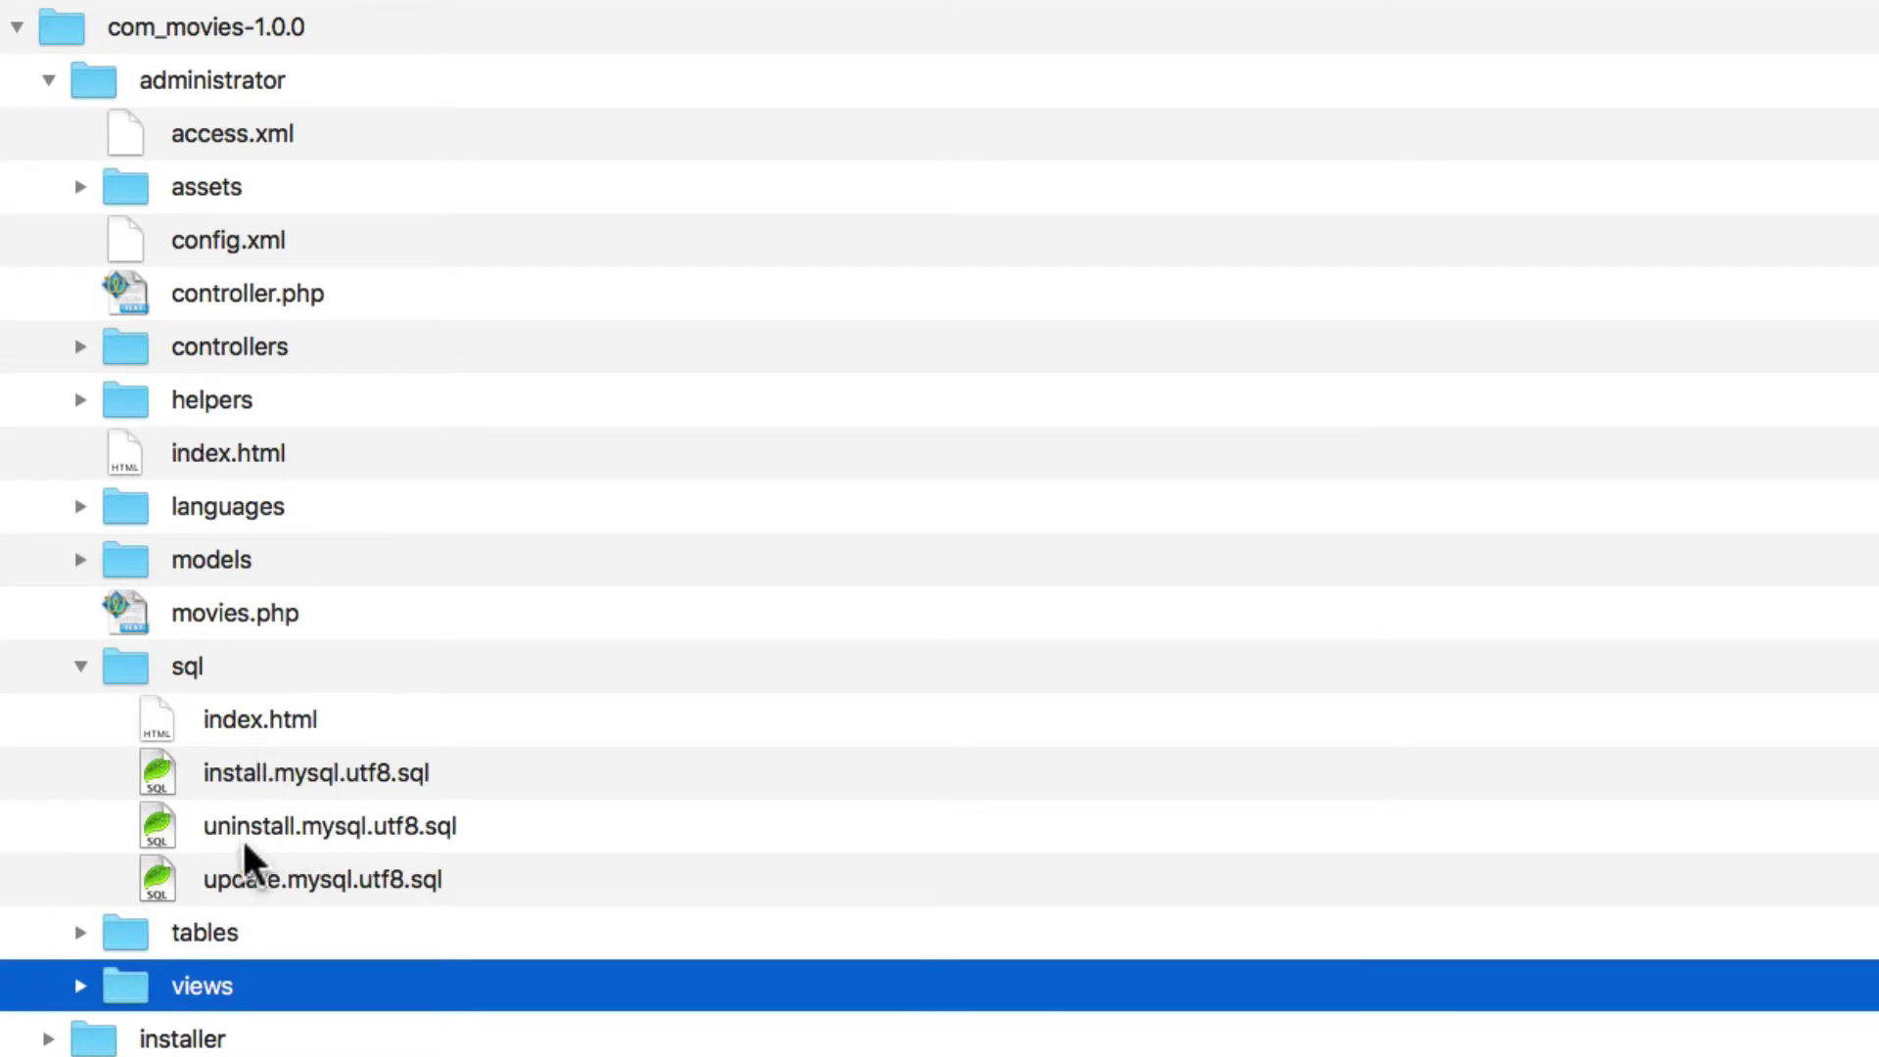
{"action": "left_click", "coordinate": [79, 667]}
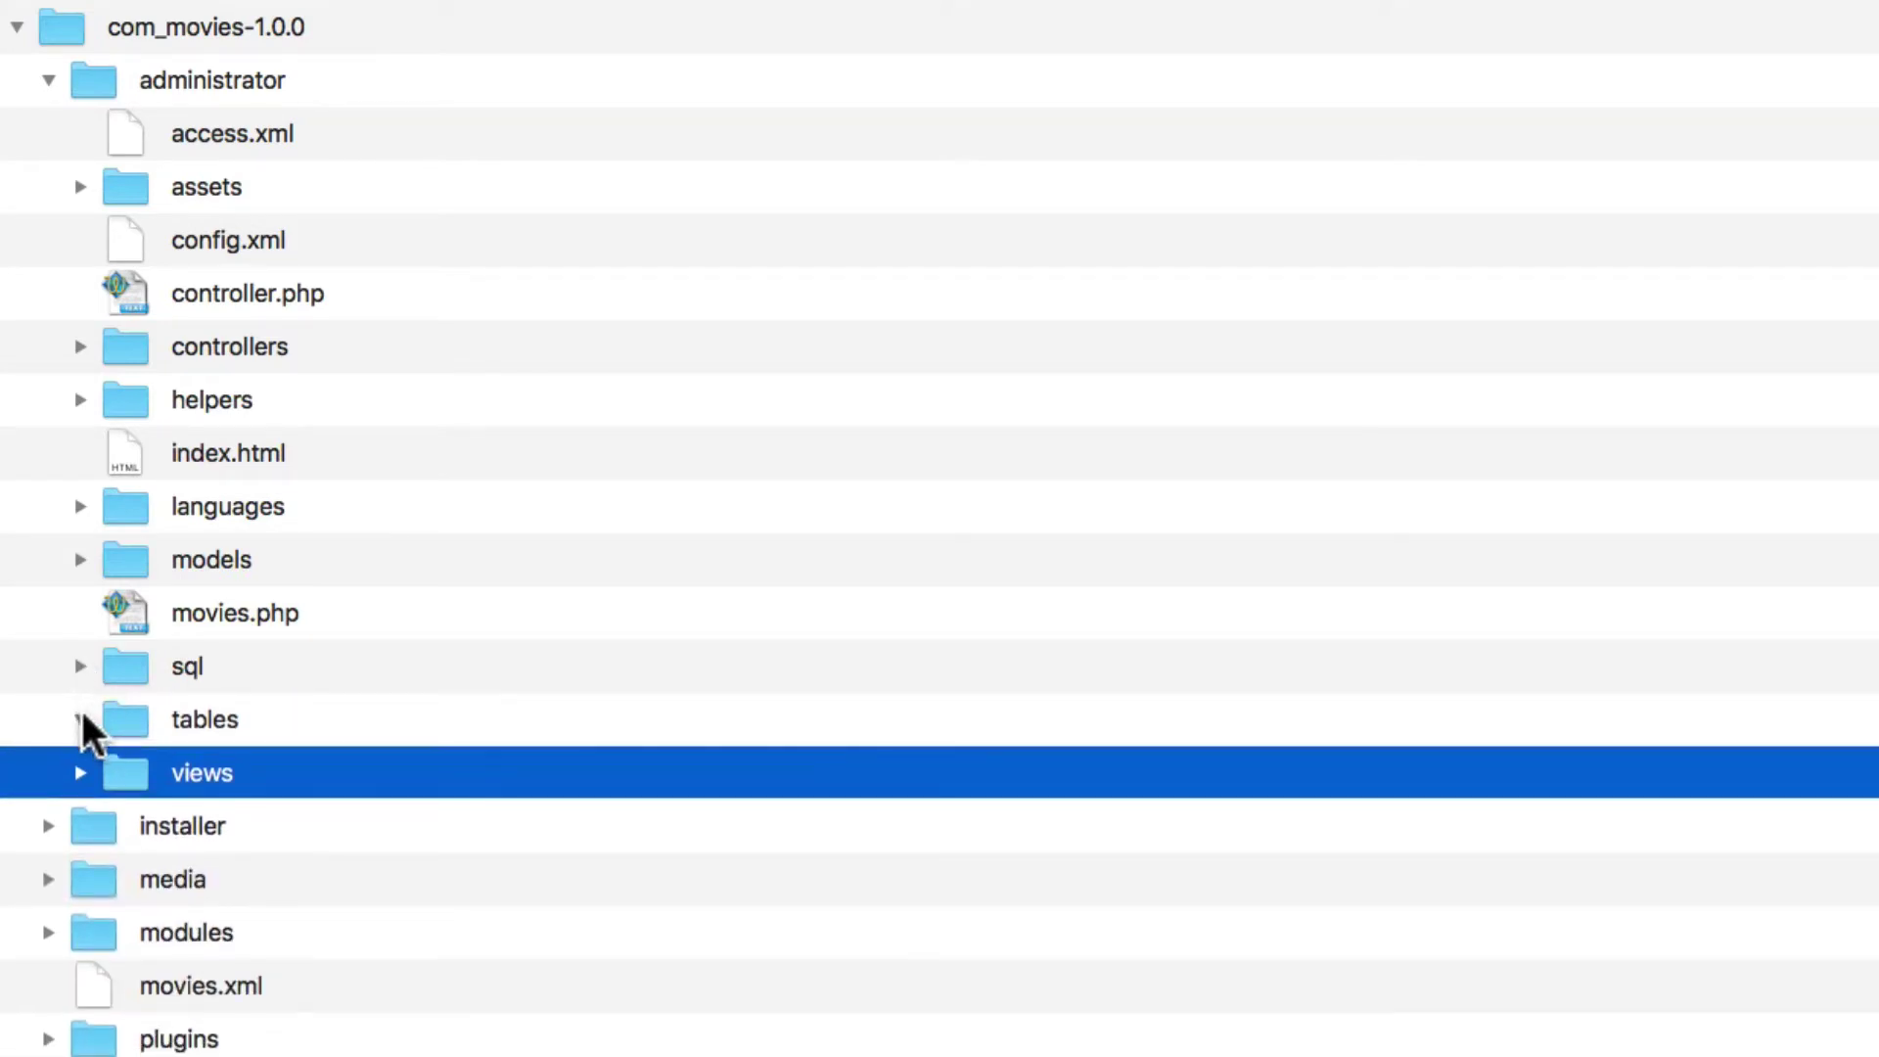
{"action": "left_click", "coordinate": [81, 721]}
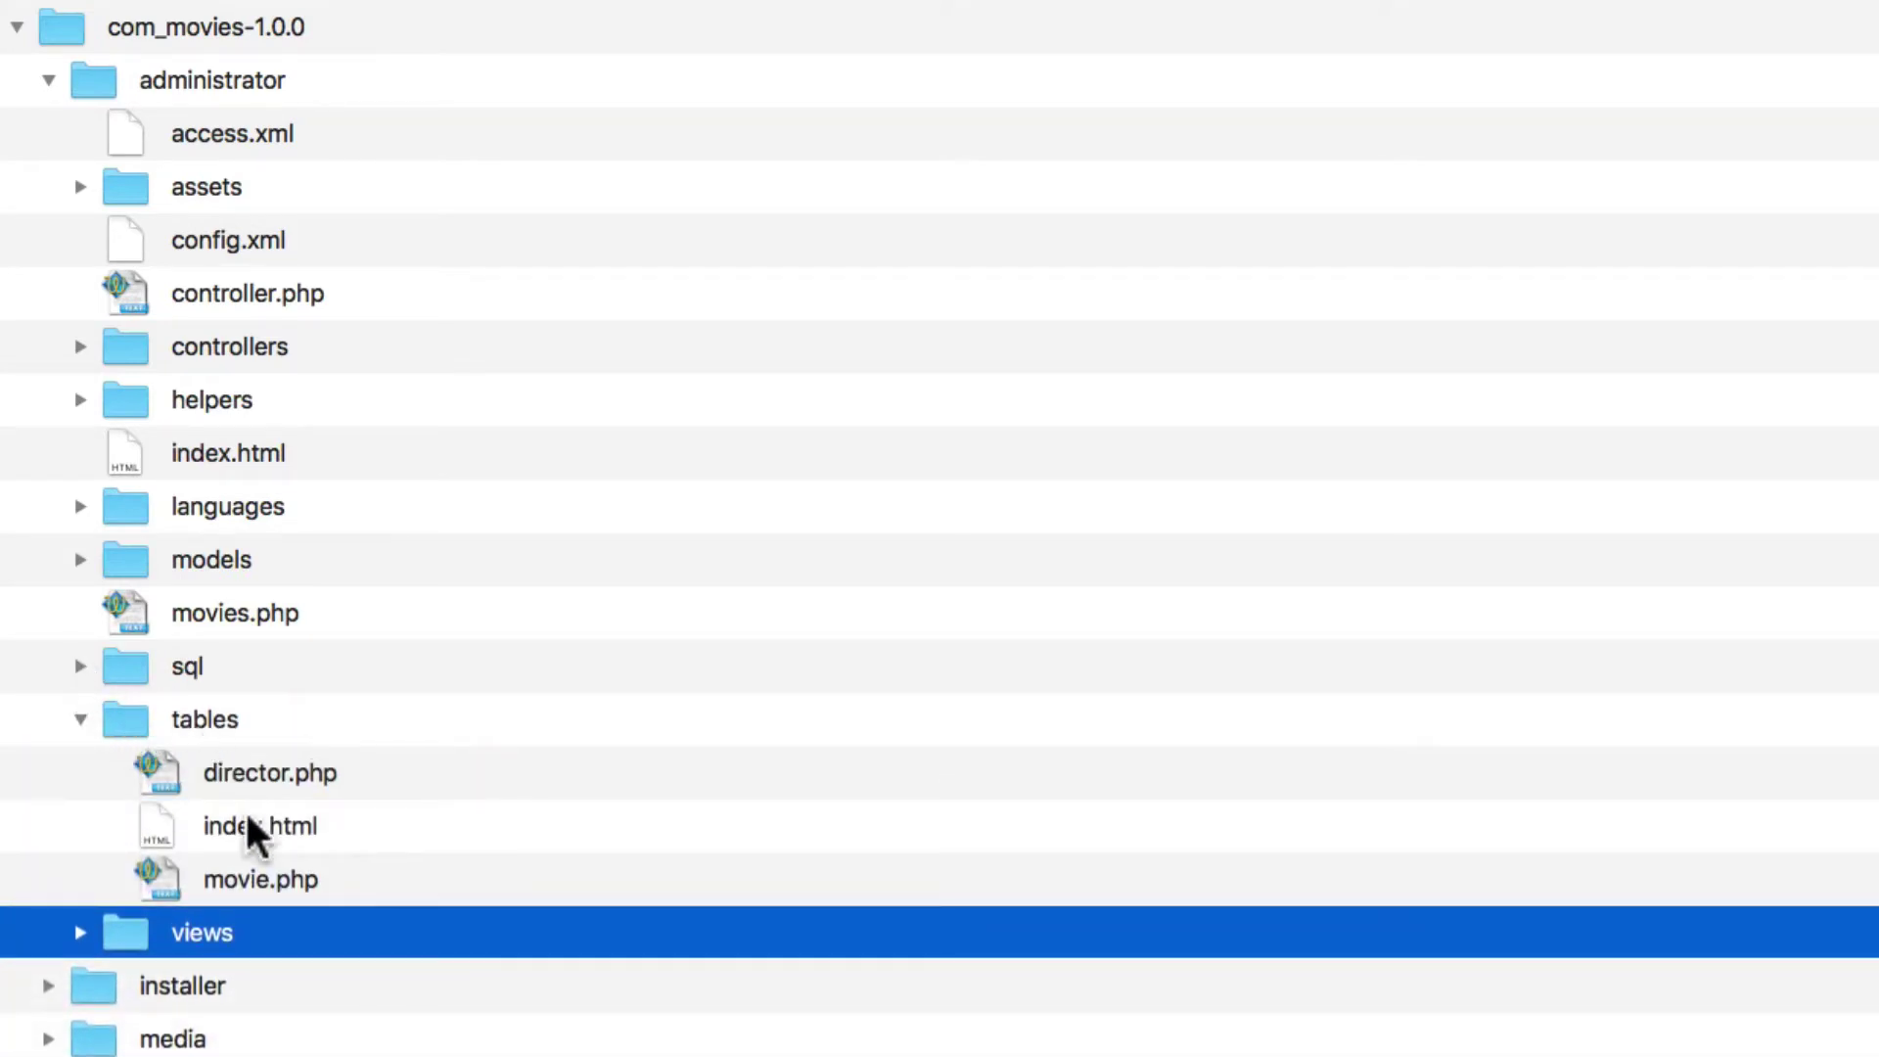
{"action": "left_click", "coordinate": [81, 721]}
Peek into the installer and media folders, select script.php, and expand the site folder.
{"action": "left_click", "coordinate": [48, 80]}
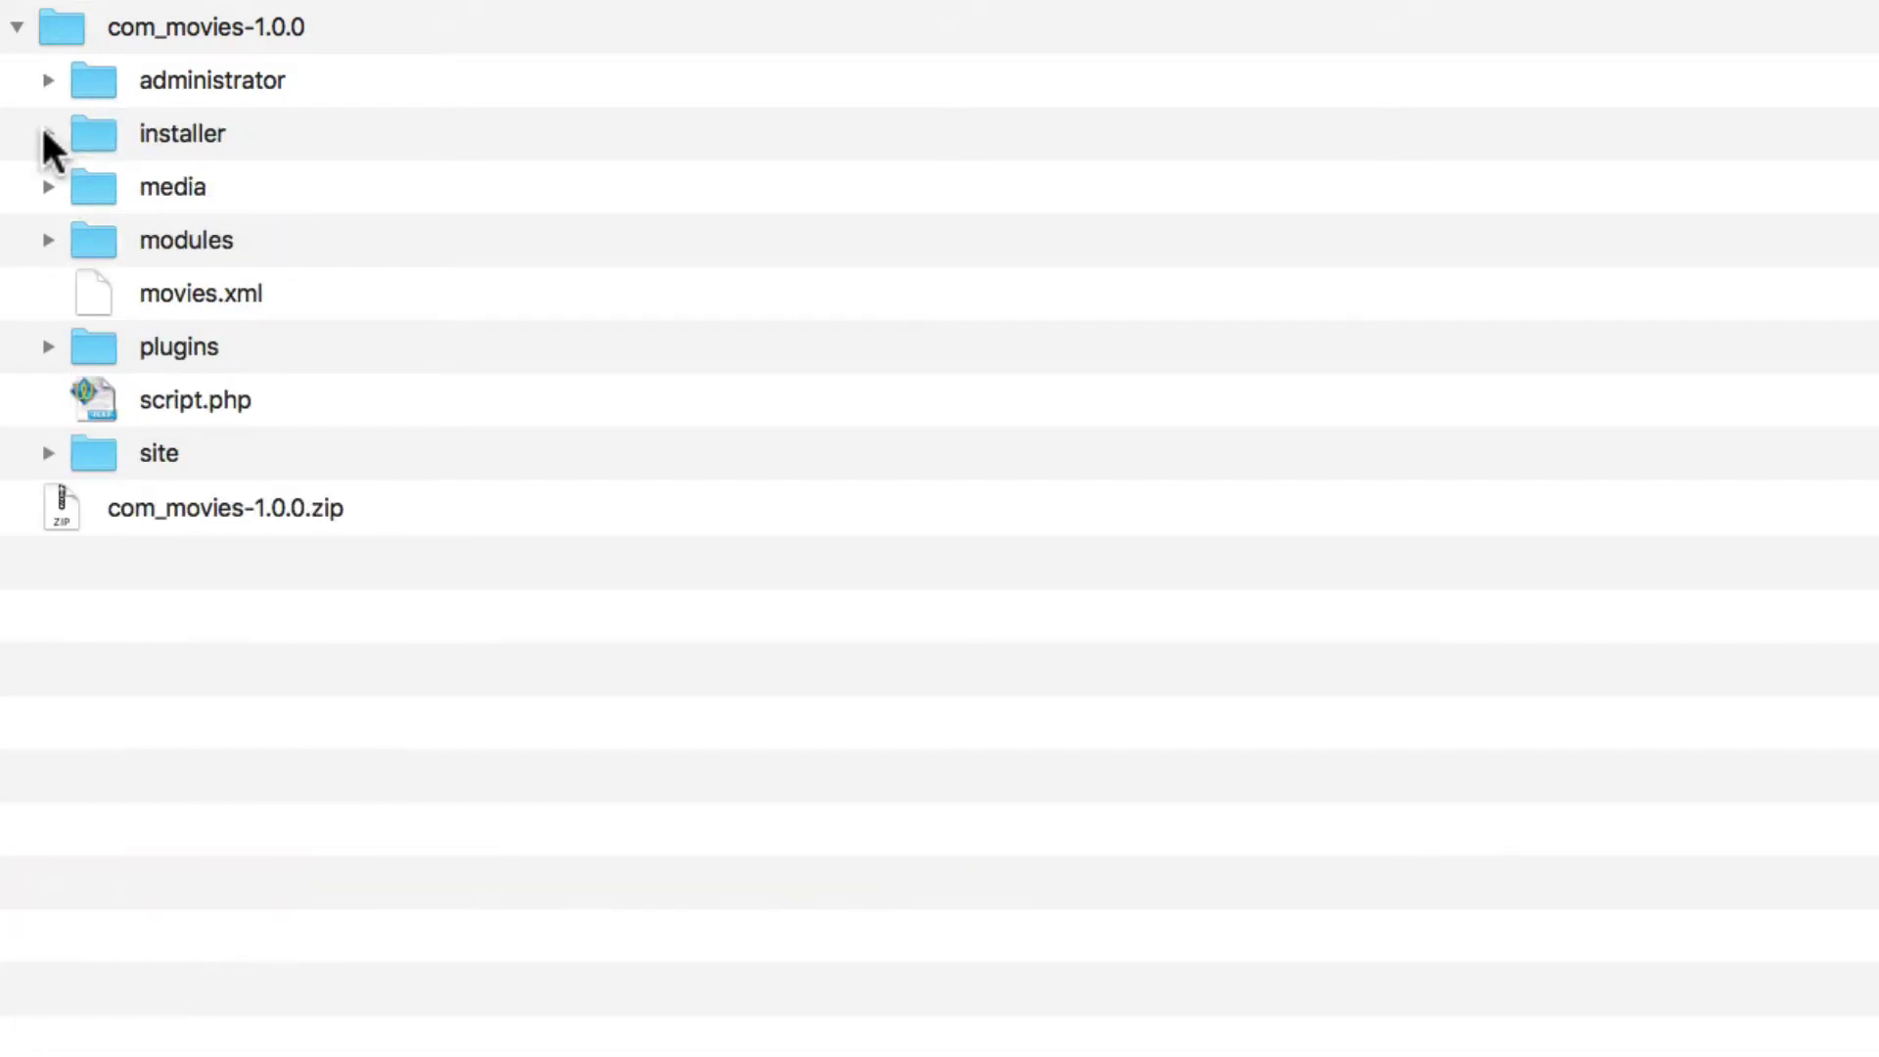
{"action": "left_click", "coordinate": [48, 134]}
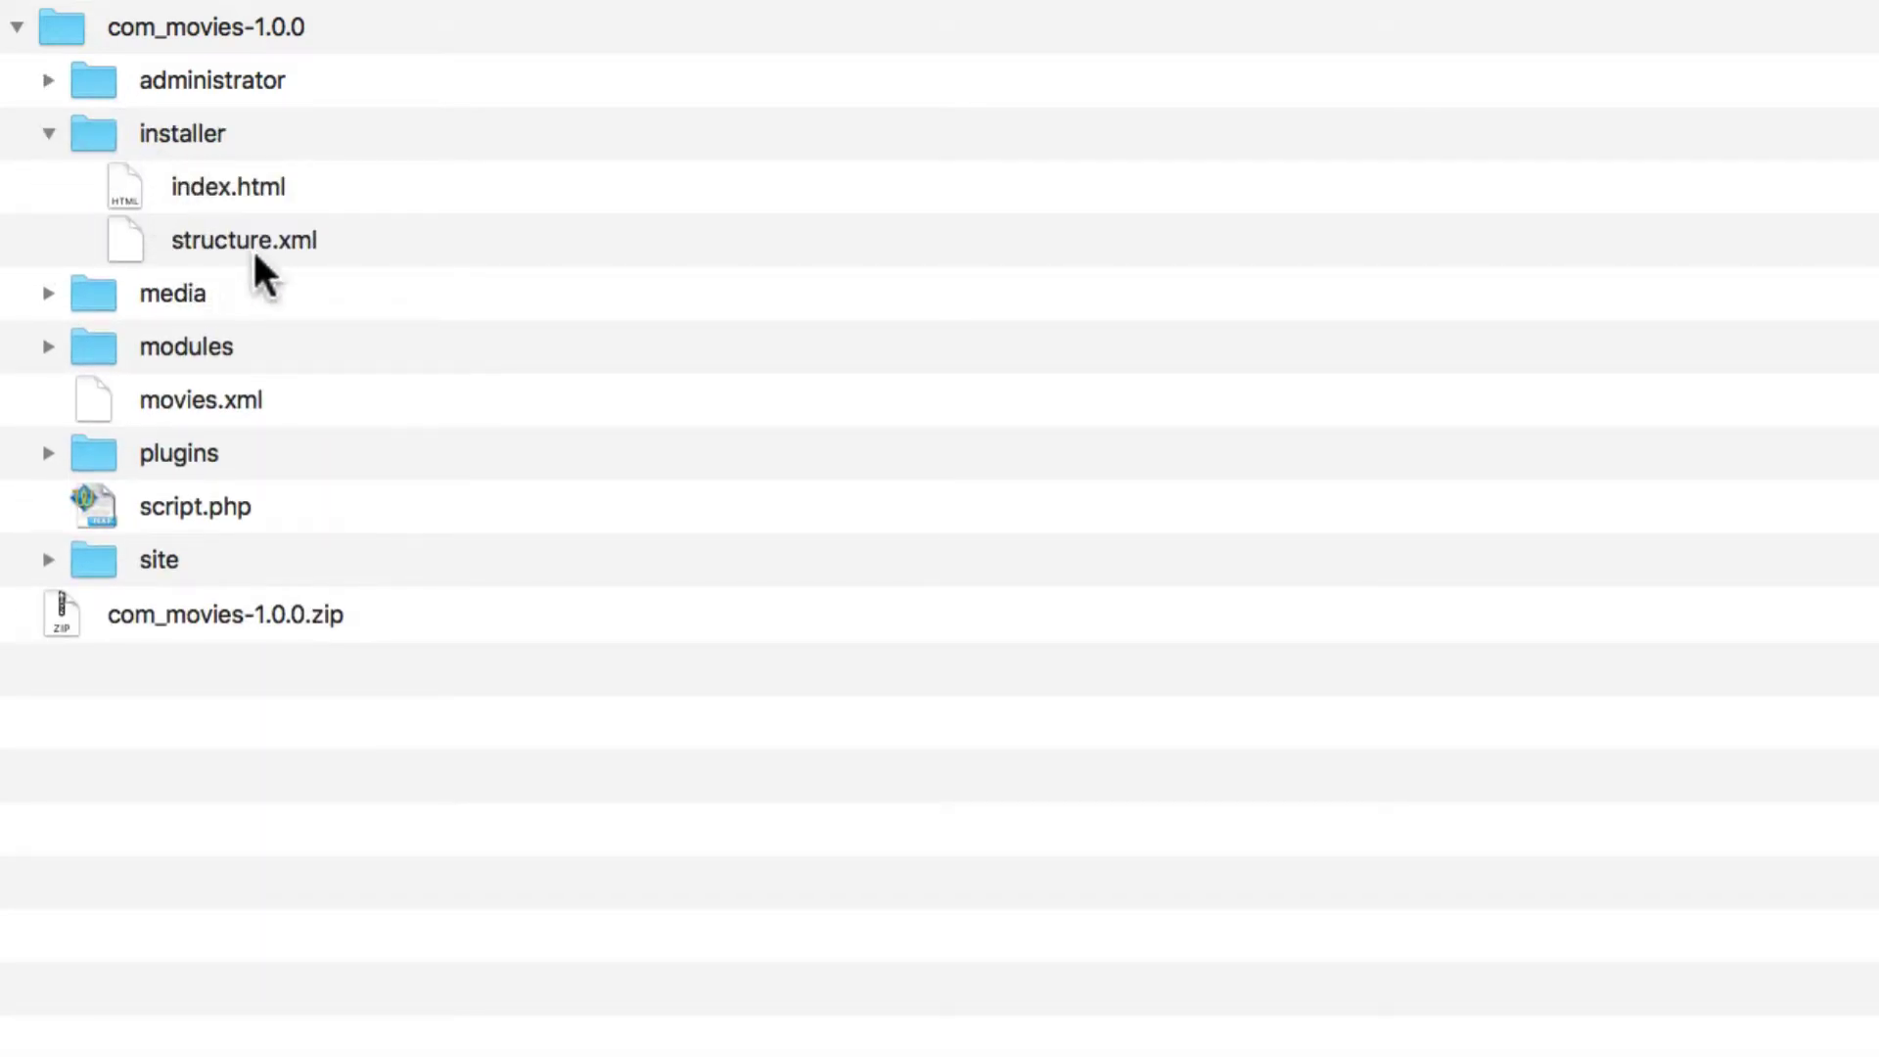
{"action": "left_click", "coordinate": [48, 134]}
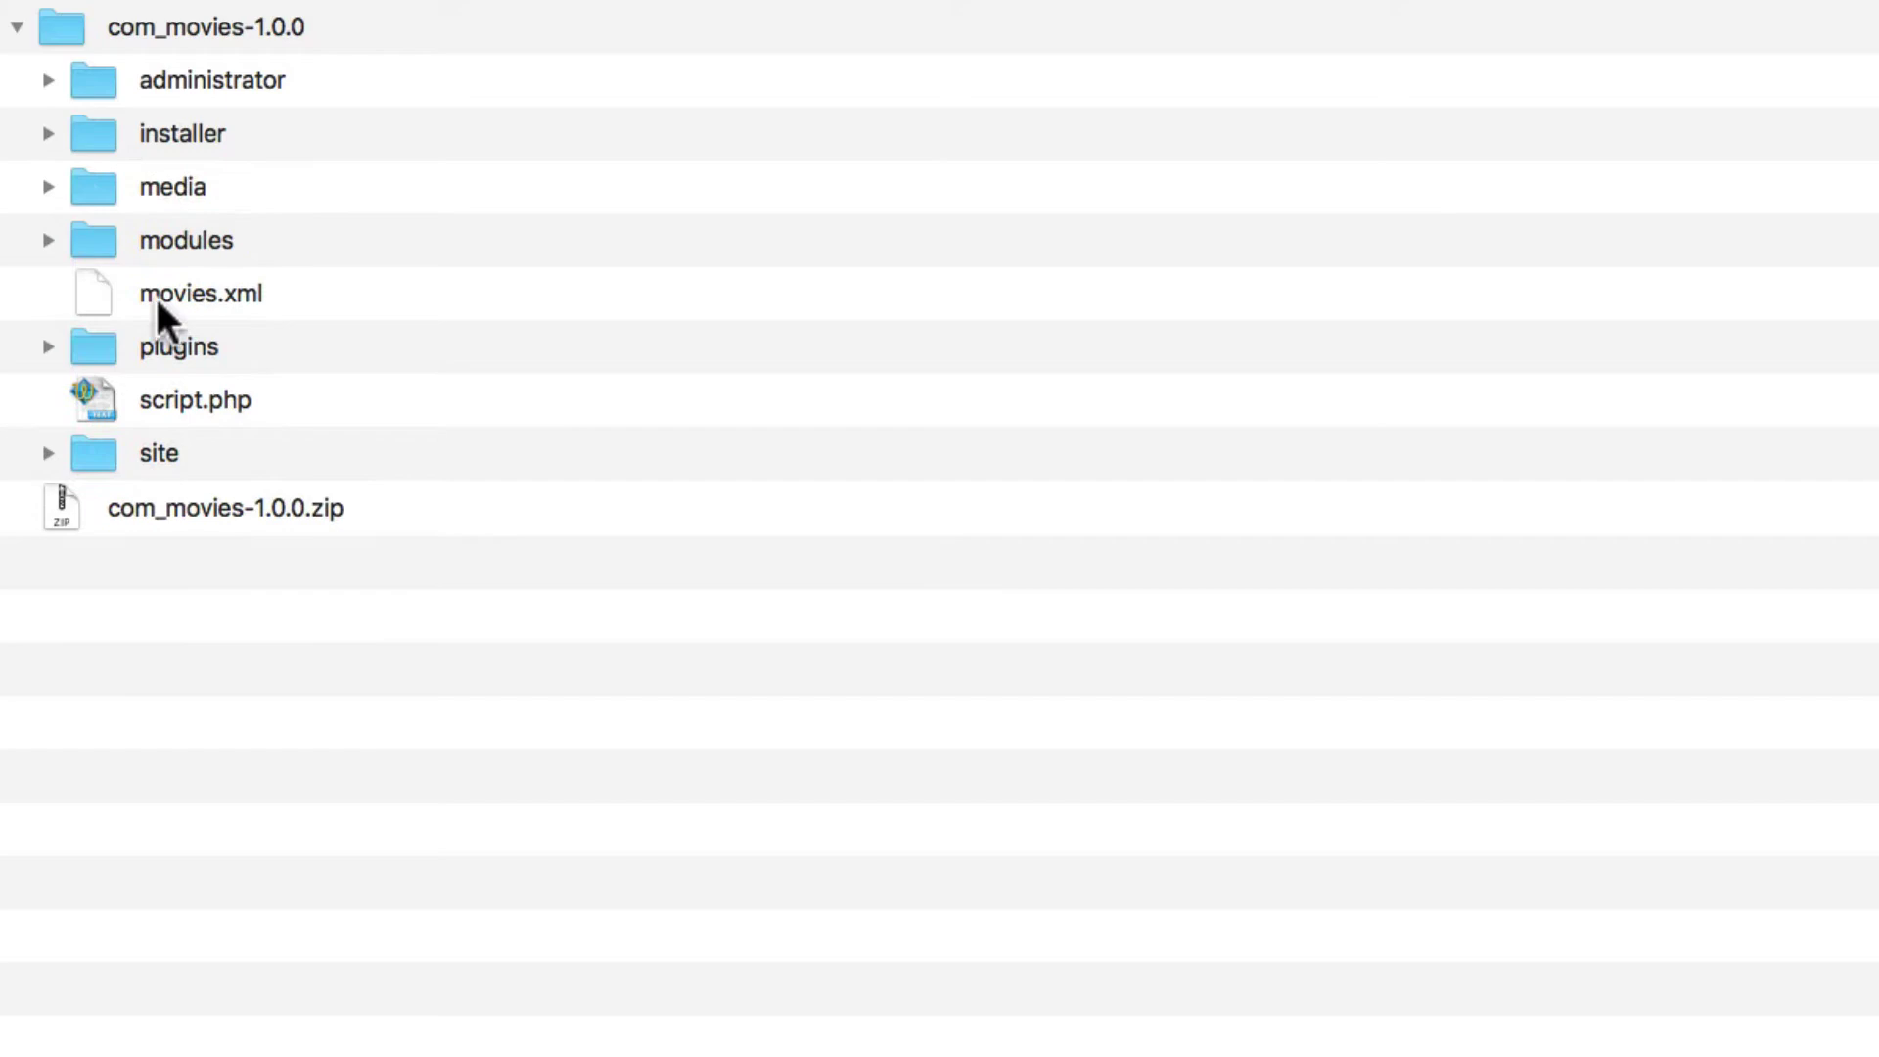
{"action": "left_click", "coordinate": [48, 187]}
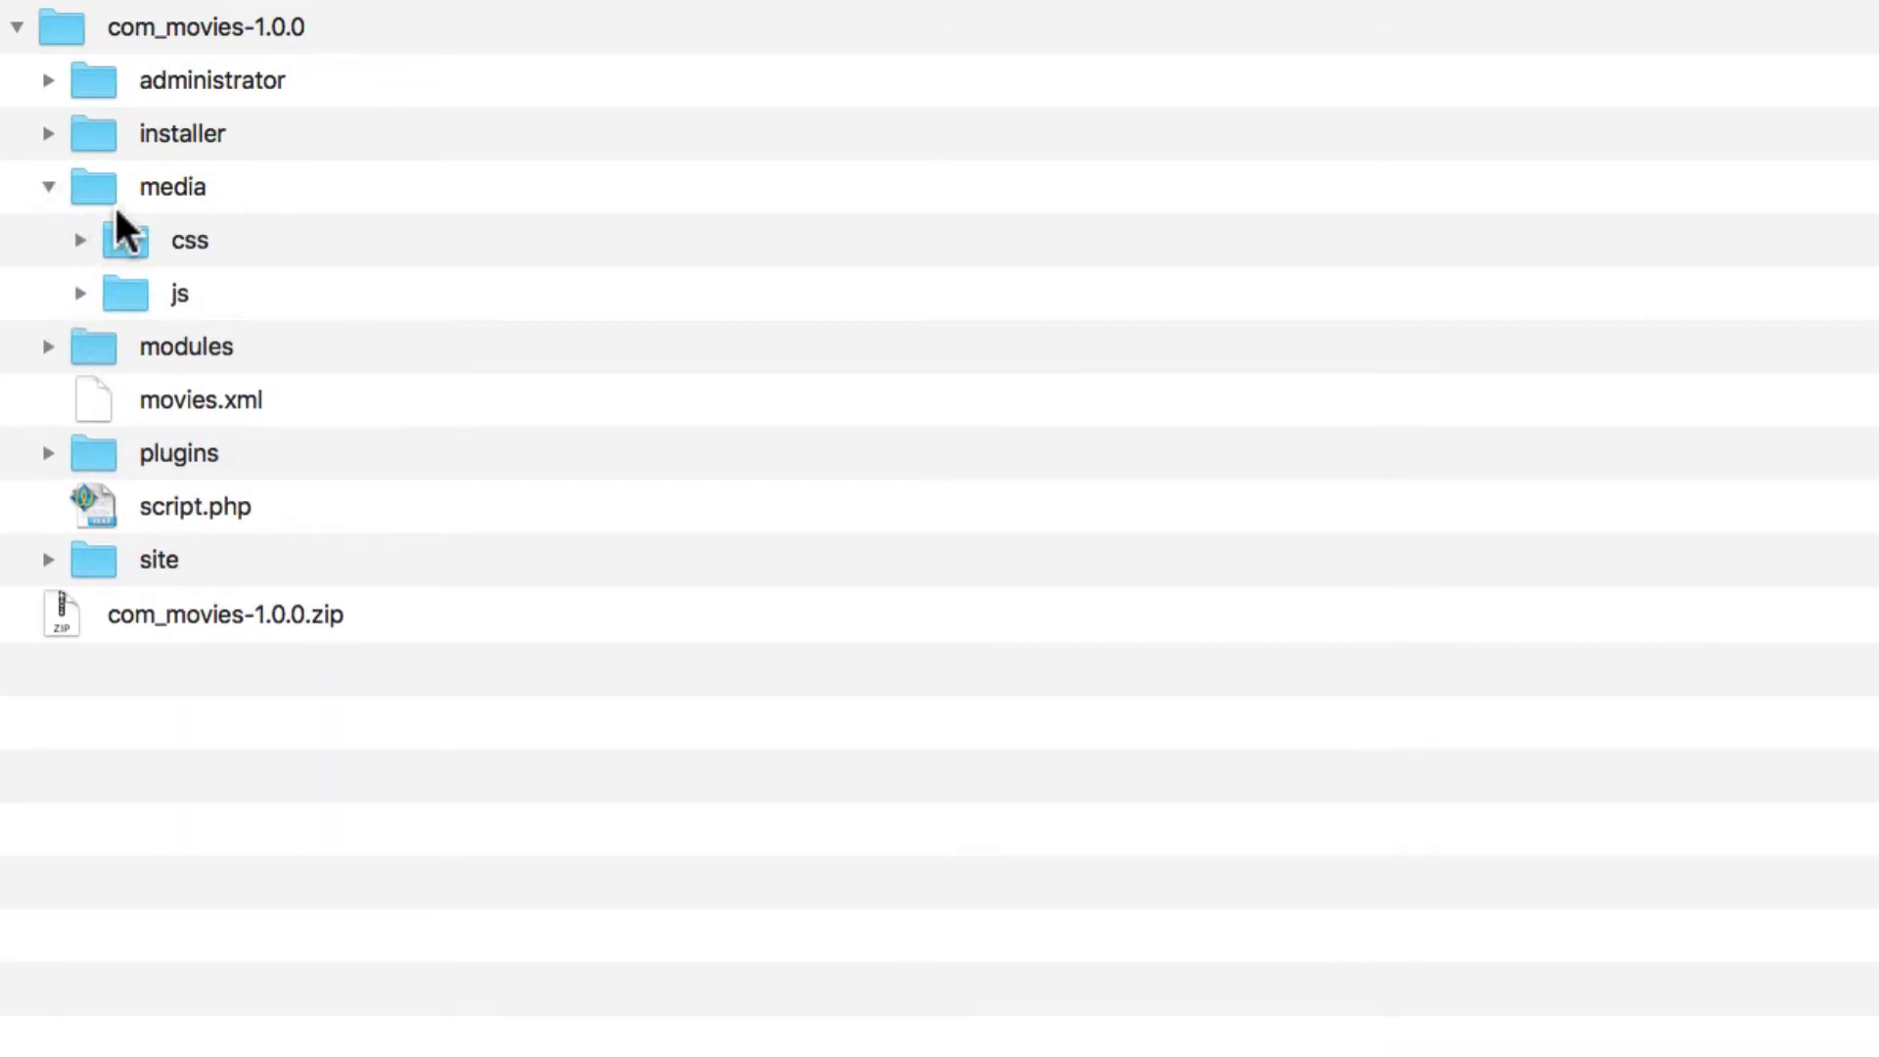
{"action": "left_click", "coordinate": [48, 187]}
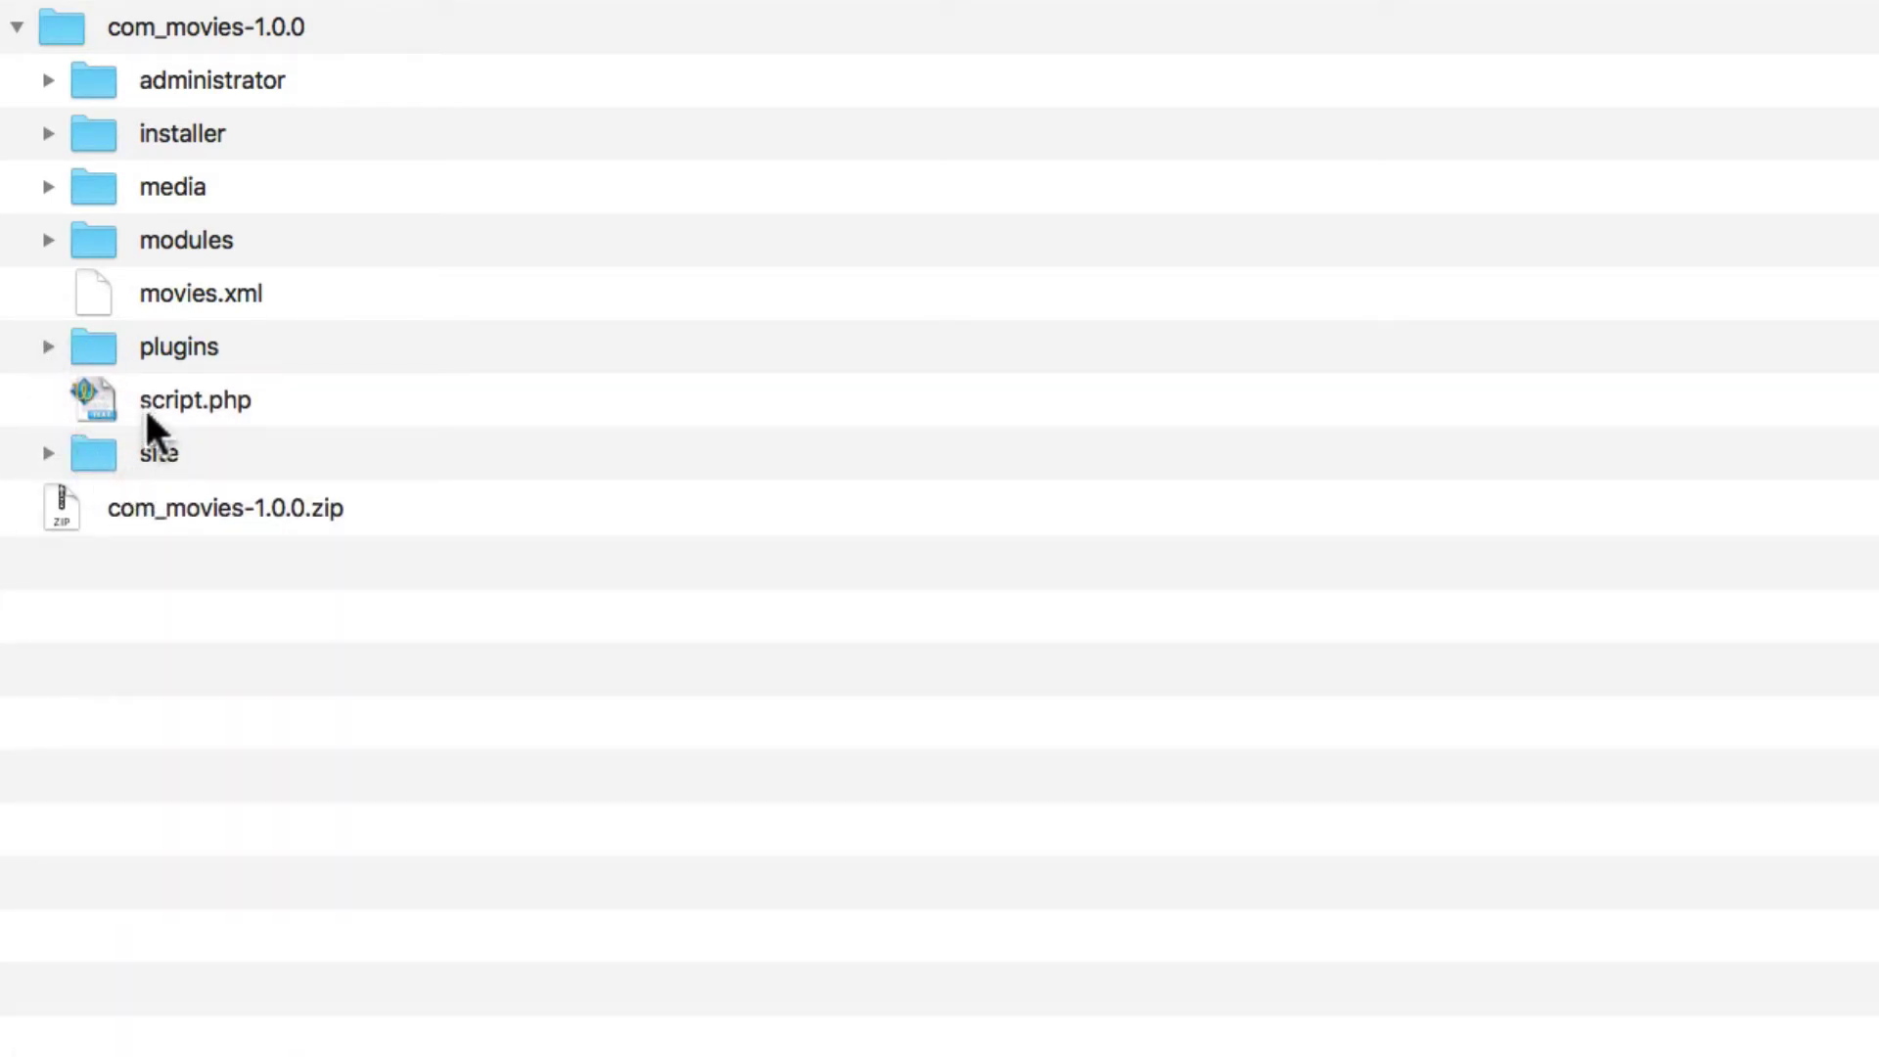
{"action": "left_click", "coordinate": [114, 395]}
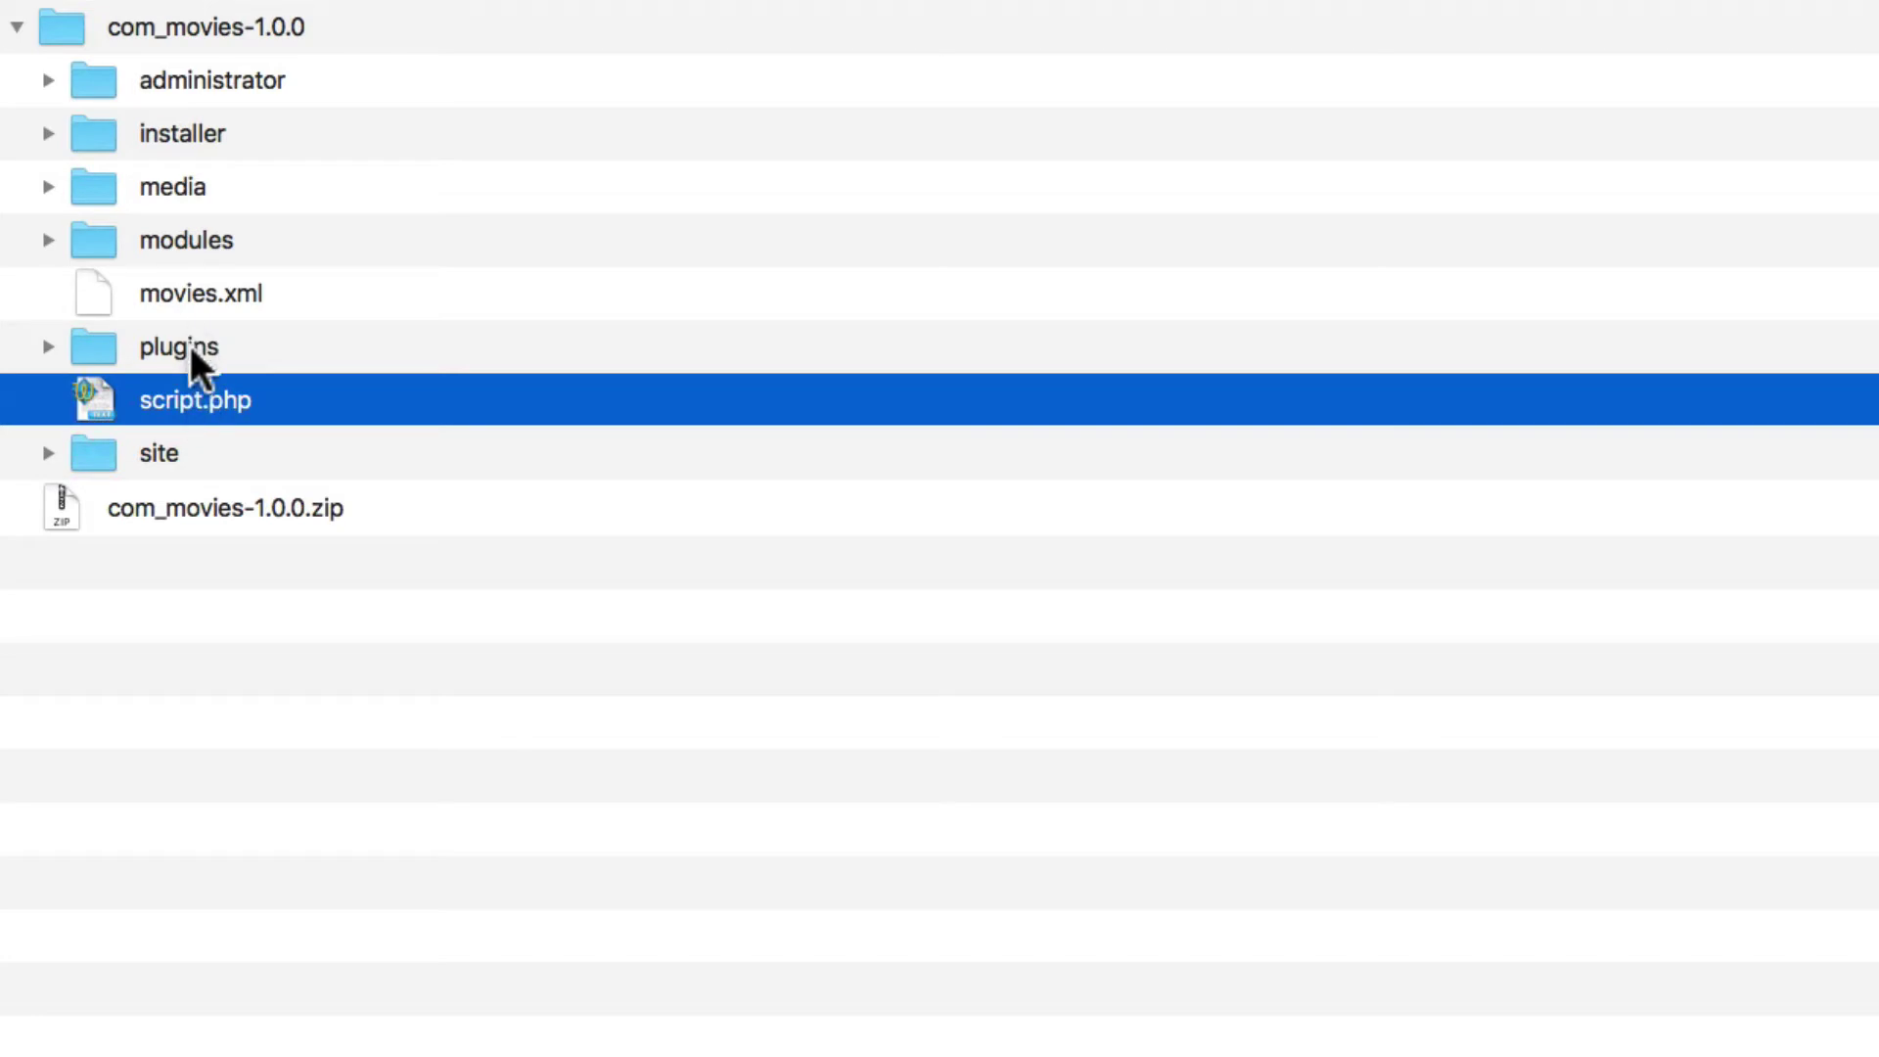
{"action": "left_click", "coordinate": [47, 453]}
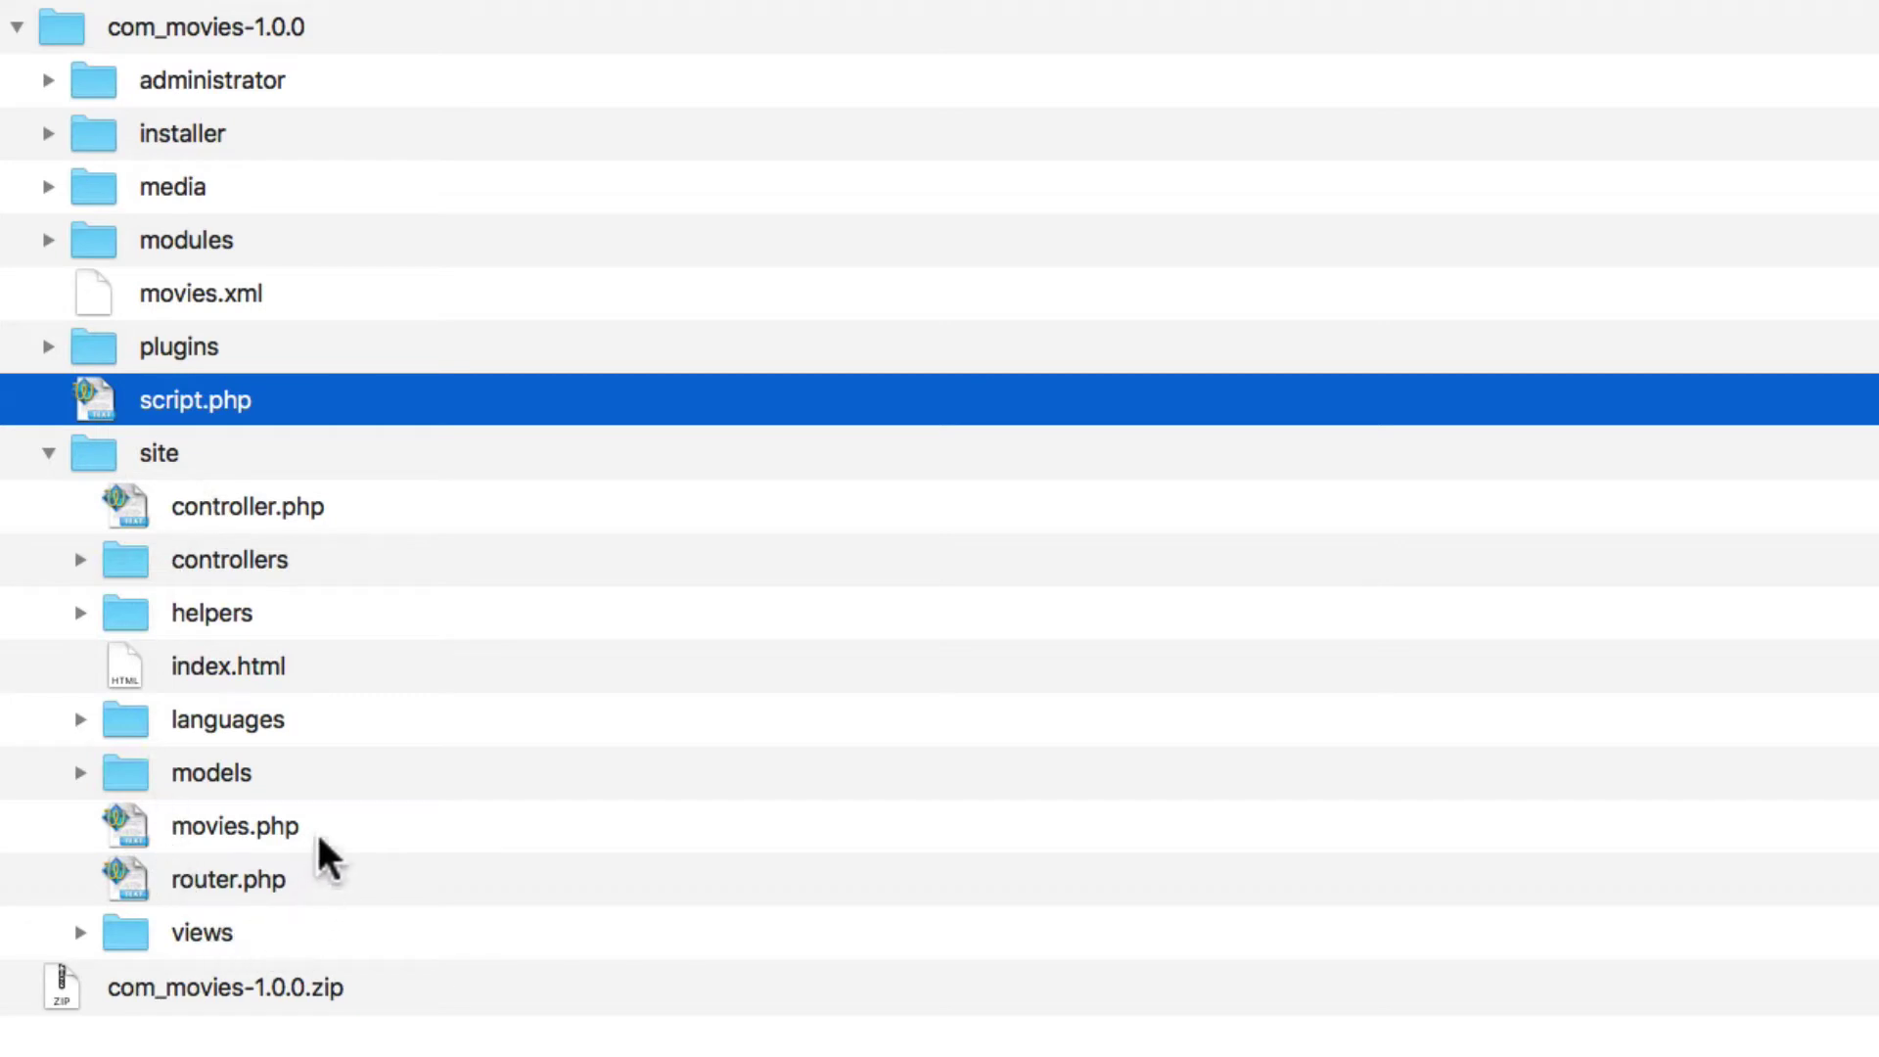
Open the site folder's movies.php in Sublime Text.
{"action": "right_click", "coordinate": [170, 824]}
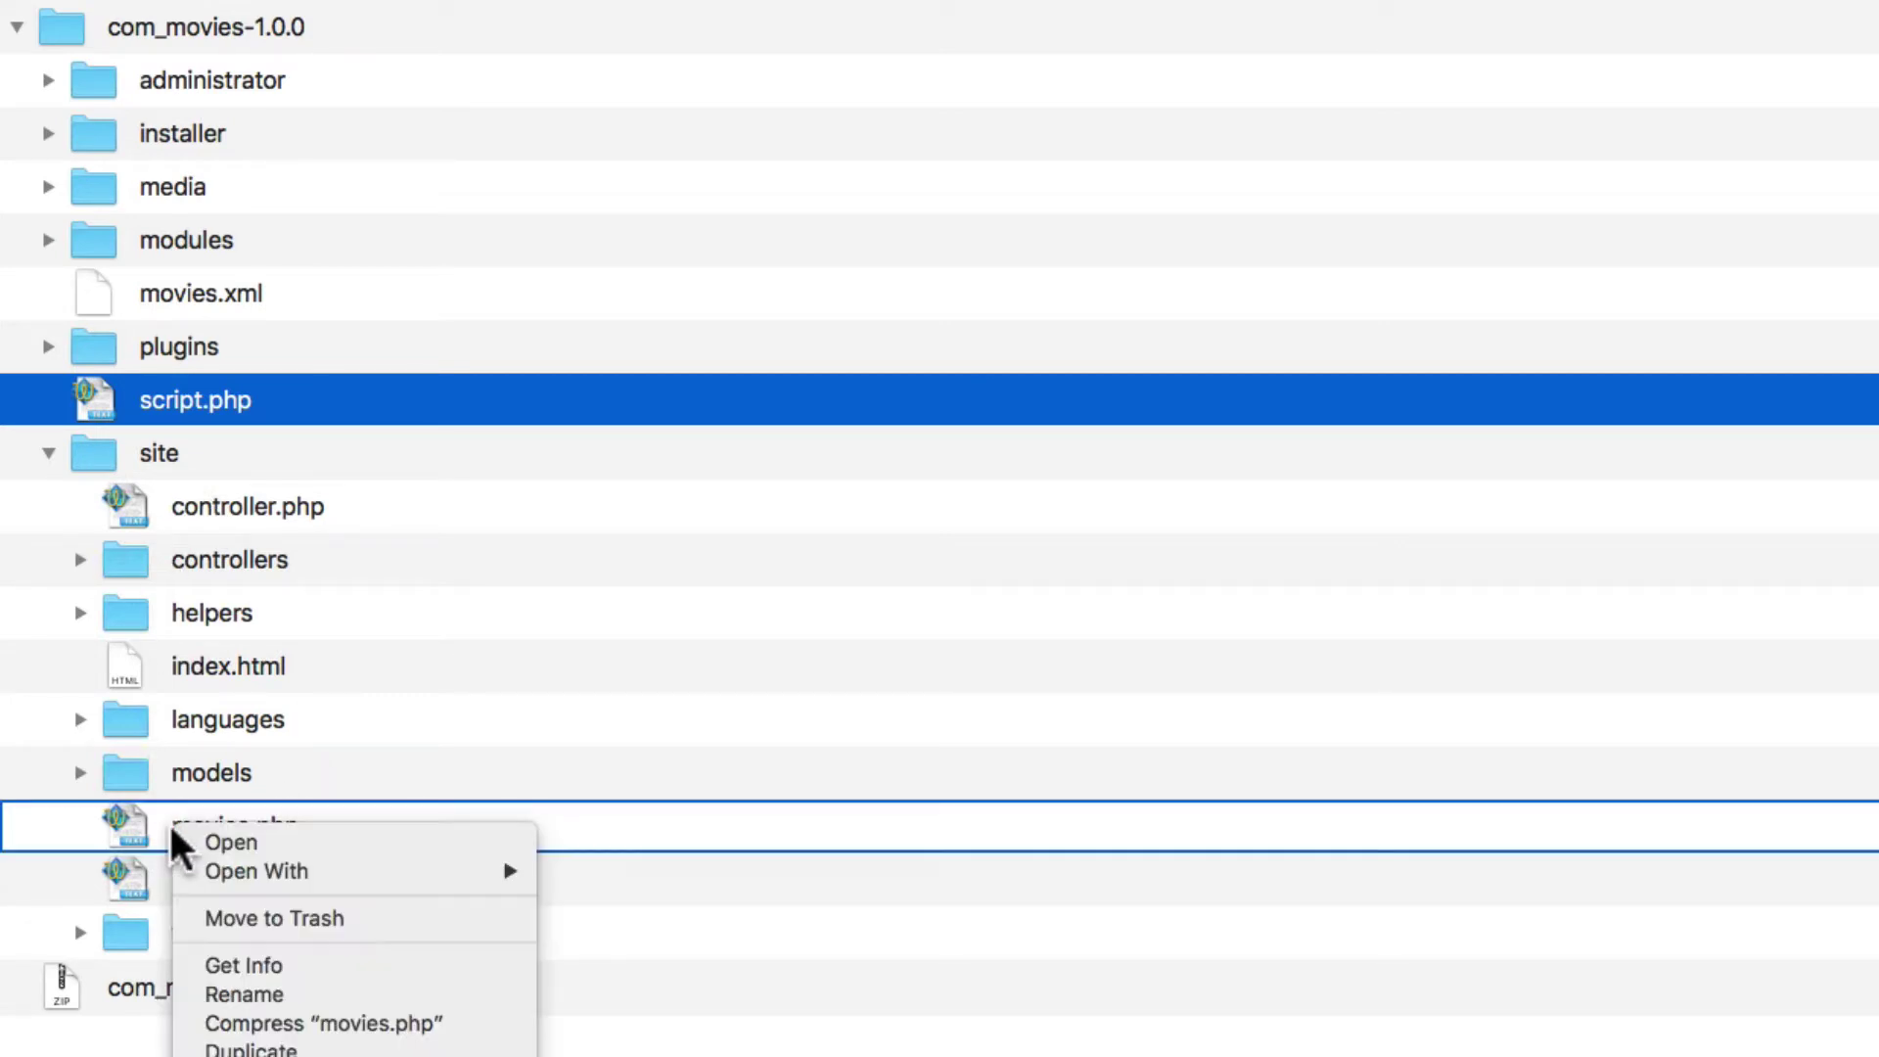
{"action": "mouse_move", "coordinate": [282, 867]}
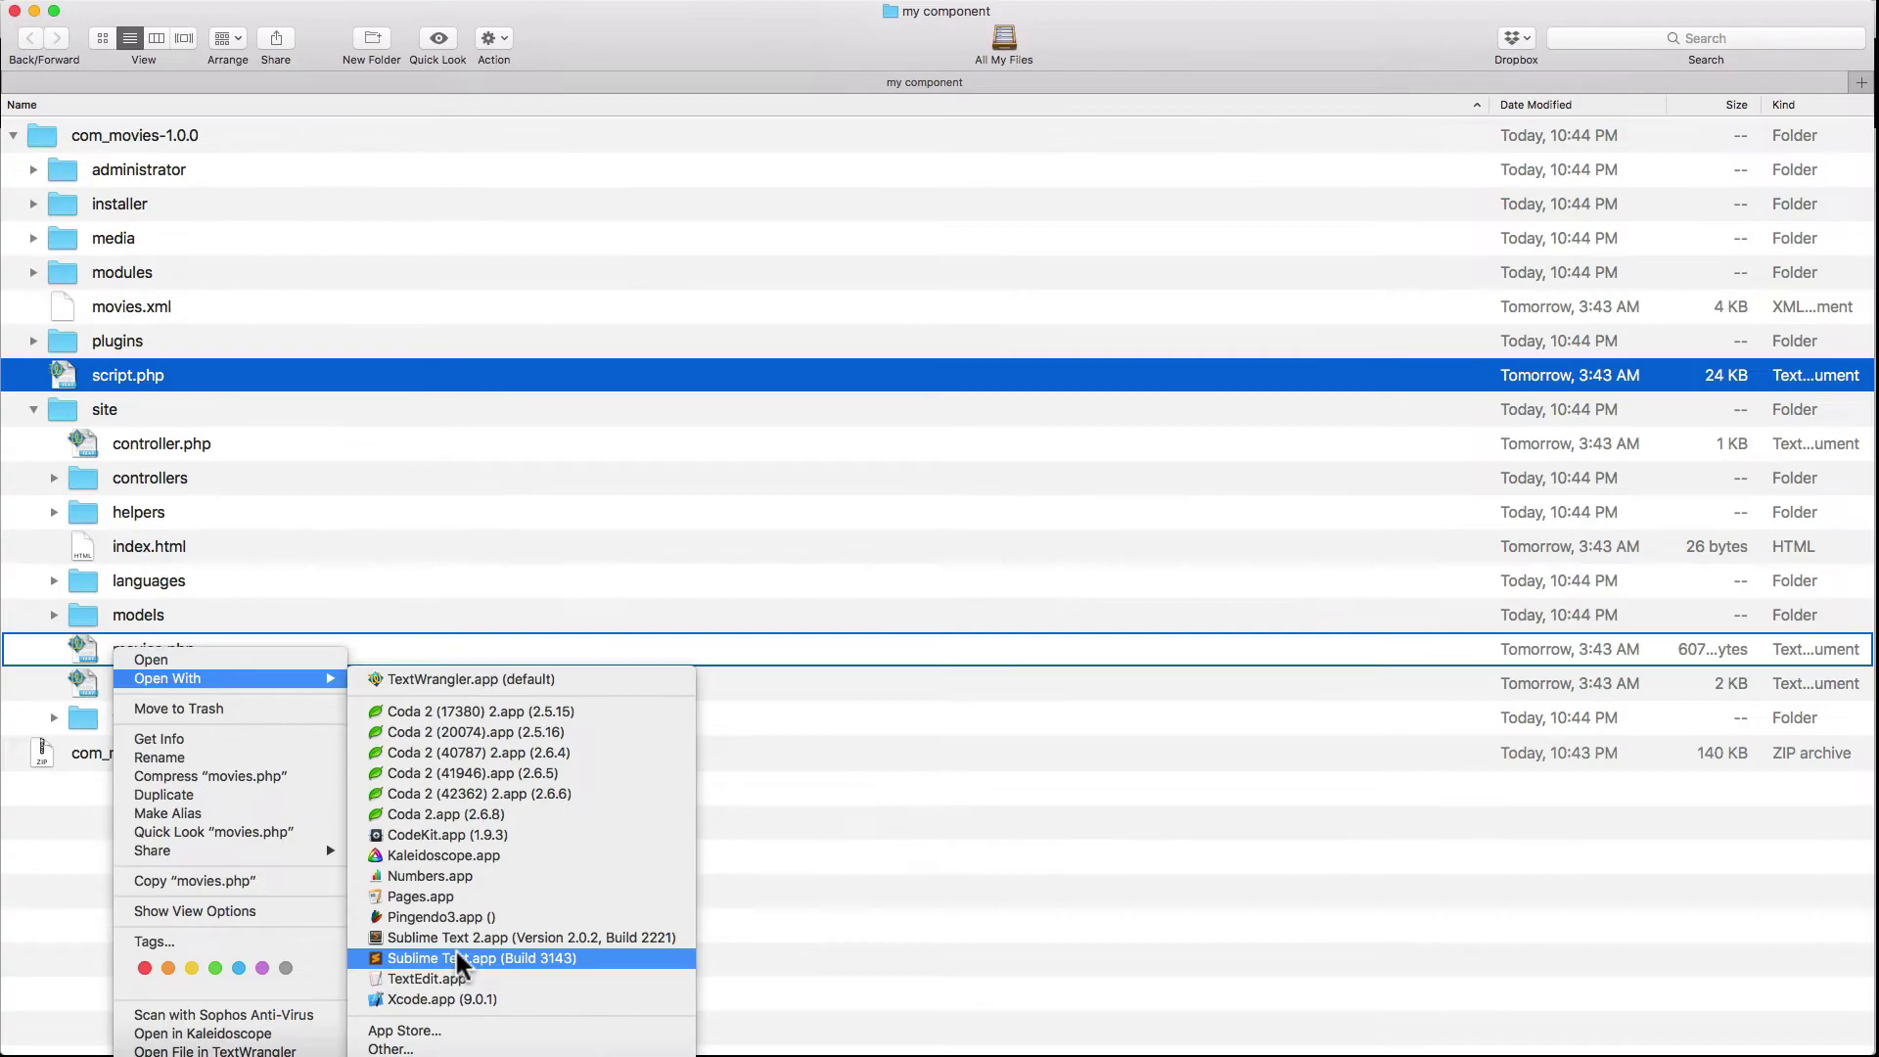
{"action": "left_click", "coordinate": [706, 1056]}
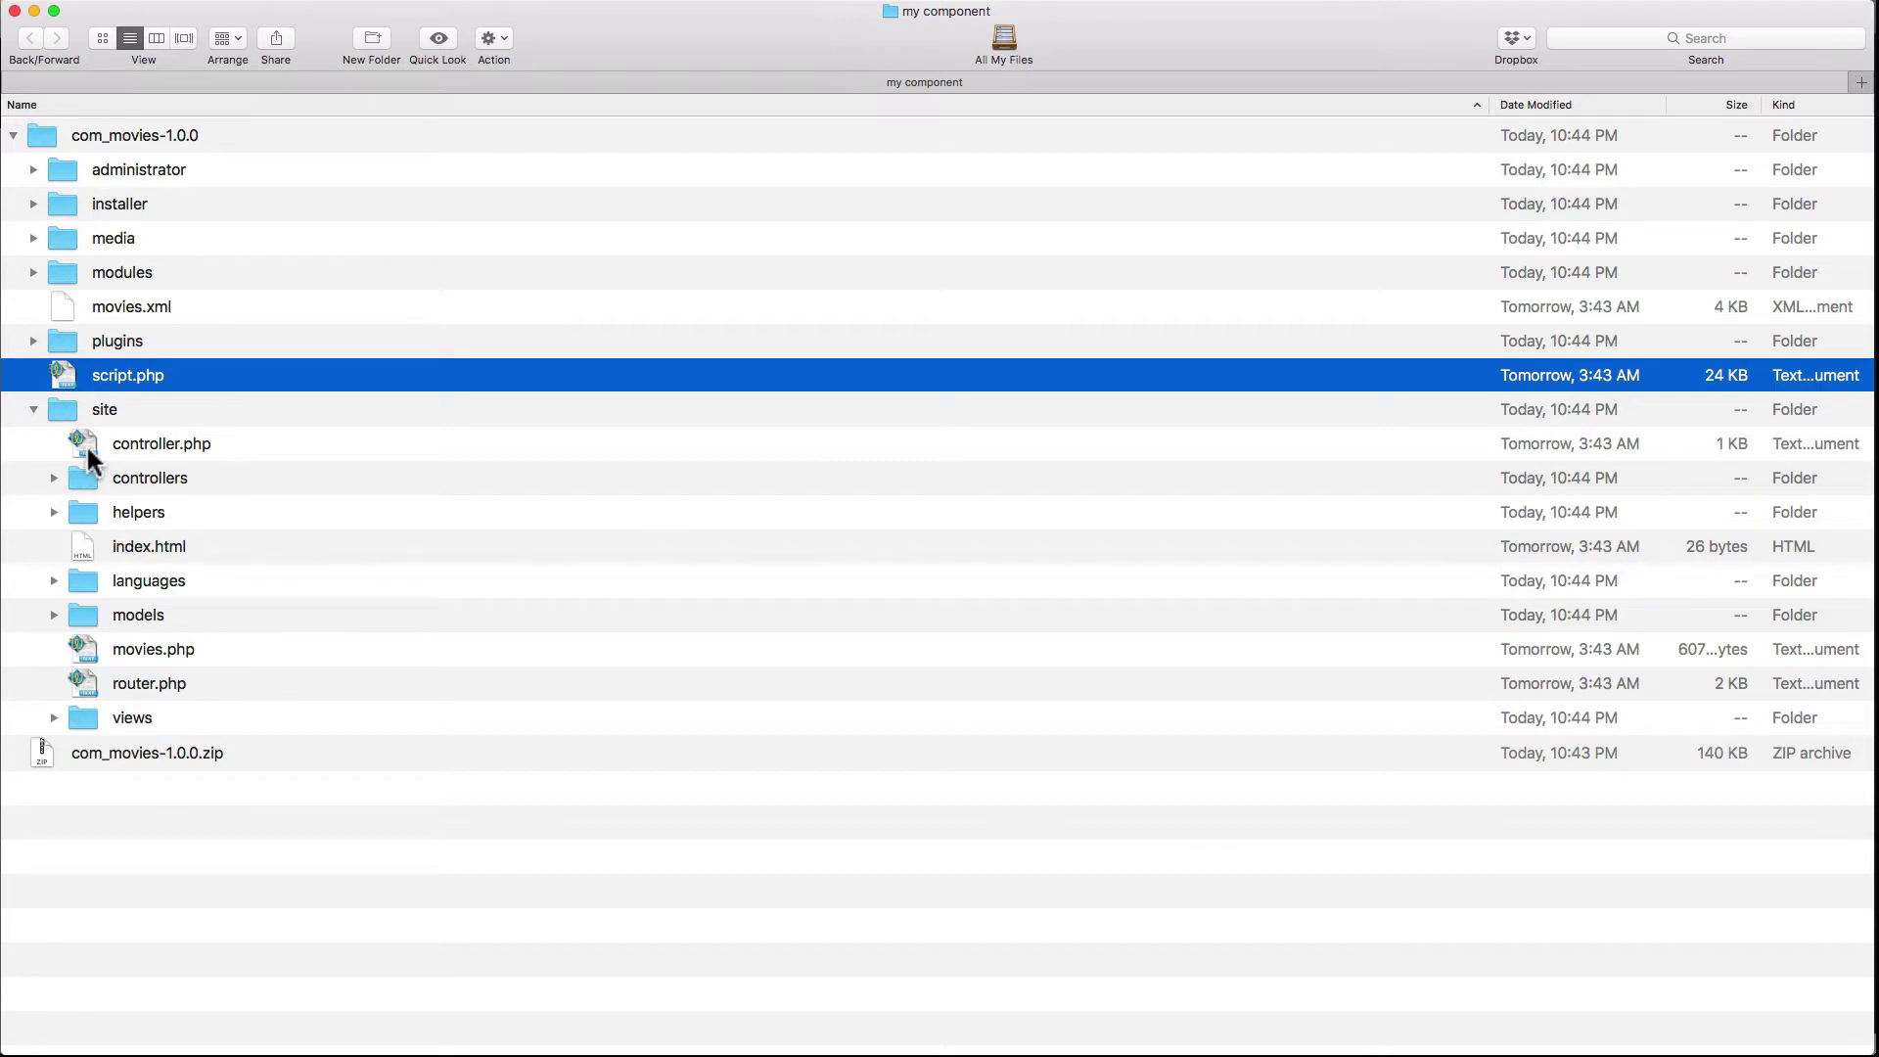
Open controller.php in Sublime Text.
{"action": "right_click", "coordinate": [86, 443]}
{"action": "mouse_move", "coordinate": [152, 476]}
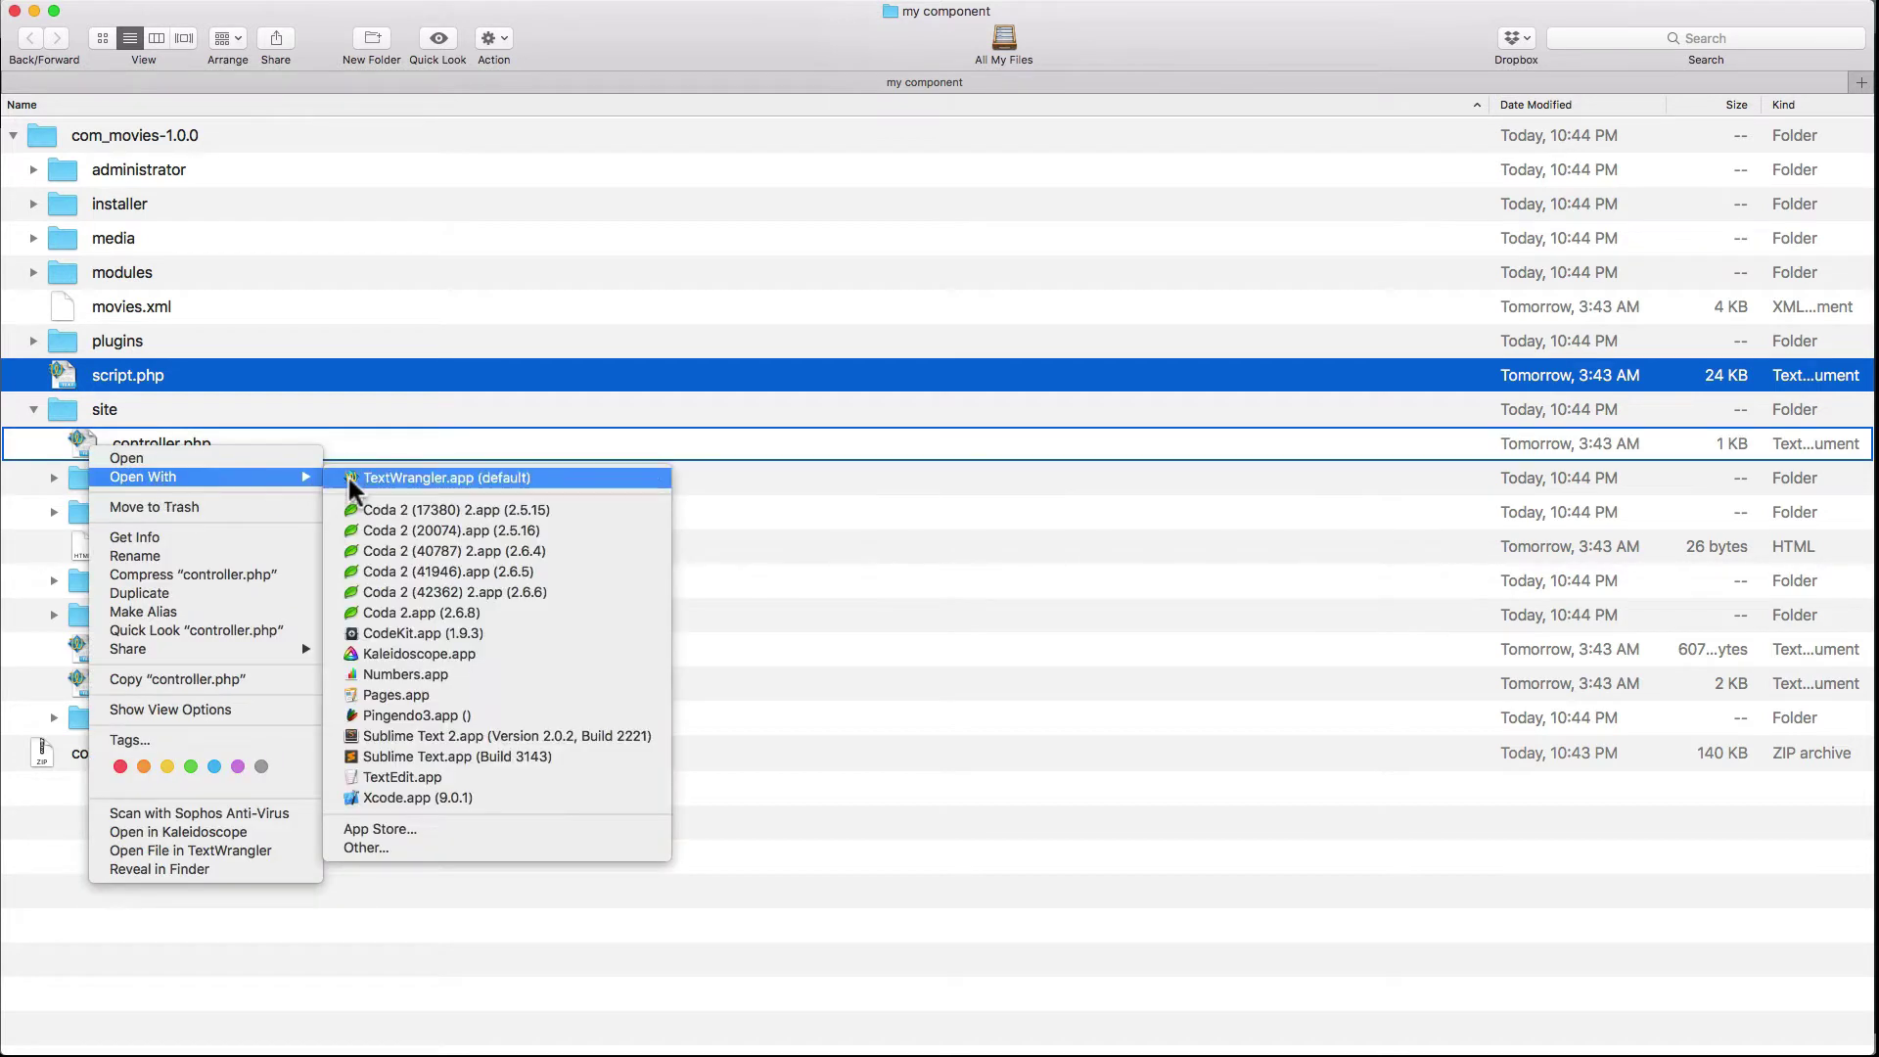
{"action": "left_click", "coordinate": [430, 754]}
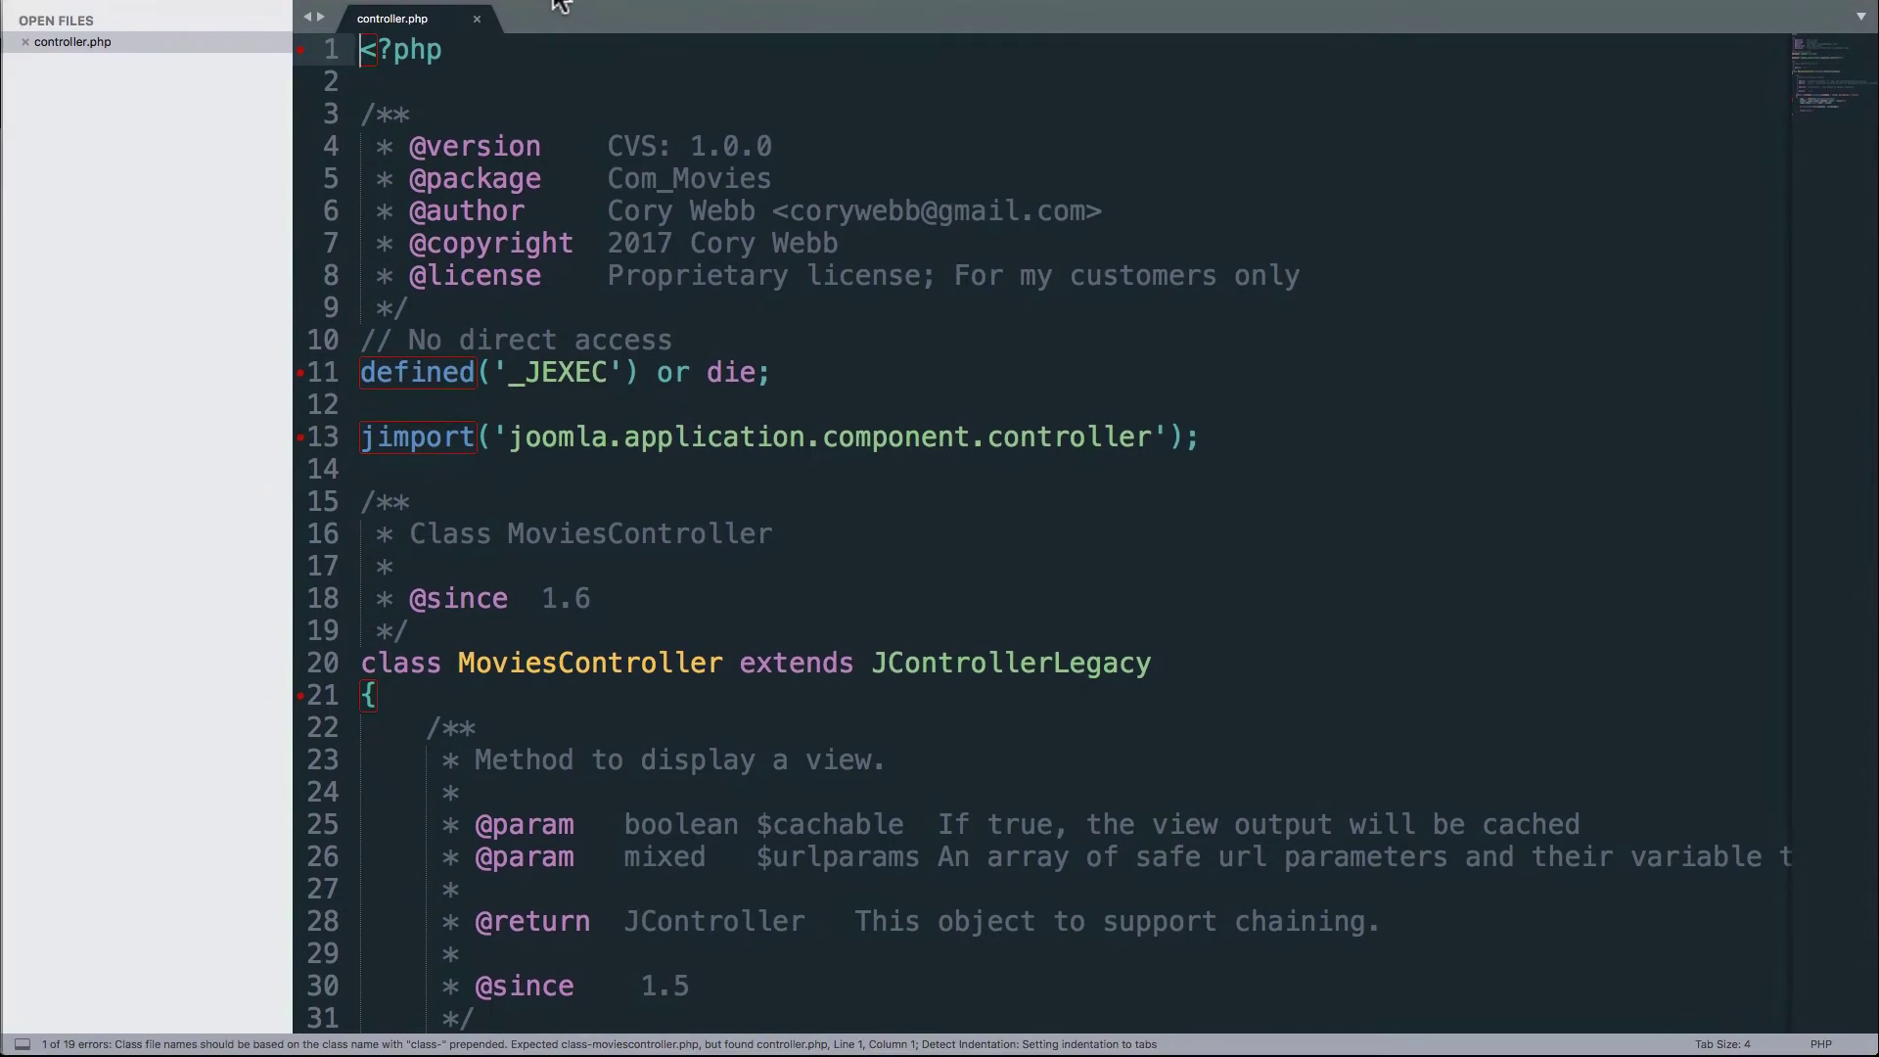
Highlight the JControllerLegacy parent and MoviesController class body, then close controller.php and movies.php.
{"action": "scroll", "coordinate": [670, 555], "scroll_direction": "down", "scroll_amount": 3}
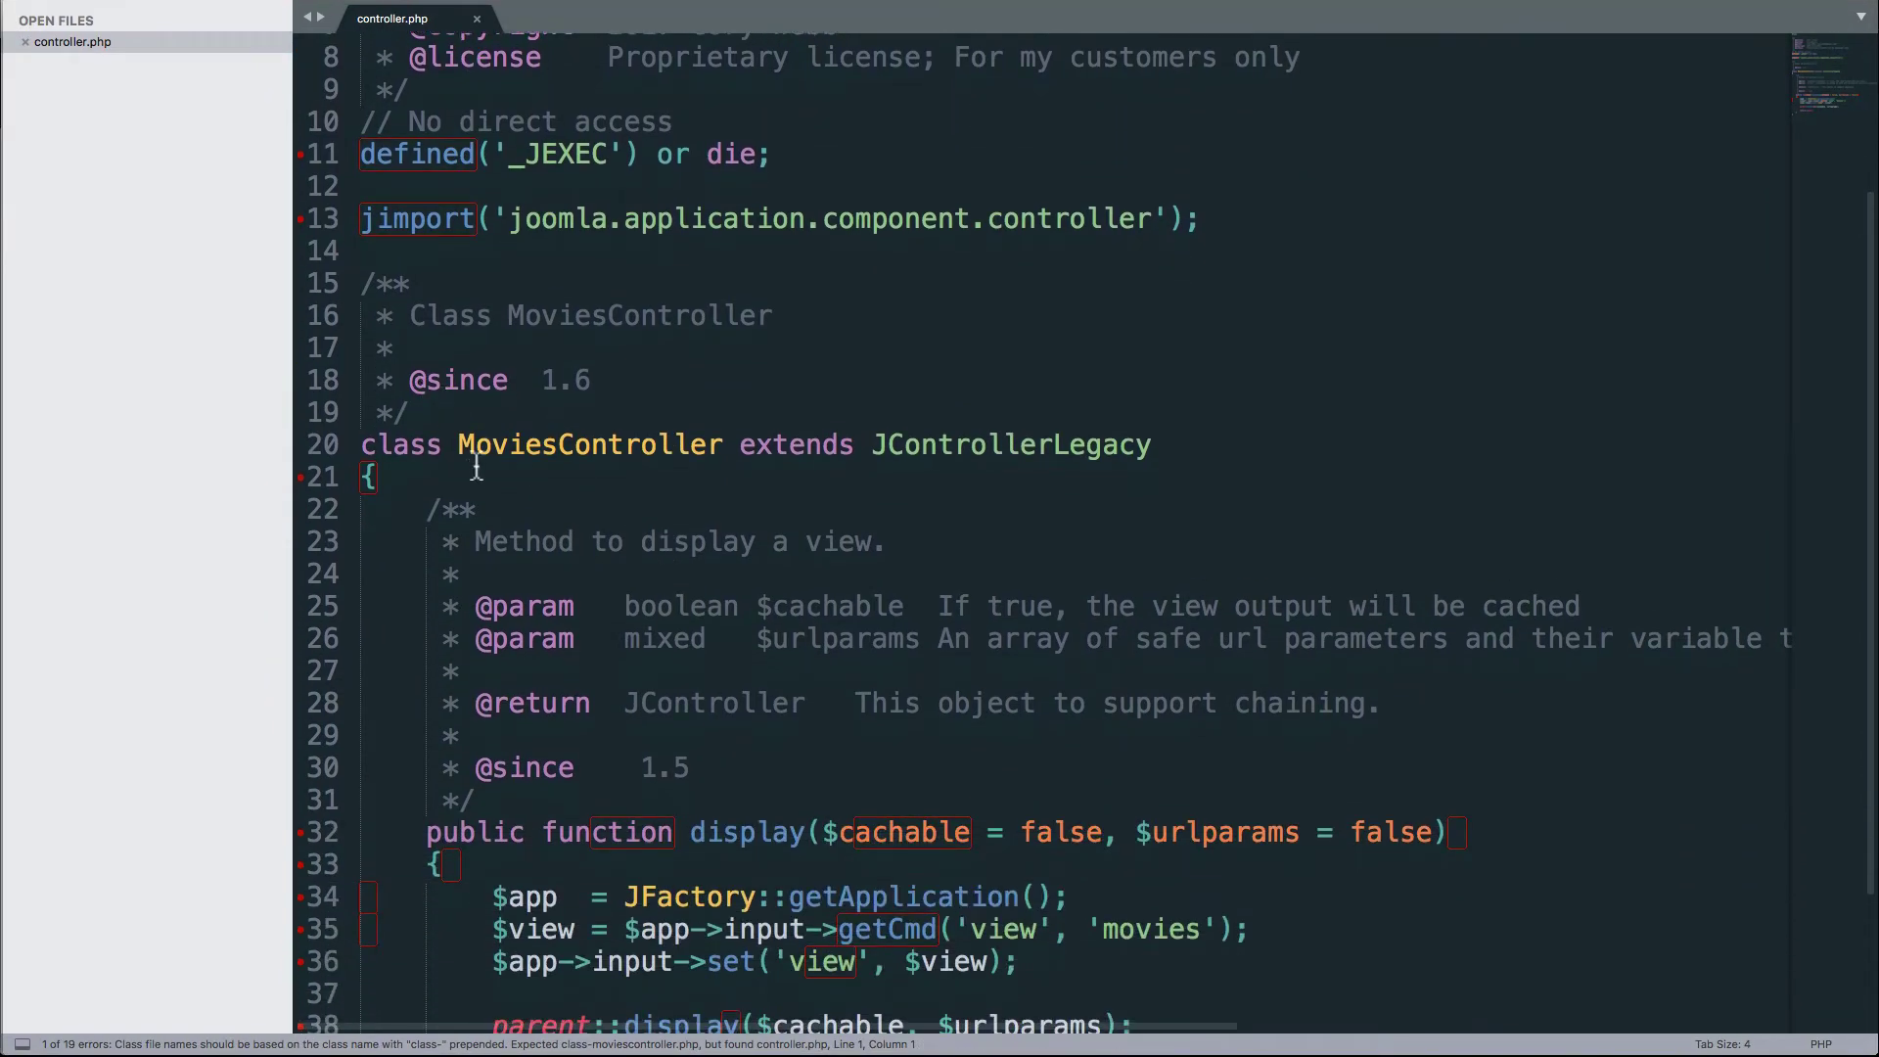
{"action": "left_click_drag", "start_coordinate": [872, 444], "coordinate": [1153, 444]}
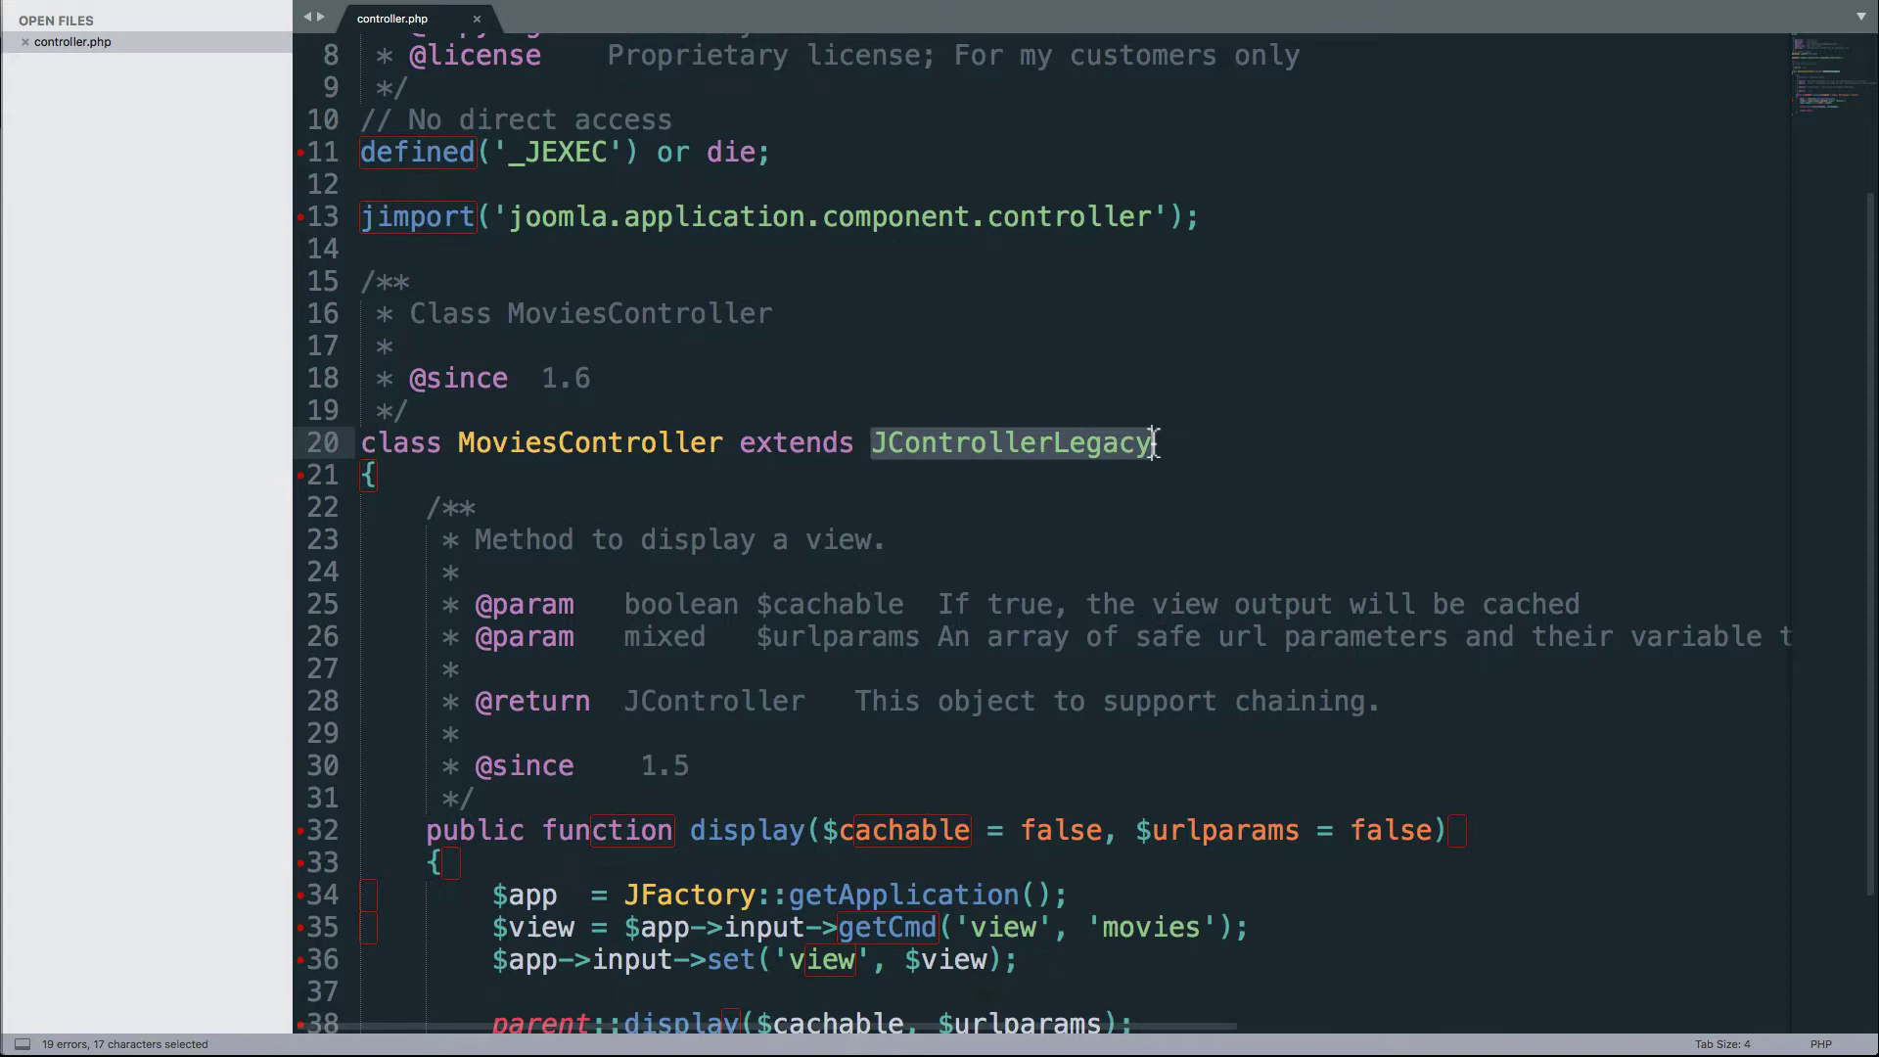
{"action": "scroll", "coordinate": [1033, 582], "scroll_direction": "down", "scroll_amount": 3}
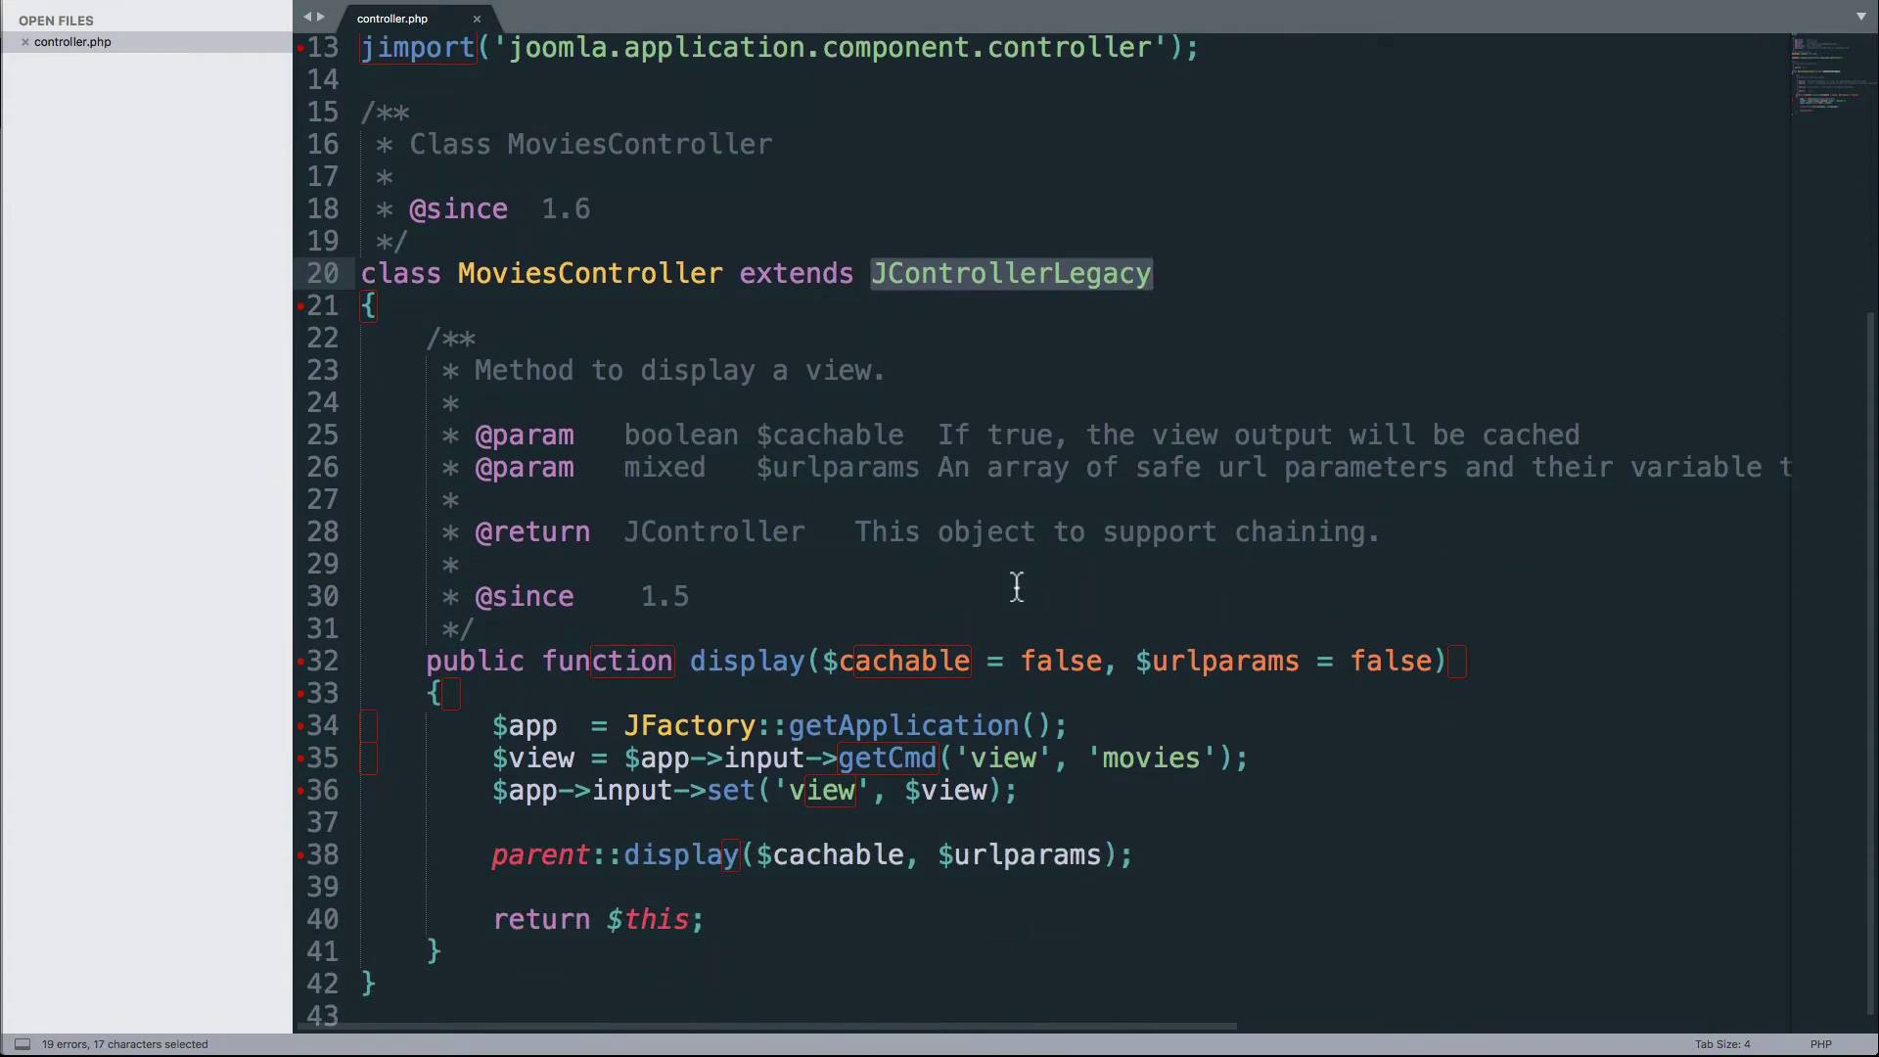
{"action": "left_click_drag", "start_coordinate": [362, 273], "coordinate": [788, 981]}
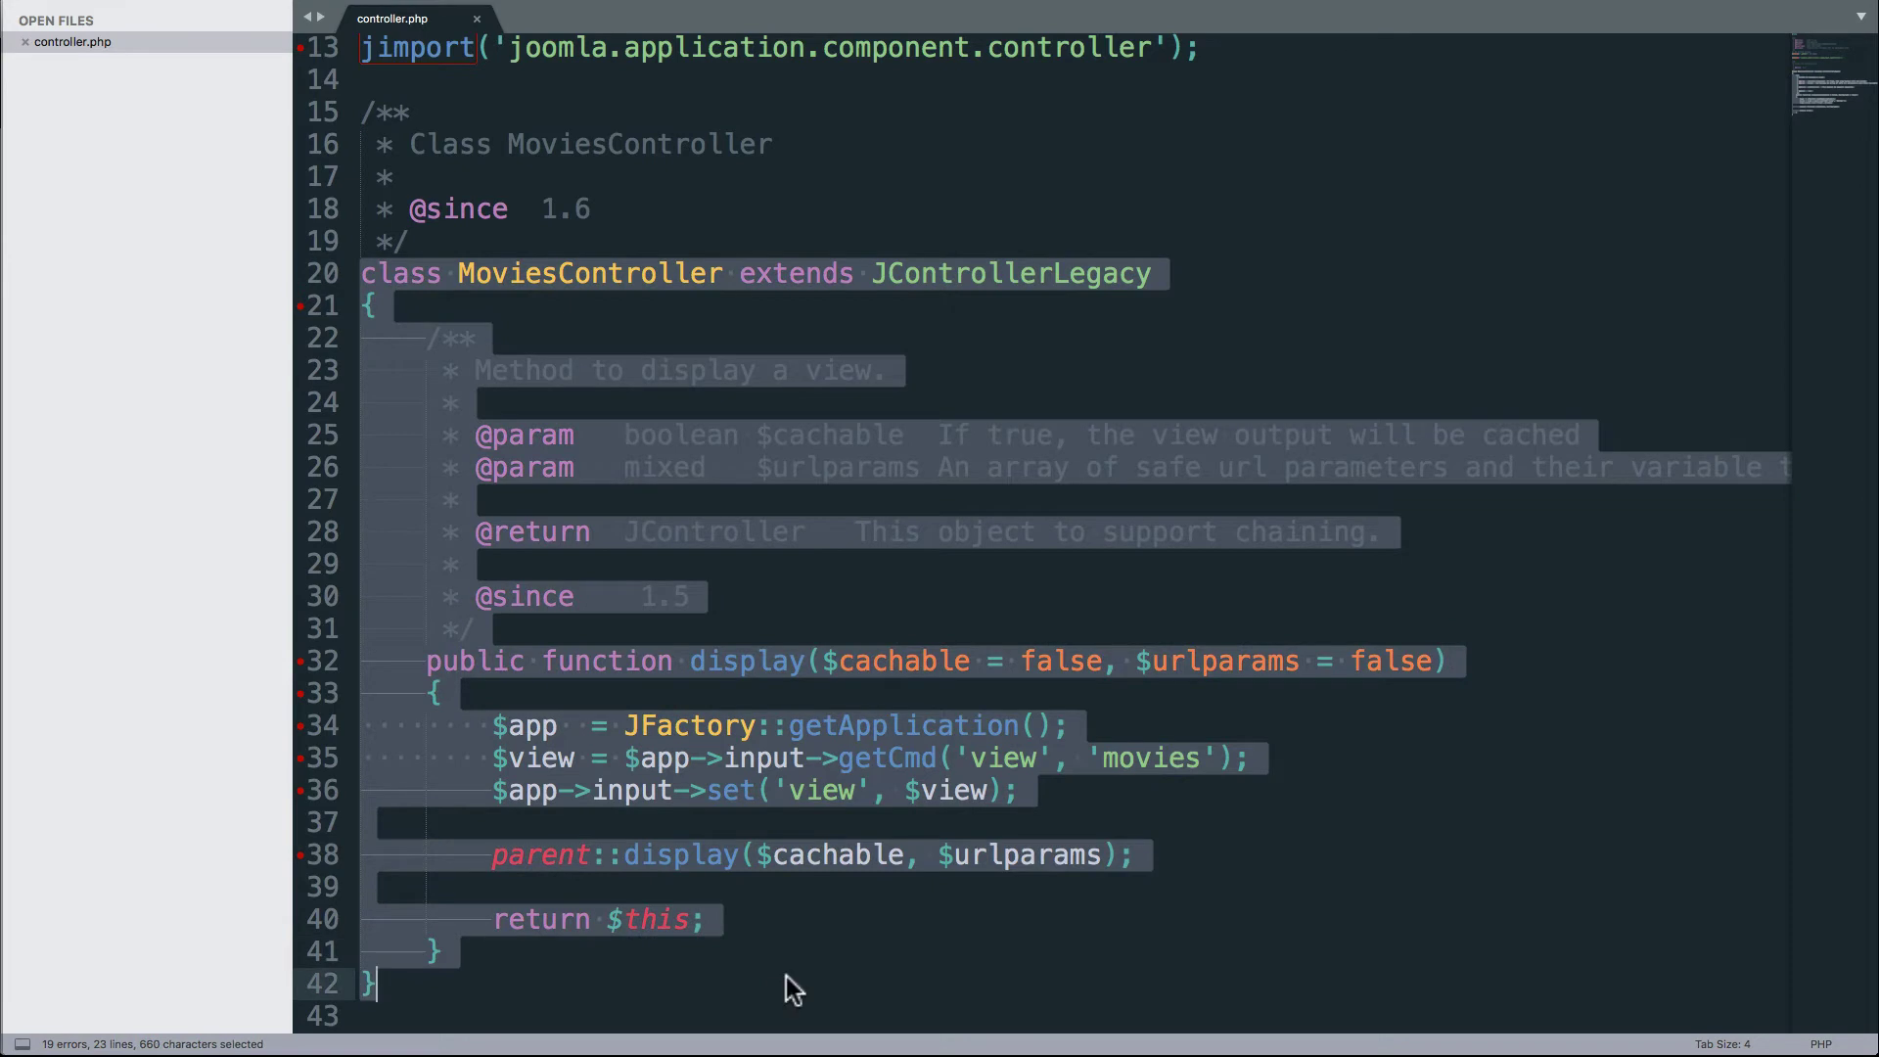
{"action": "left_click", "coordinate": [519, 241]}
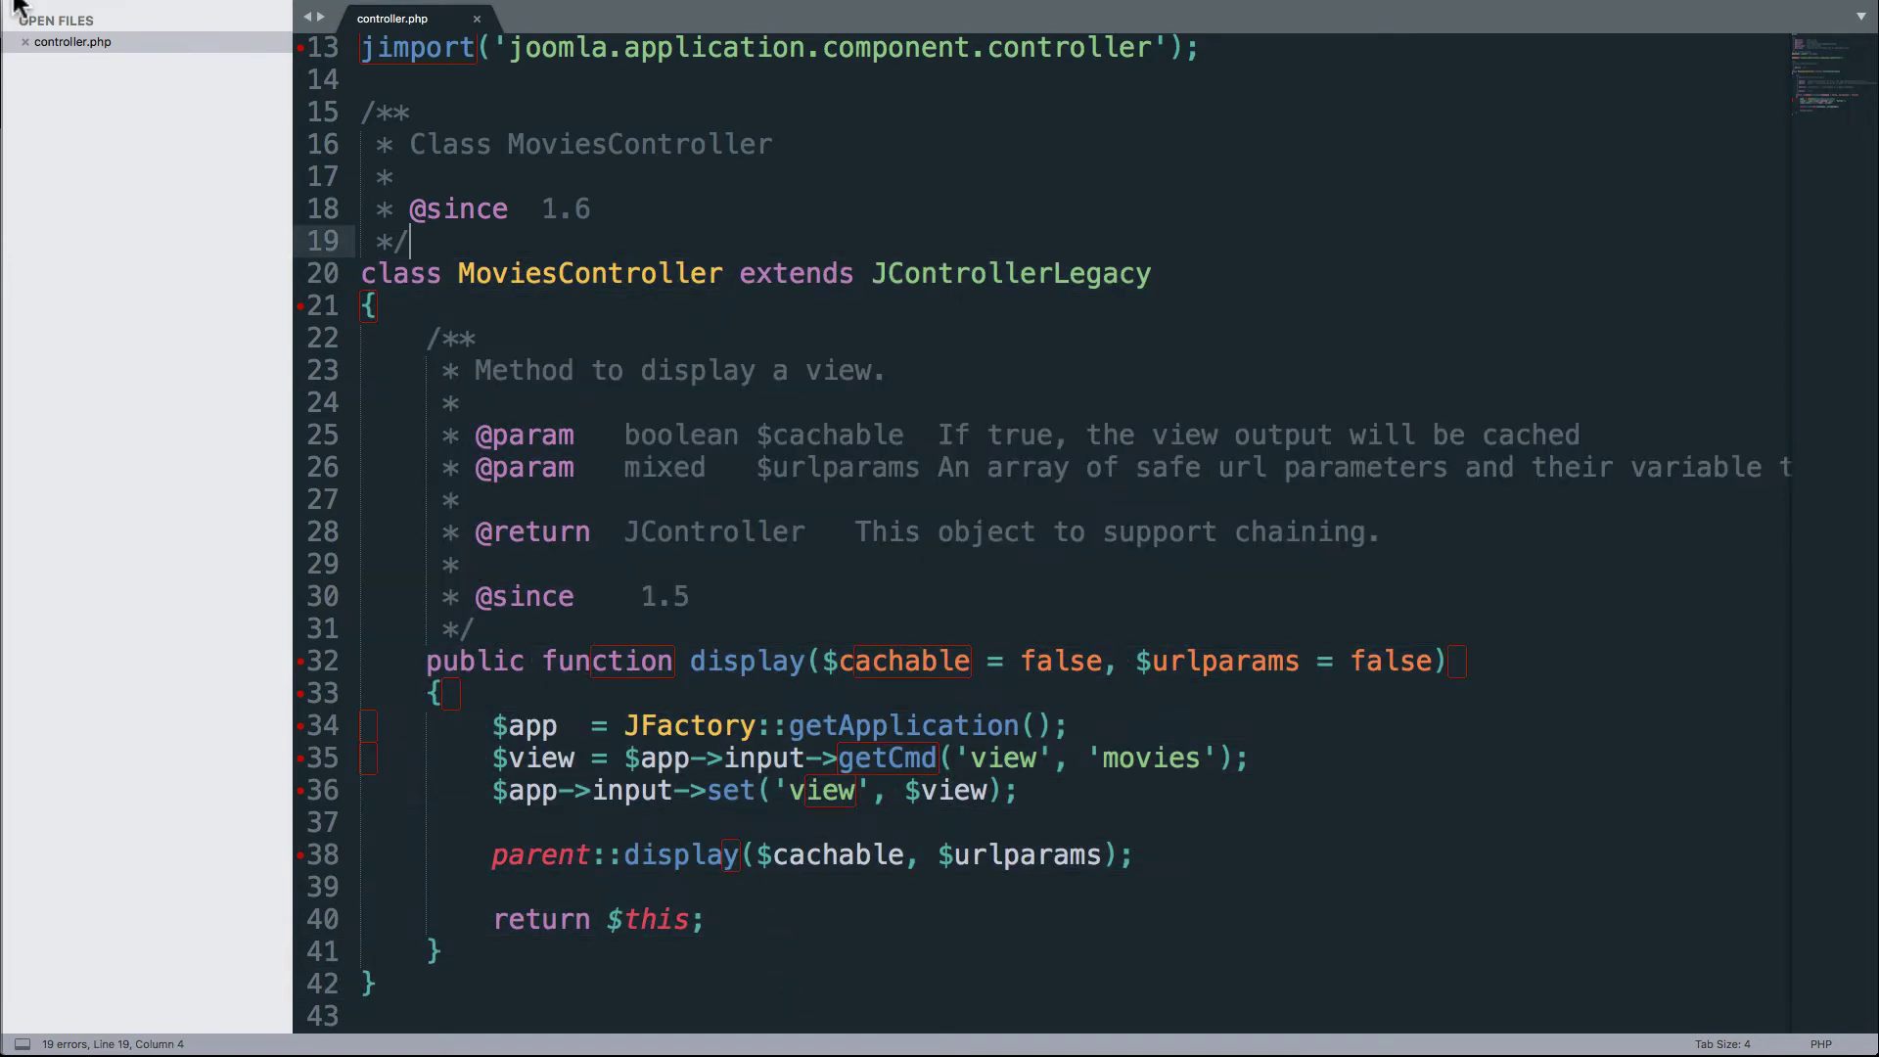
{"action": "key", "text": "super+w"}
{"action": "key", "text": "super+w"}
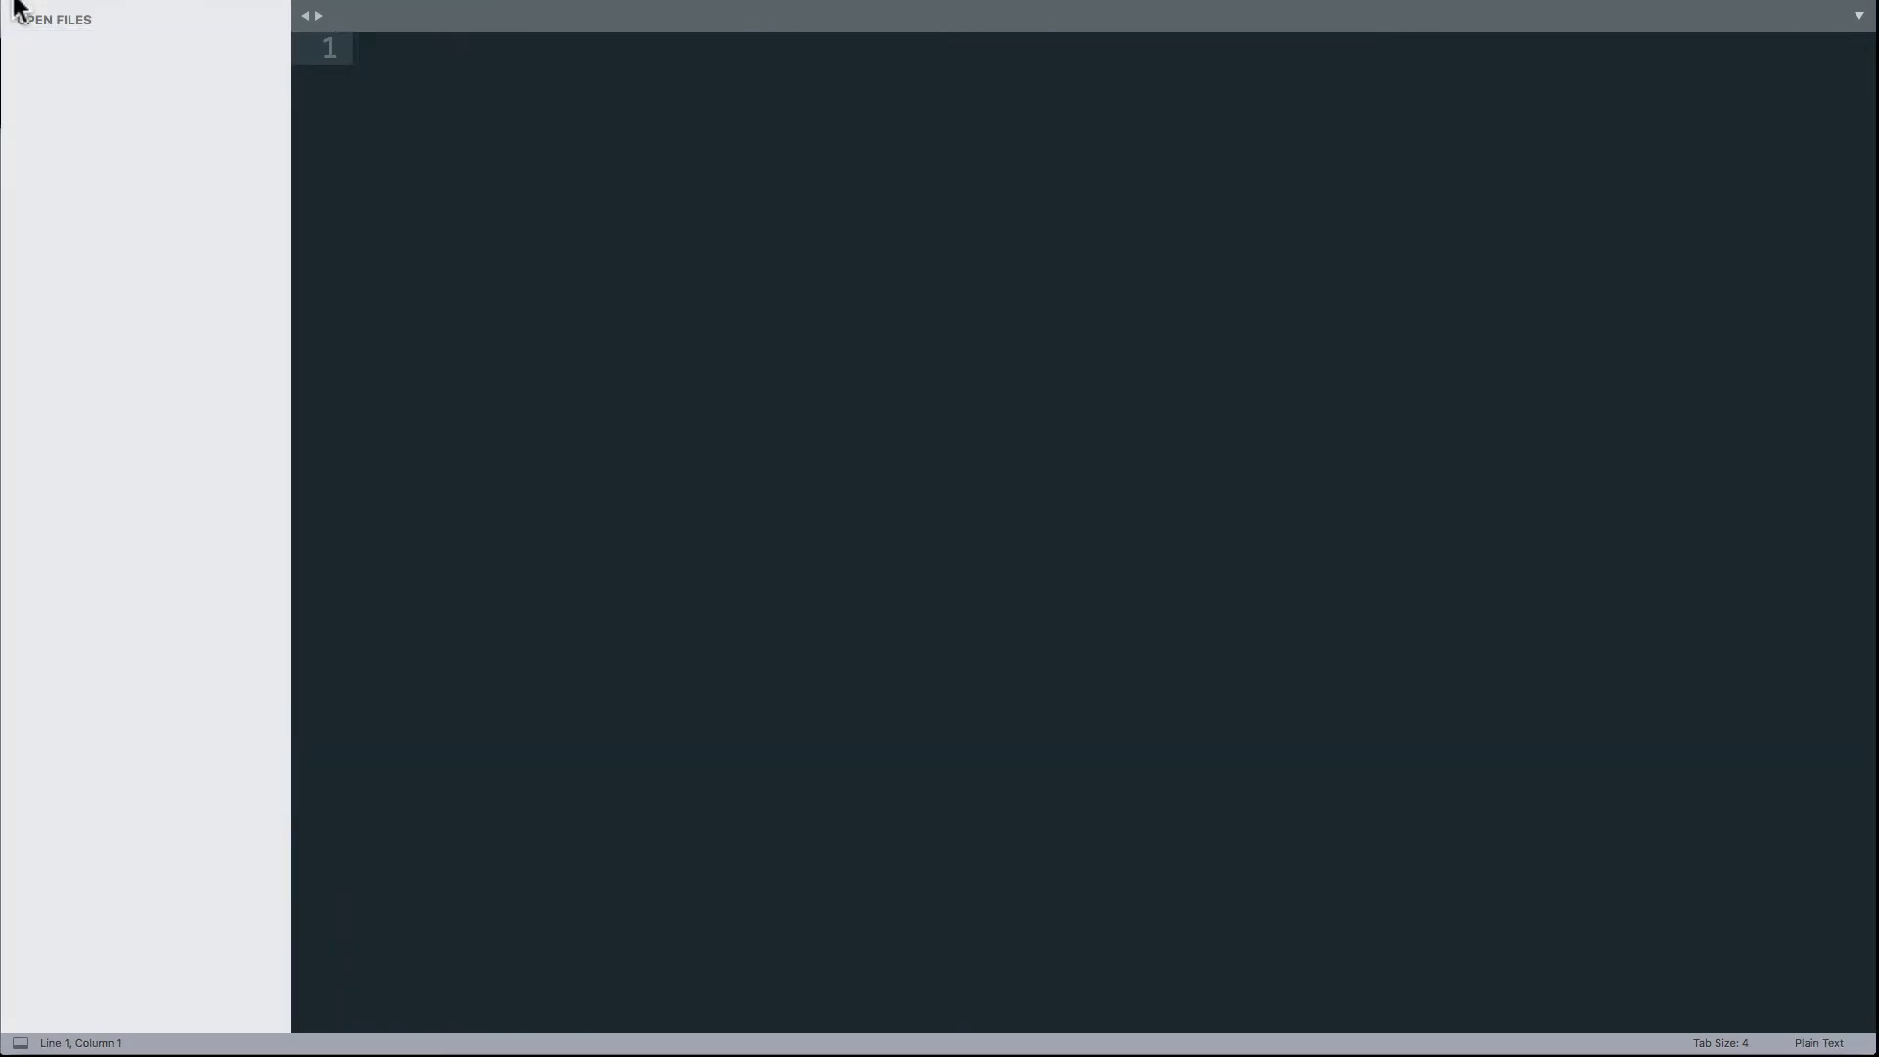
{"action": "key", "text": "super+w"}
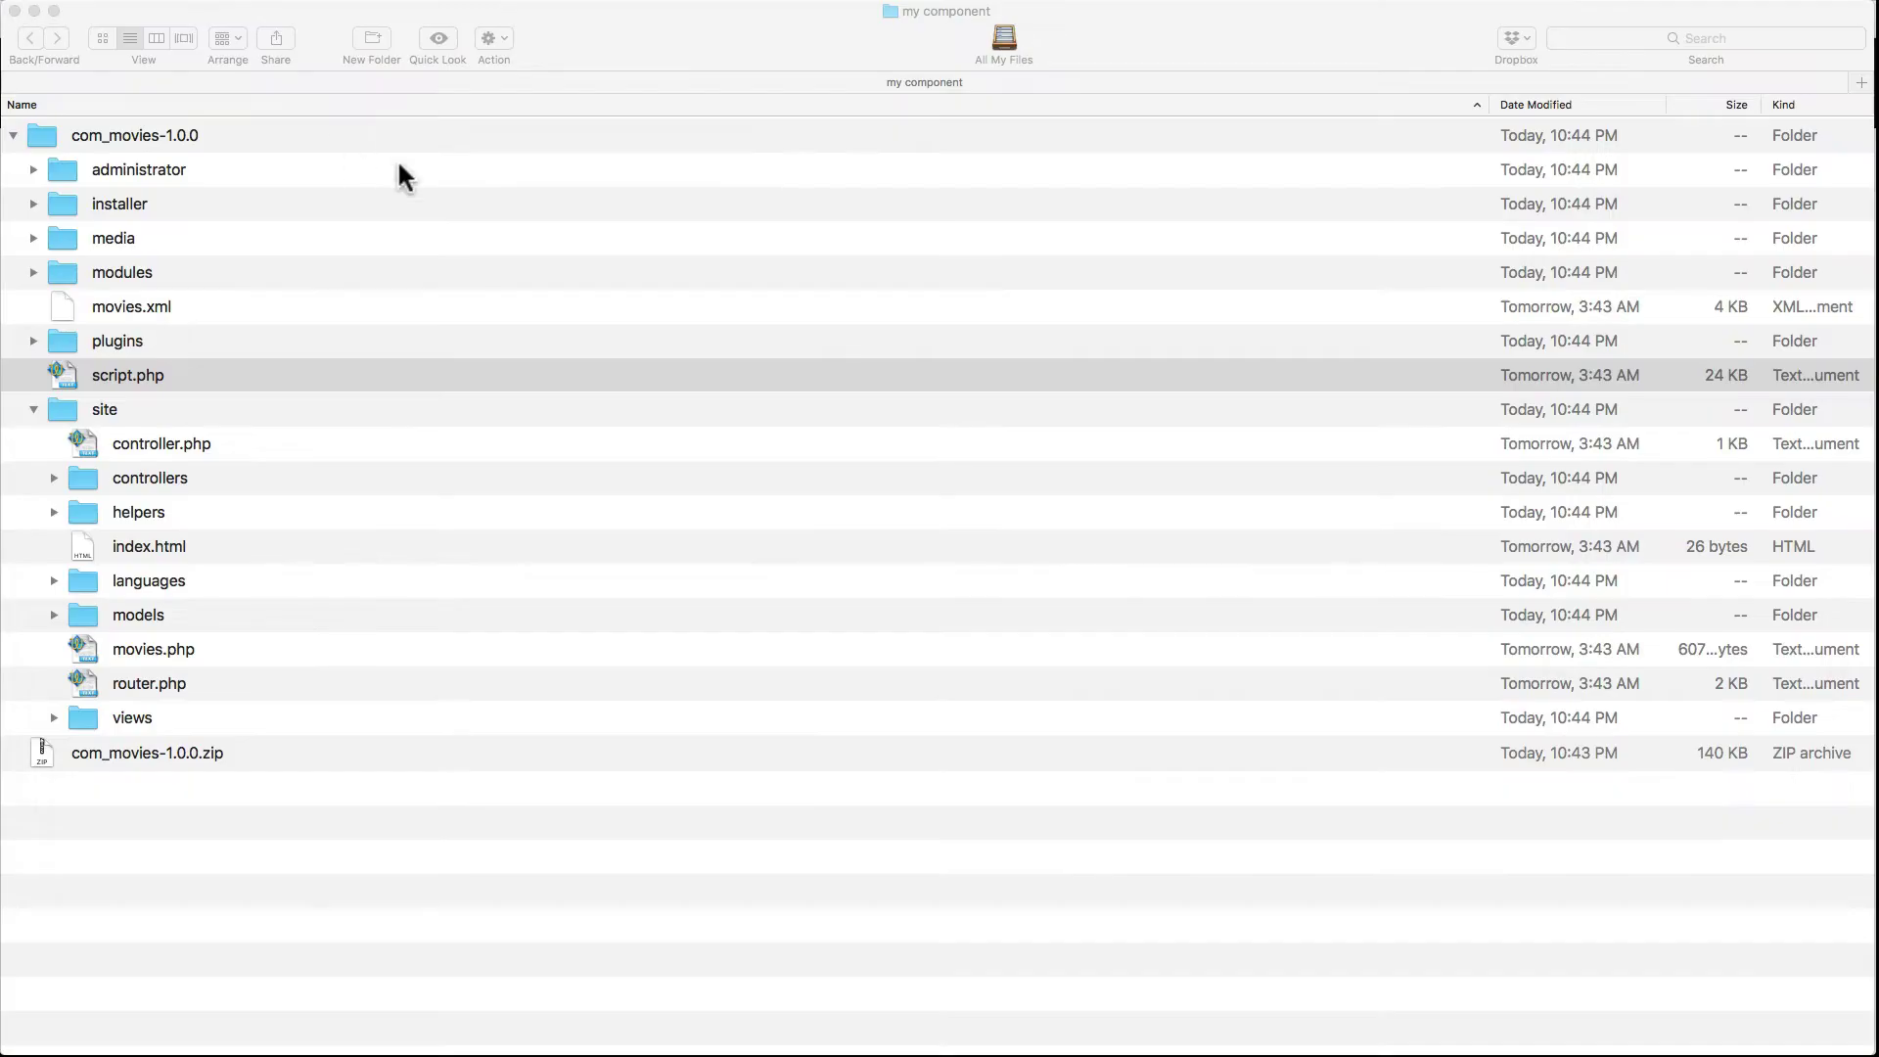
Collapse the folders and move the extracted com_movies-1.0.0 folder to the Trash.
{"action": "left_click", "coordinate": [32, 409]}
{"action": "left_click", "coordinate": [13, 135]}
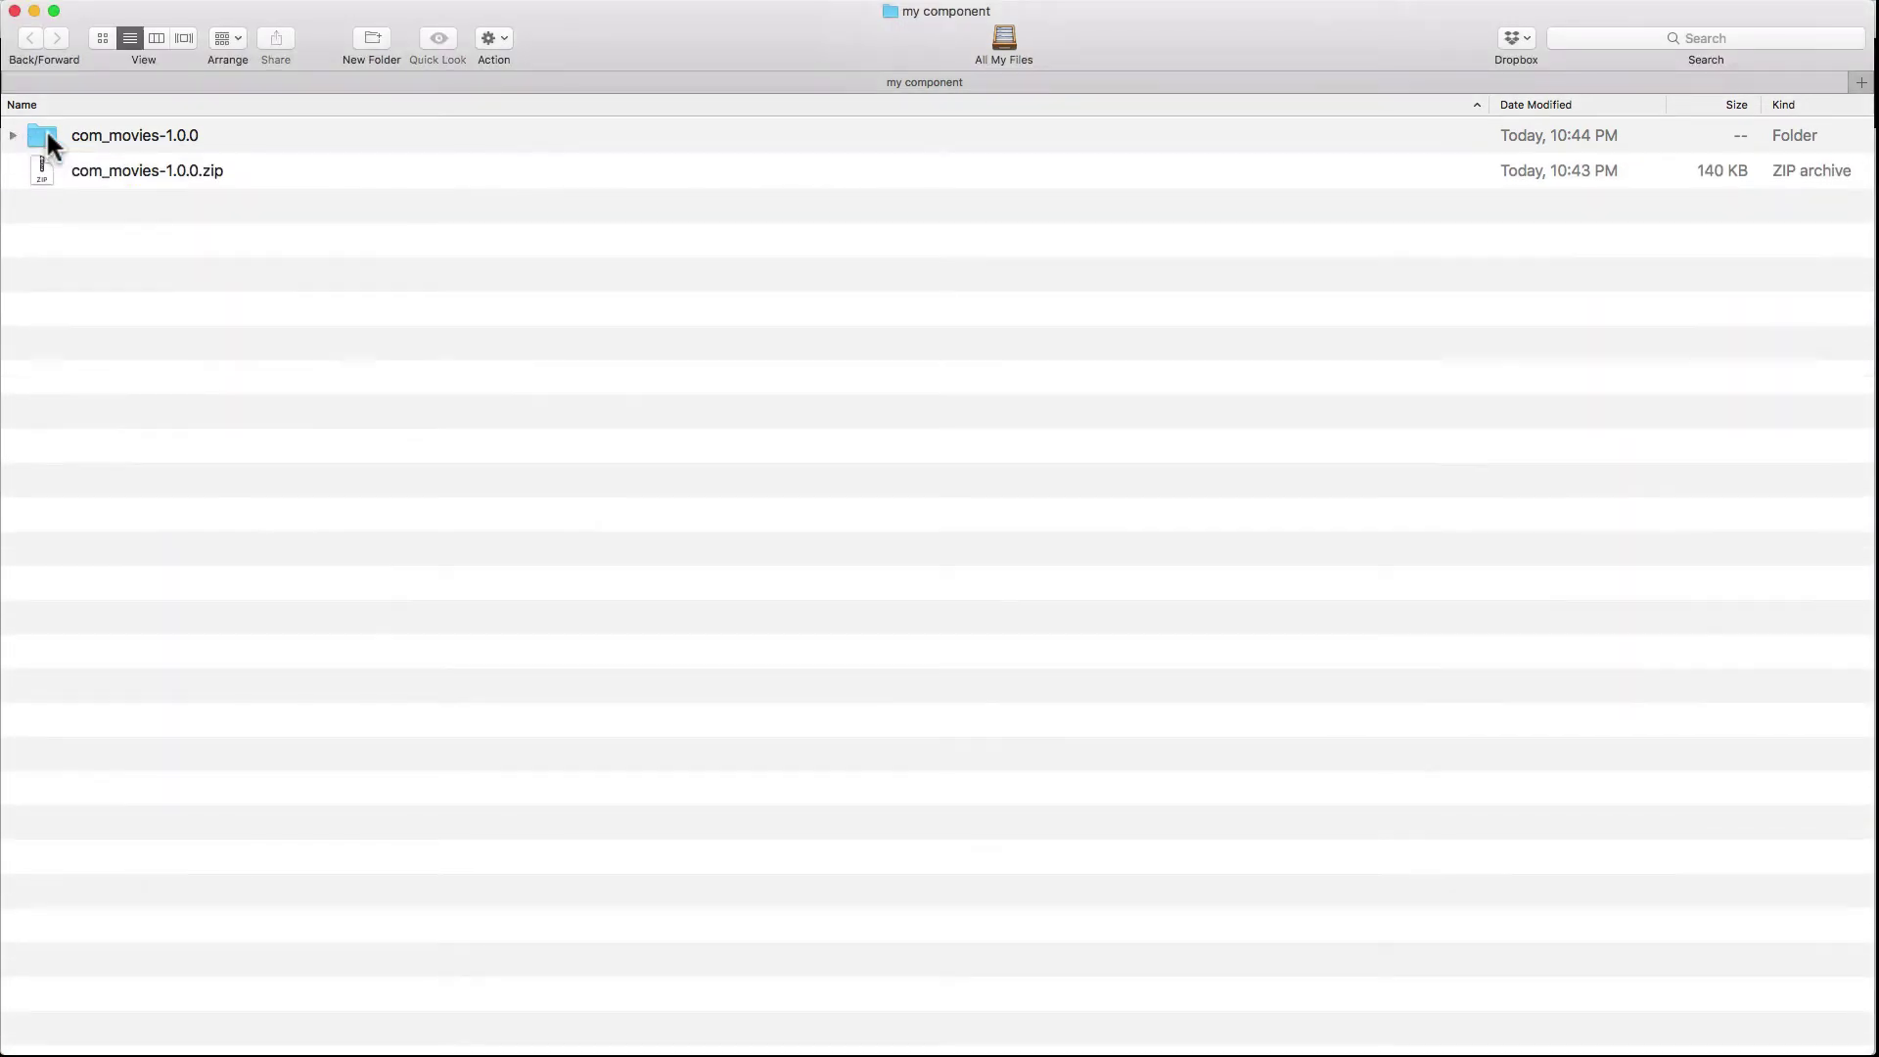
{"action": "right_click", "coordinate": [47, 134]}
{"action": "left_click", "coordinate": [117, 173]}
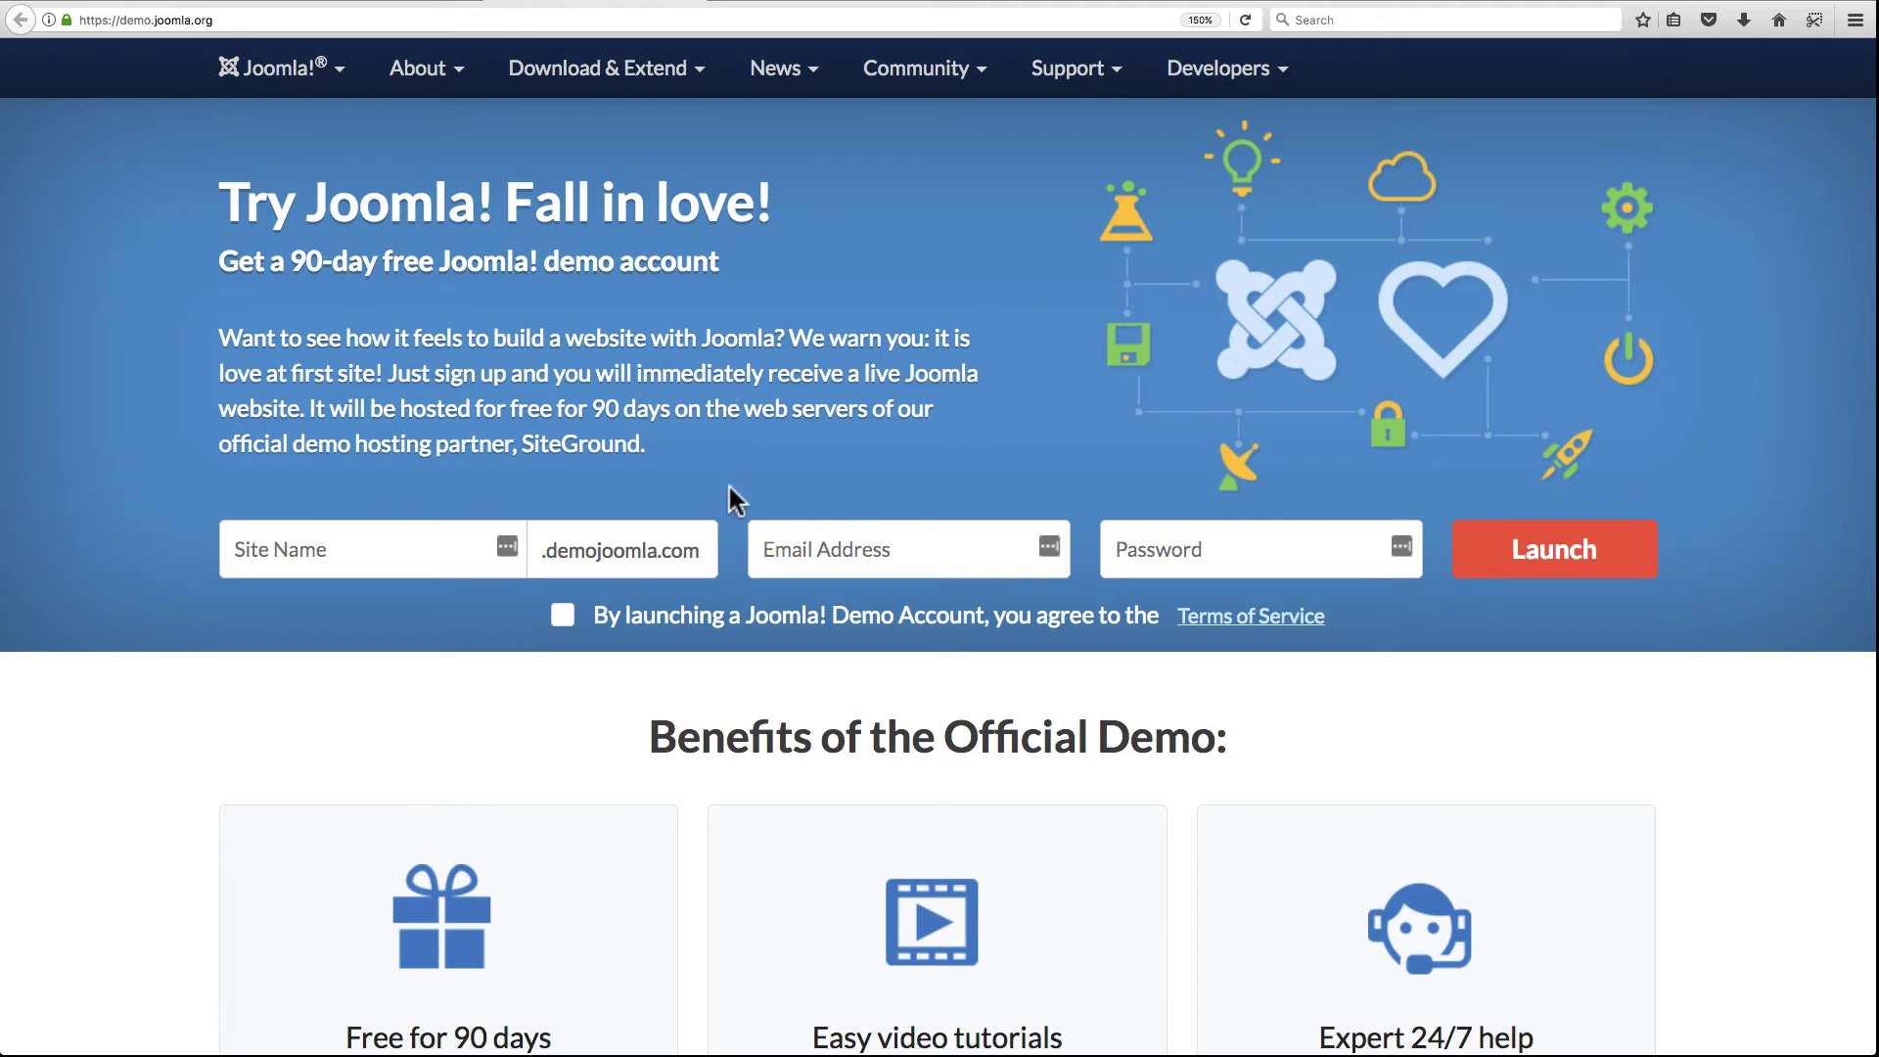
Enter 'testsite' as the demo site name and accept the Terms of Service.
{"action": "scroll", "coordinate": [728, 495], "scroll_direction": "down", "scroll_amount": 2}
{"action": "left_click", "coordinate": [371, 440]}
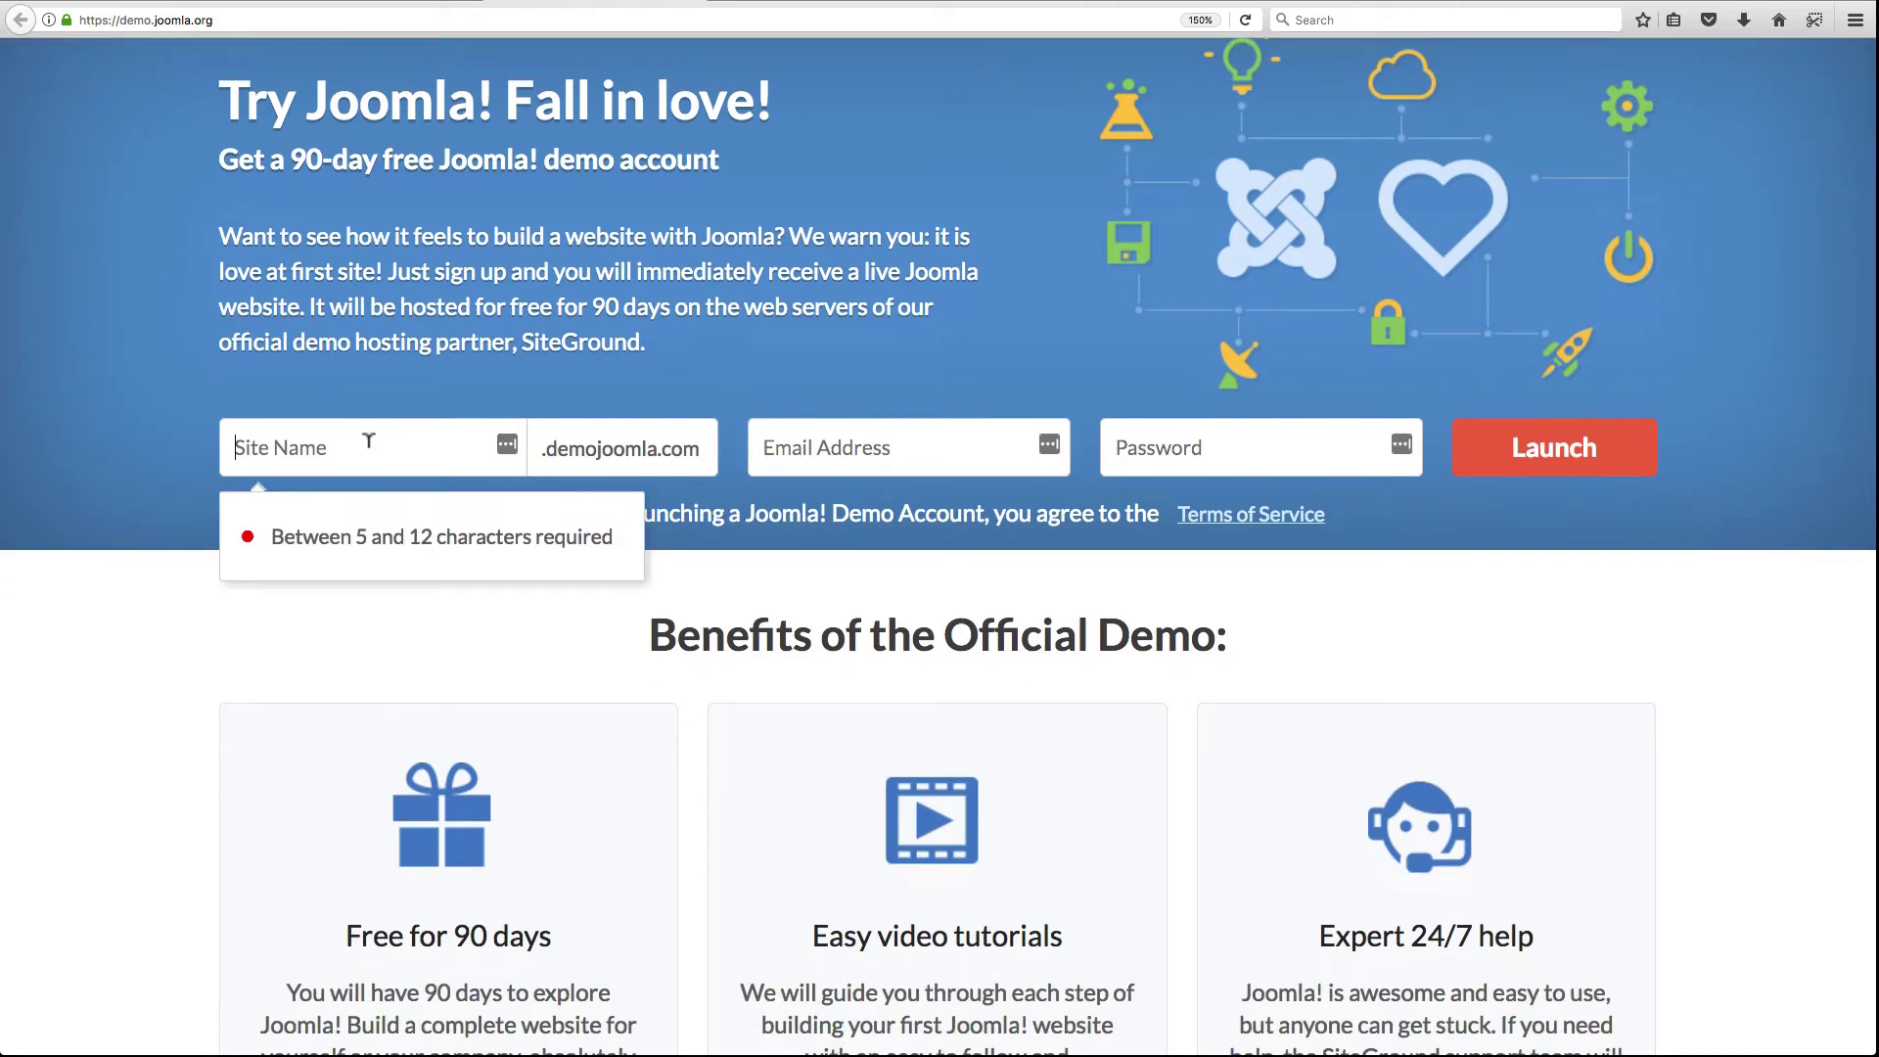
{"action": "type", "text": "testsite"}
{"action": "left_click", "coordinate": [793, 503]}
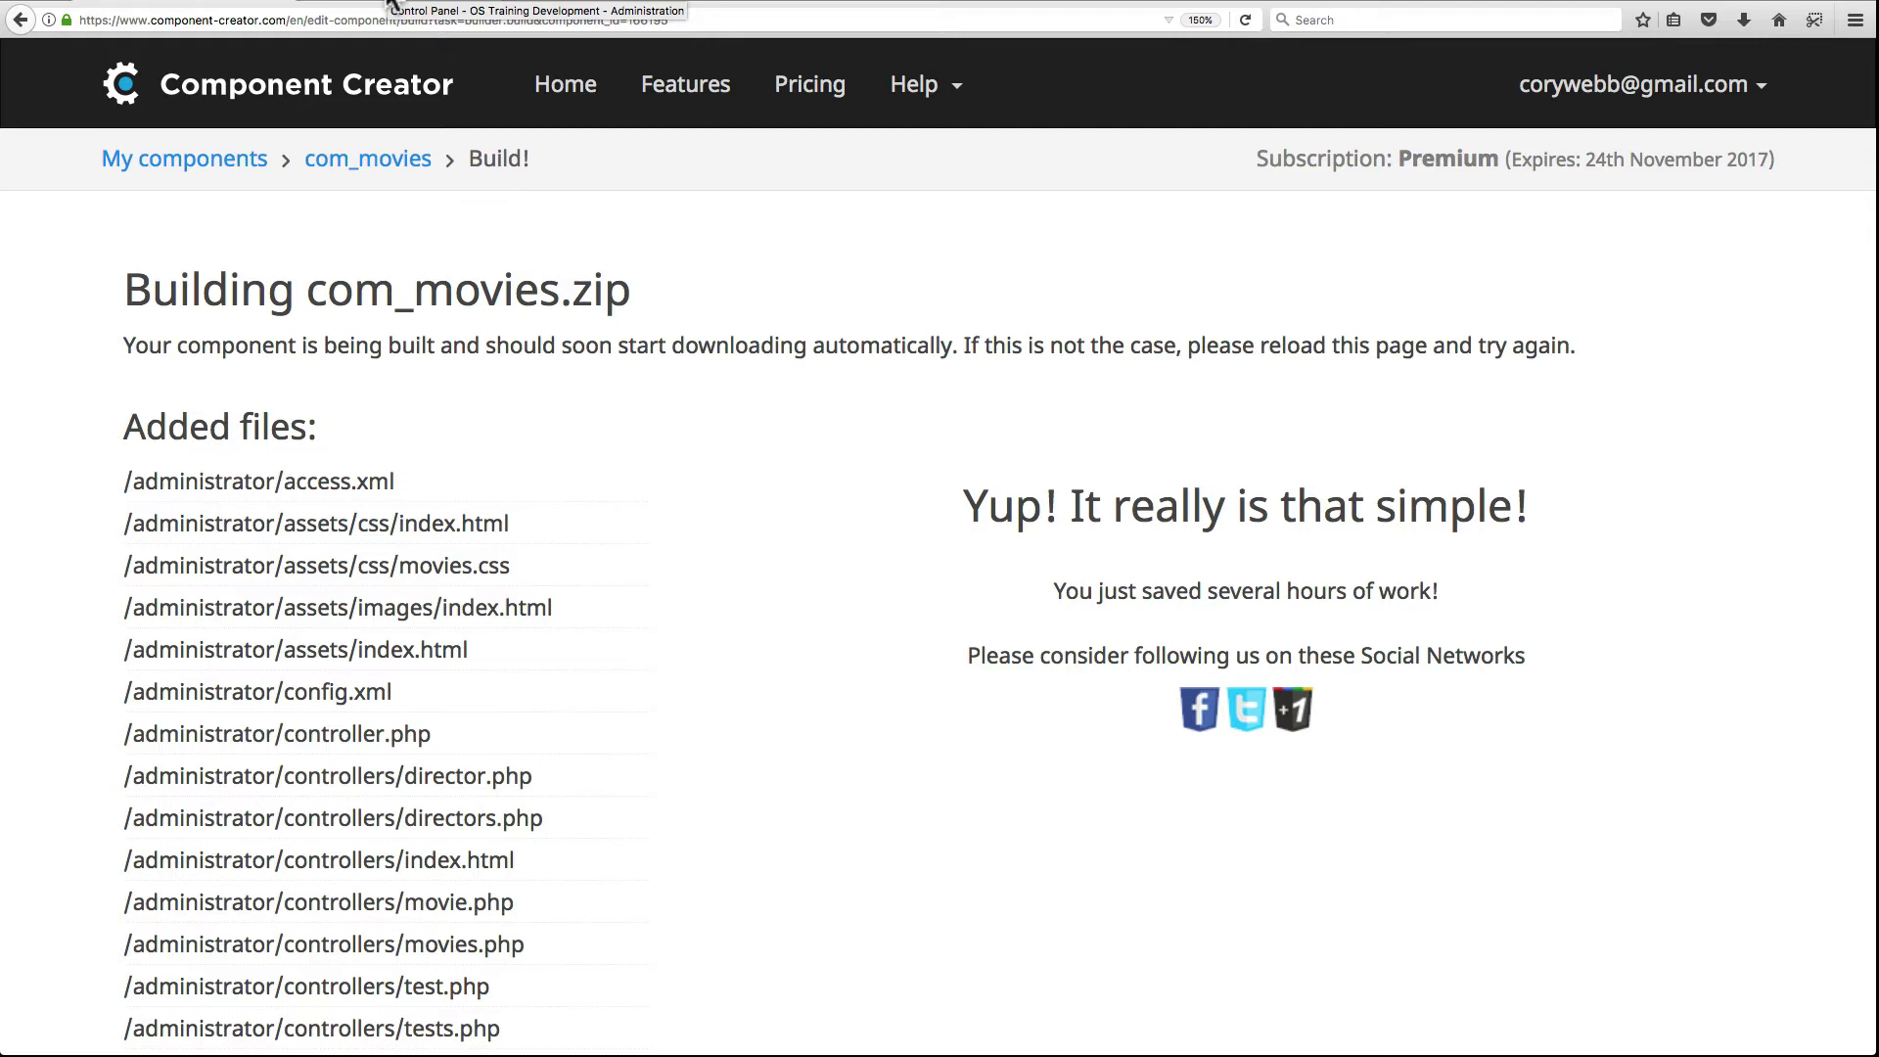
Go to the Extensions > Manage > Install page in Joomla Administrator.
{"action": "left_click", "coordinate": [389, 4]}
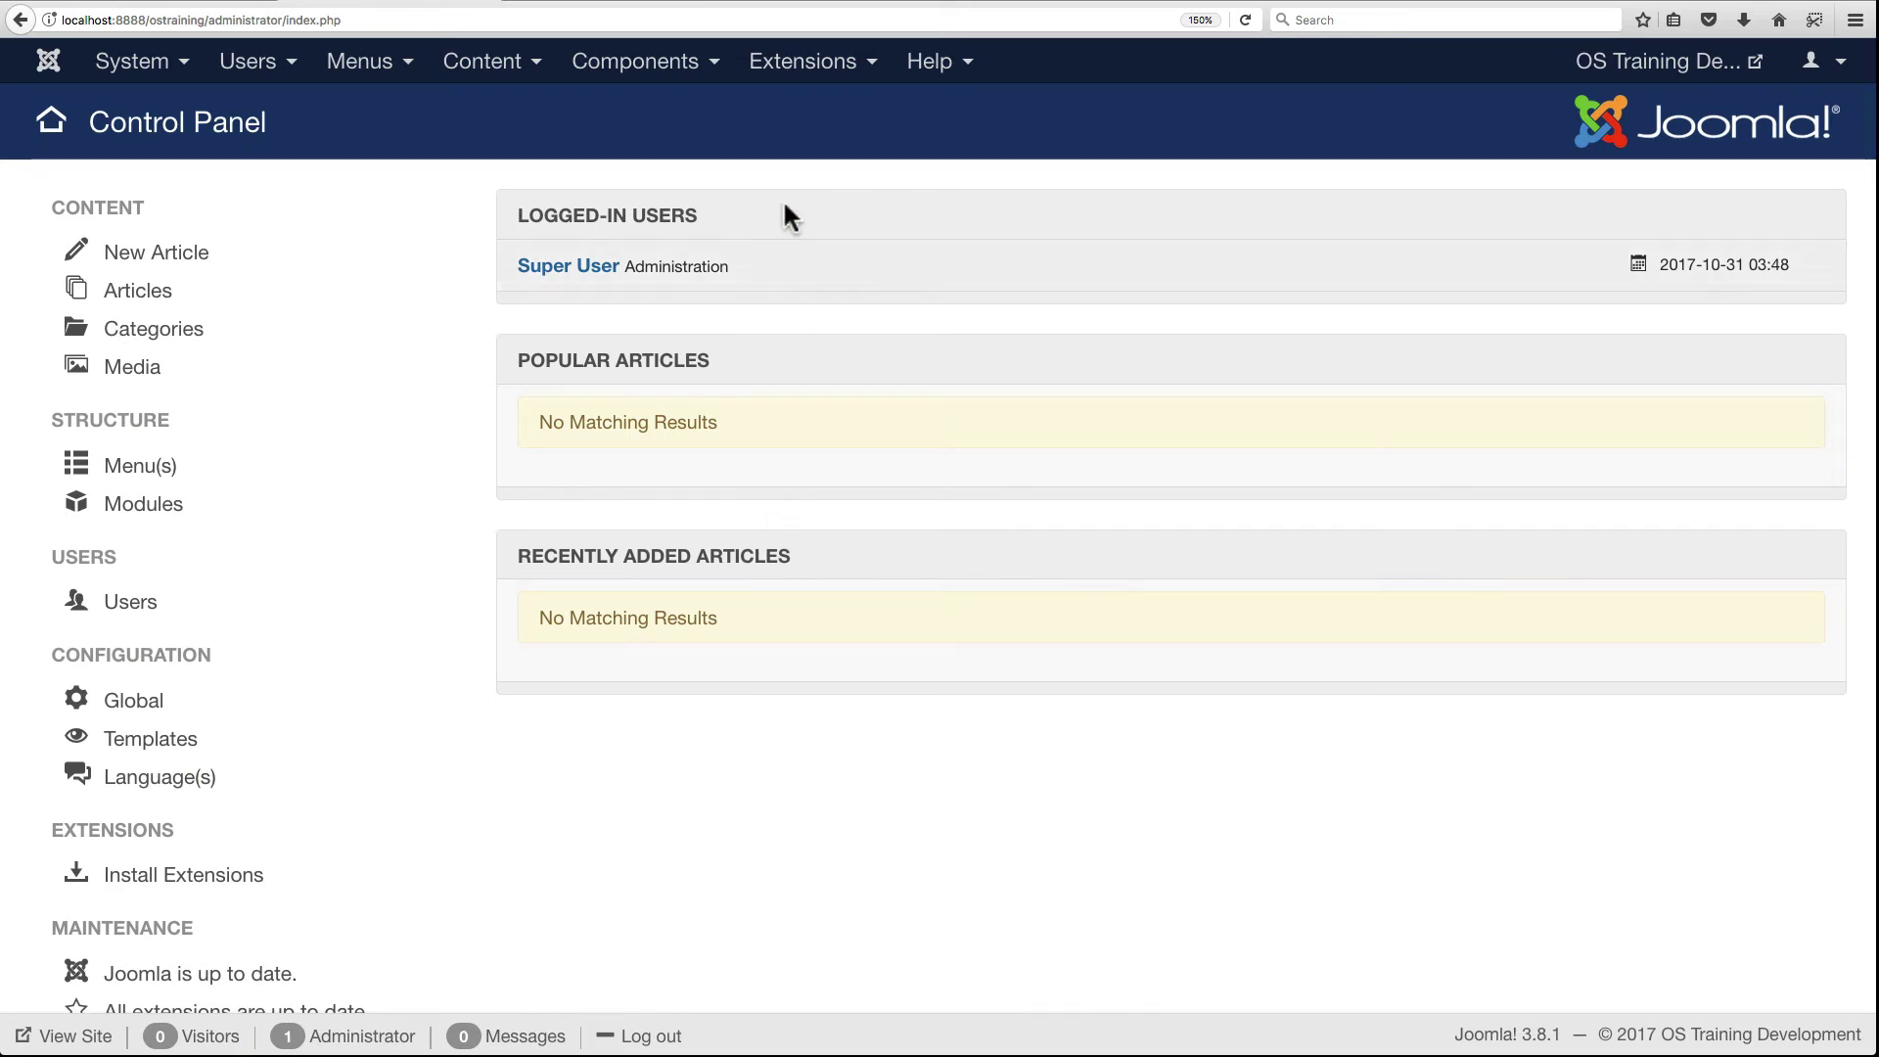
{"action": "left_click", "coordinate": [783, 66]}
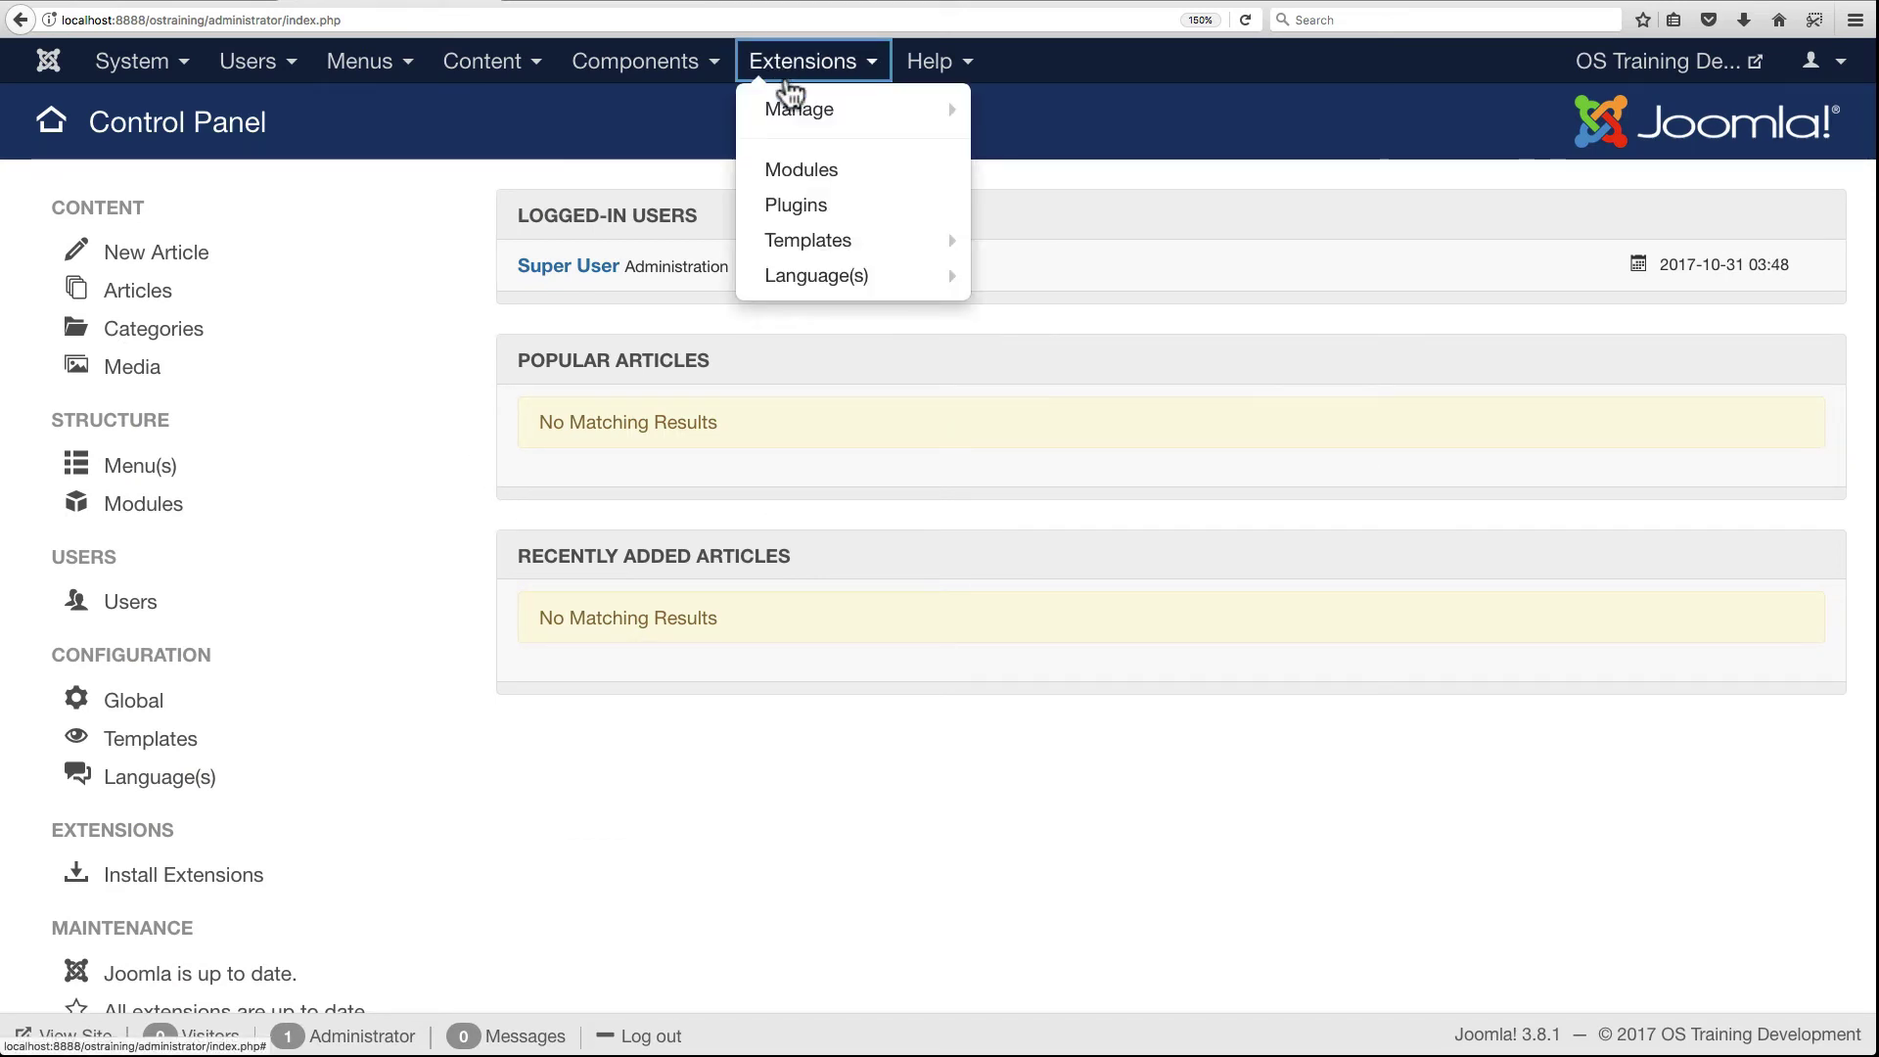
{"action": "left_click", "coordinate": [797, 111]}
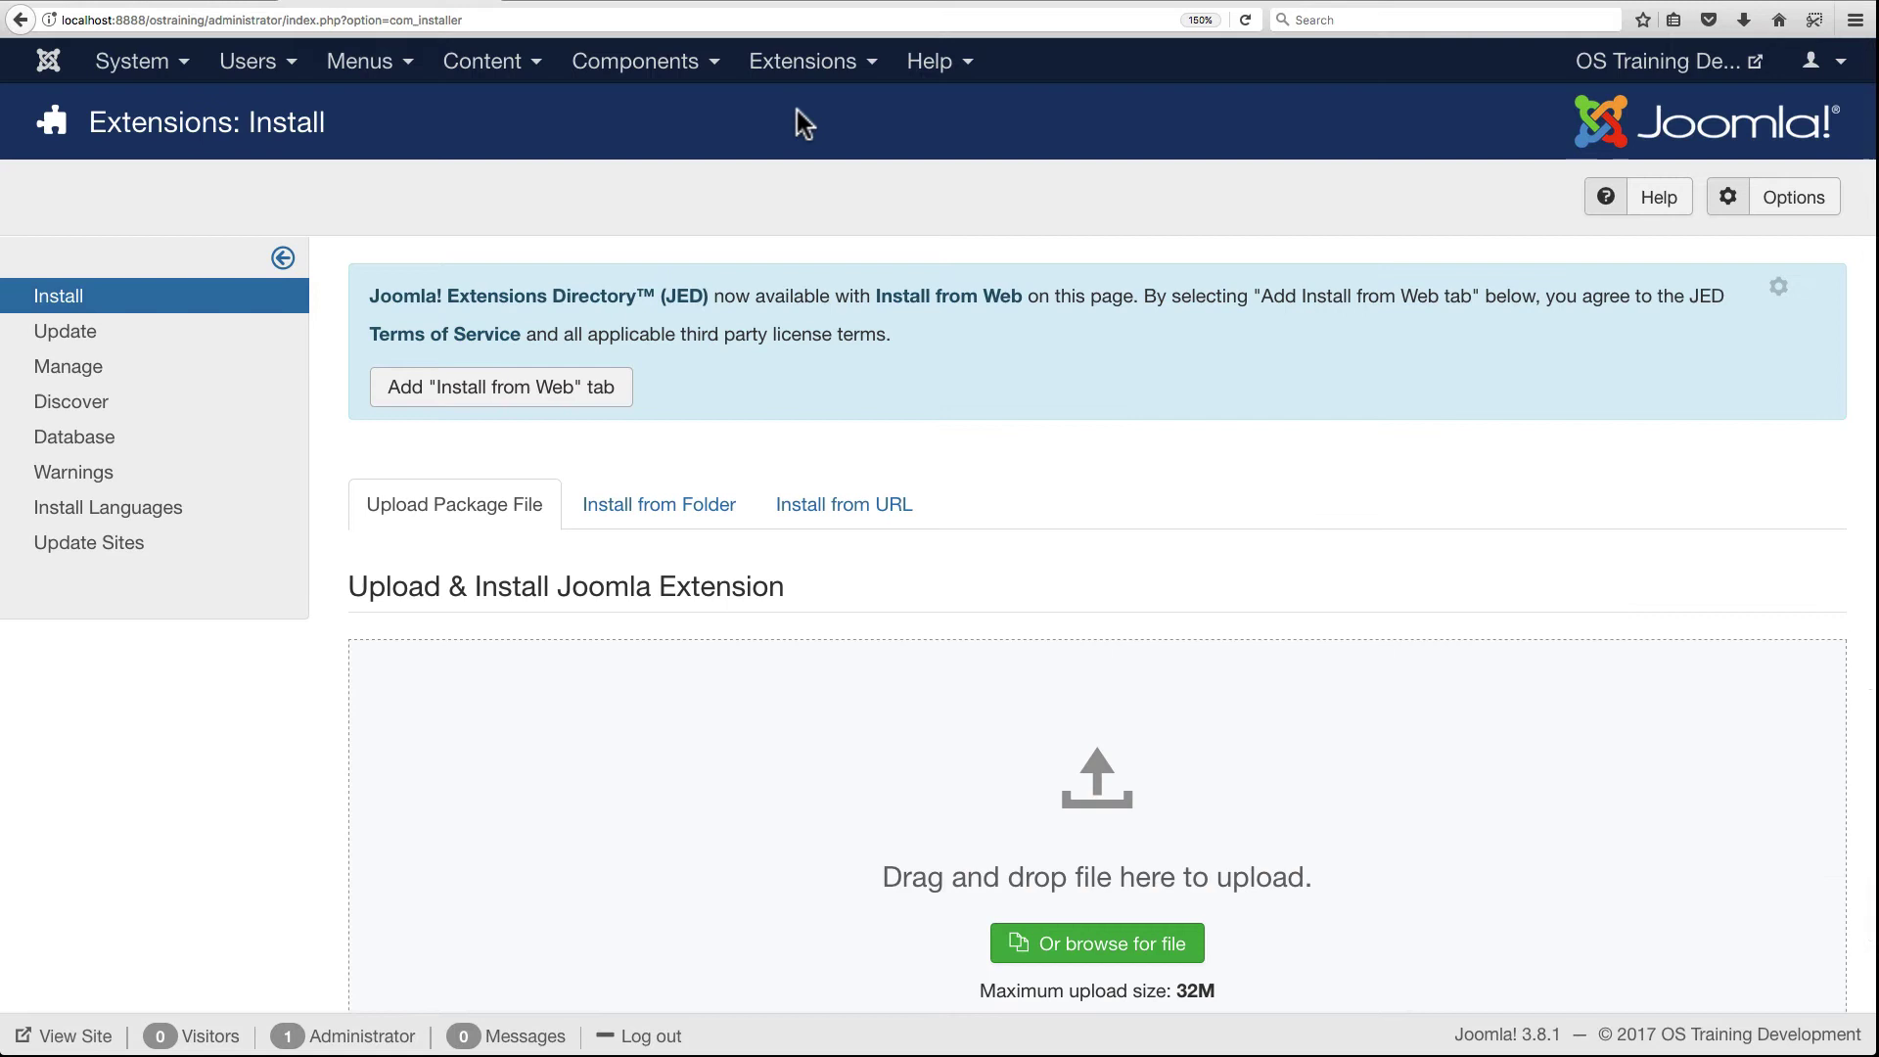
{"action": "scroll", "coordinate": [789, 607], "scroll_direction": "down", "scroll_amount": 2}
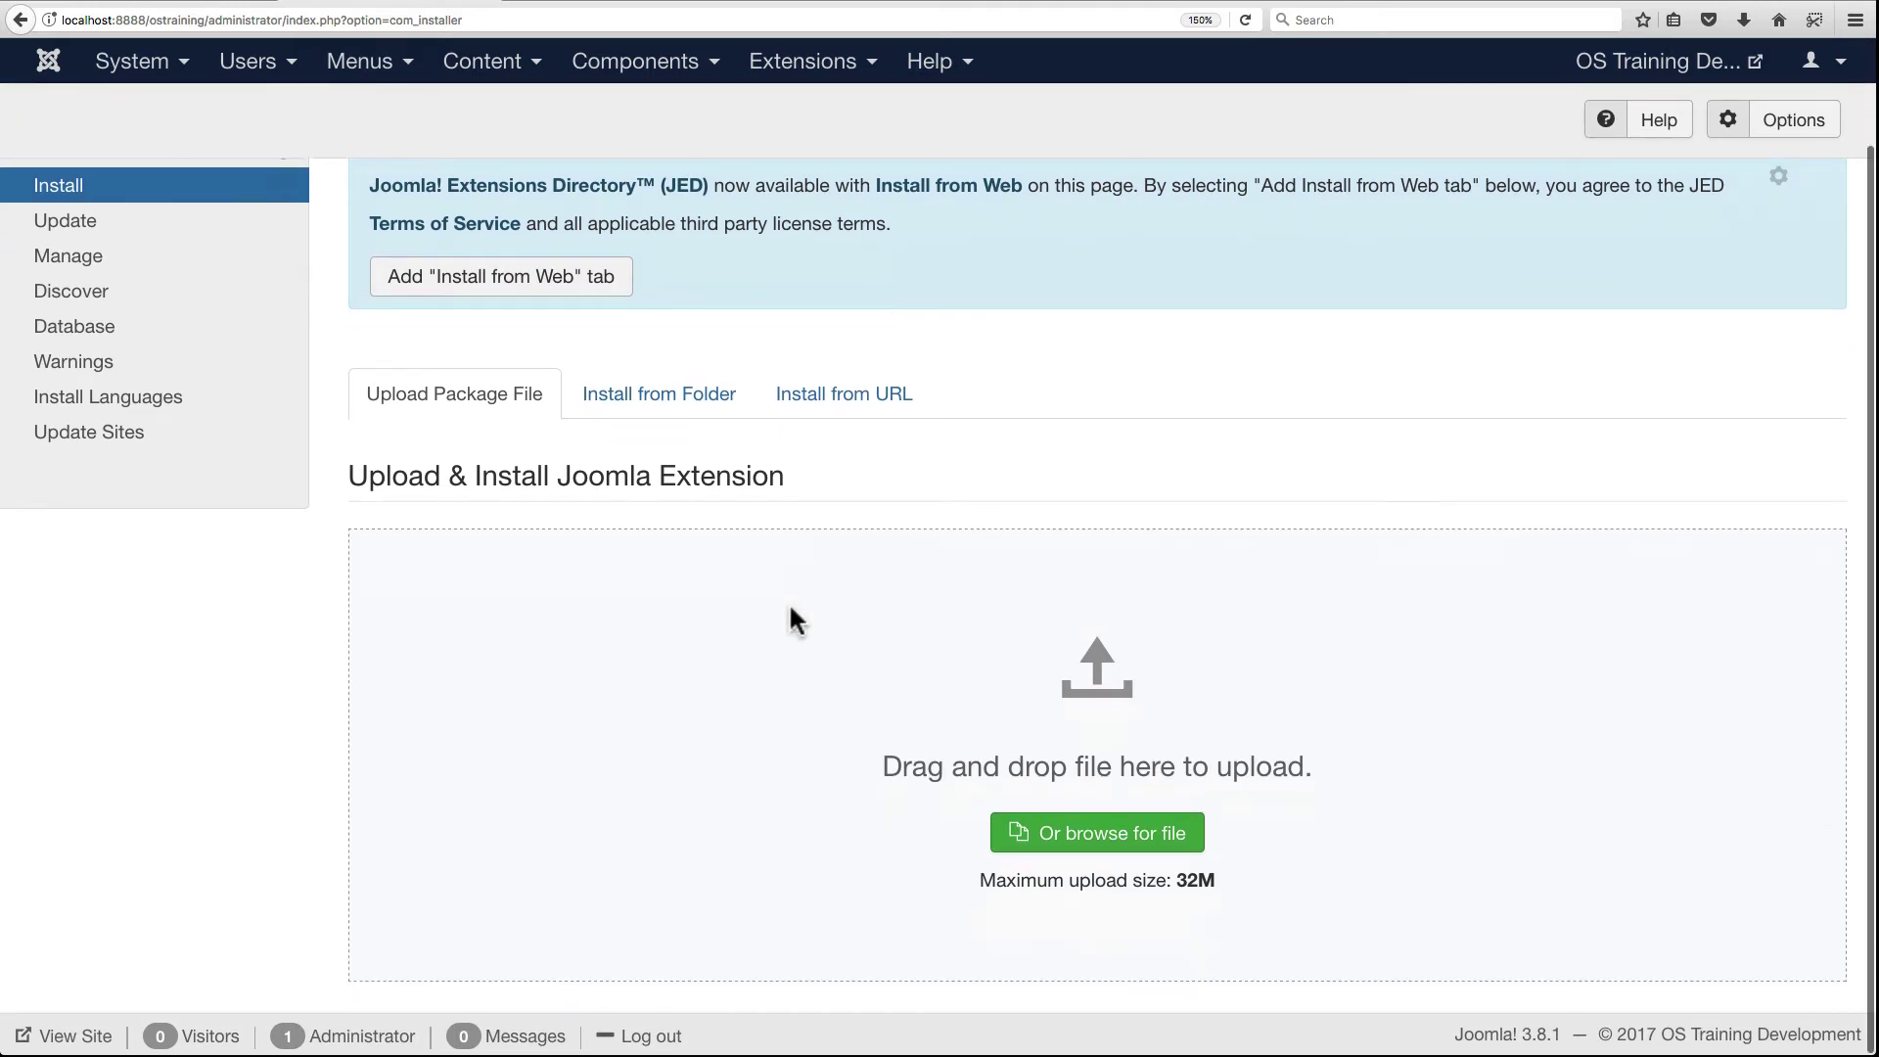
Drag com_movies-1.0.0.zip from the my component folder onto the upload drop zone.
{"action": "key", "text": "super+Tab"}
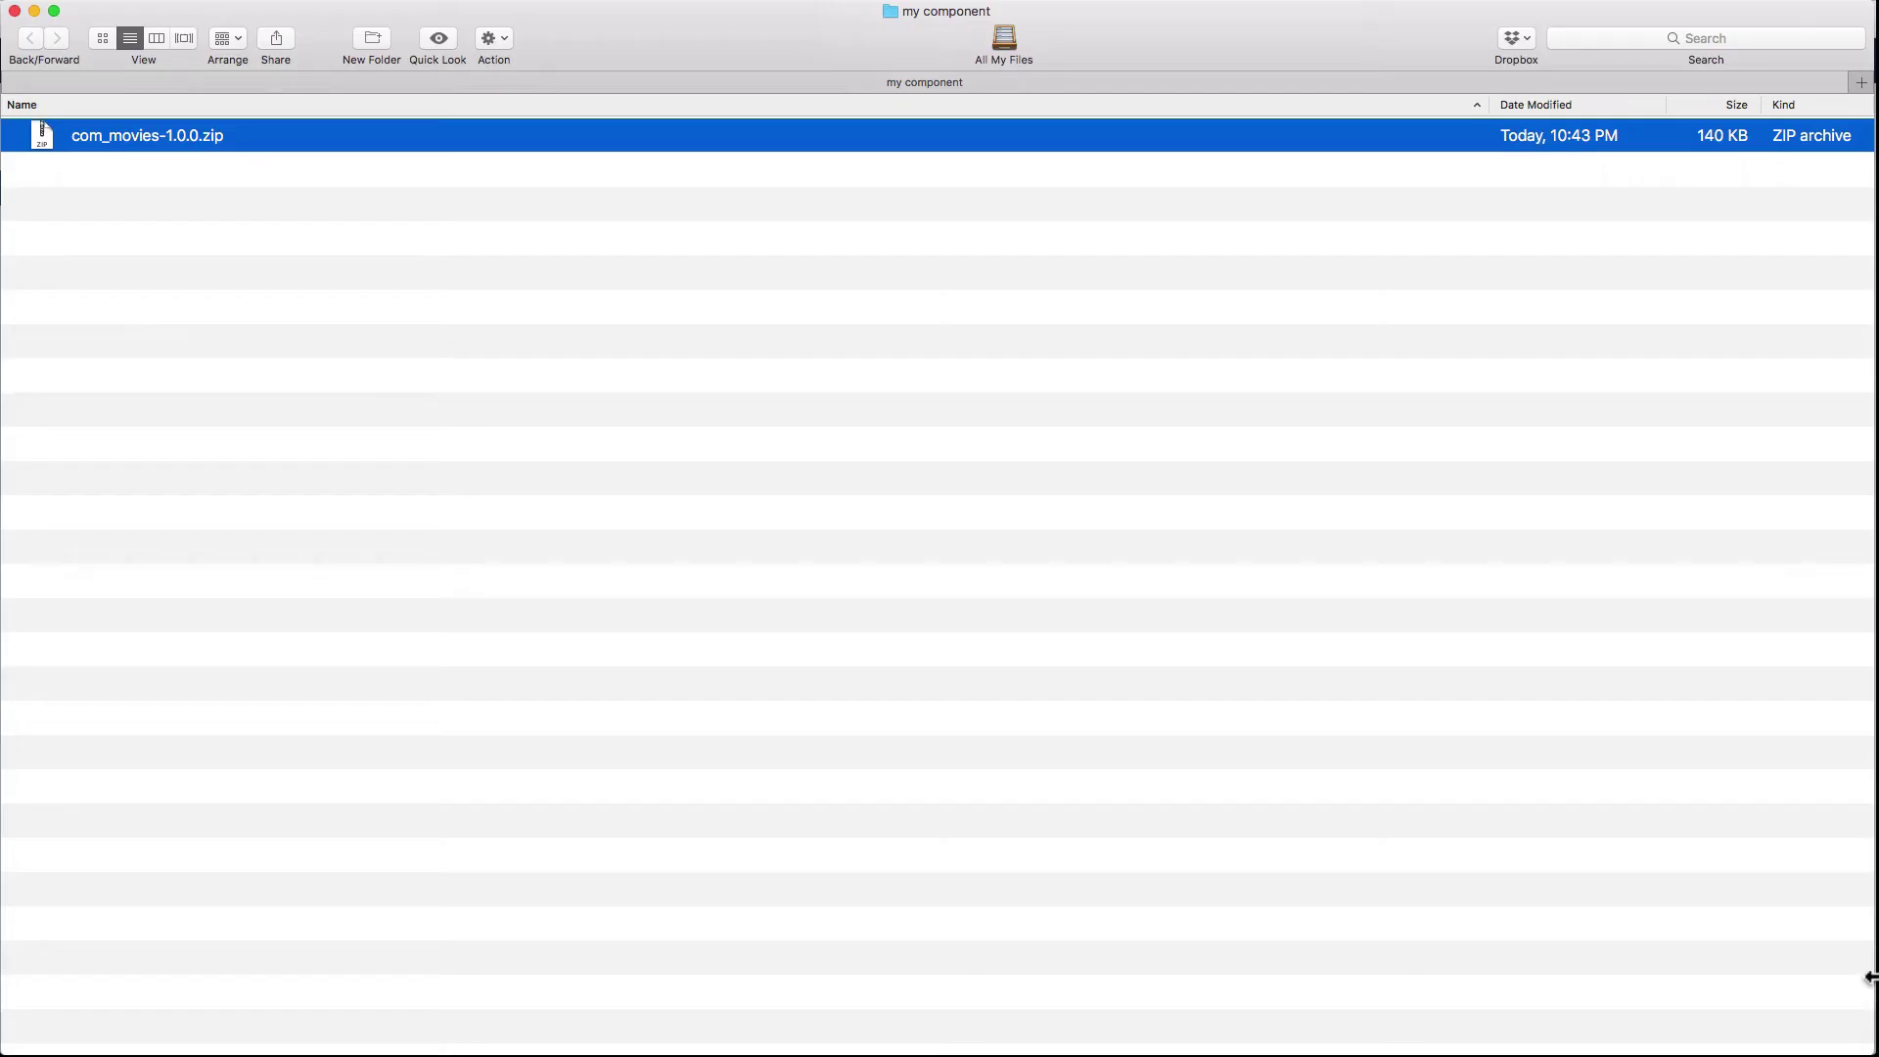
{"action": "left_click_drag", "start_coordinate": [1869, 973], "coordinate": [778, 869]}
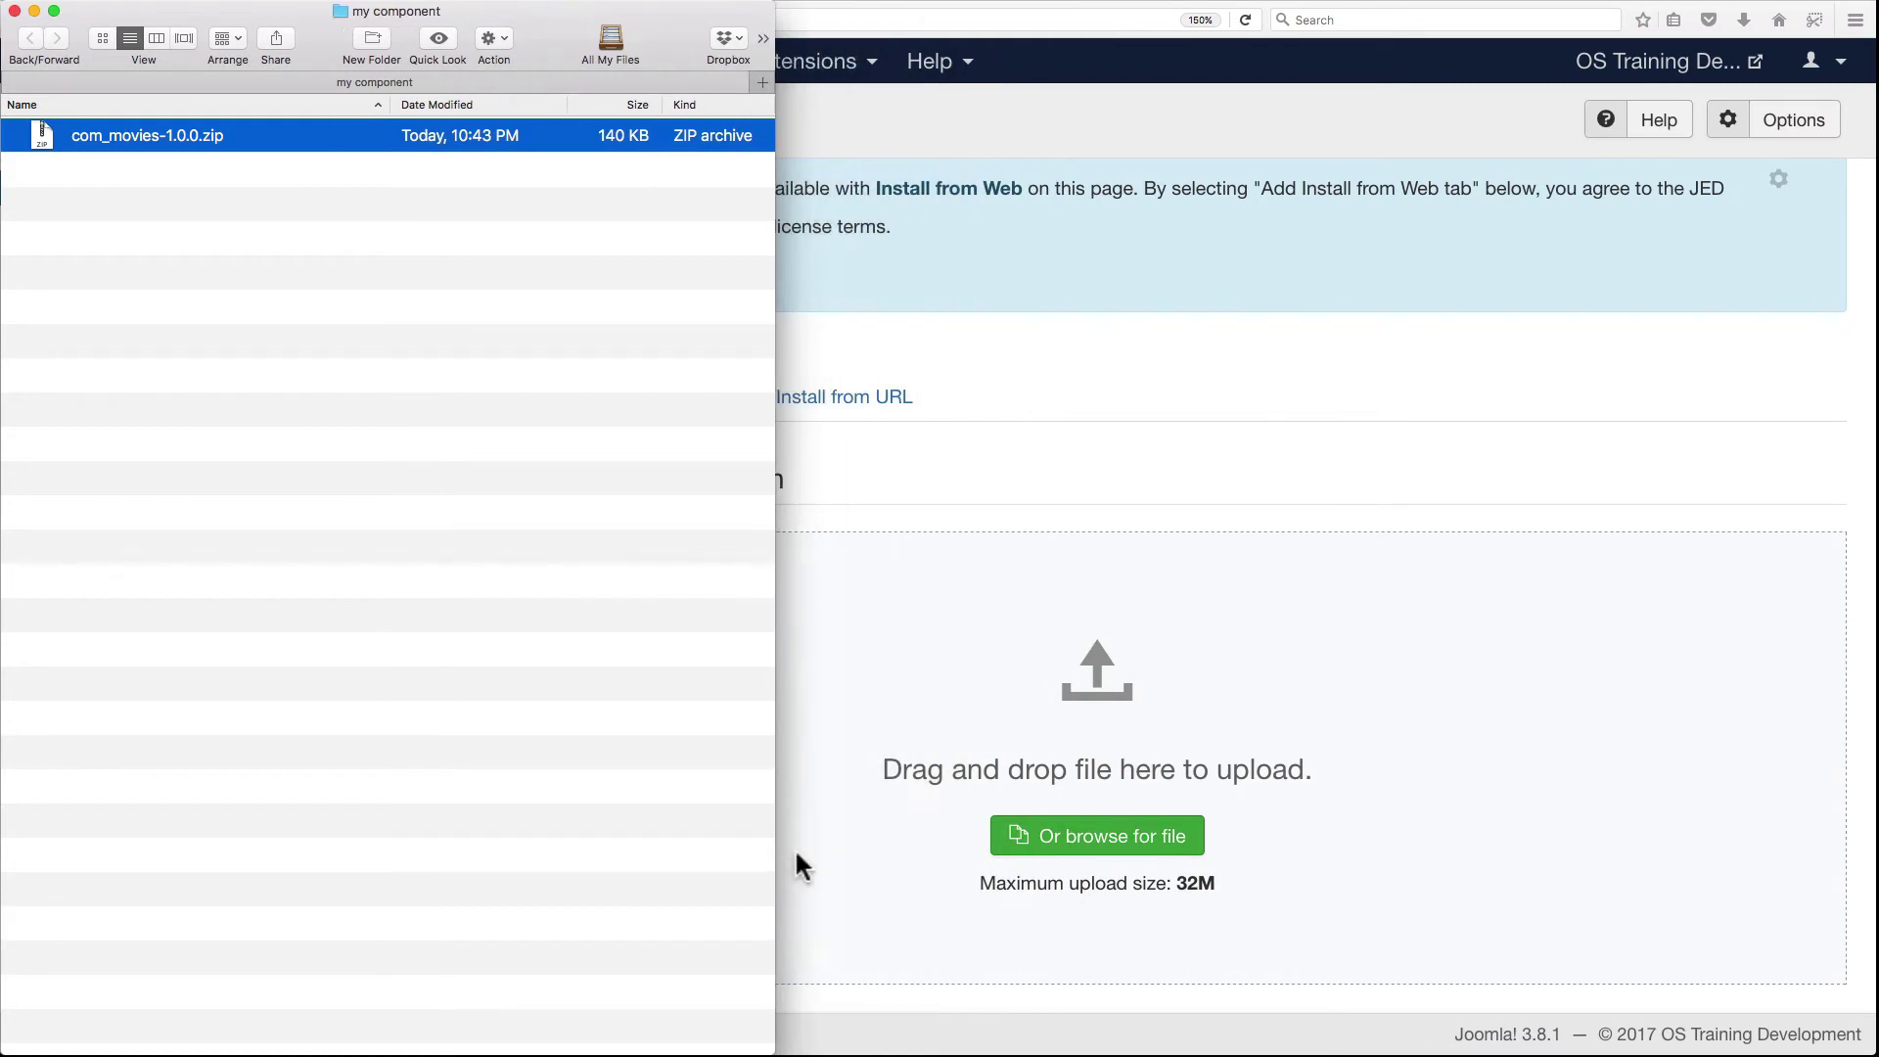
{"action": "left_click_drag", "start_coordinate": [49, 135], "coordinate": [996, 673]}
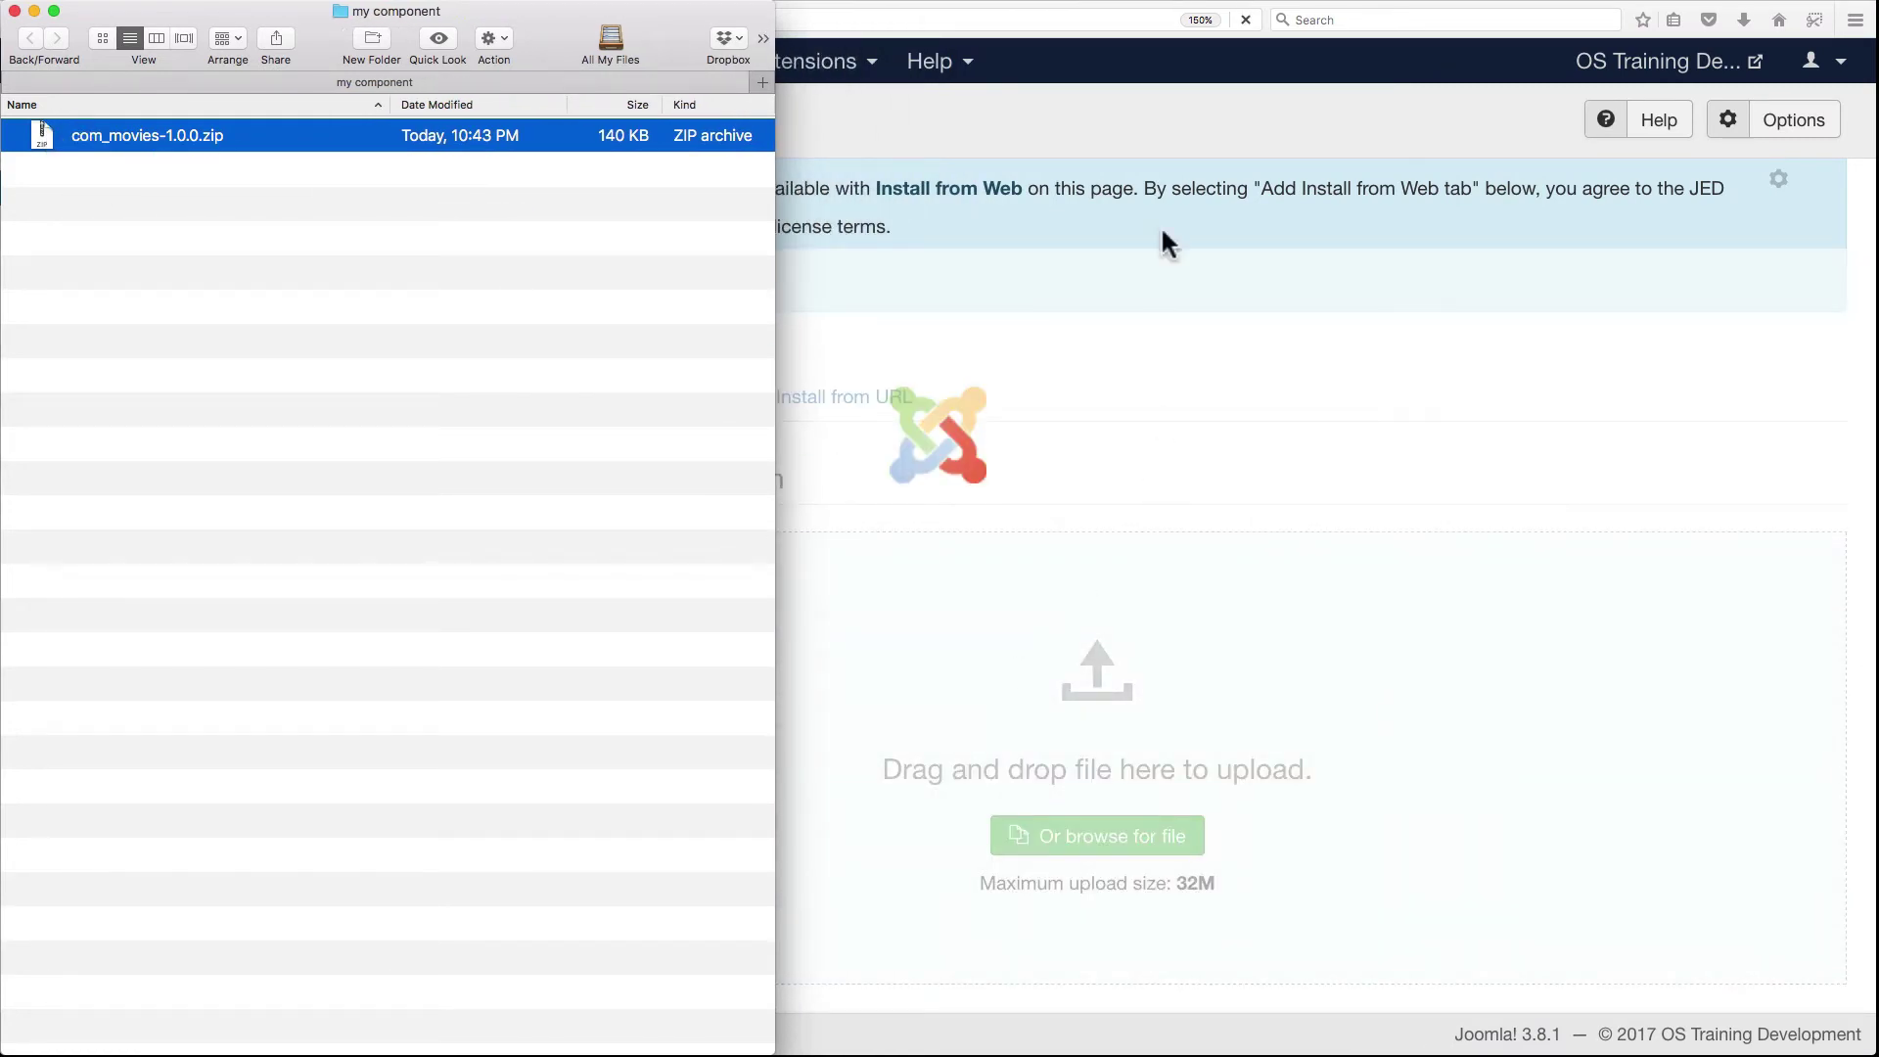
{"action": "left_click", "coordinate": [1097, 3]}
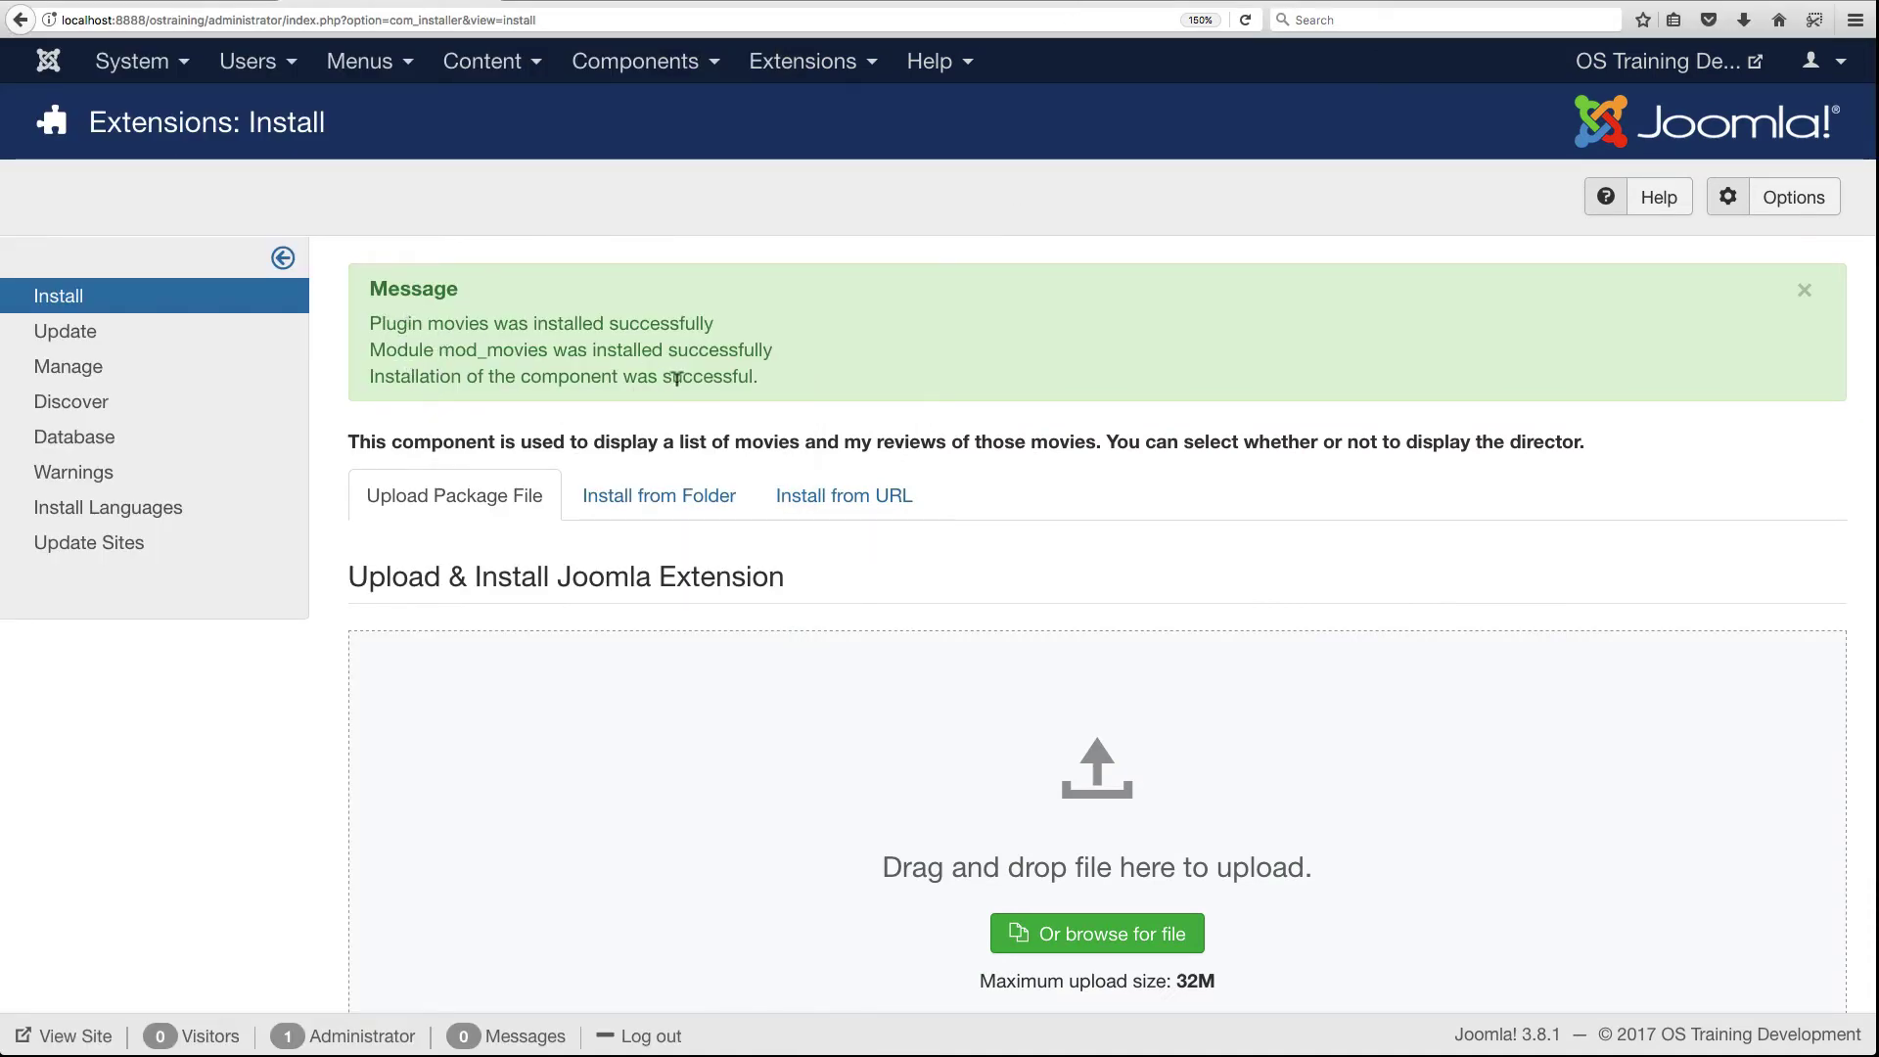
Open Components > Movies, then its Categories (Movies) list.
{"action": "left_click", "coordinate": [651, 73]}
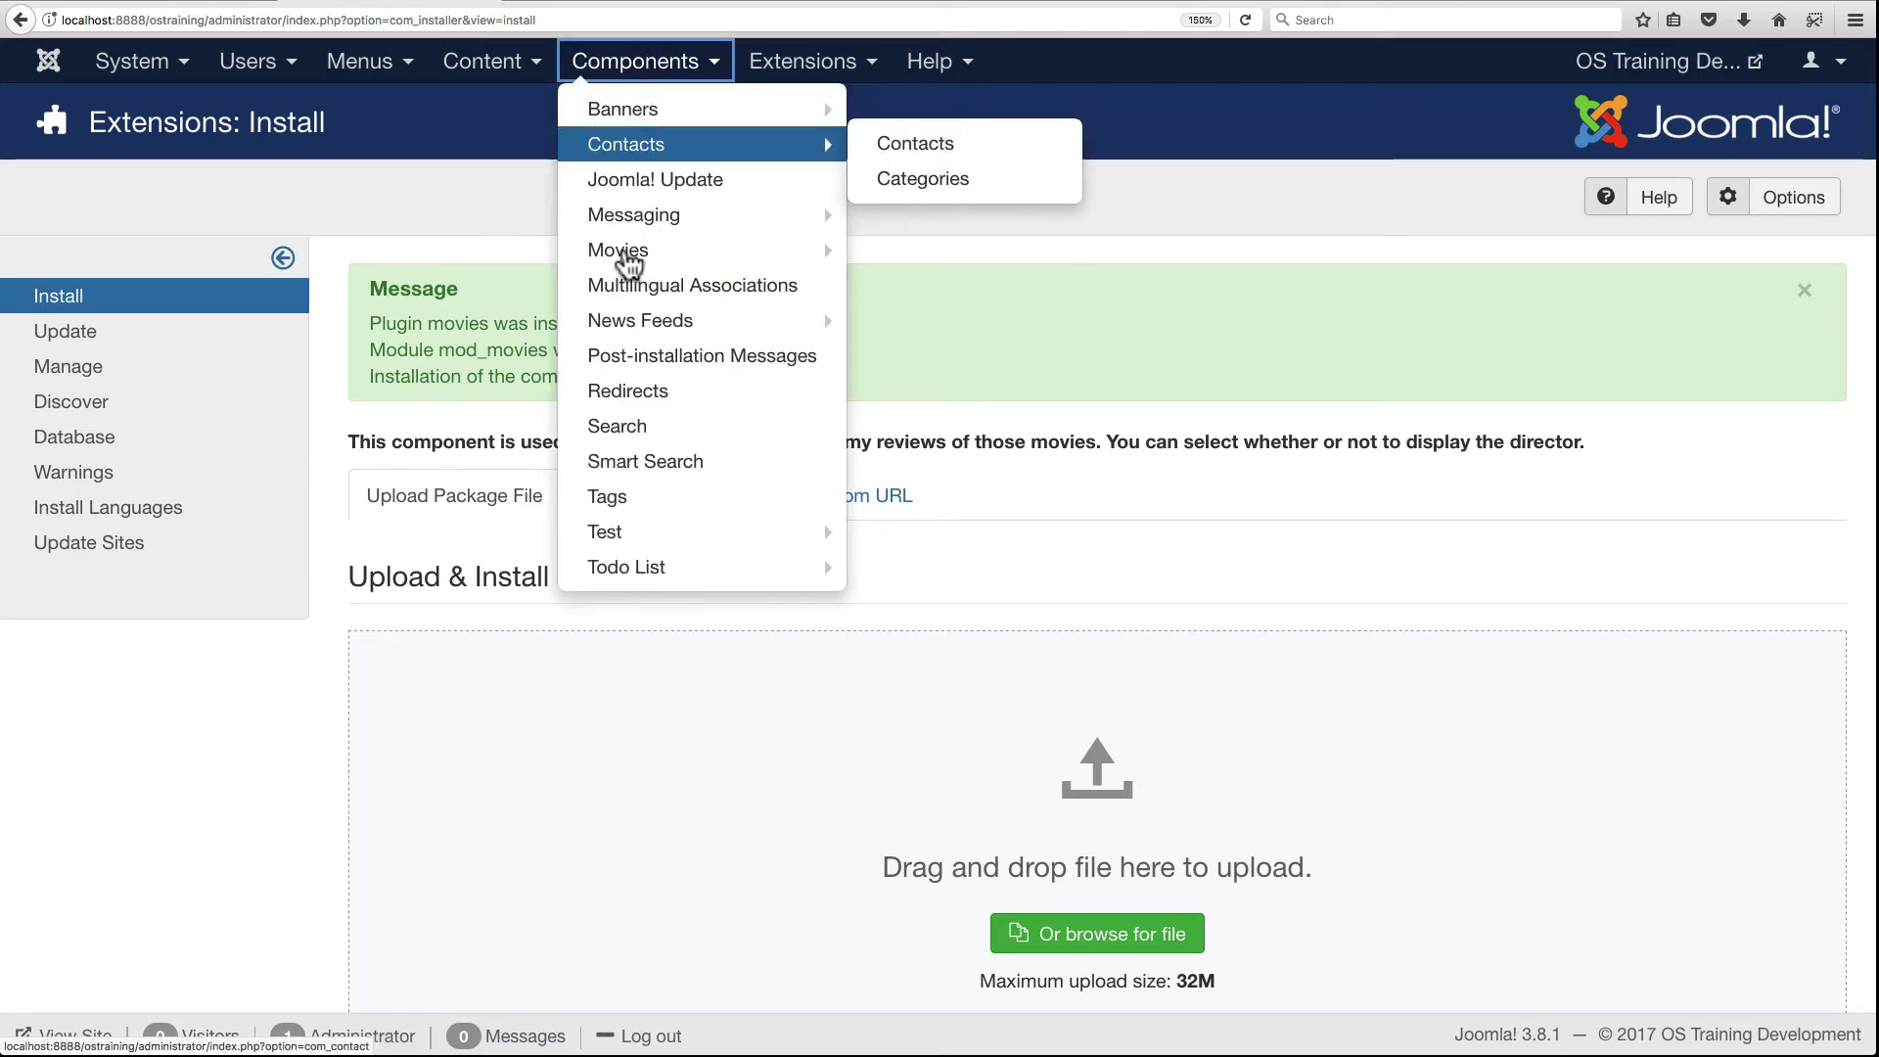
{"action": "mouse_move", "coordinate": [627, 260]}
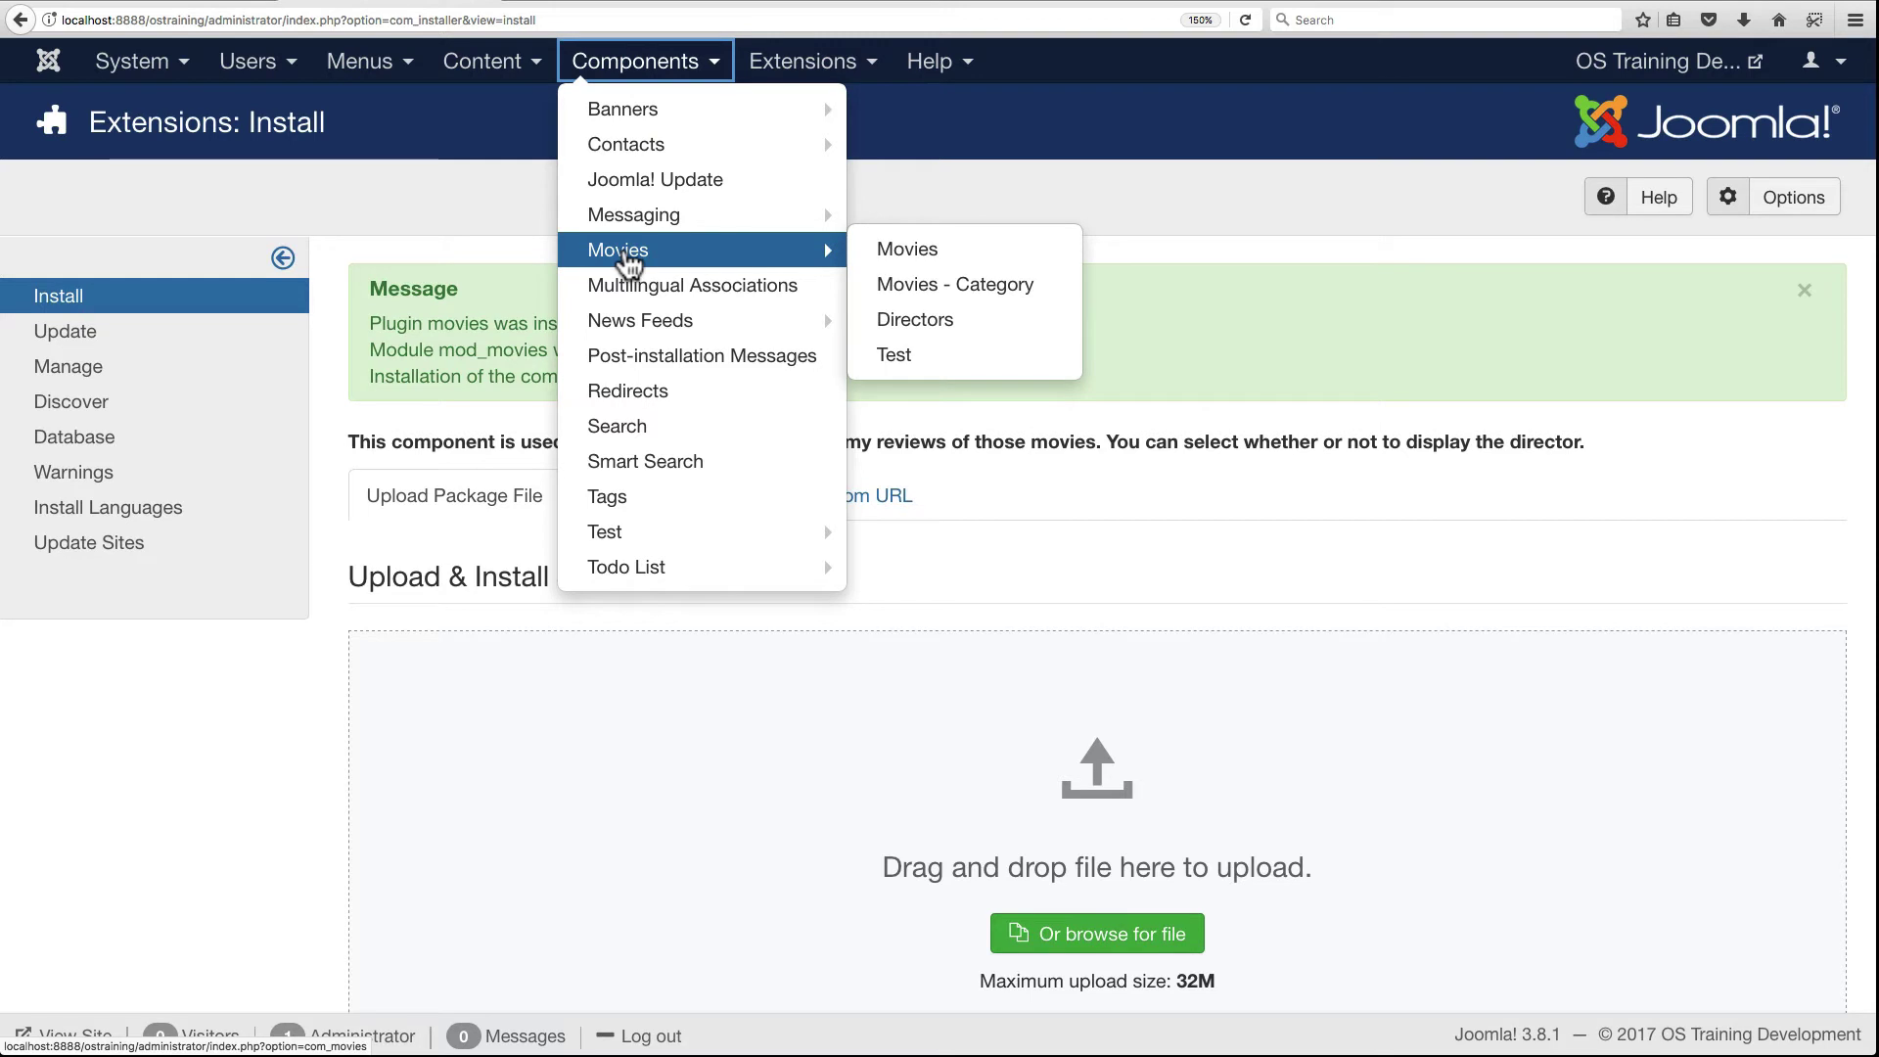
{"action": "left_click", "coordinate": [626, 260]}
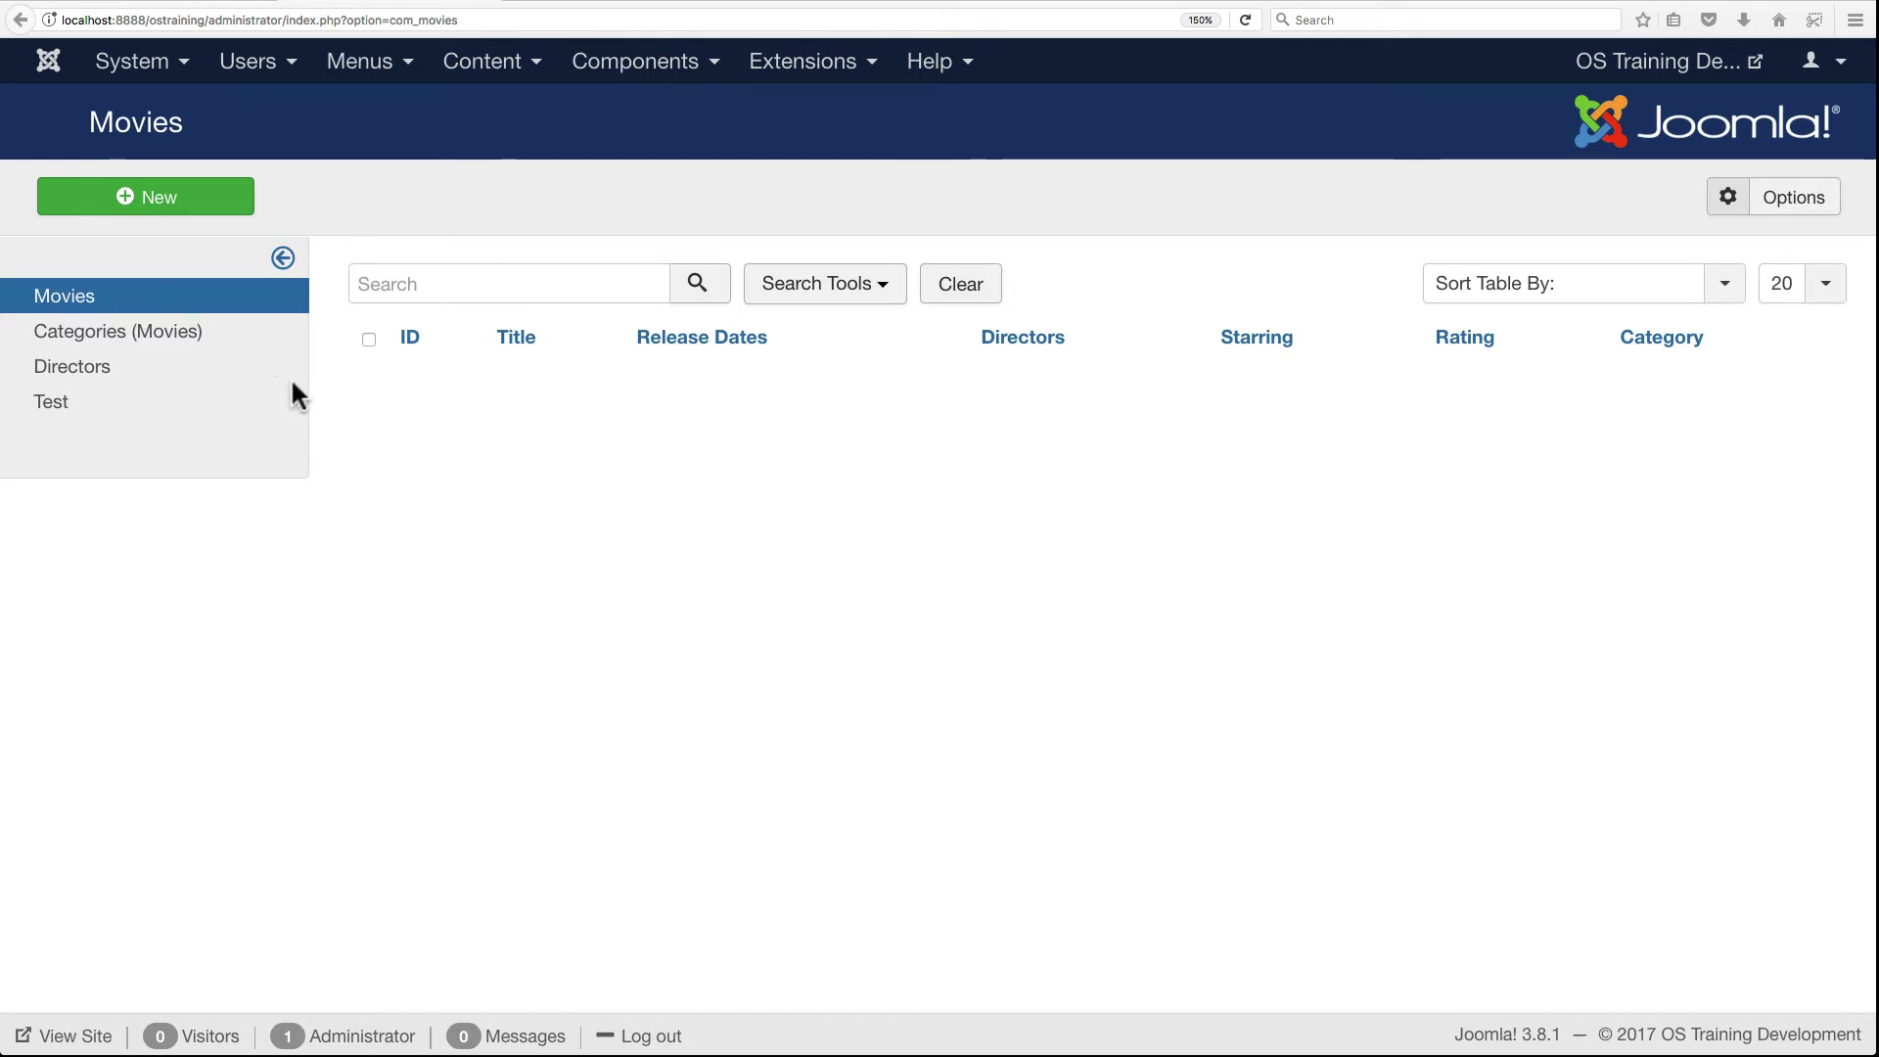
{"action": "left_click", "coordinate": [111, 344]}
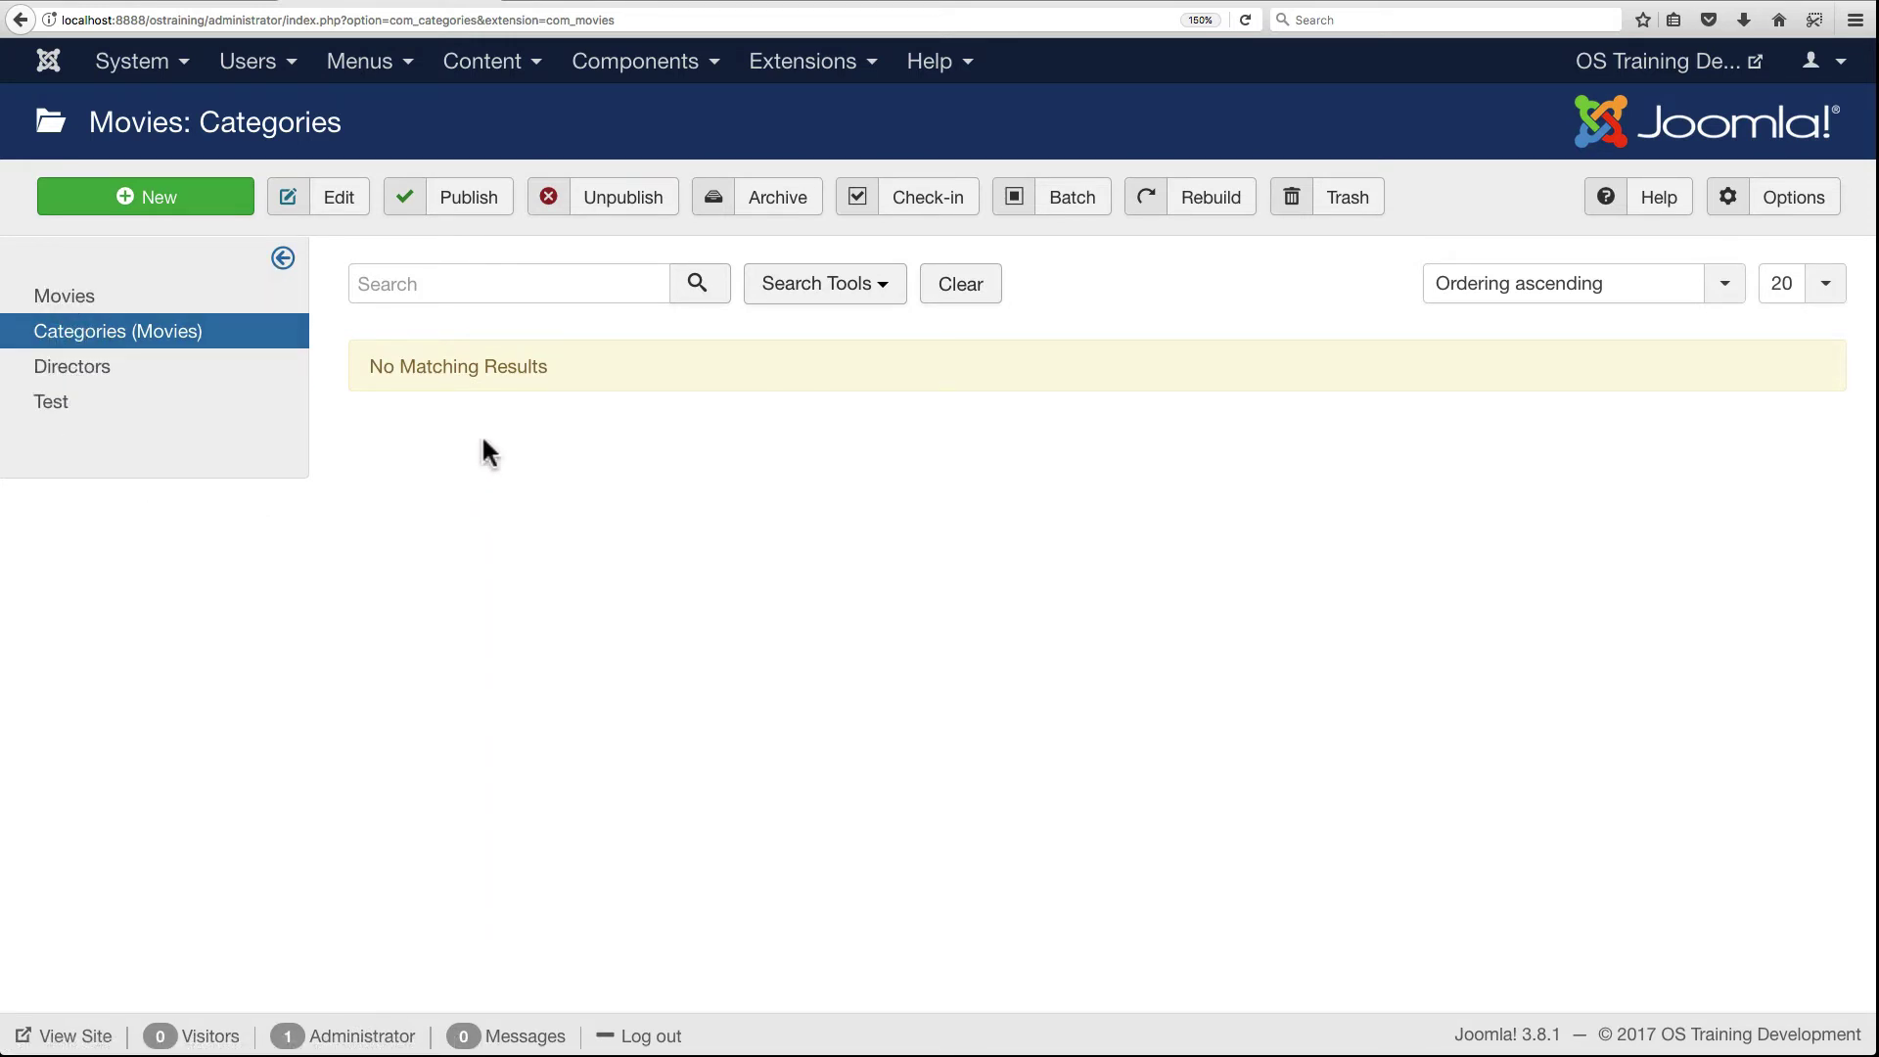
Create a Drama movie category and save it, starting a new one.
{"action": "left_click", "coordinate": [154, 200]}
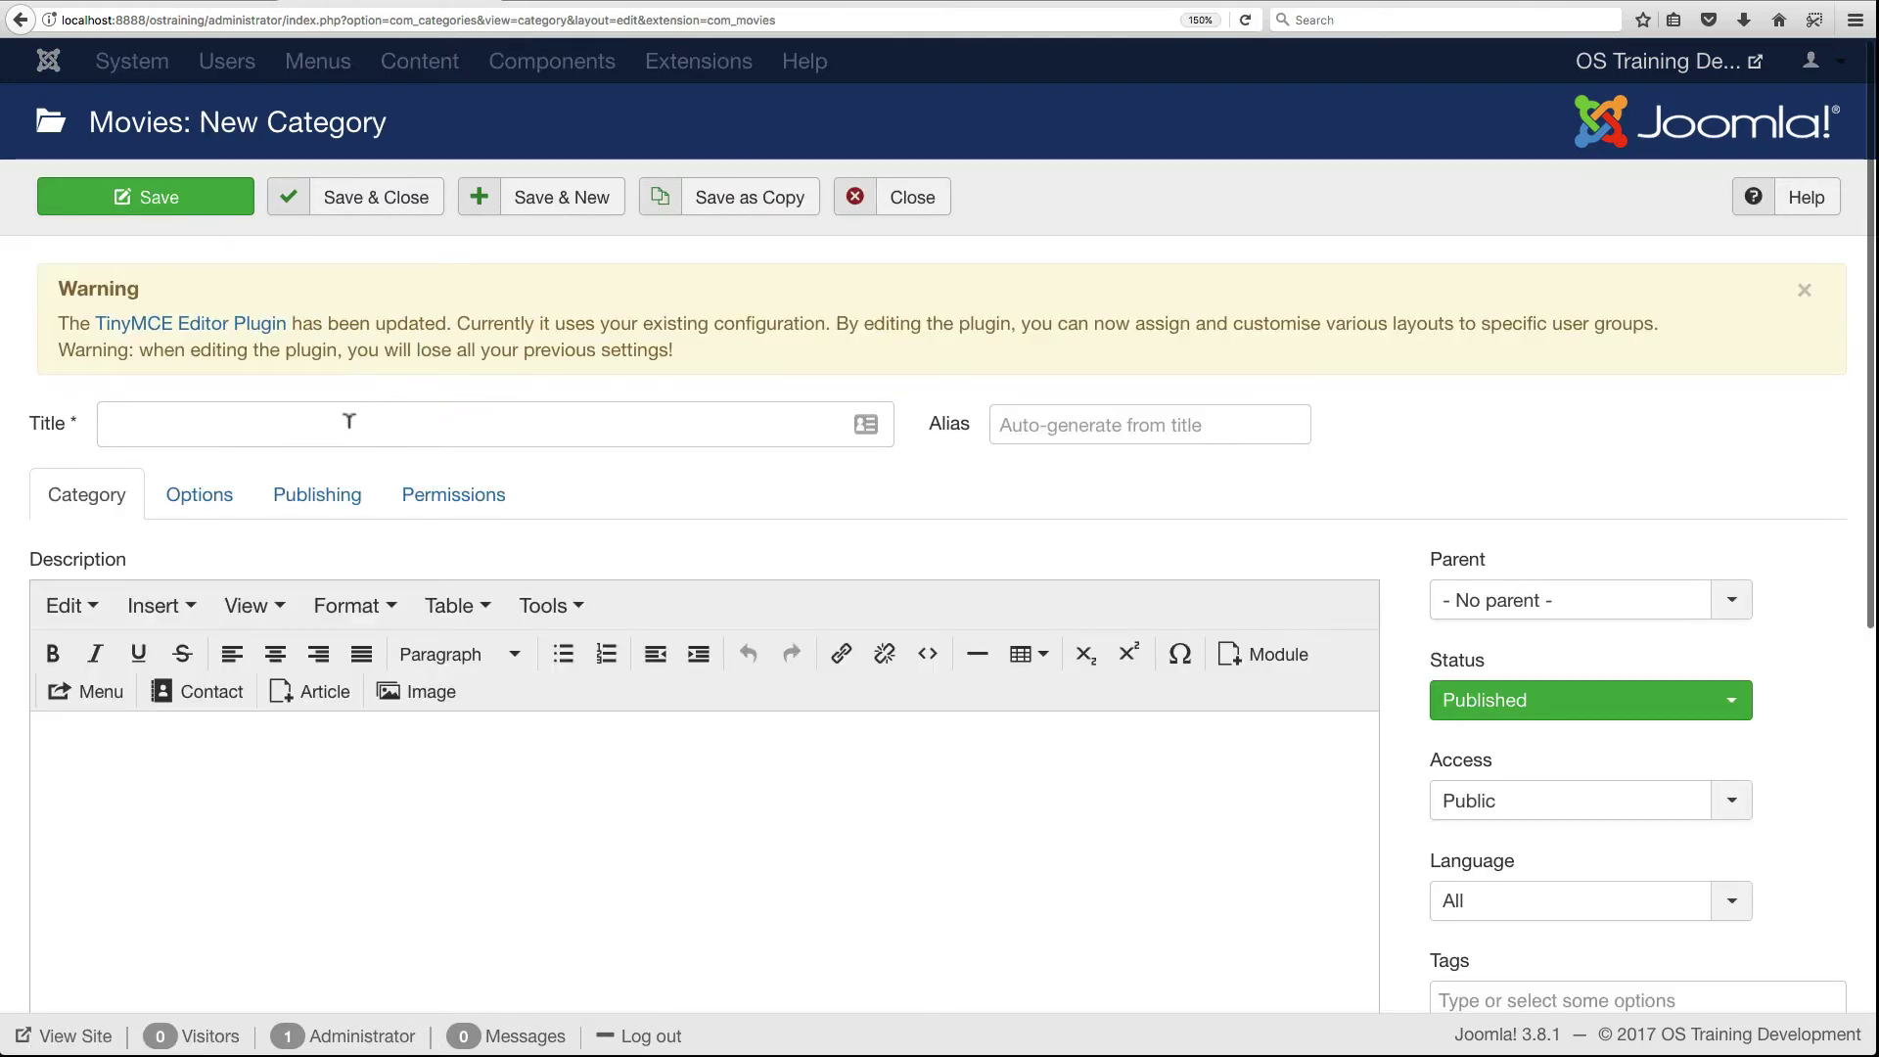
{"action": "left_click", "coordinate": [348, 419]}
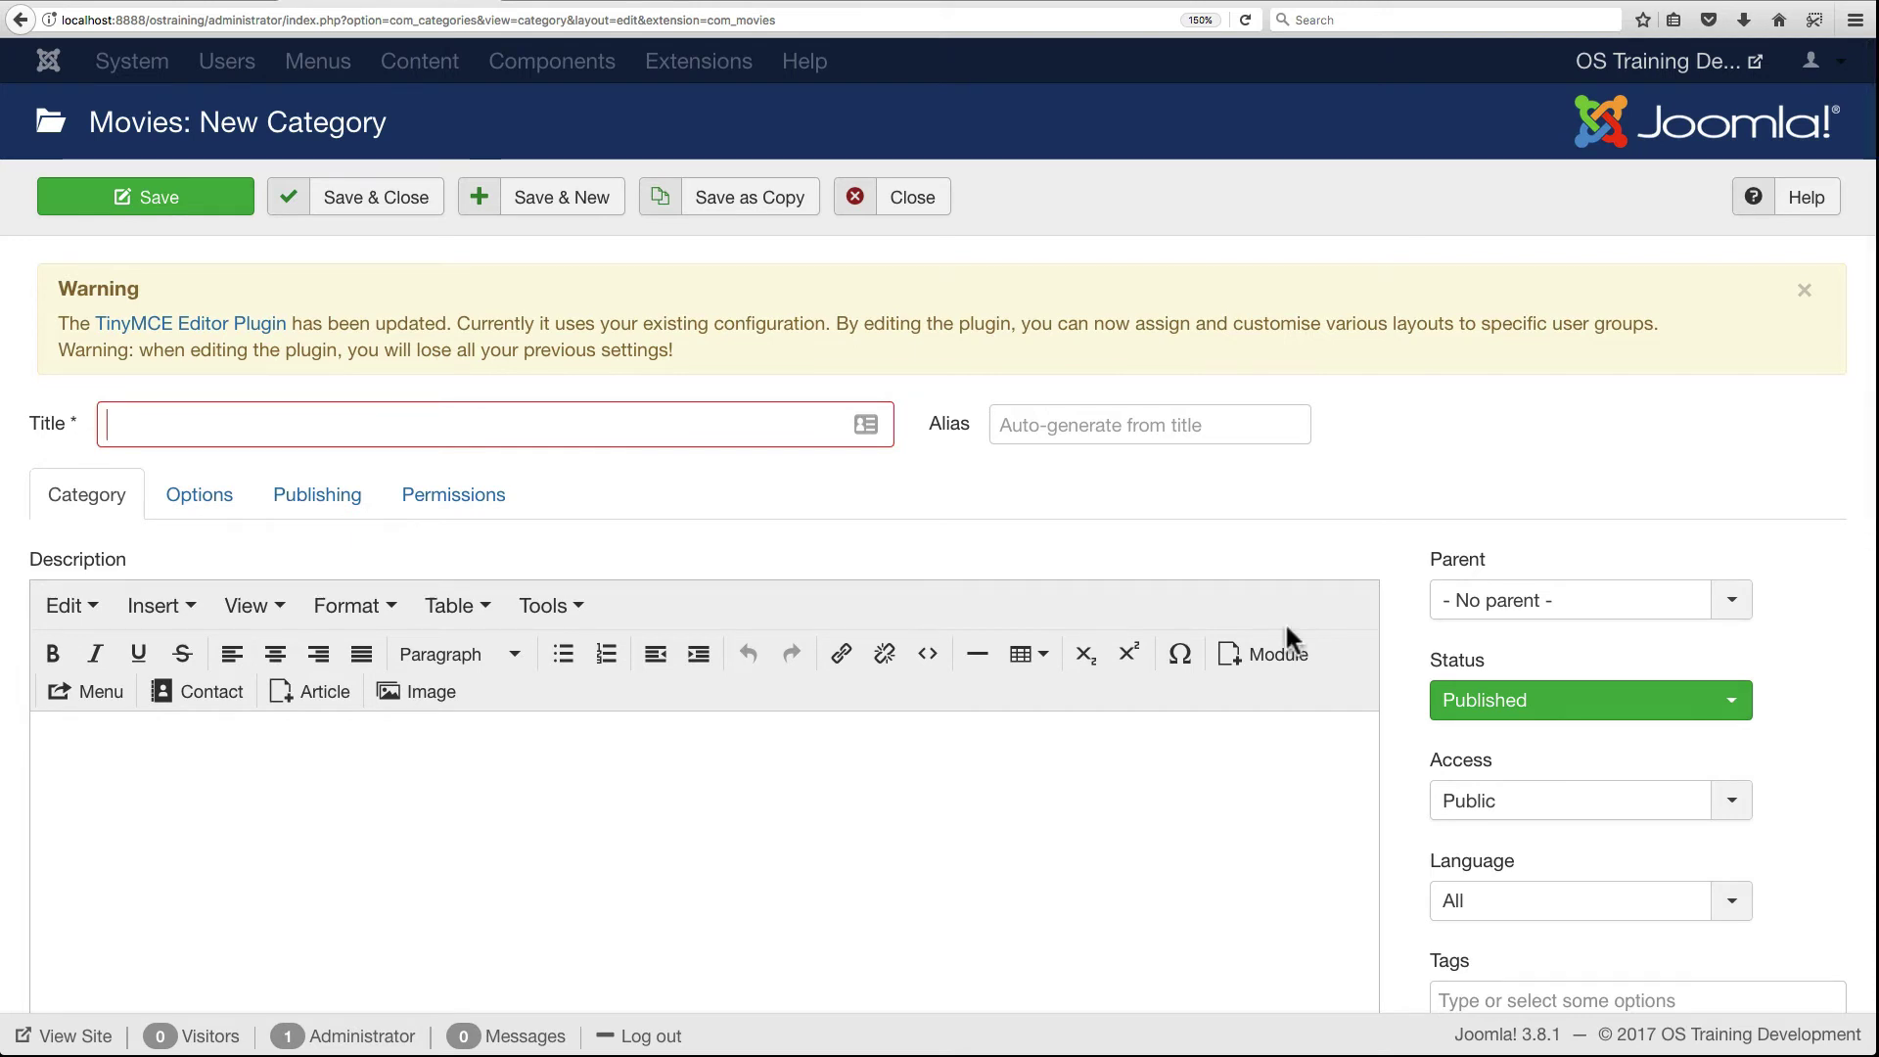
{"action": "type", "text": "Drama"}
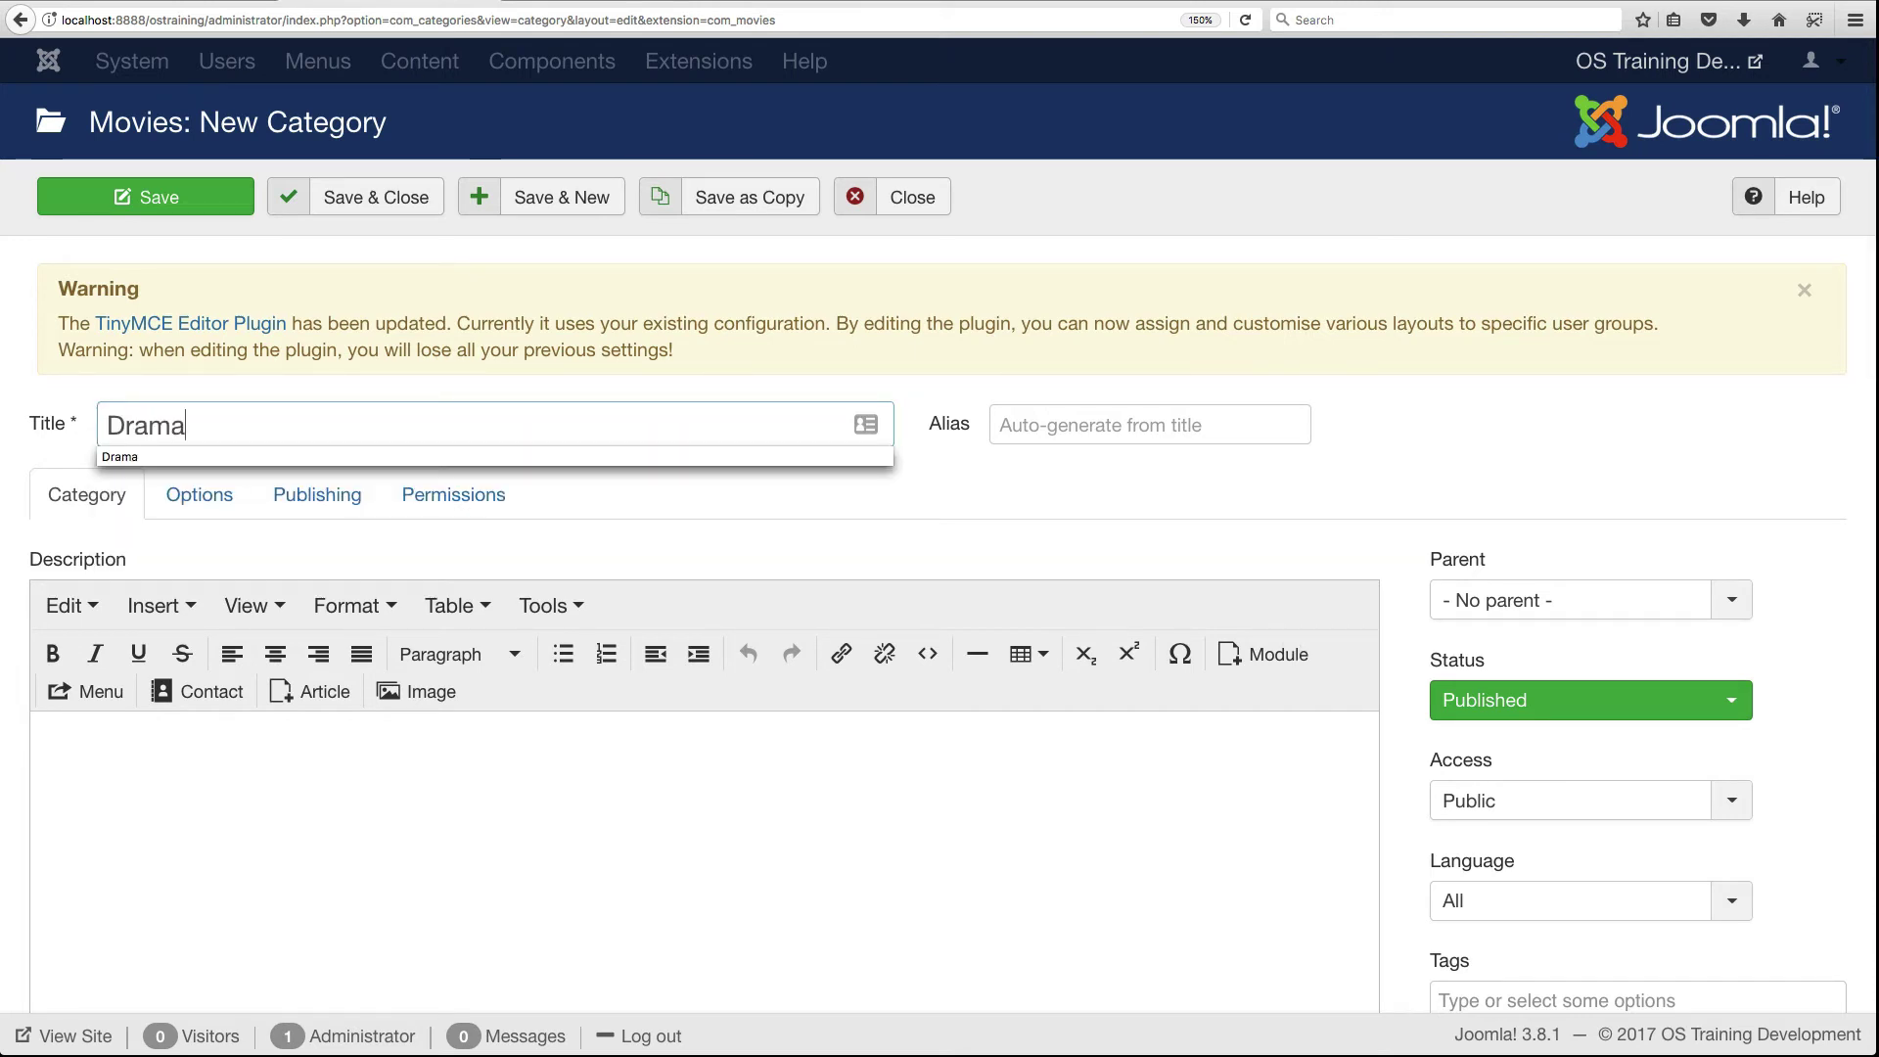
{"action": "left_click", "coordinate": [940, 244]}
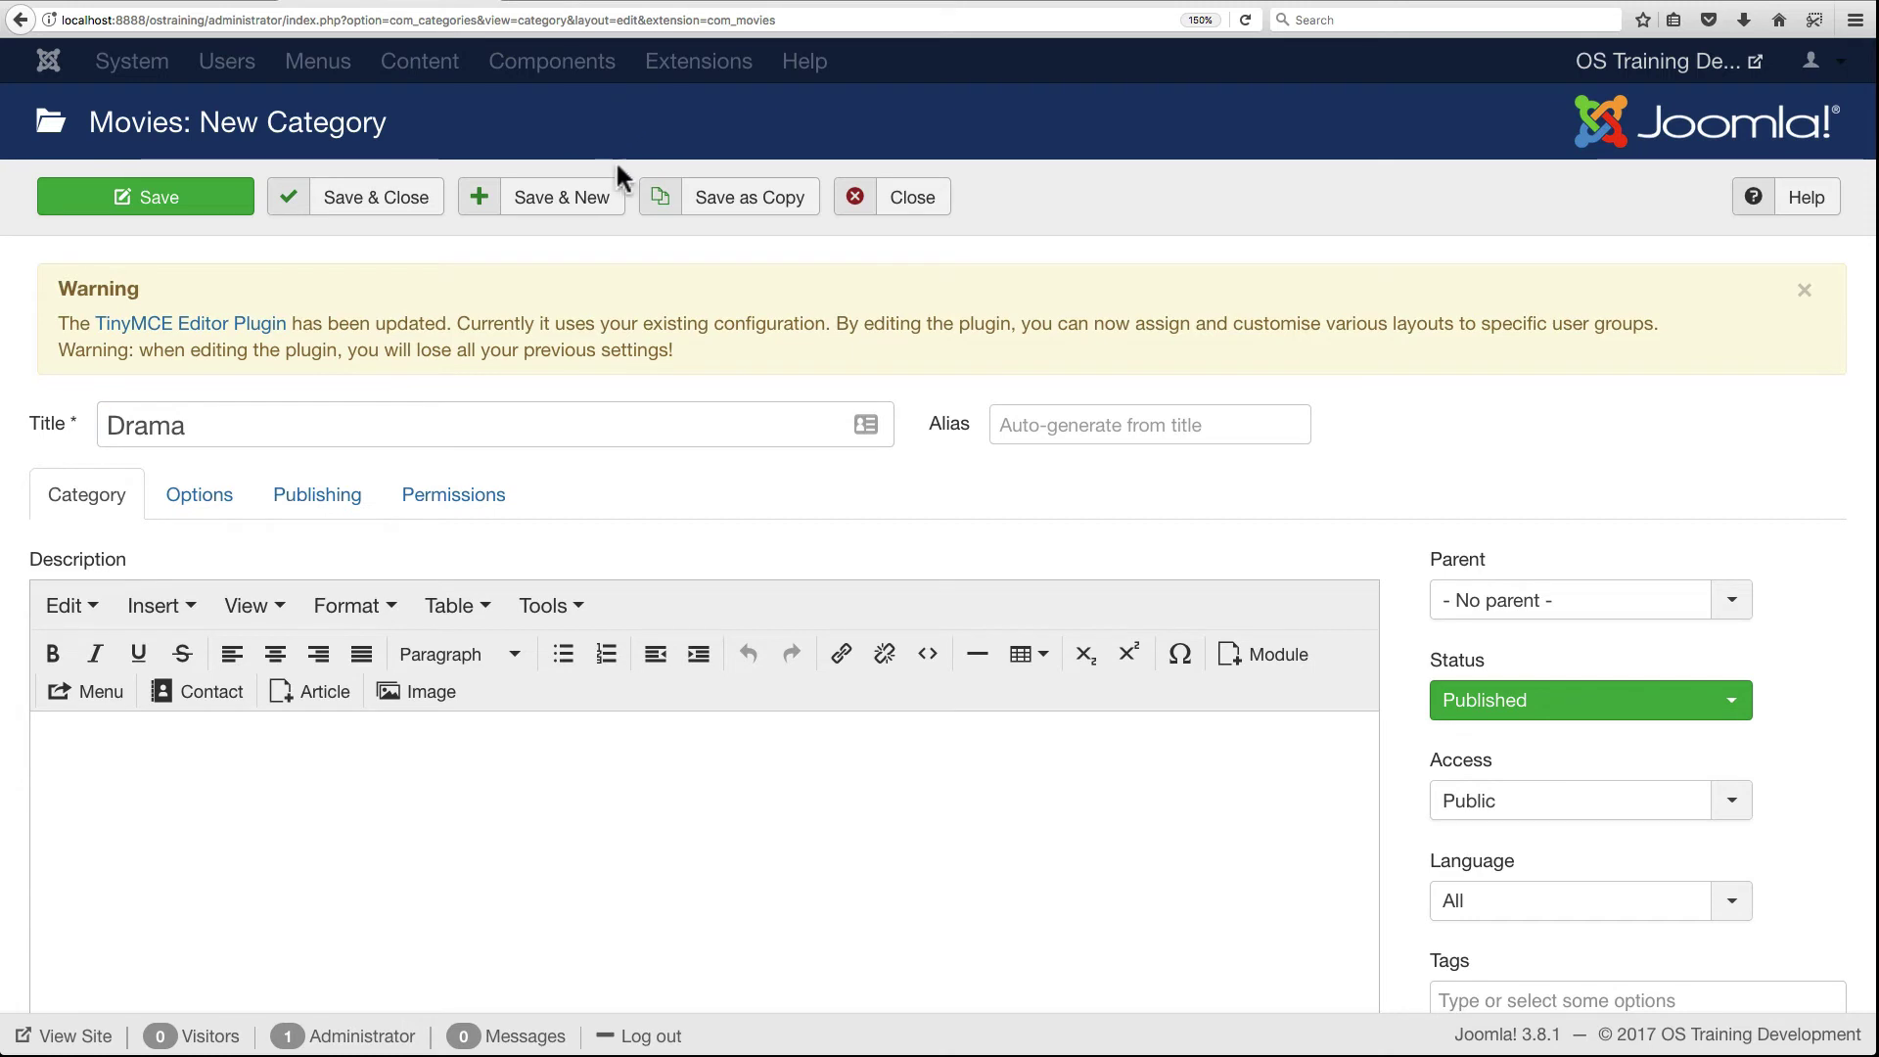
{"action": "left_click", "coordinate": [573, 197]}
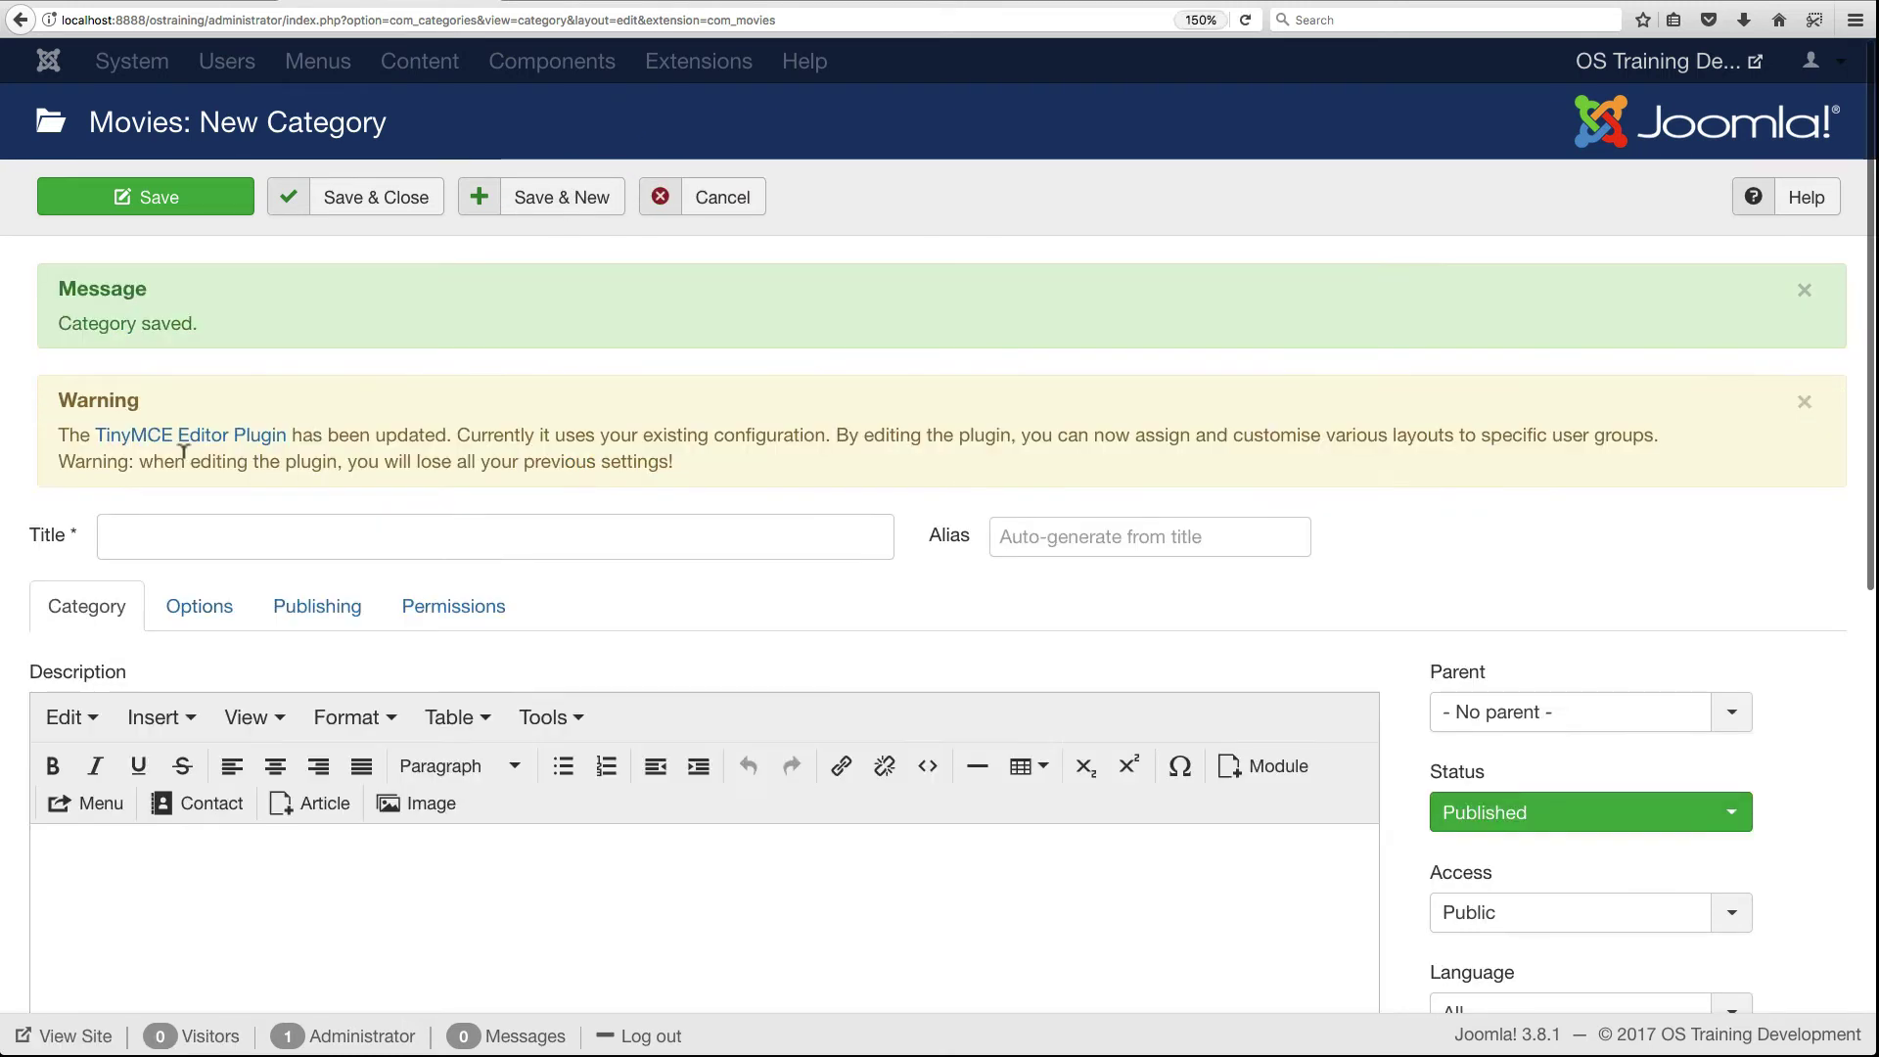
Add Comedy and Adventure categories, then return to the categories list.
{"action": "left_click", "coordinate": [167, 529]}
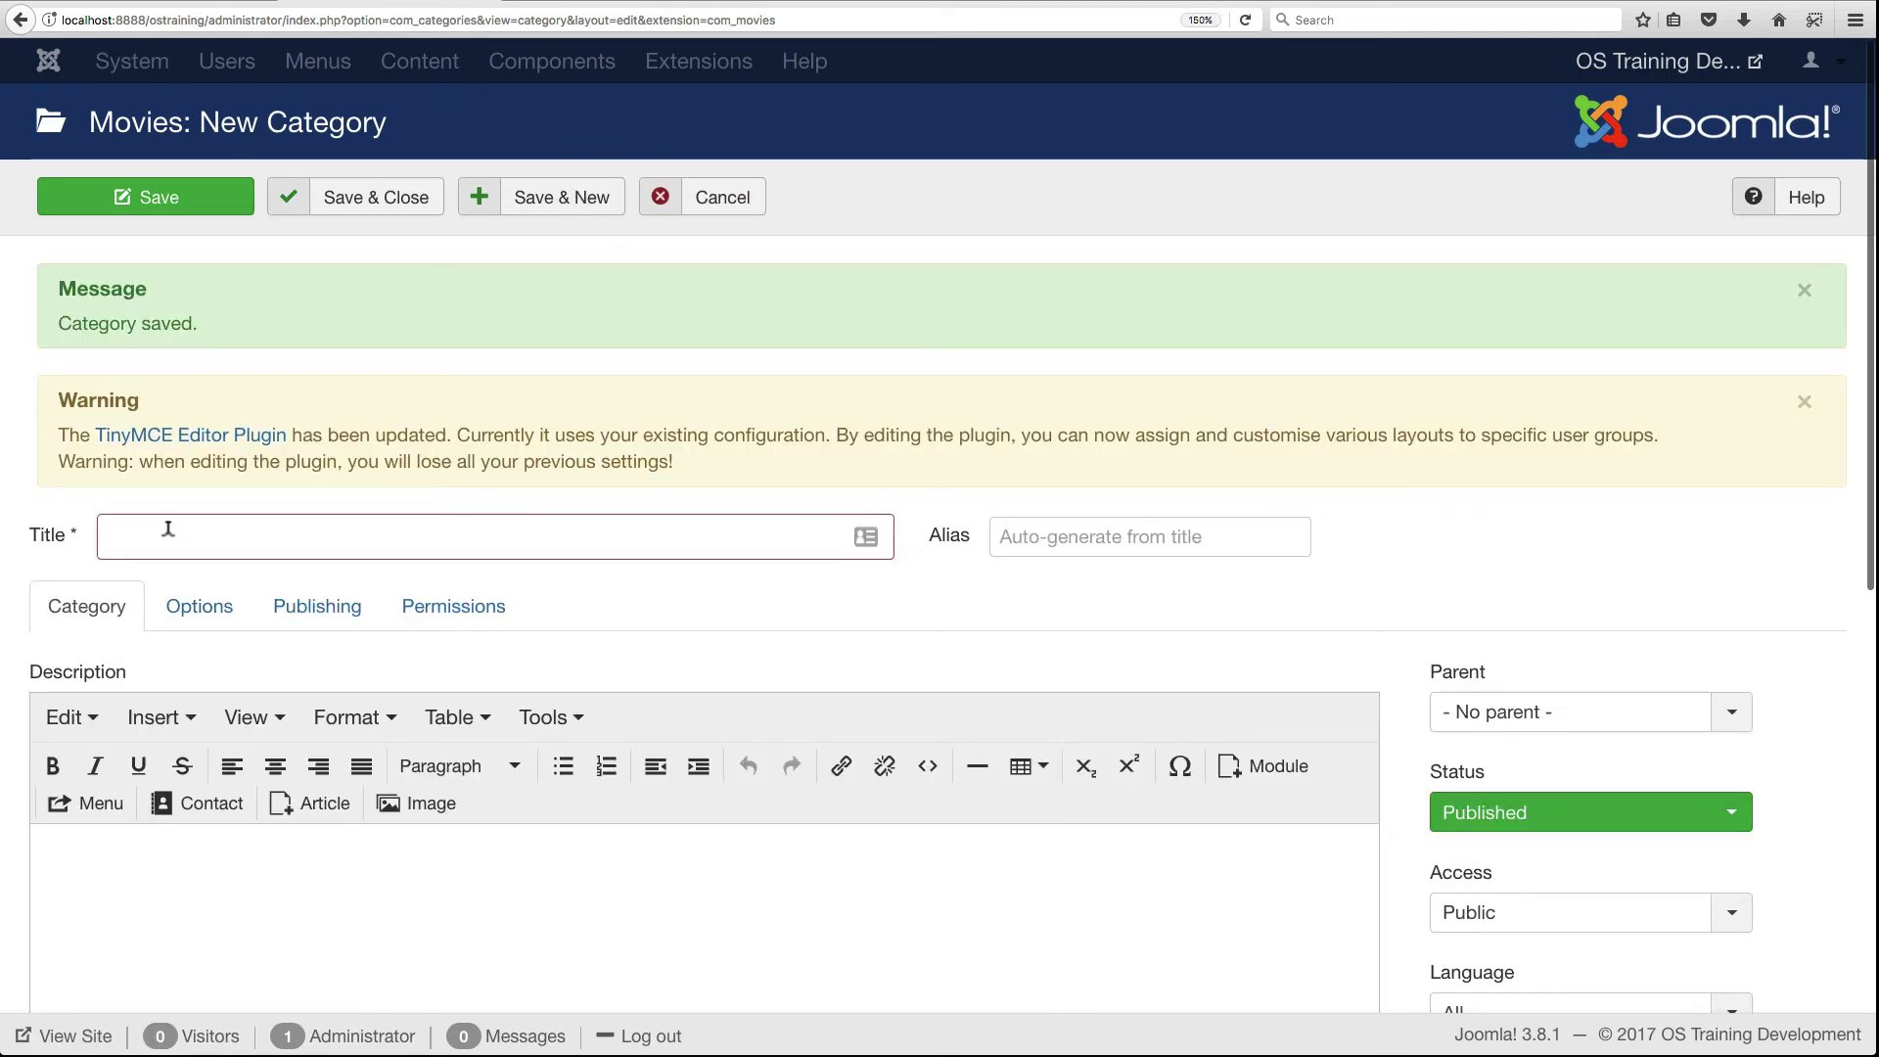
{"action": "type", "text": "Comedy"}
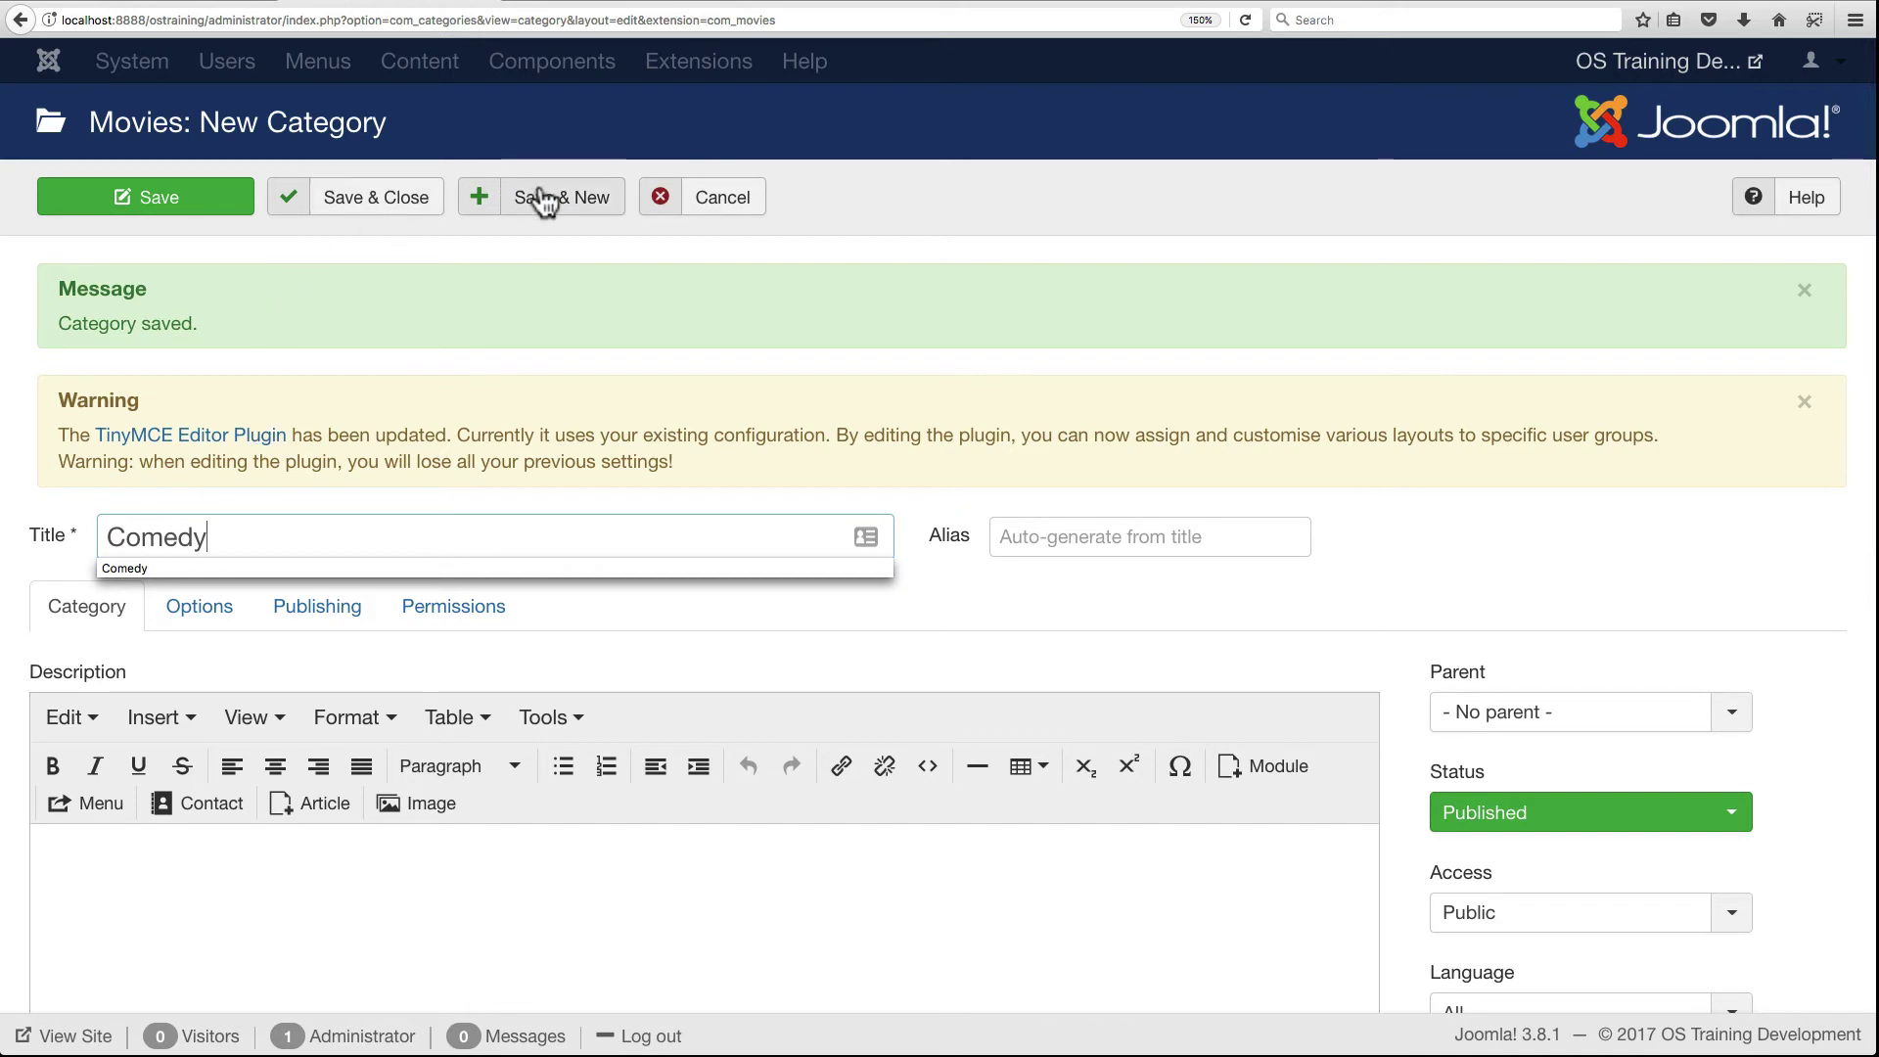
{"action": "left_click", "coordinate": [544, 198]}
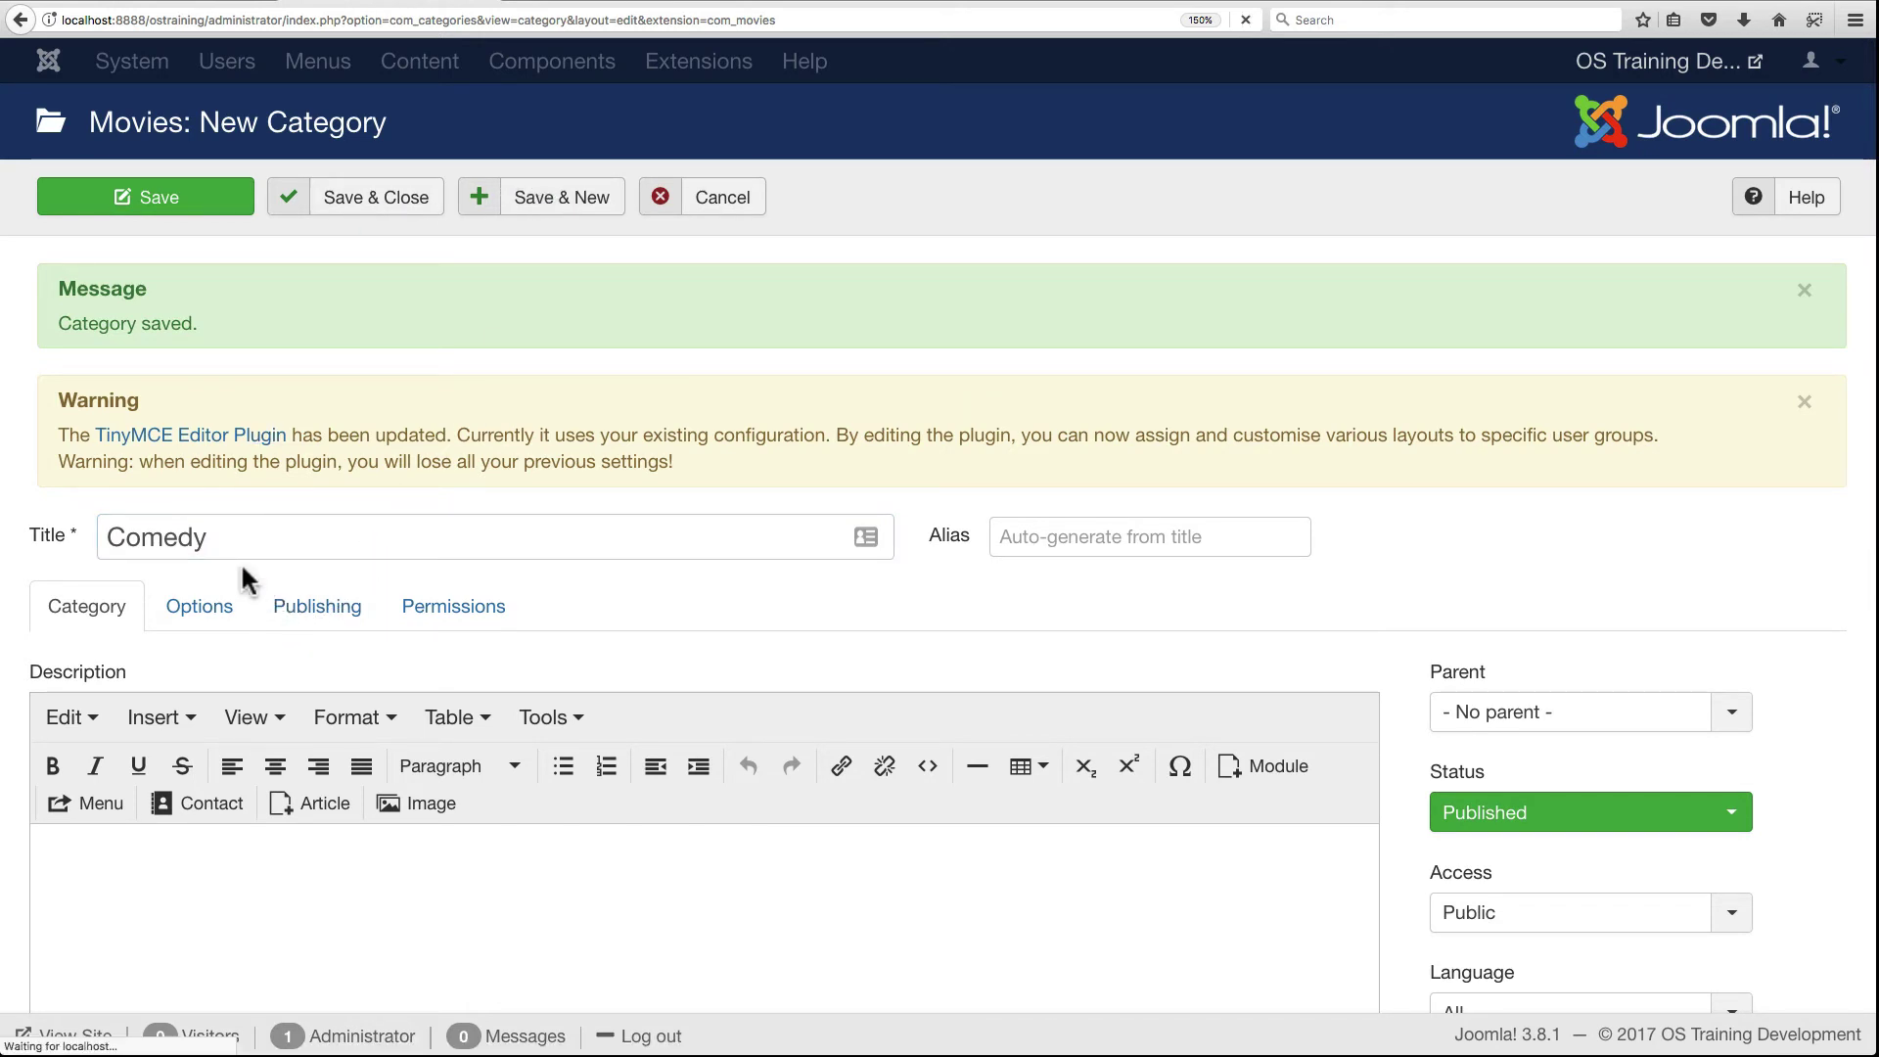
{"action": "left_click", "coordinate": [167, 394]}
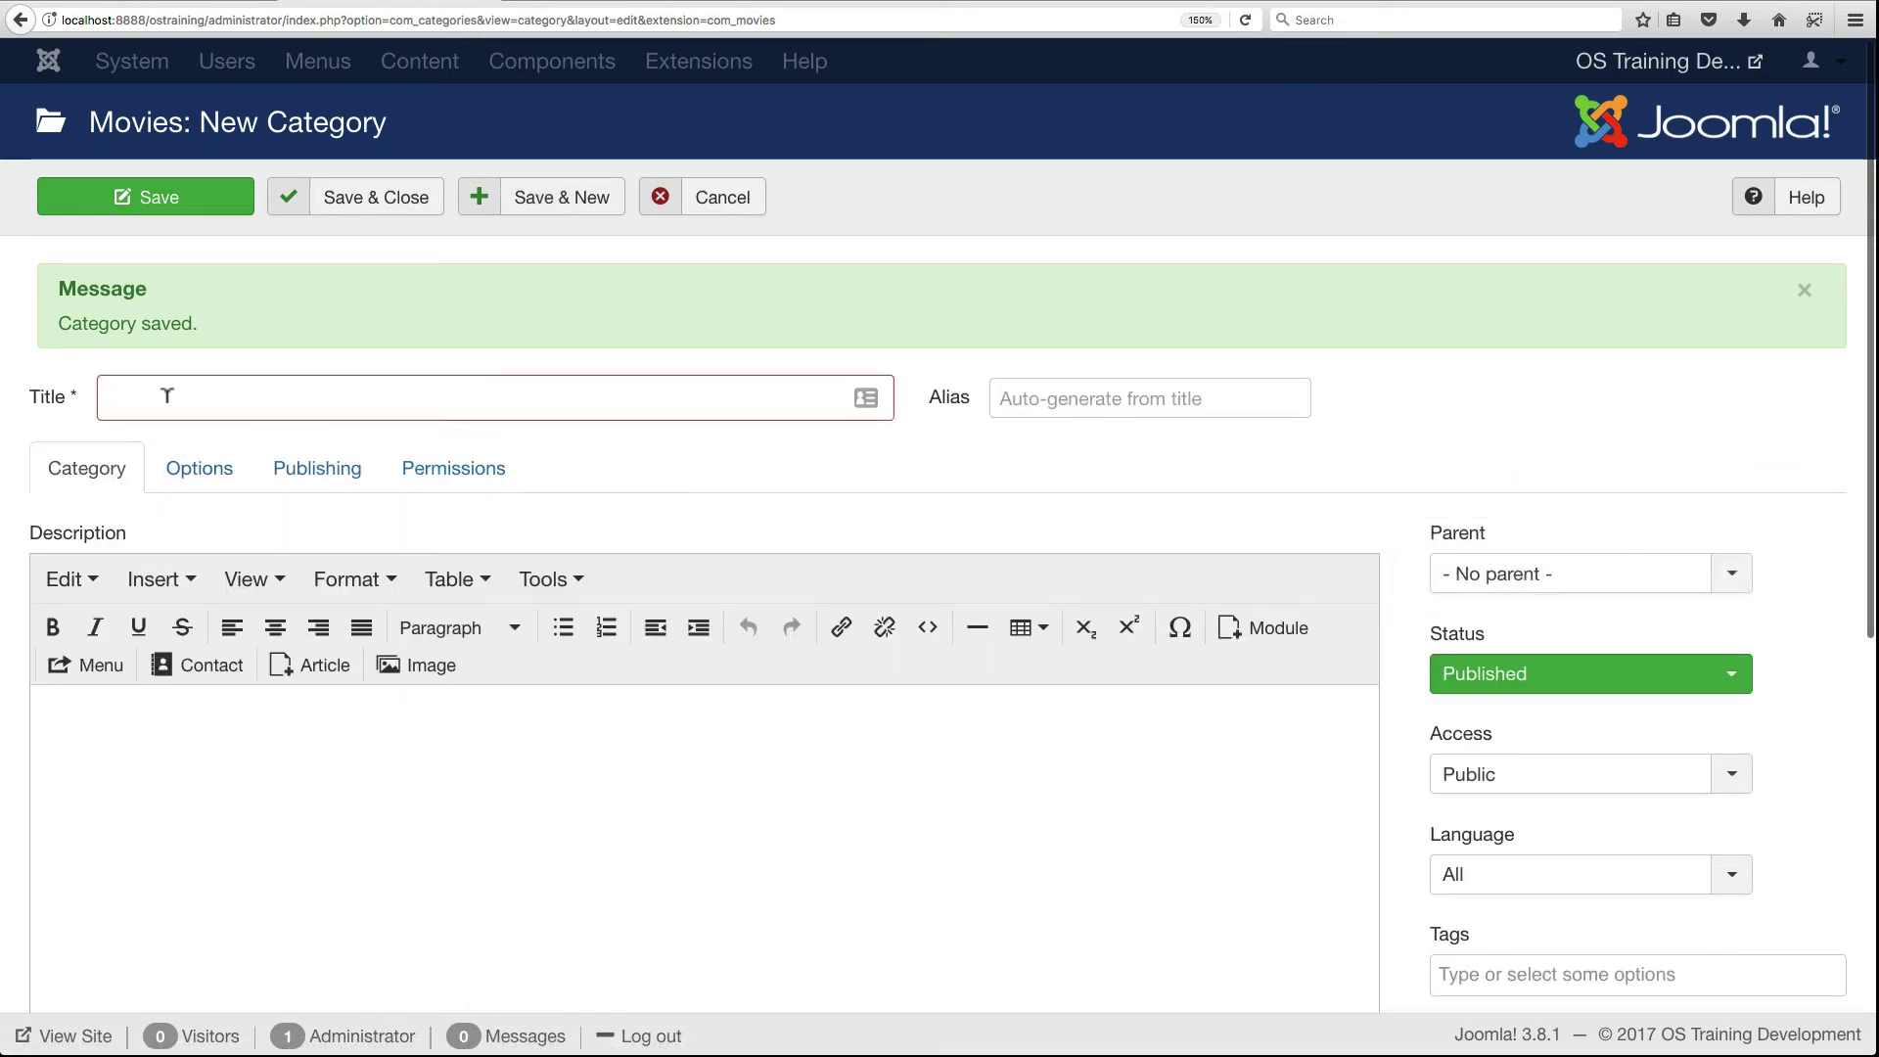
{"action": "type", "text": "Adventure"}
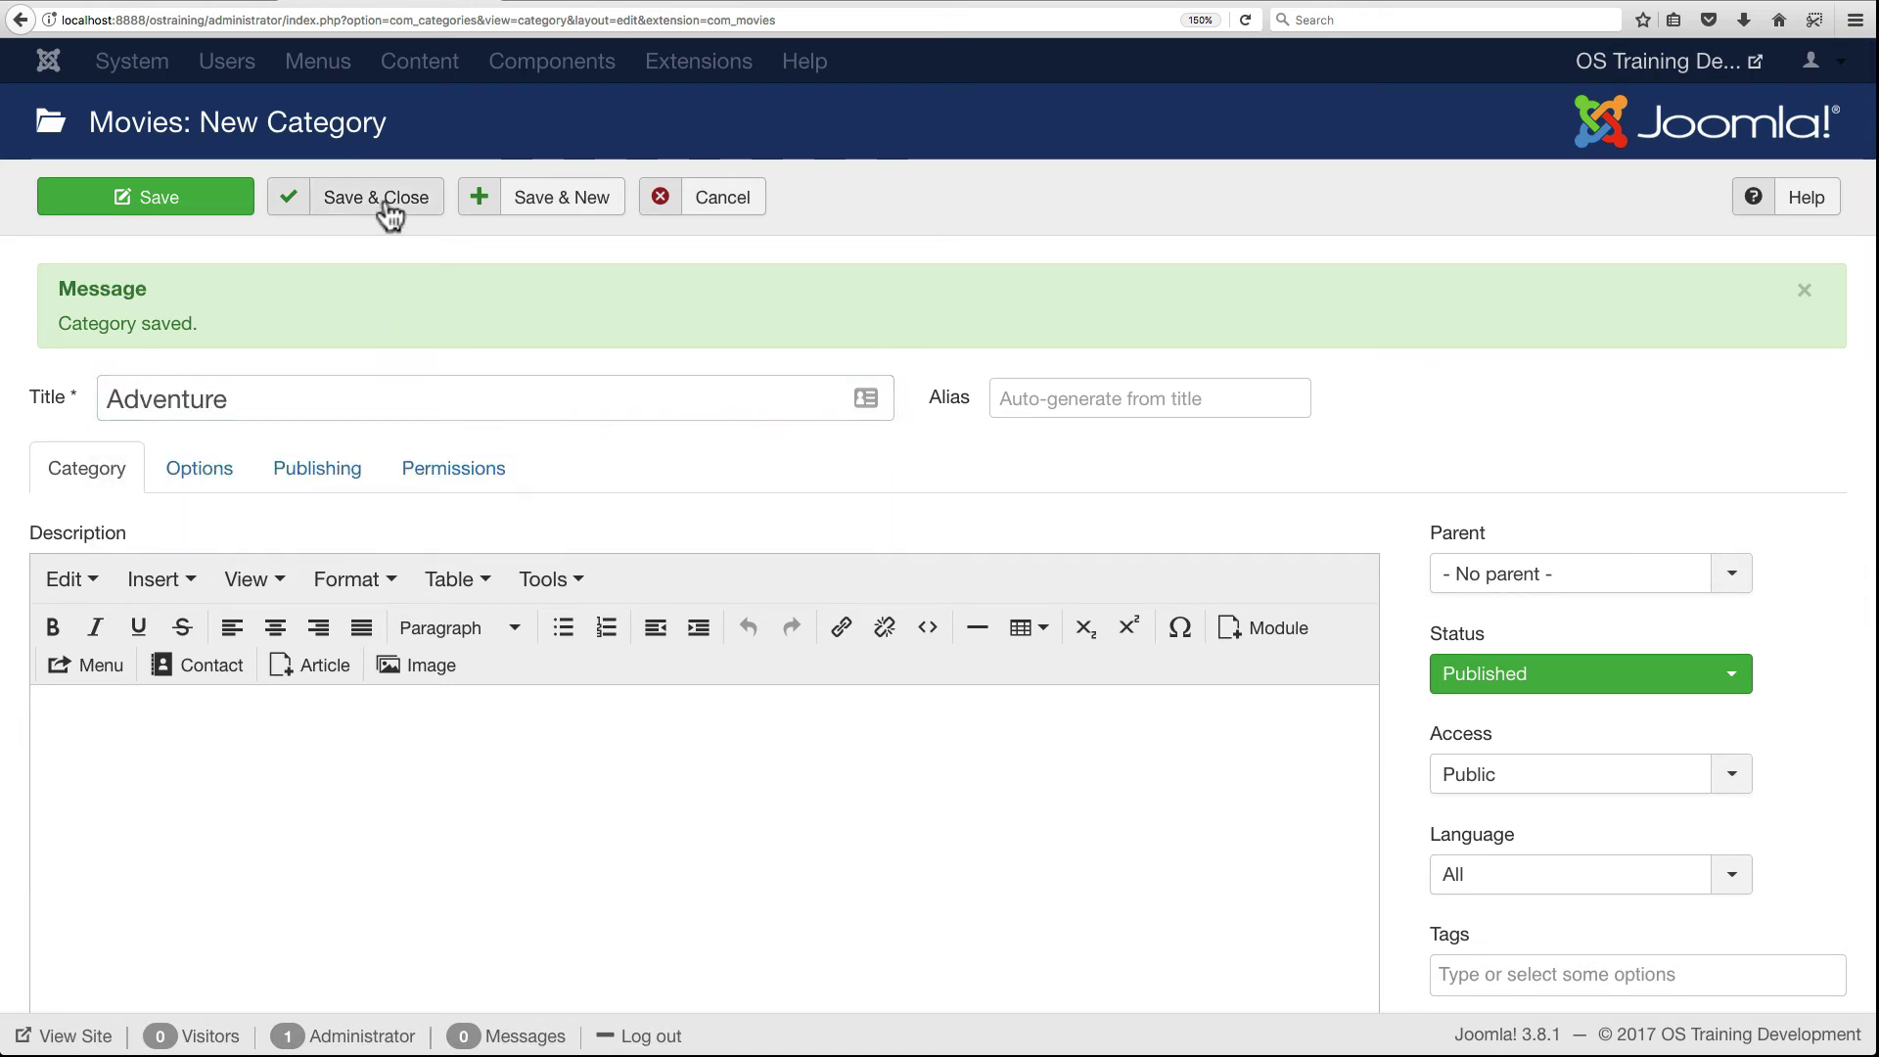
{"action": "left_click", "coordinate": [389, 202]}
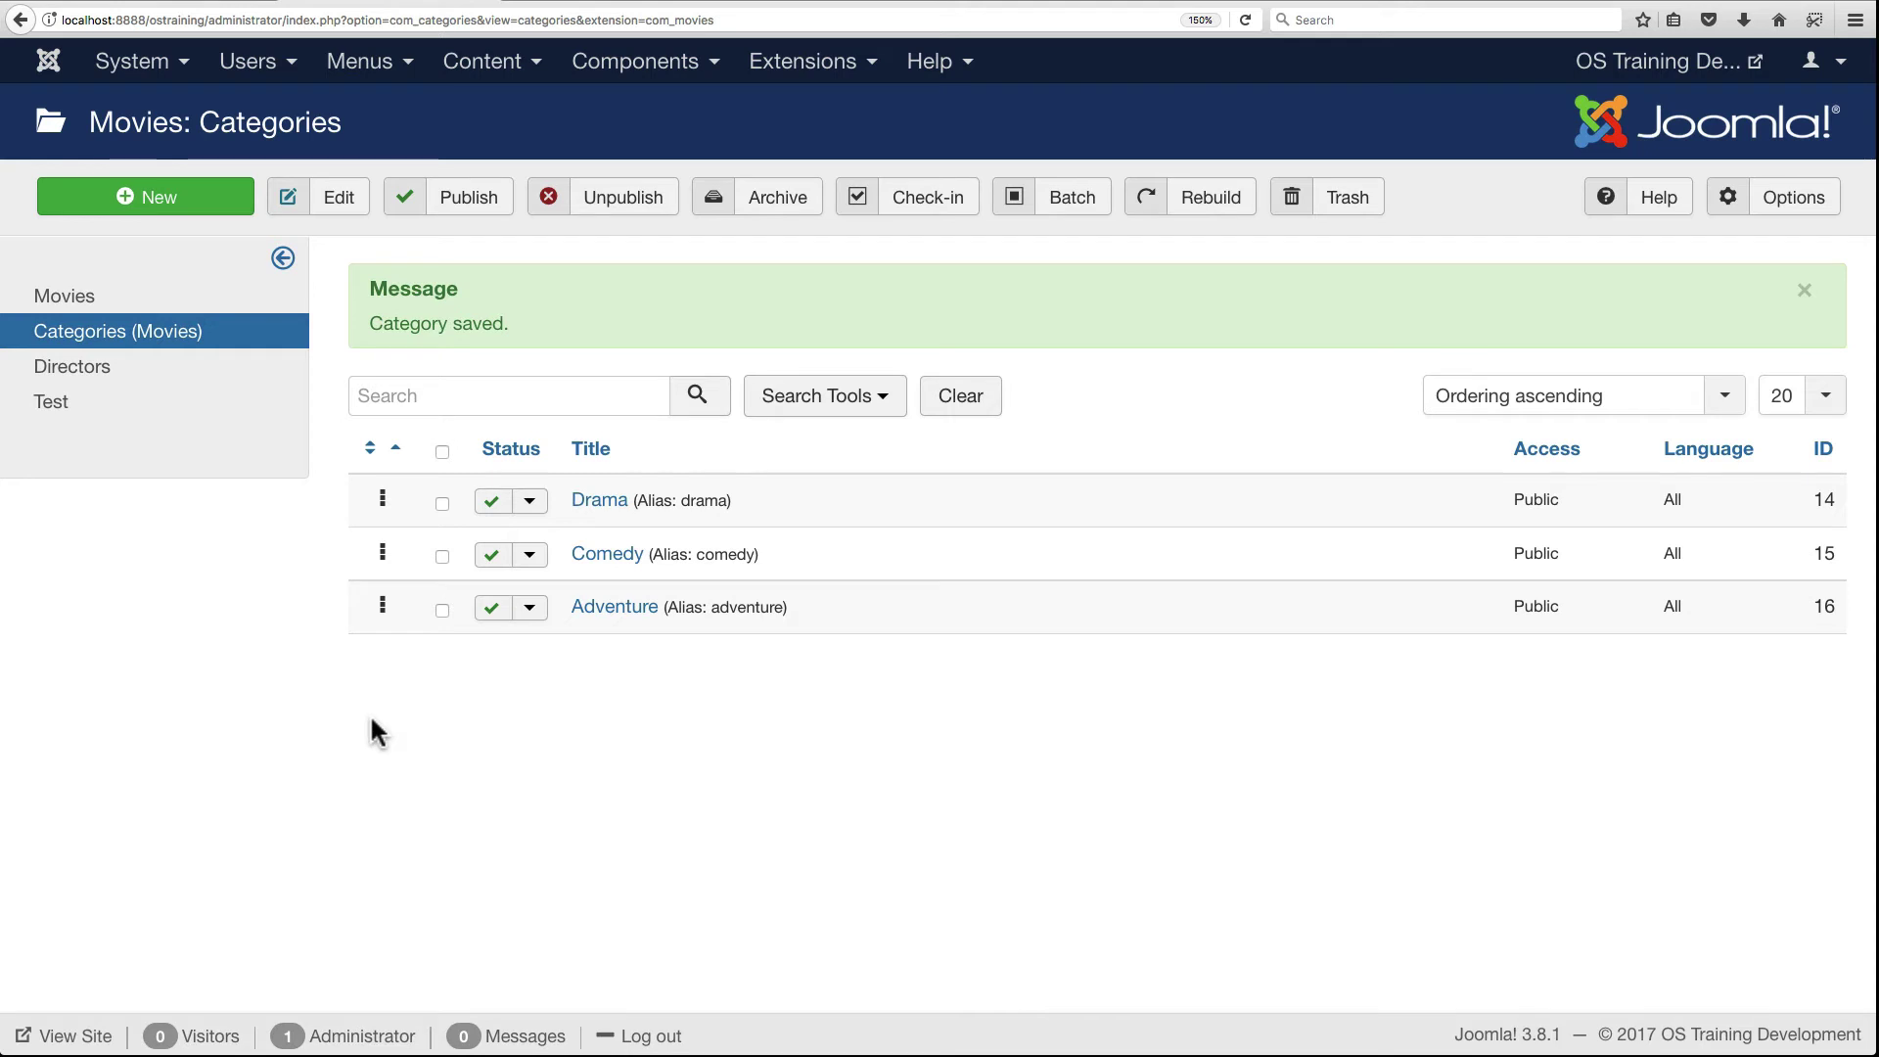
Add John Avildsen as the first director in the Directors list.
{"action": "left_click", "coordinate": [103, 379]}
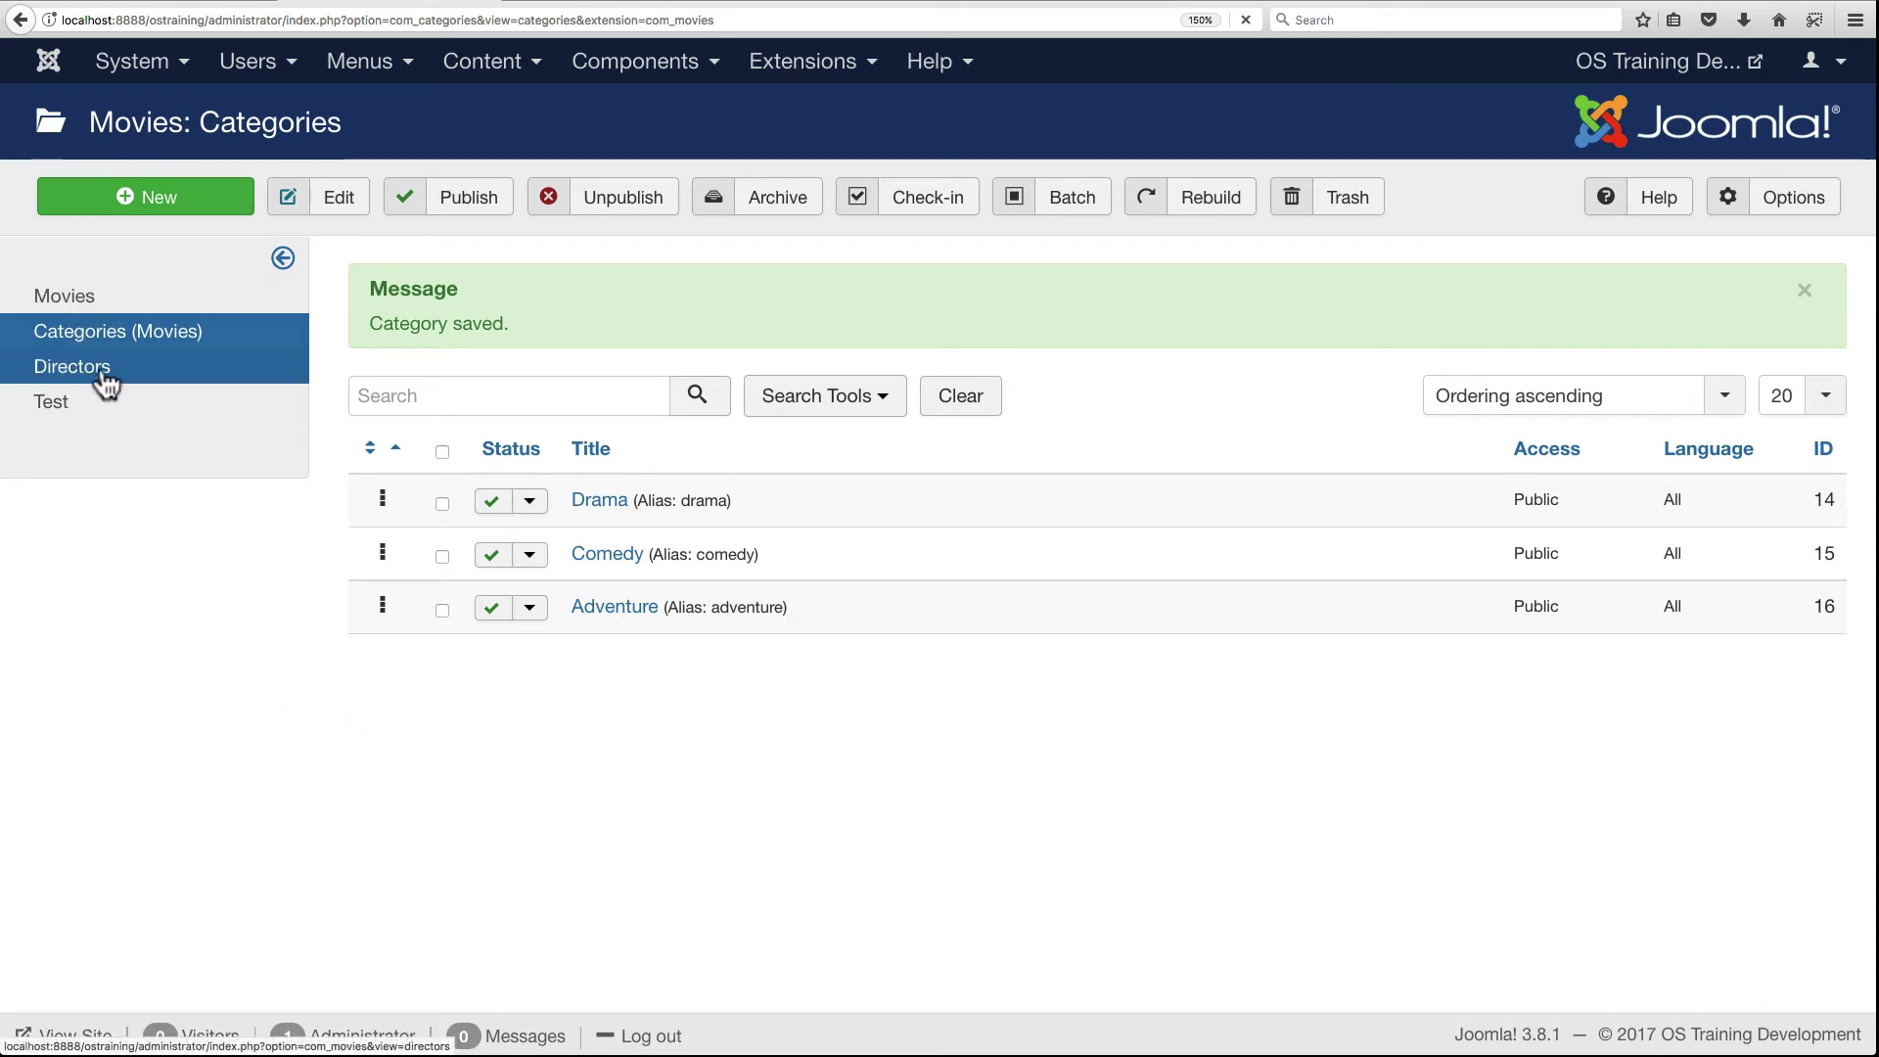
{"action": "left_click", "coordinate": [151, 207]}
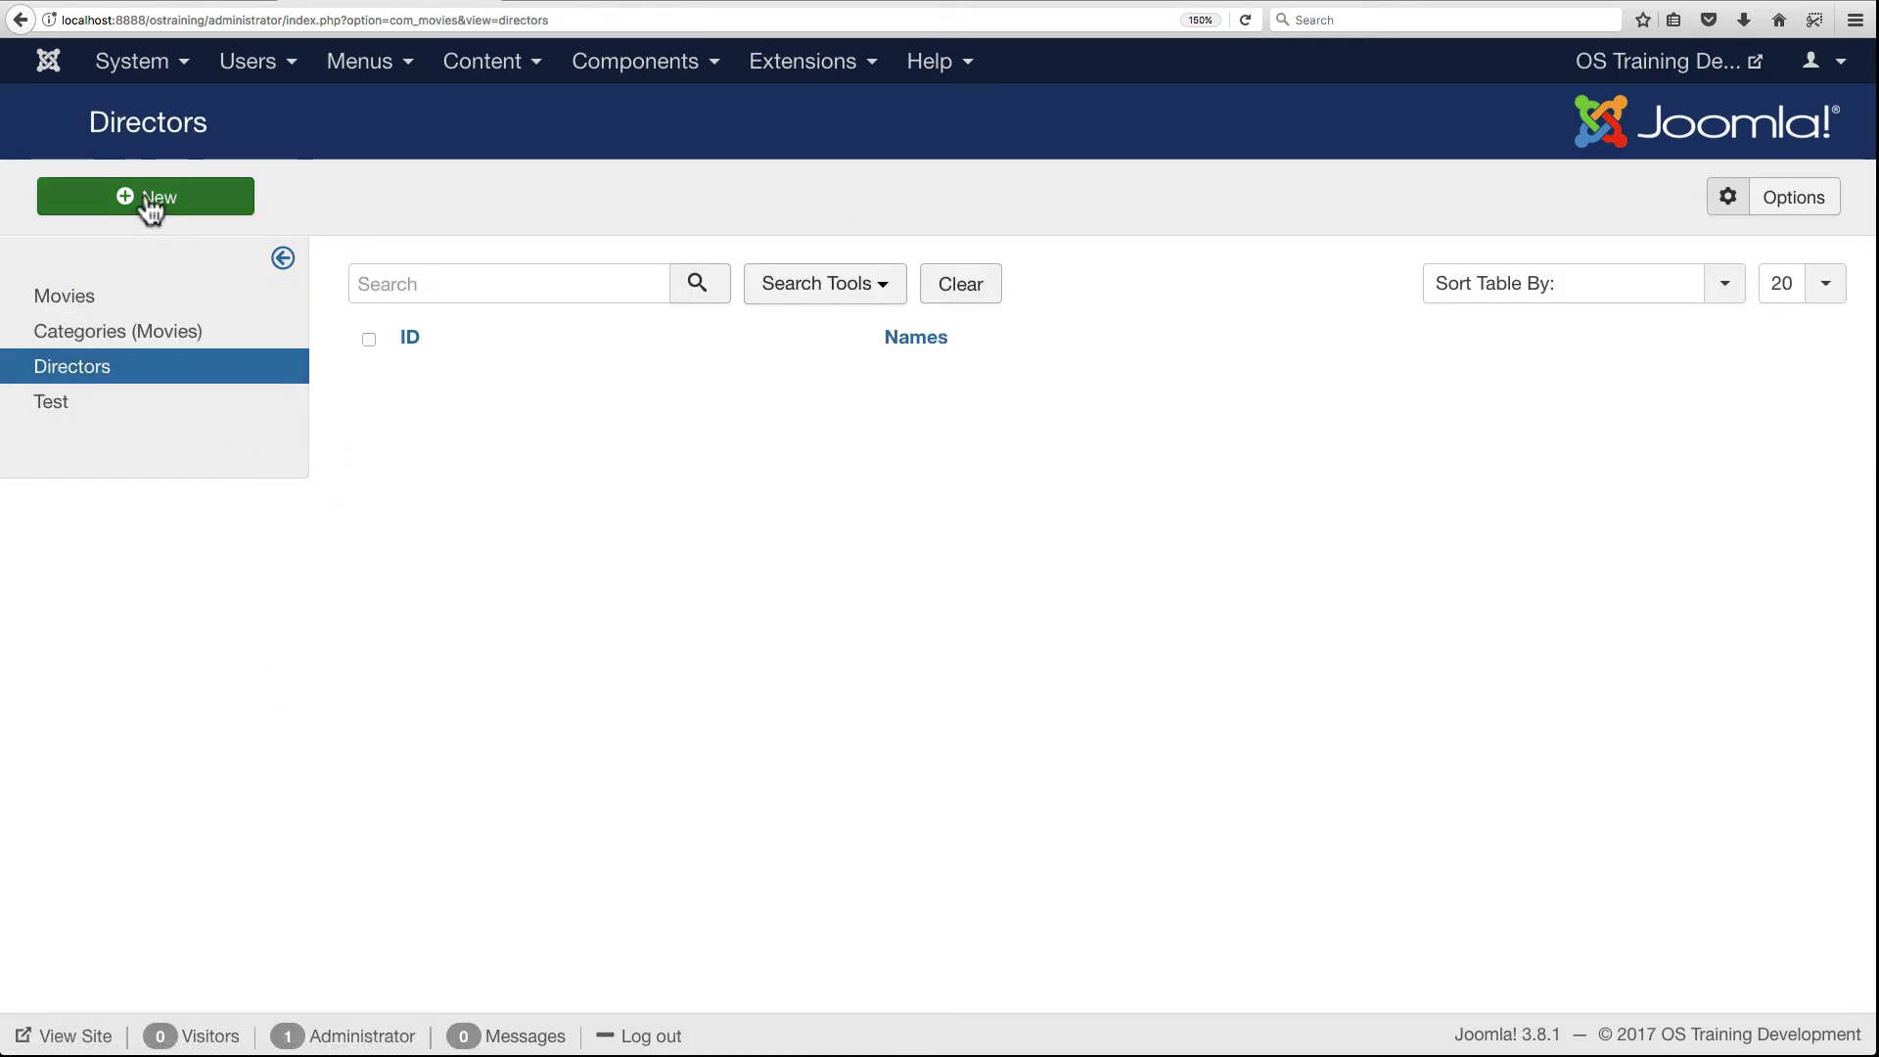
{"action": "left_click", "coordinate": [358, 362]}
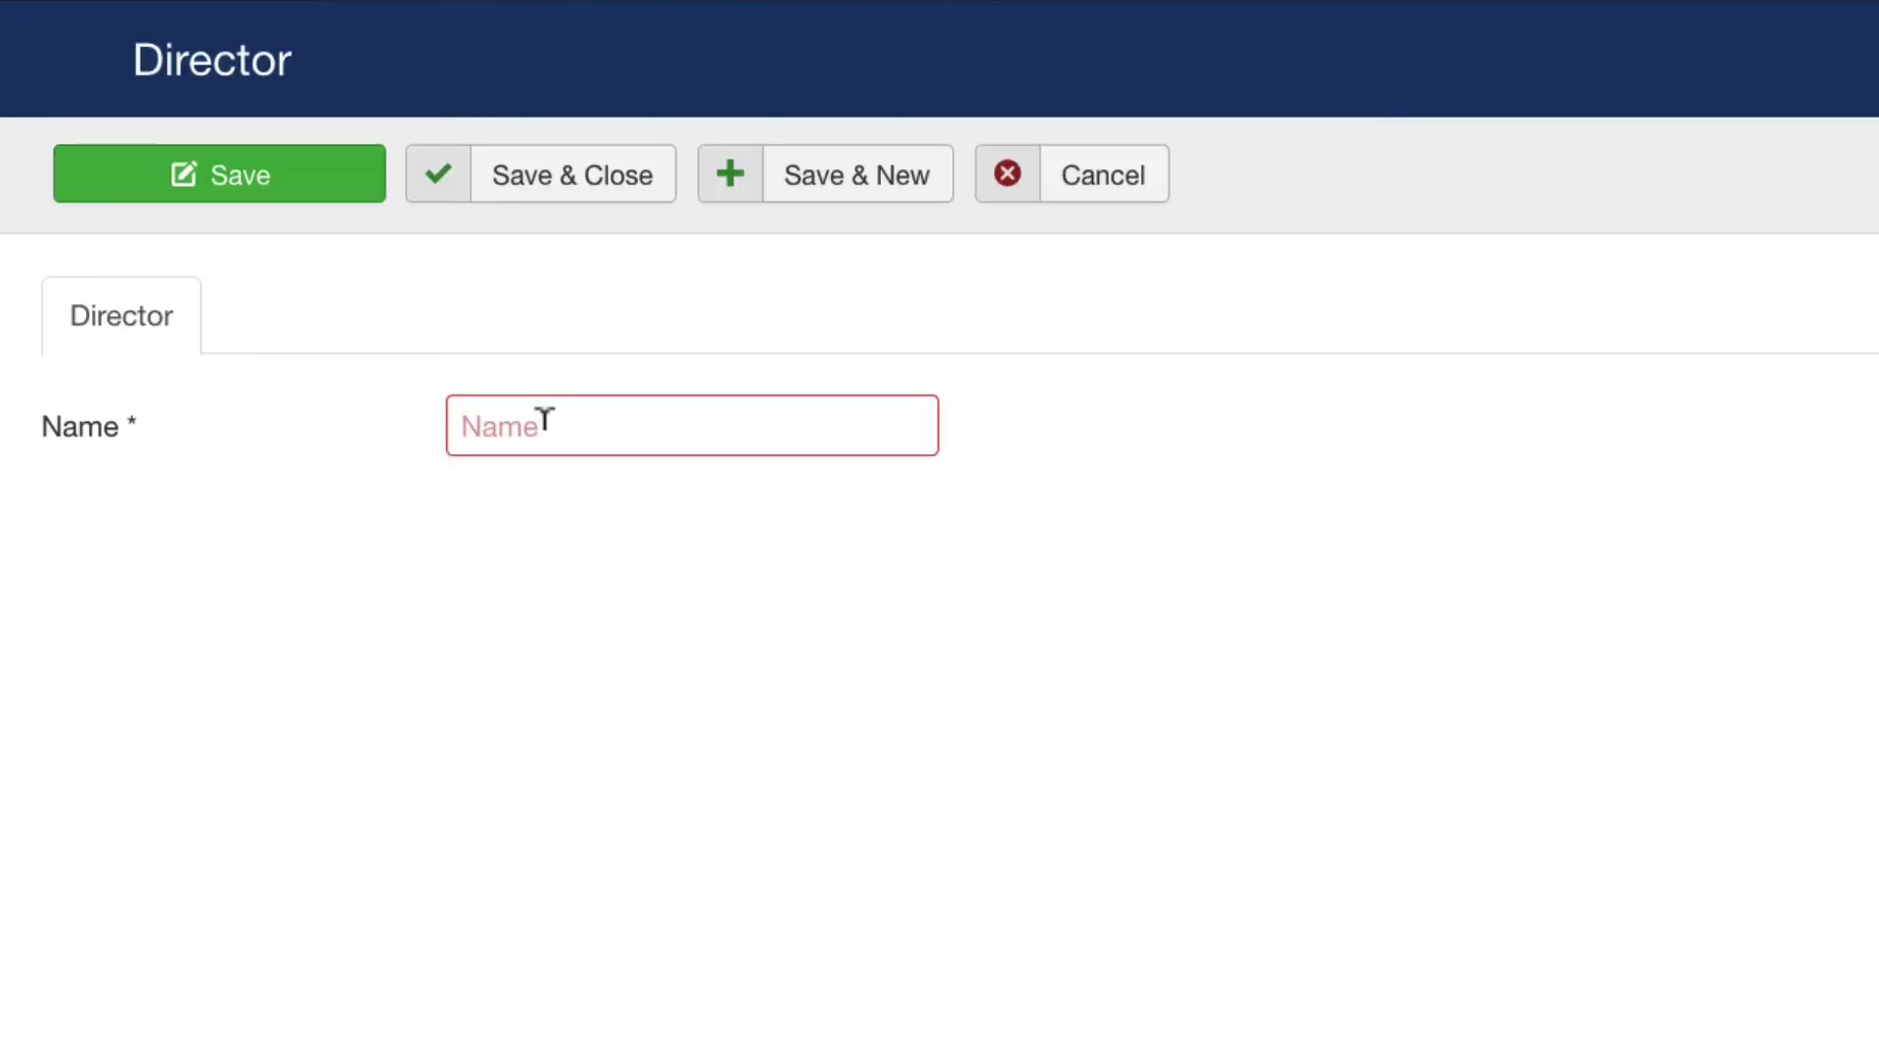
{"action": "type", "text": "John Avi"}
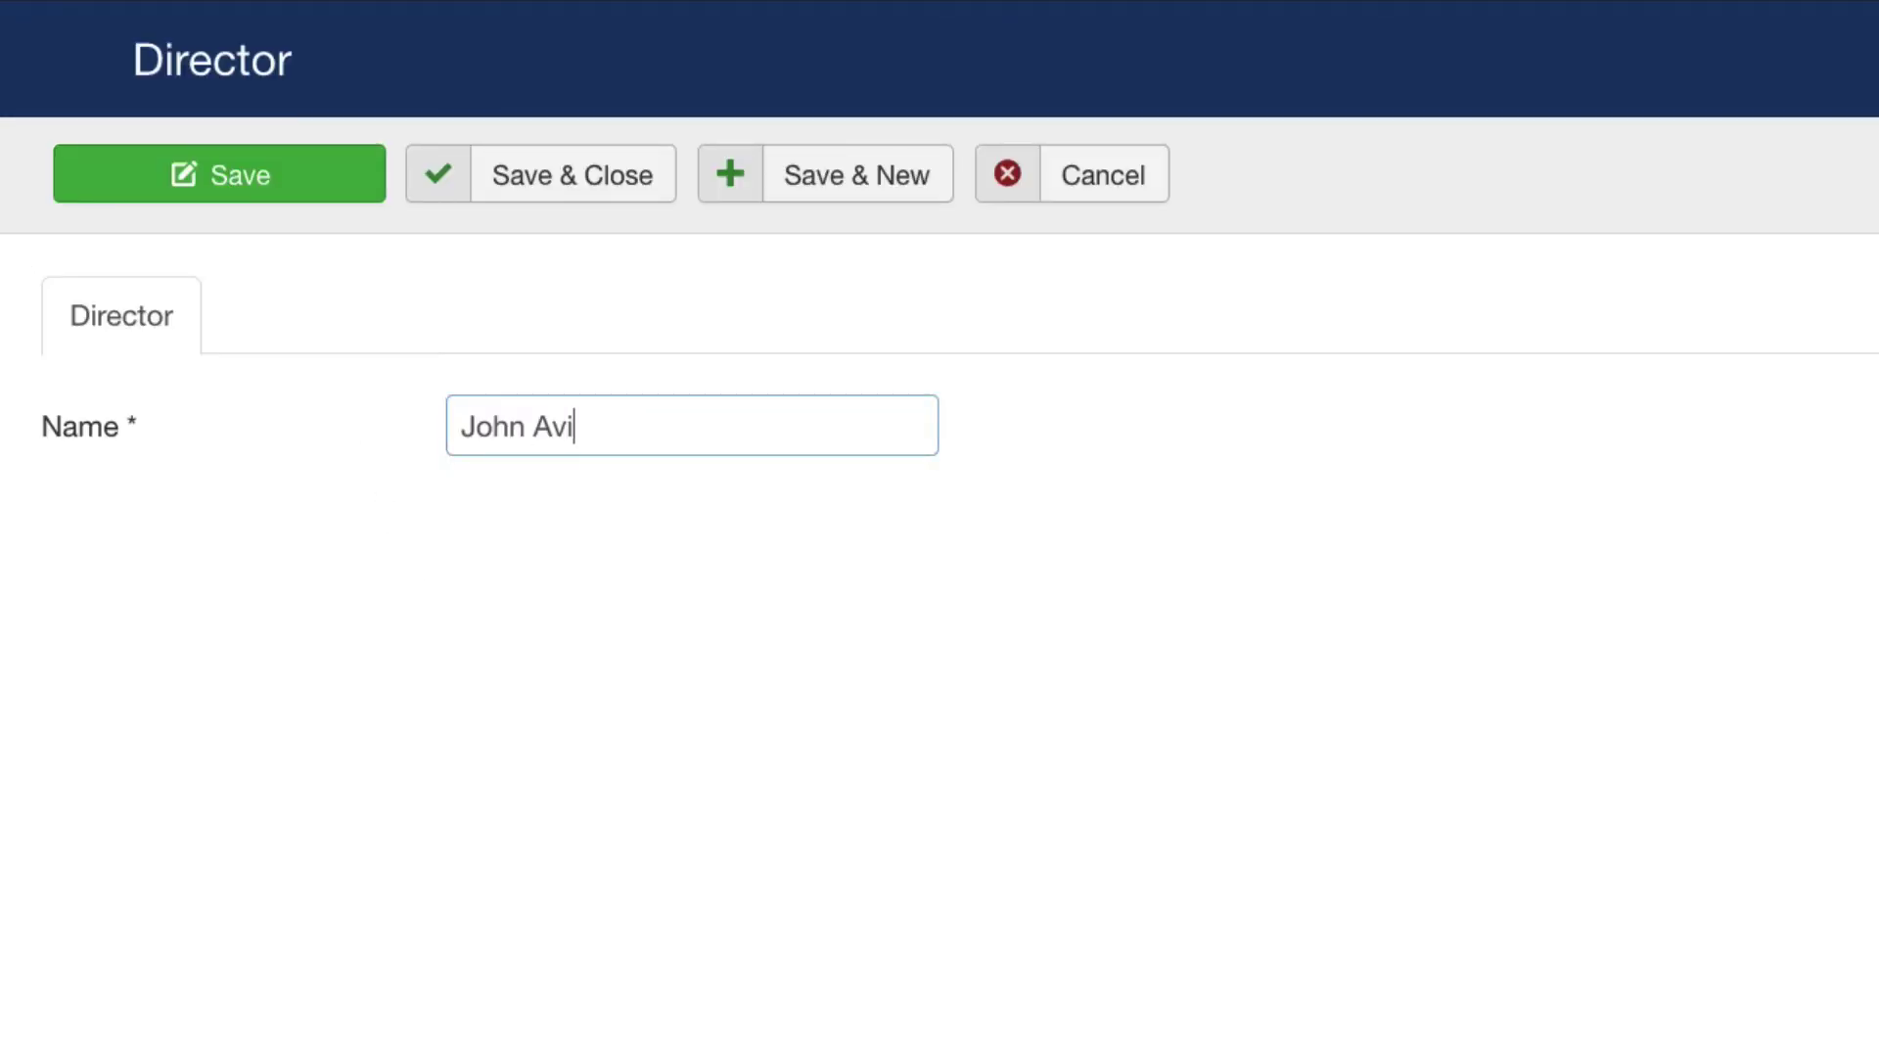
{"action": "type", "text": "ldsens"}
{"action": "key", "text": "BackSpace"}
{"action": "left_click", "coordinate": [812, 181]}
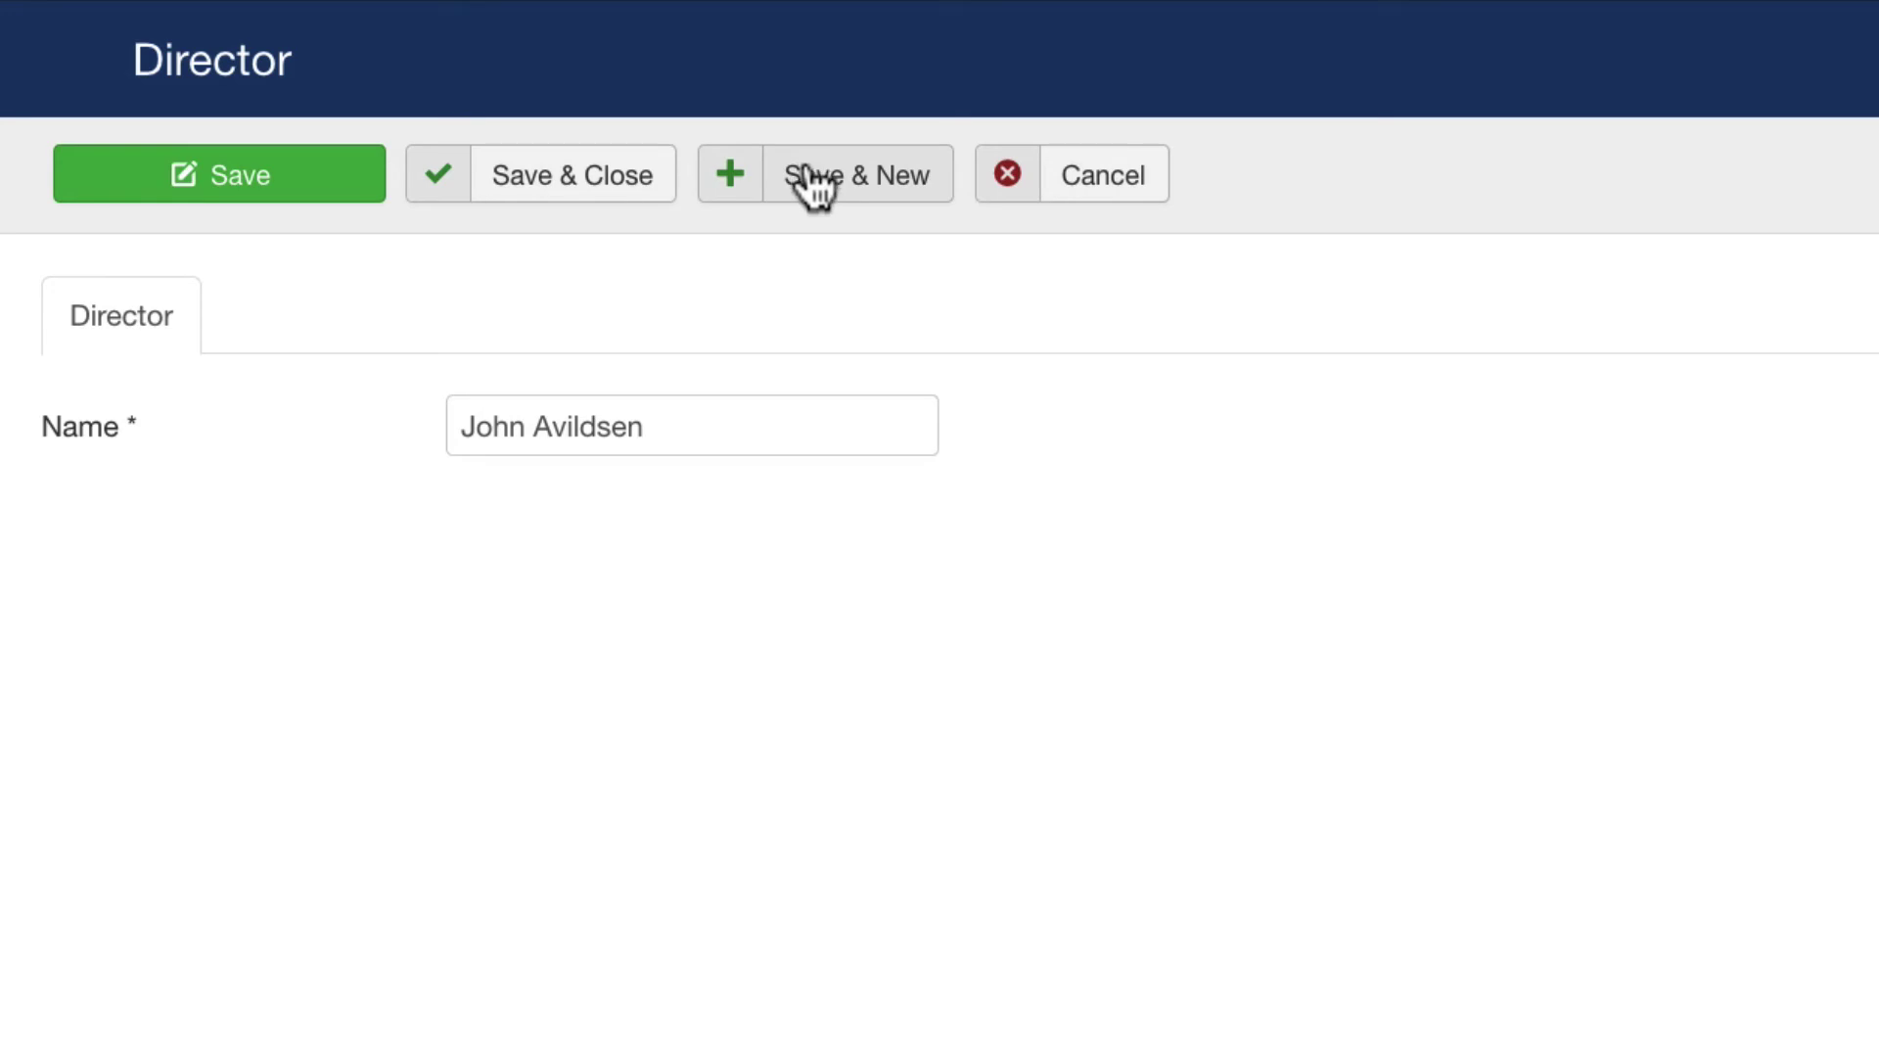
Add directors Richard Donner, Penelope Spheeris and Jared Hess, saving and closing after the last.
{"action": "left_click", "coordinate": [560, 600]}
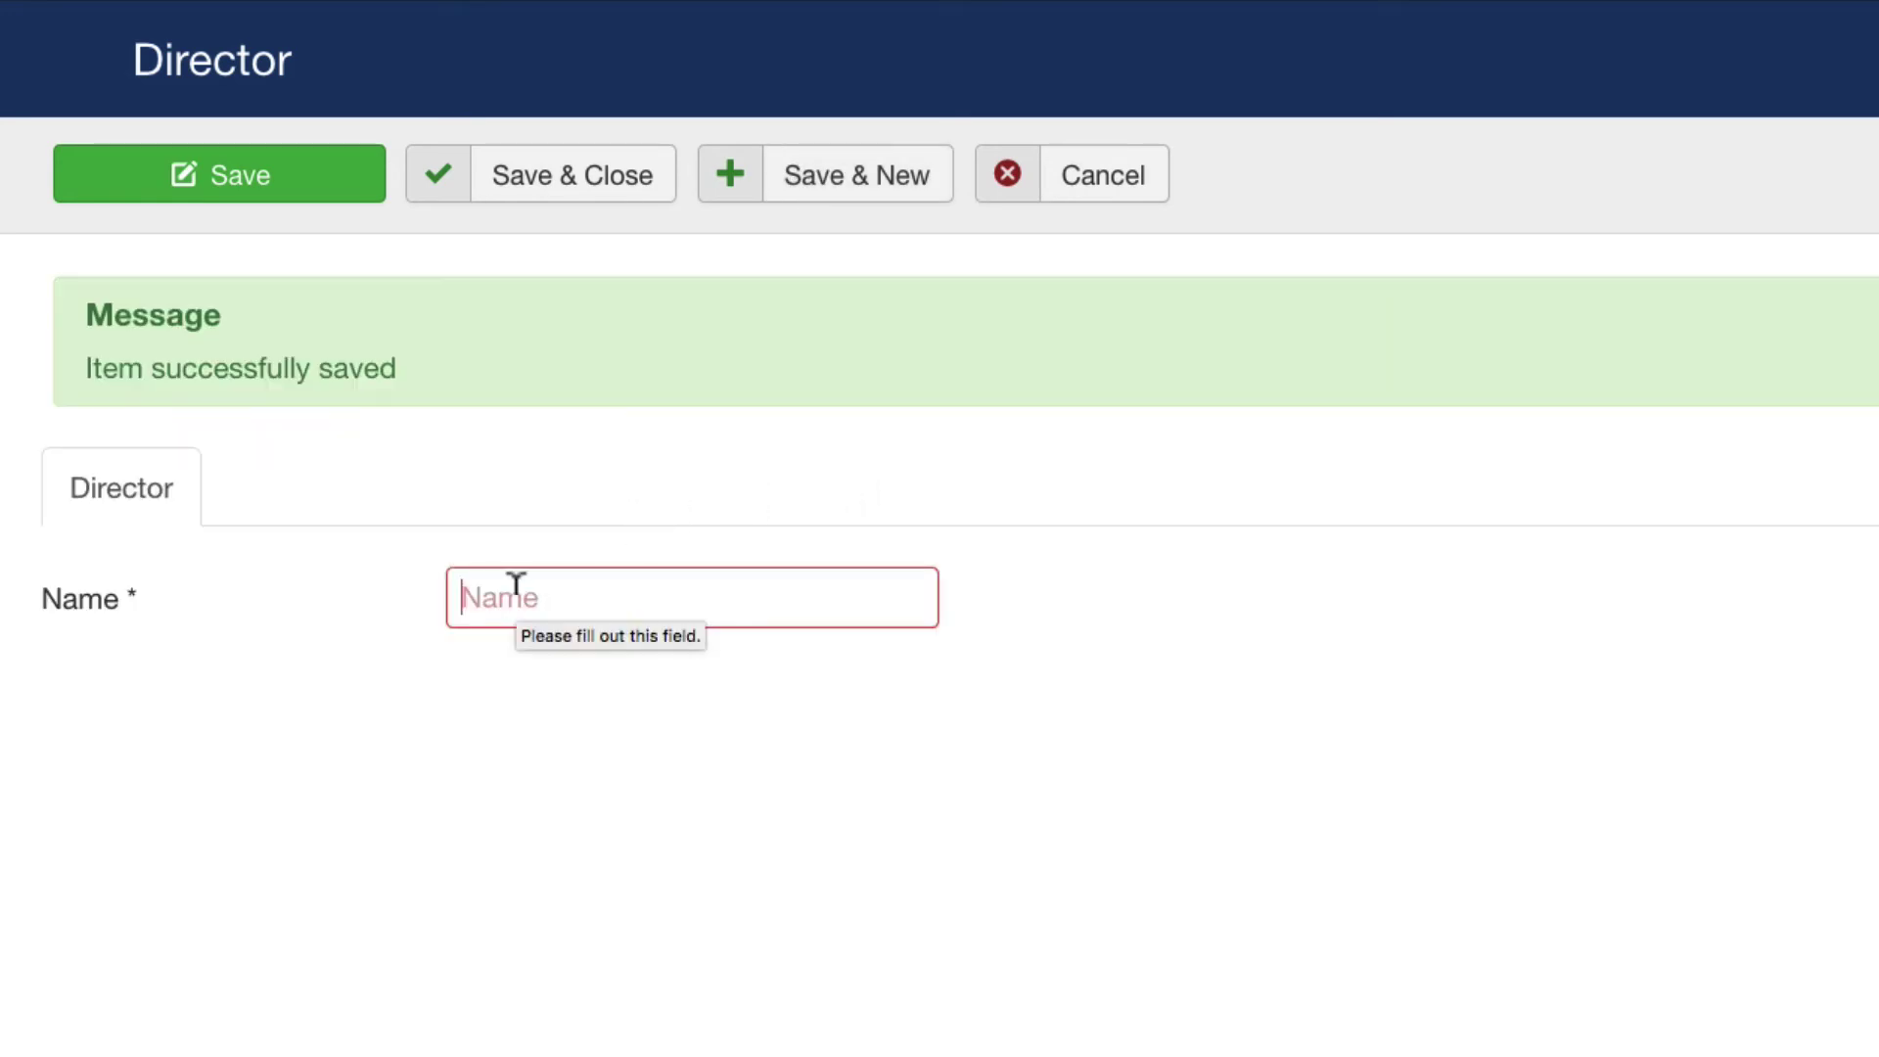
{"action": "type", "text": "Richard Donner"}
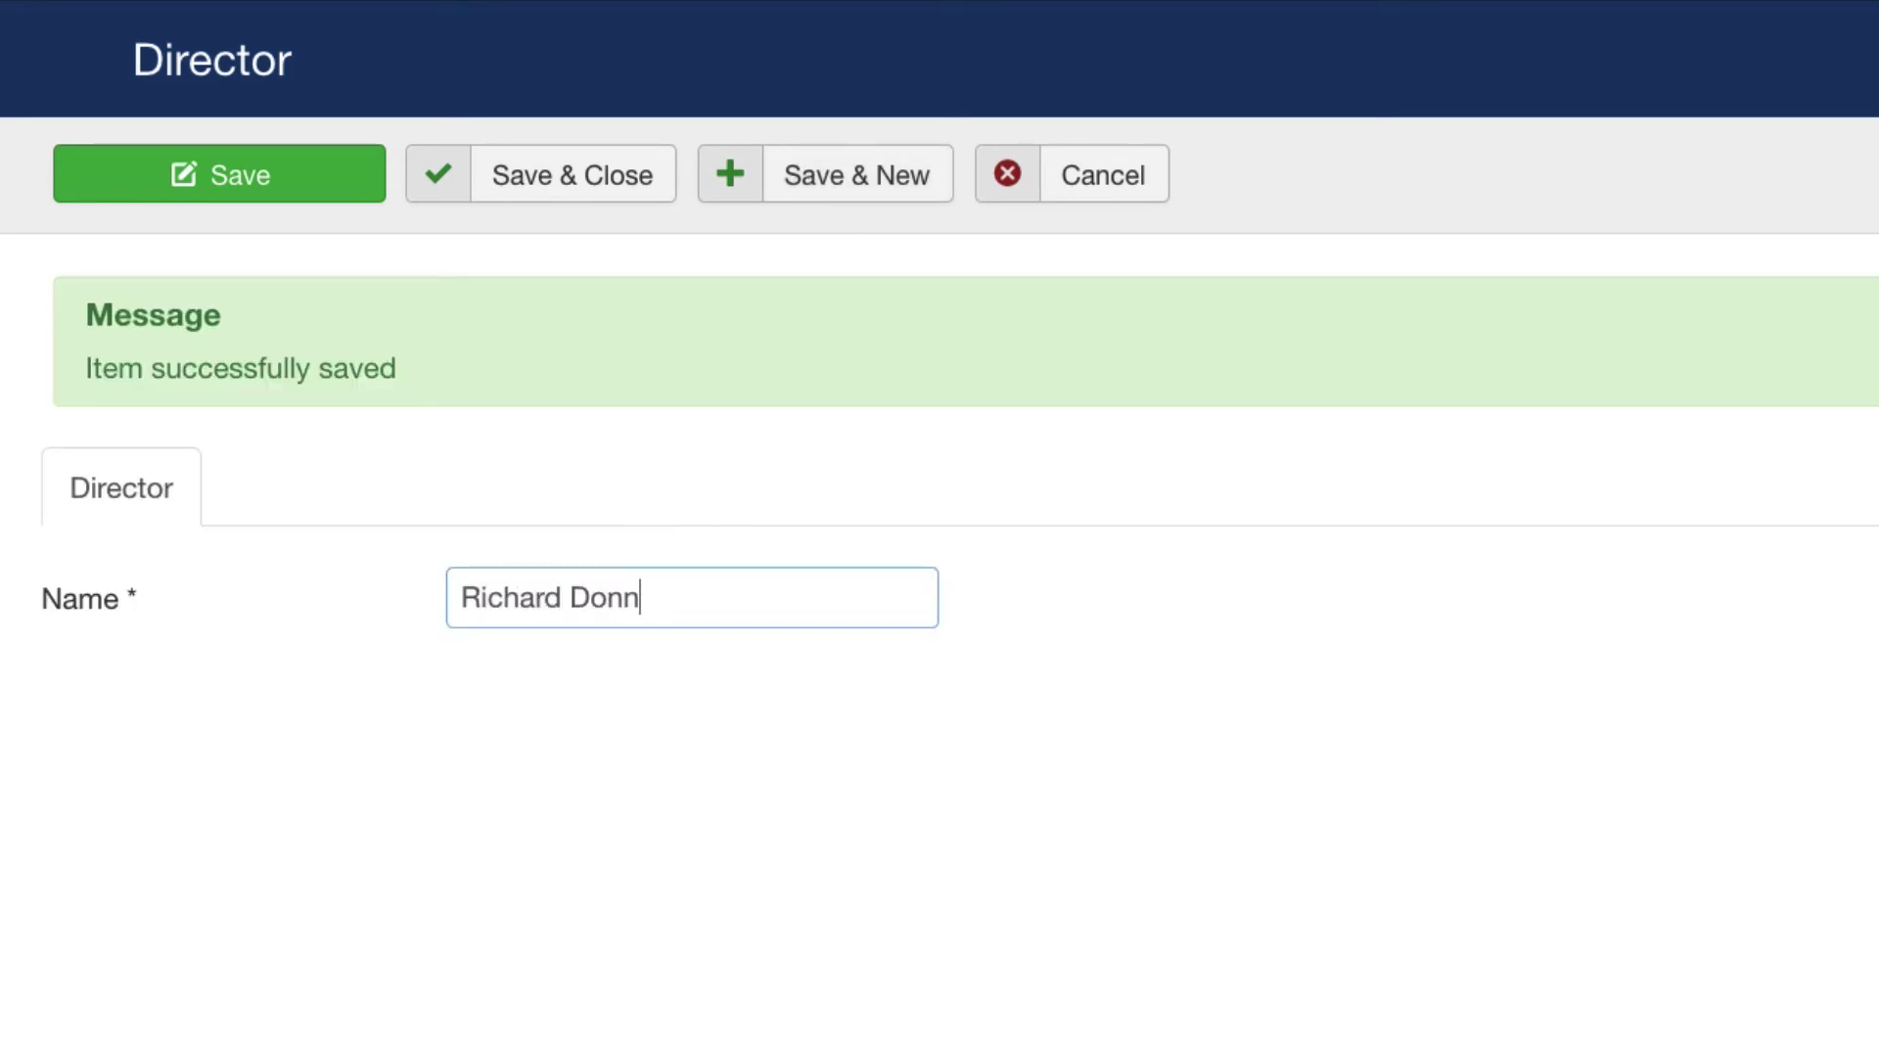
{"action": "left_click", "coordinate": [782, 193]}
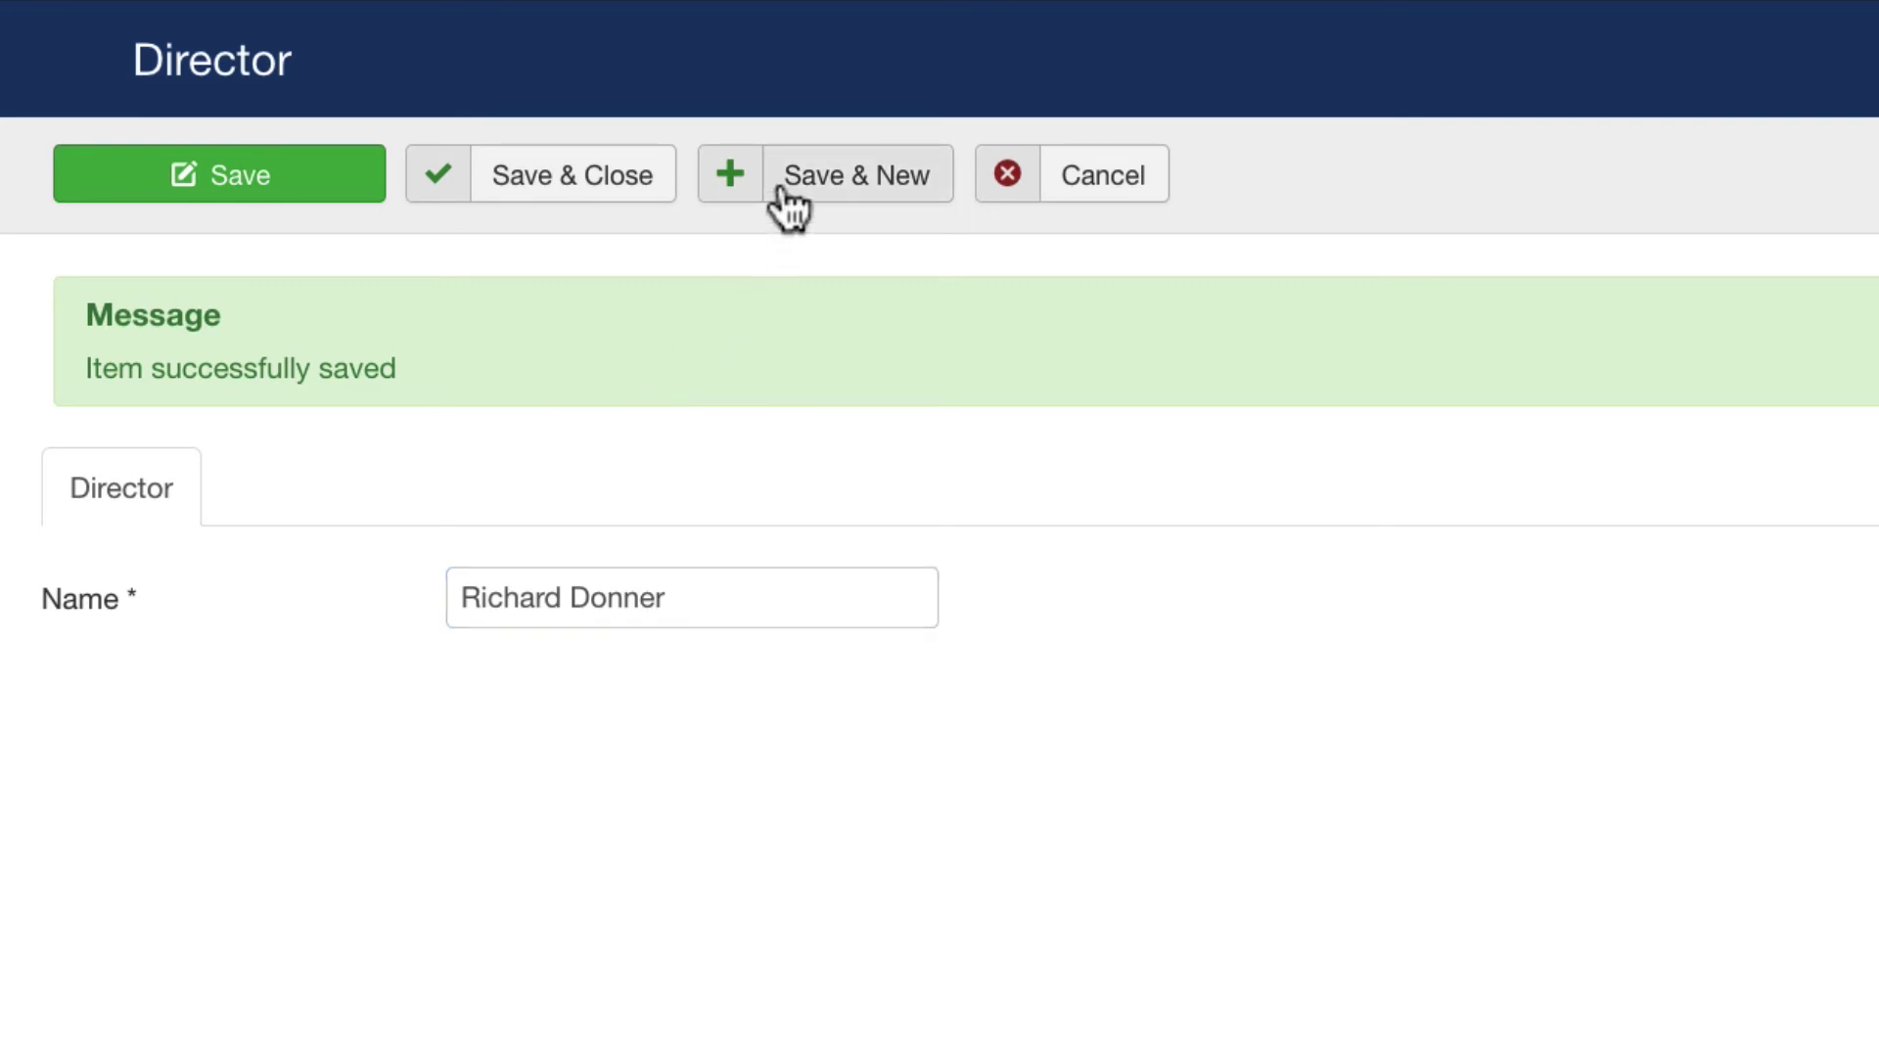
{"action": "left_click", "coordinate": [554, 593]}
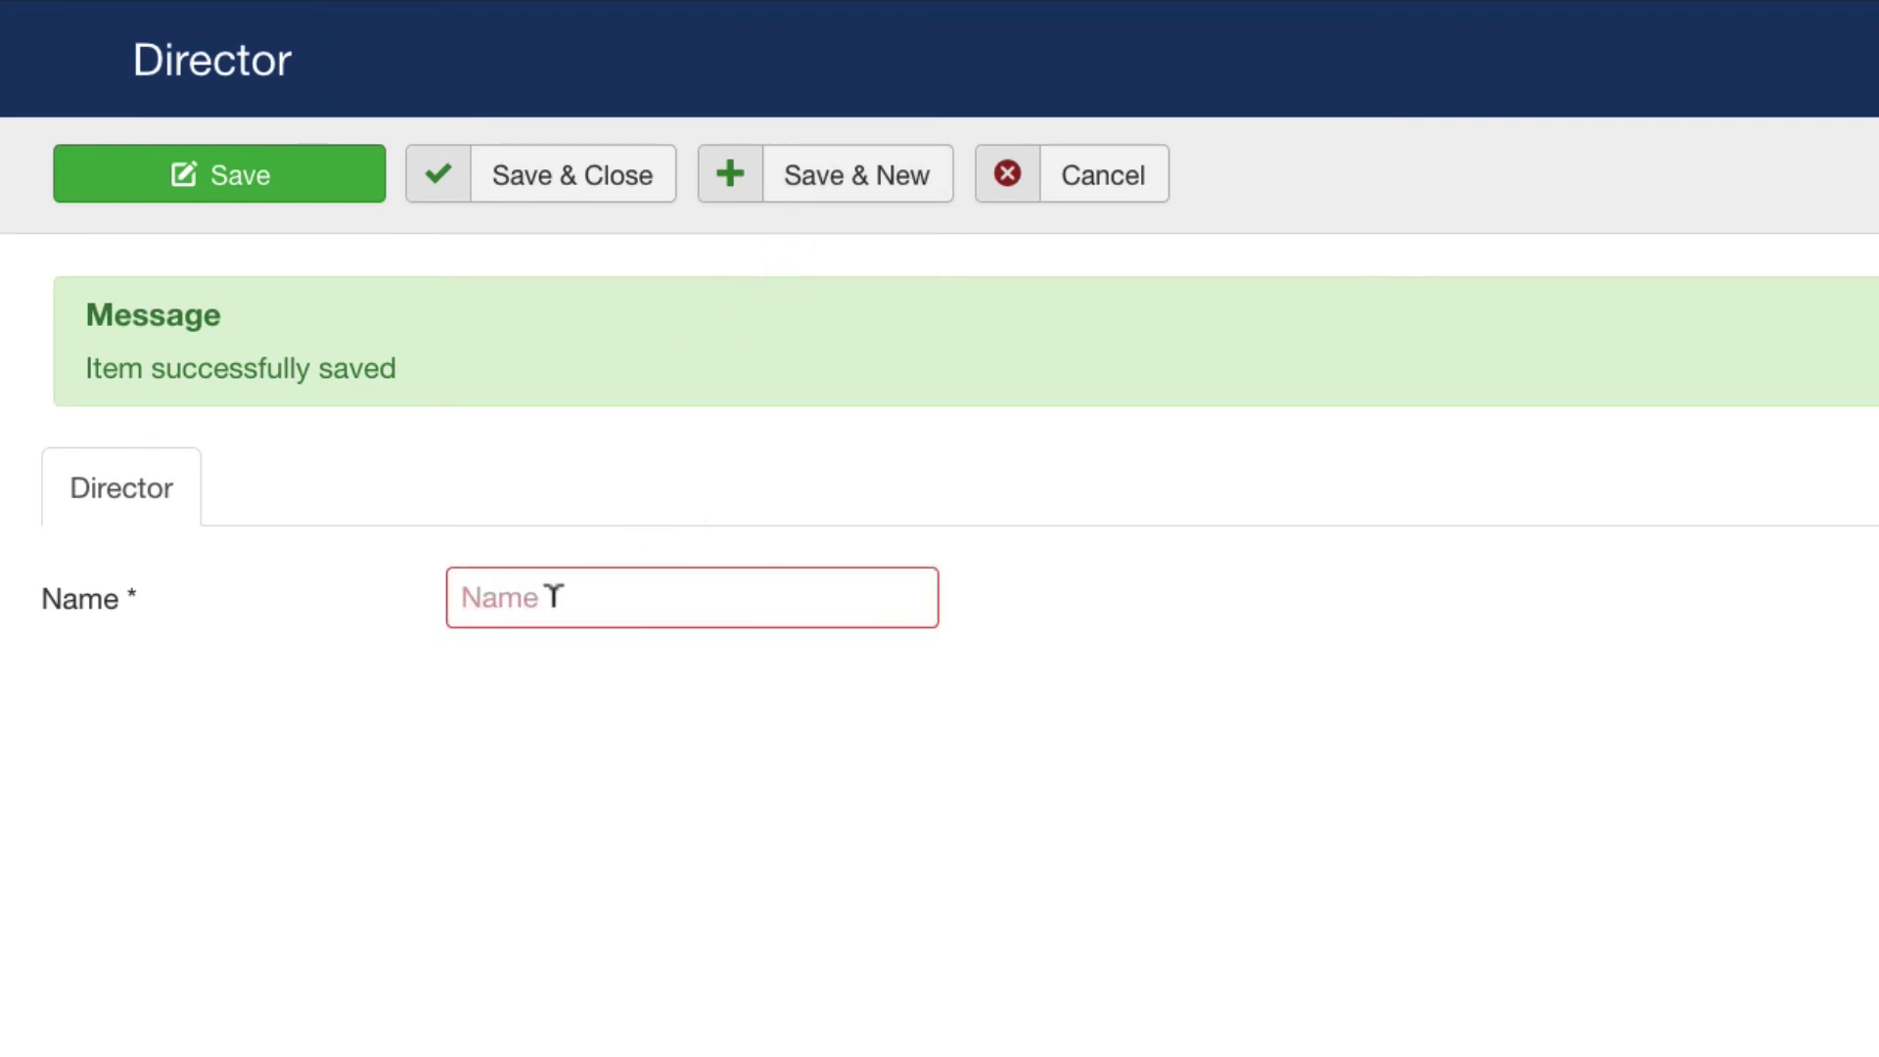
{"action": "type", "text": "P"}
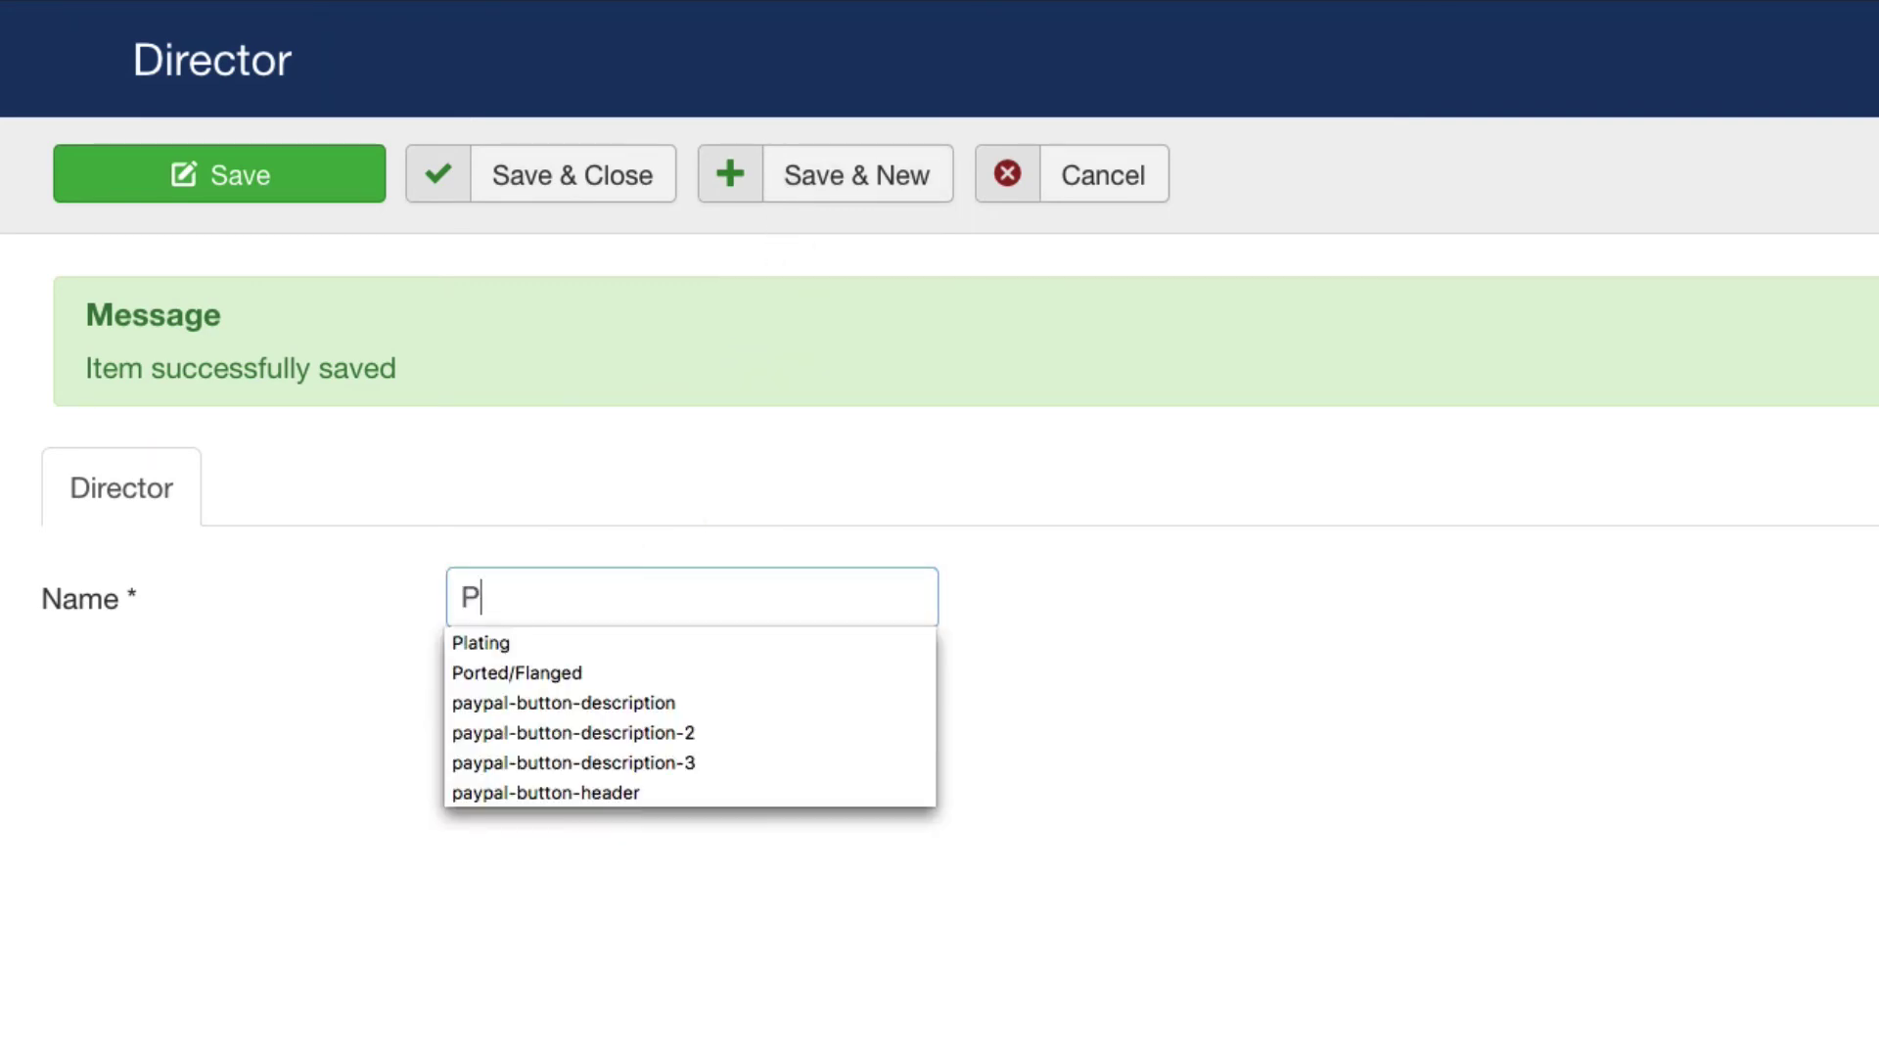
{"action": "type", "text": "enelope Spheeris"}
{"action": "left_click", "coordinate": [852, 189]}
{"action": "left_click", "coordinate": [578, 585]}
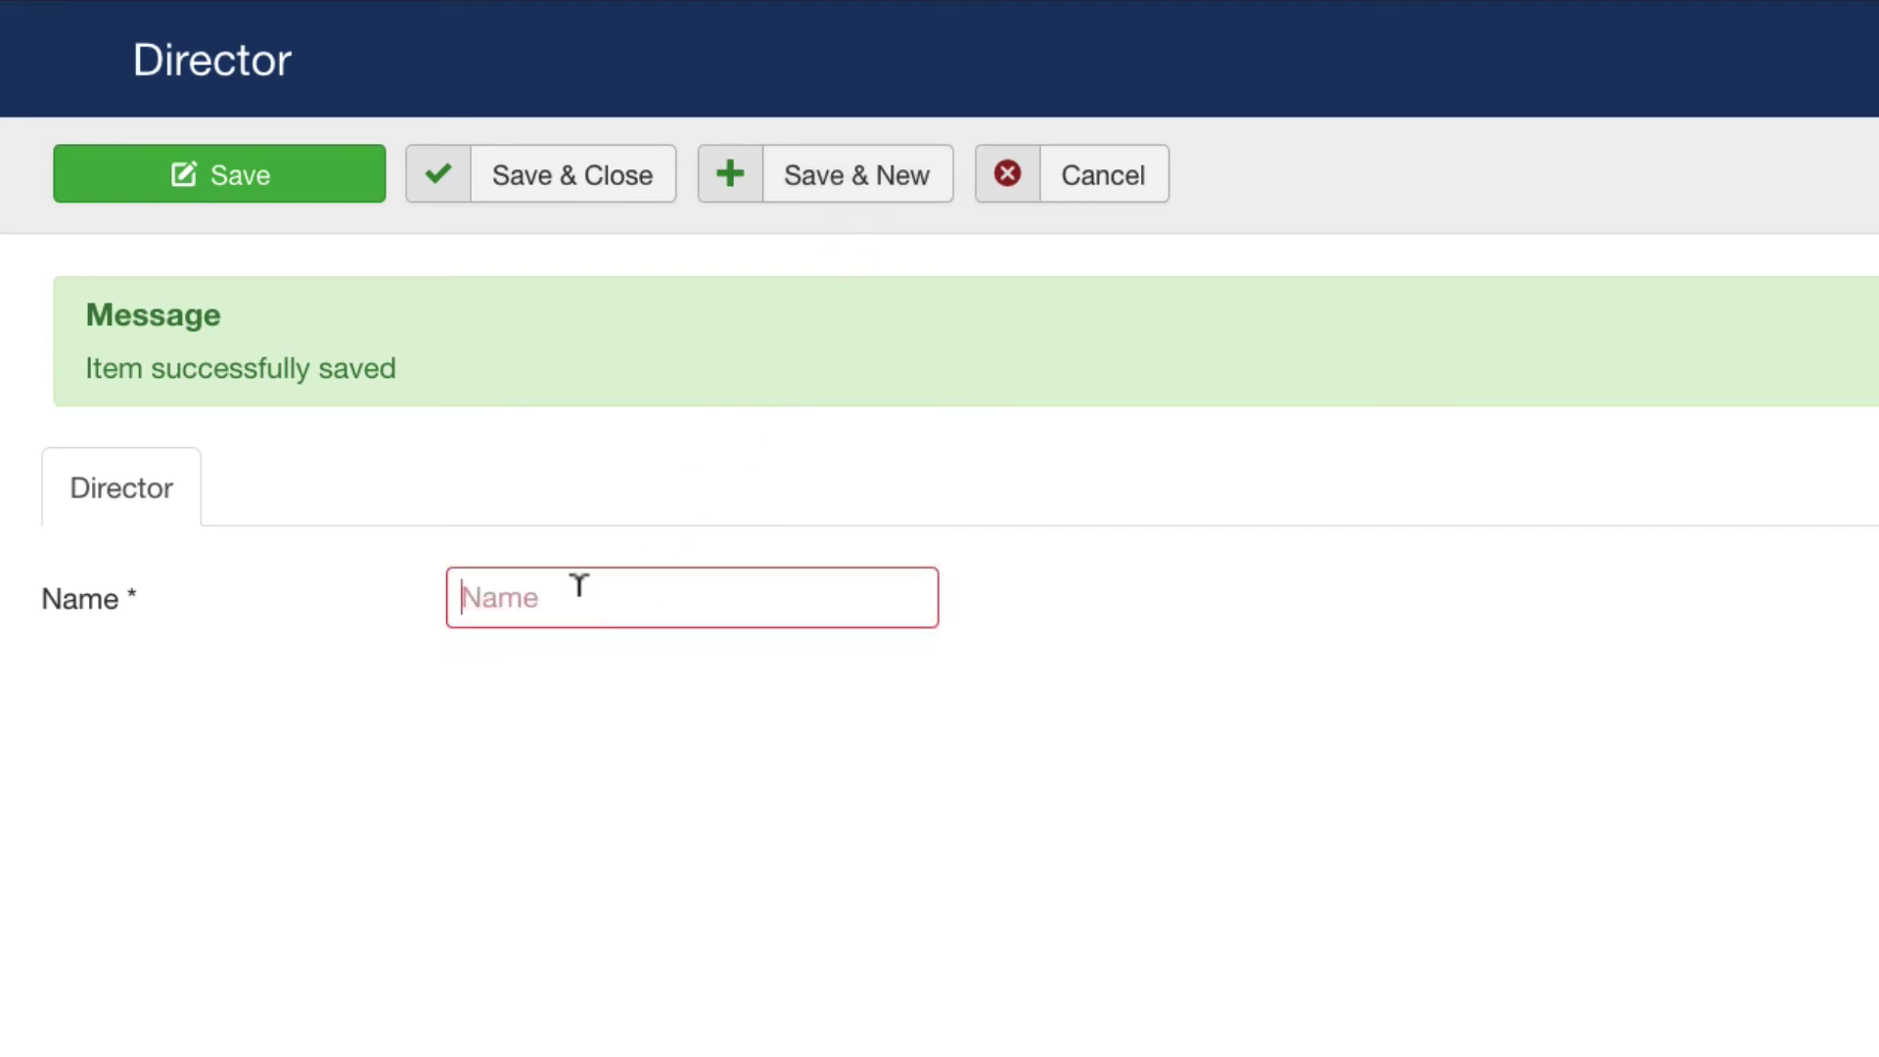
{"action": "type", "text": "Jared Hess"}
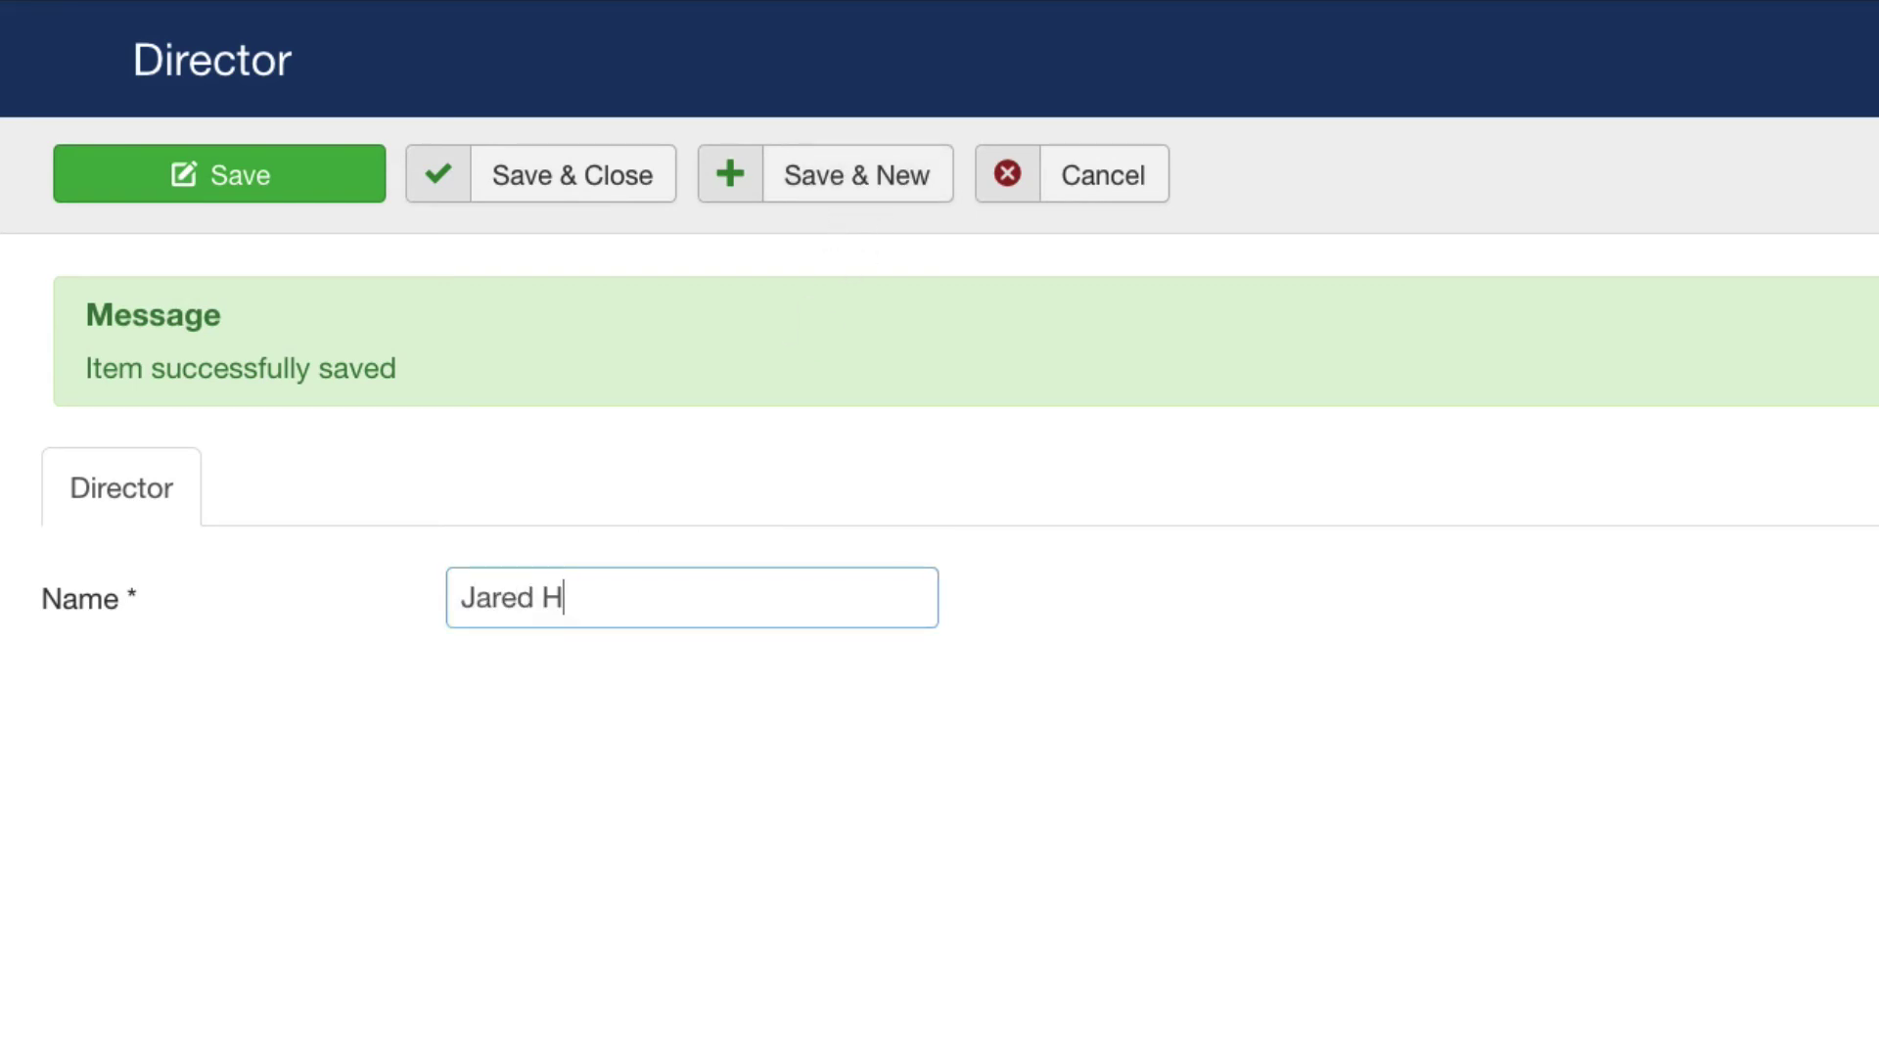
{"action": "left_click", "coordinate": [585, 196]}
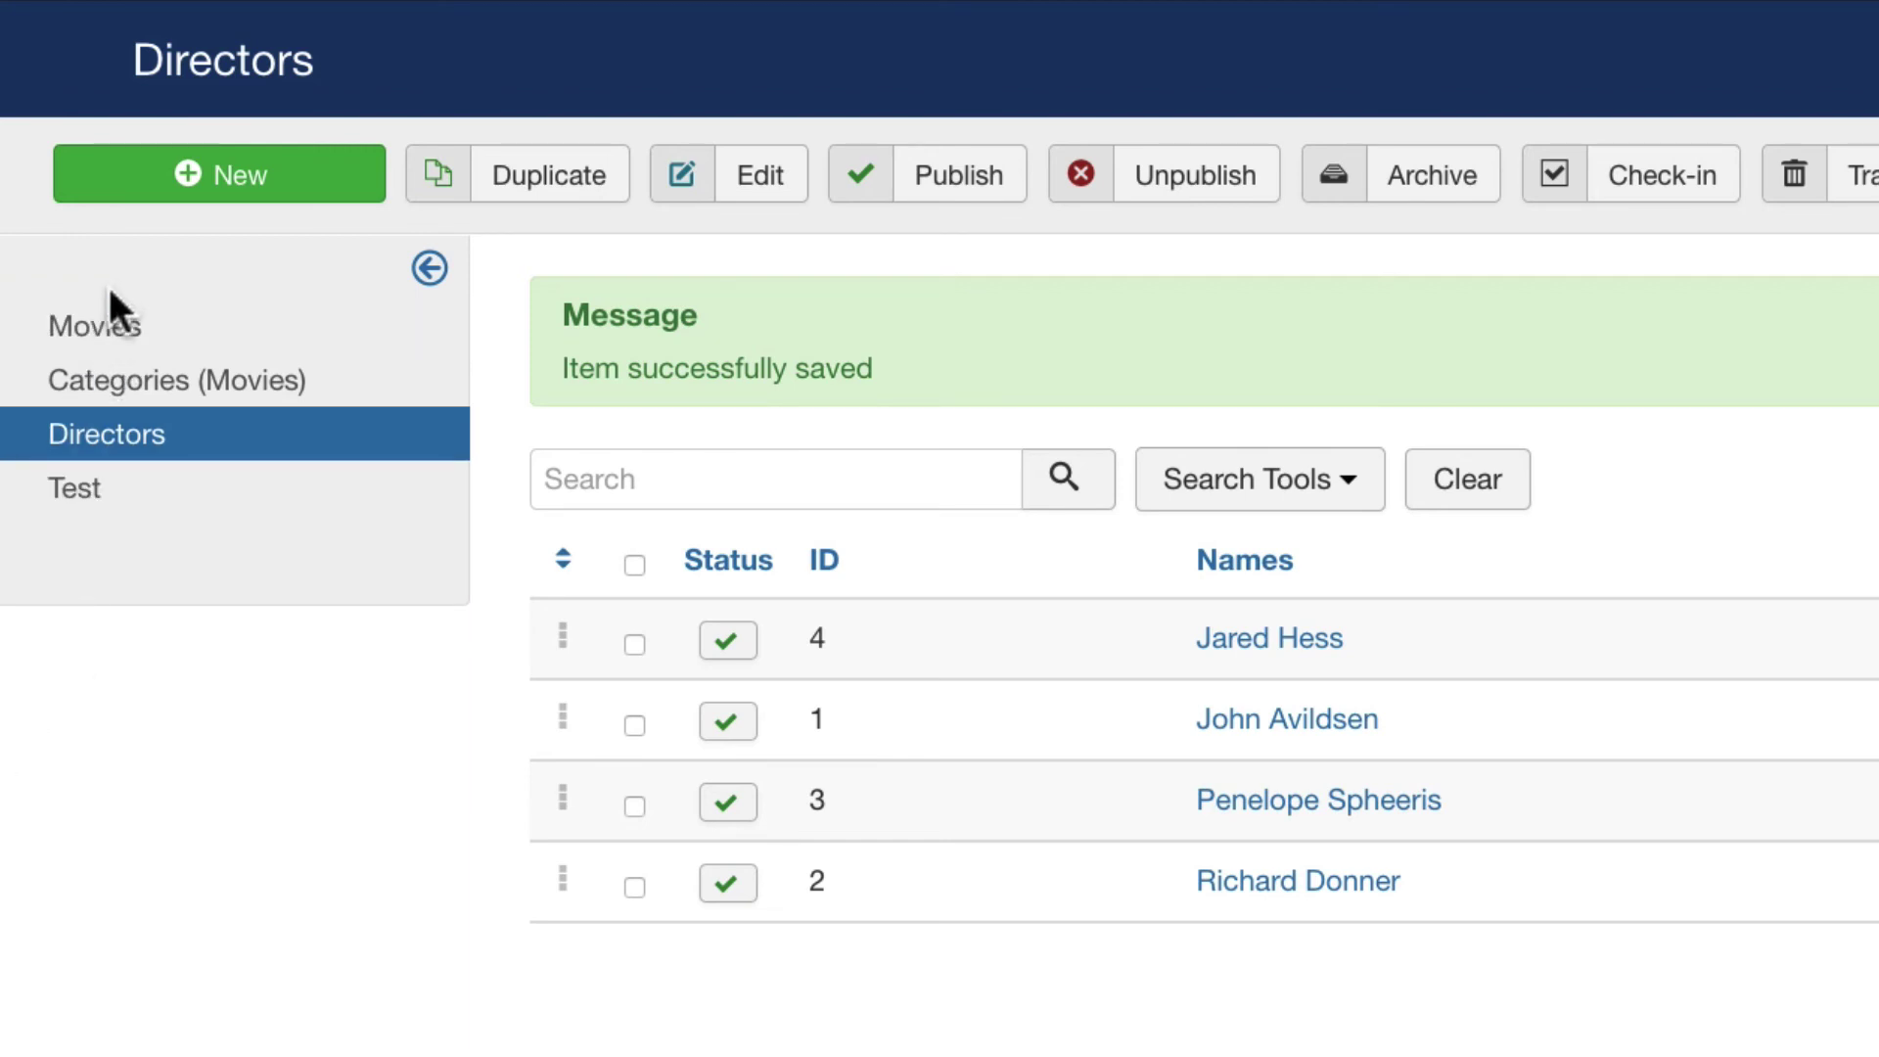
Start a new movie in the Movies list with status Published.
{"action": "left_click", "coordinate": [126, 339]}
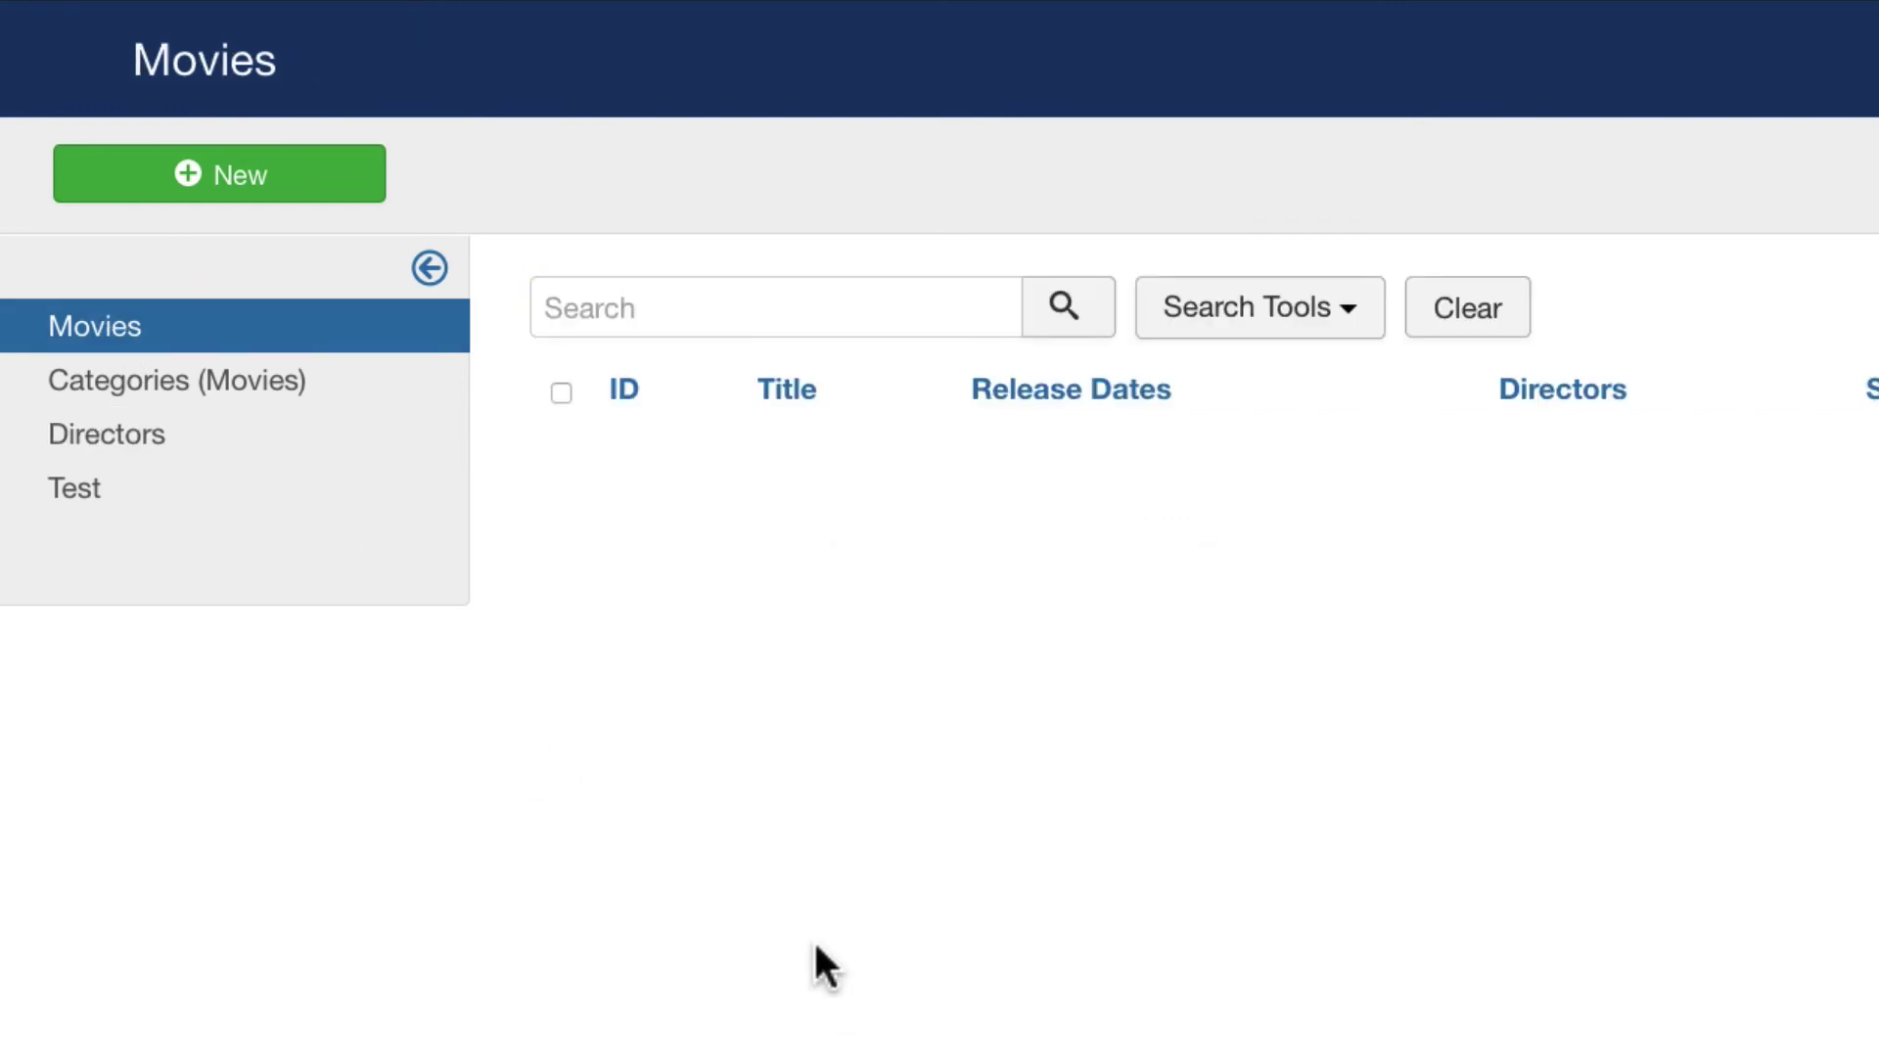
{"action": "left_click", "coordinate": [274, 193]}
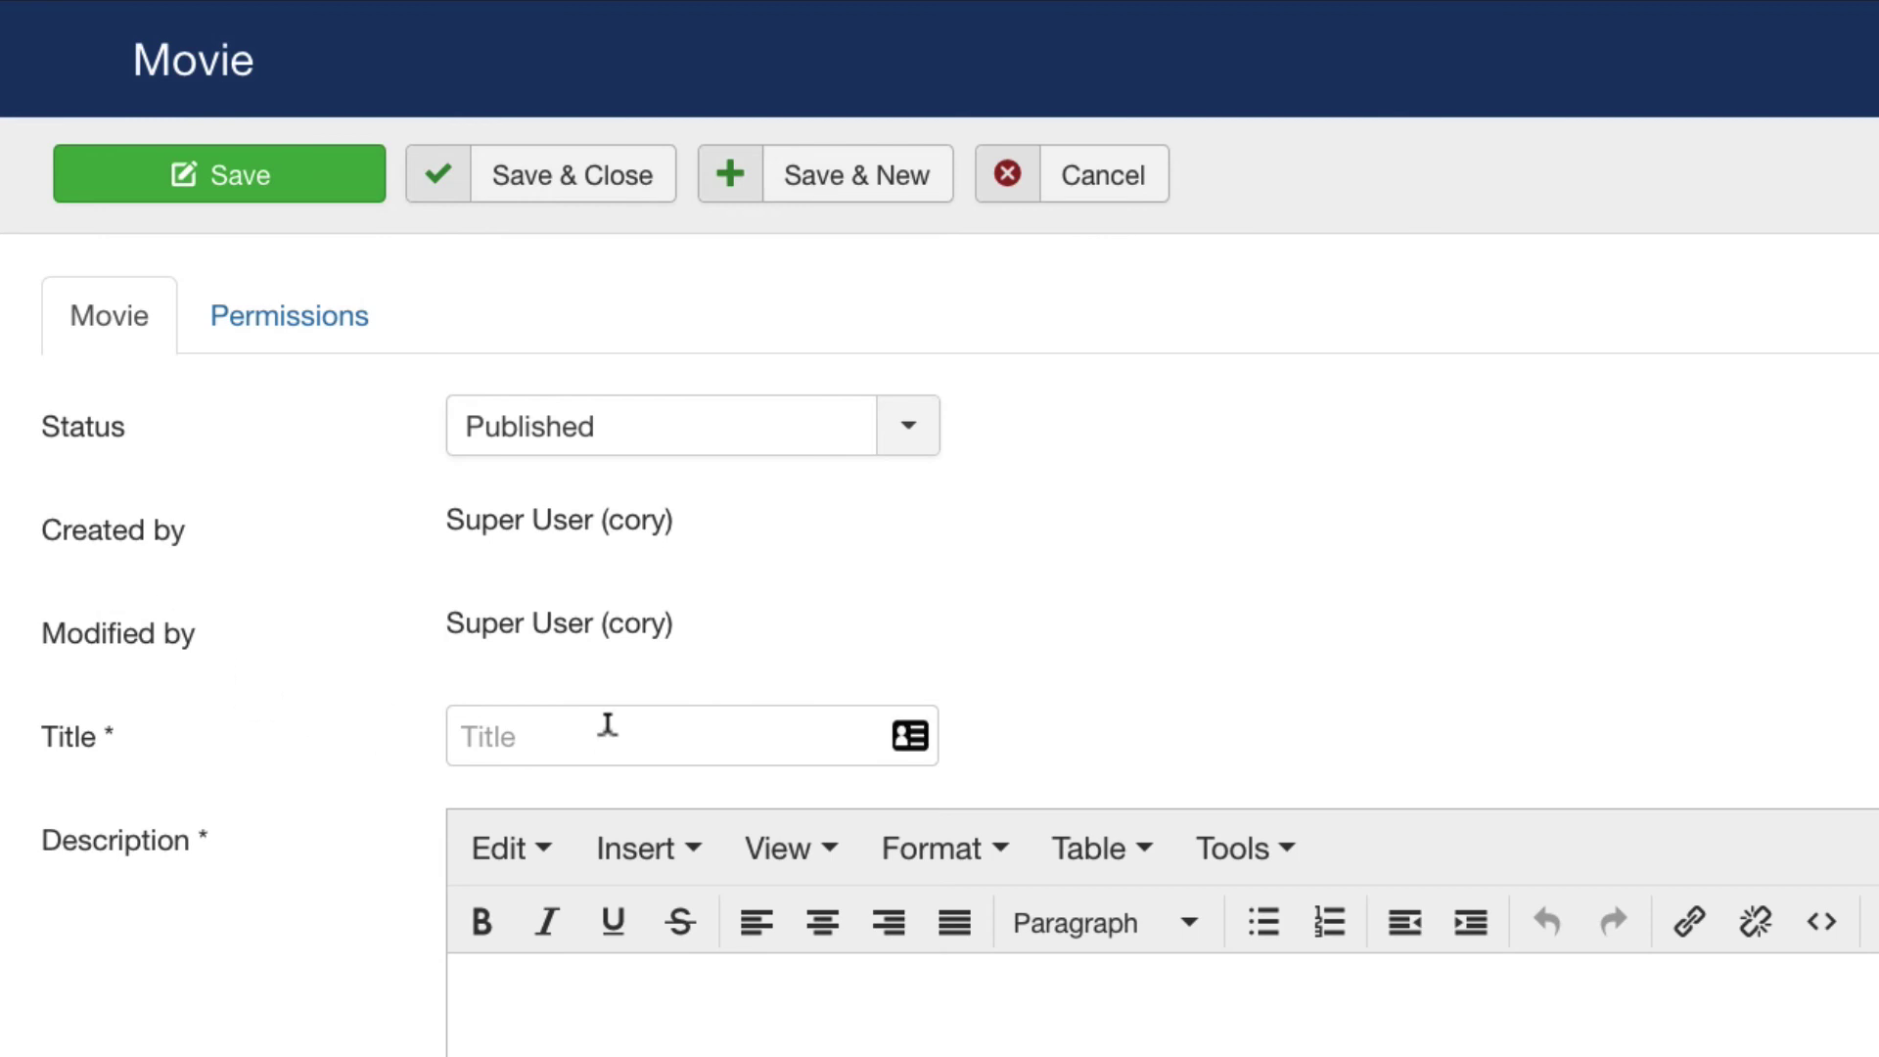
{"action": "left_click", "coordinate": [743, 430]}
{"action": "left_click", "coordinate": [725, 468]}
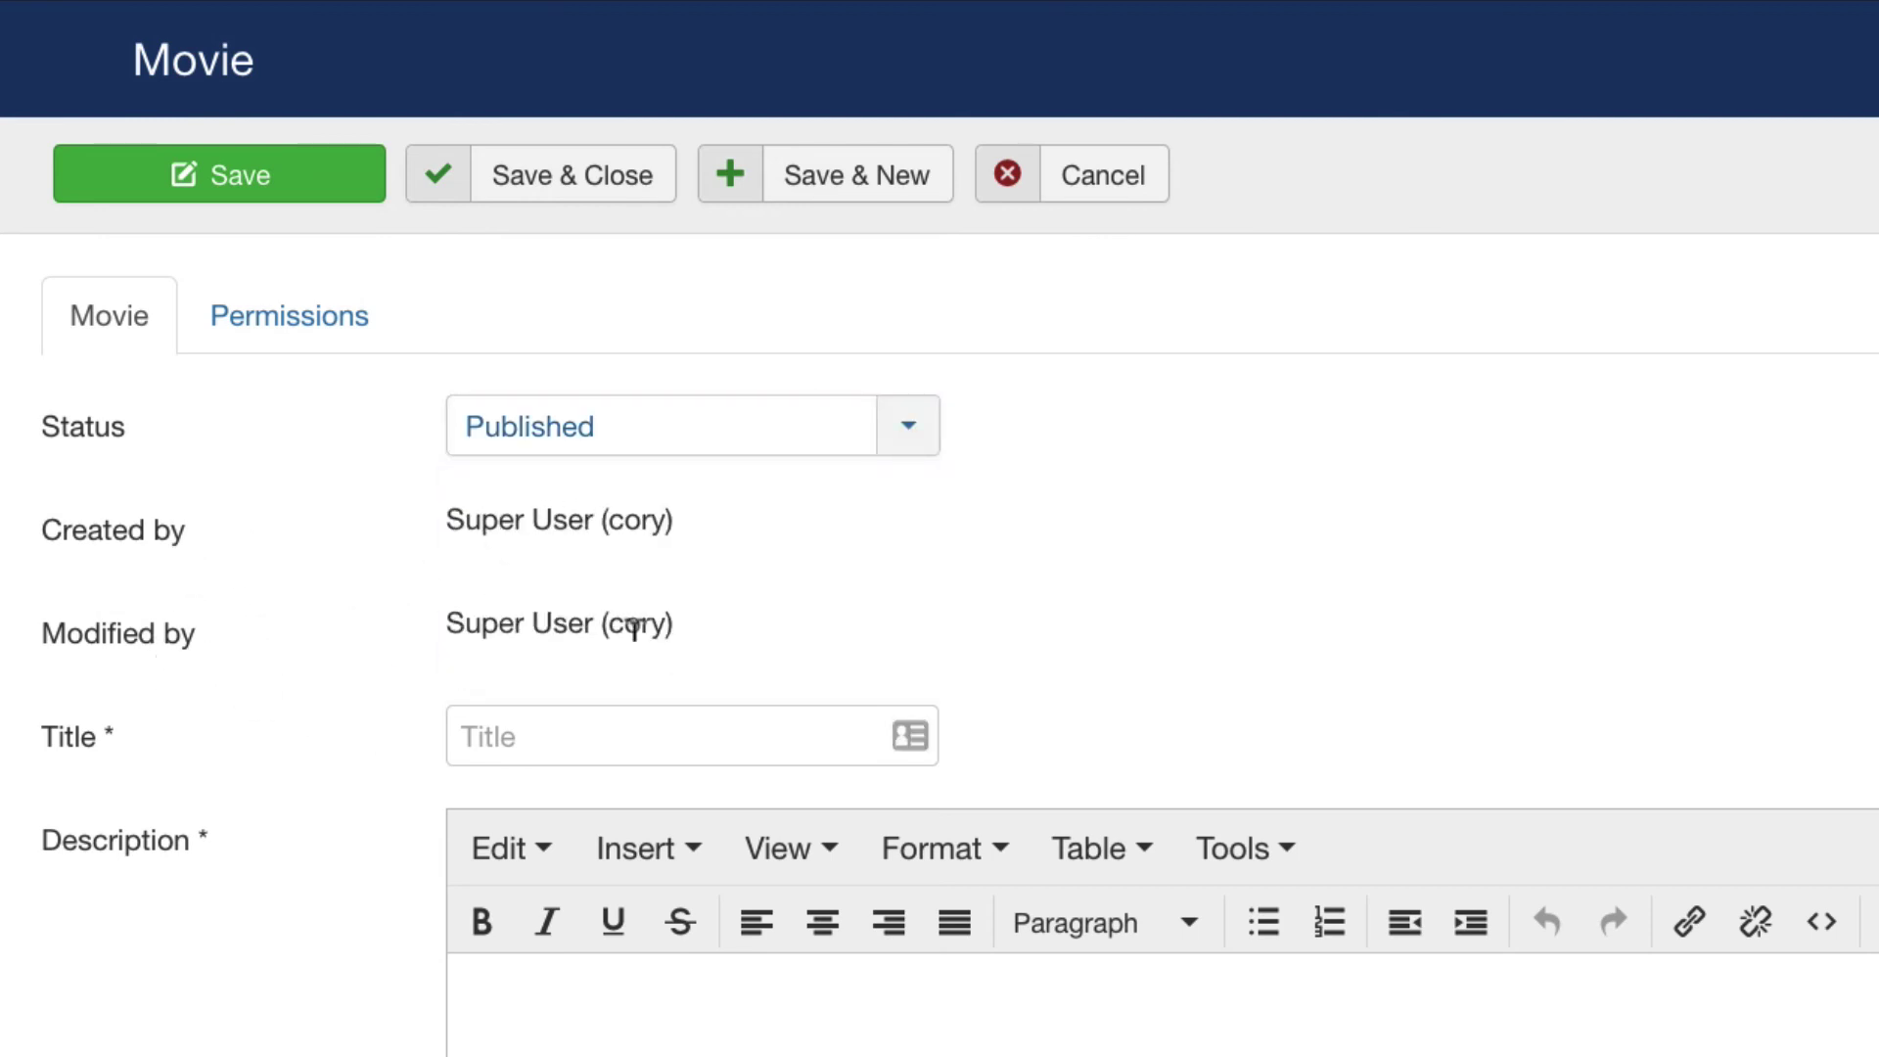
Title the movie 'The Karate Kid' with description 'This is a movie about a kid and karate.'.
{"action": "scroll", "coordinate": [560, 695], "scroll_direction": "down", "scroll_amount": 3}
{"action": "left_click", "coordinate": [541, 459]}
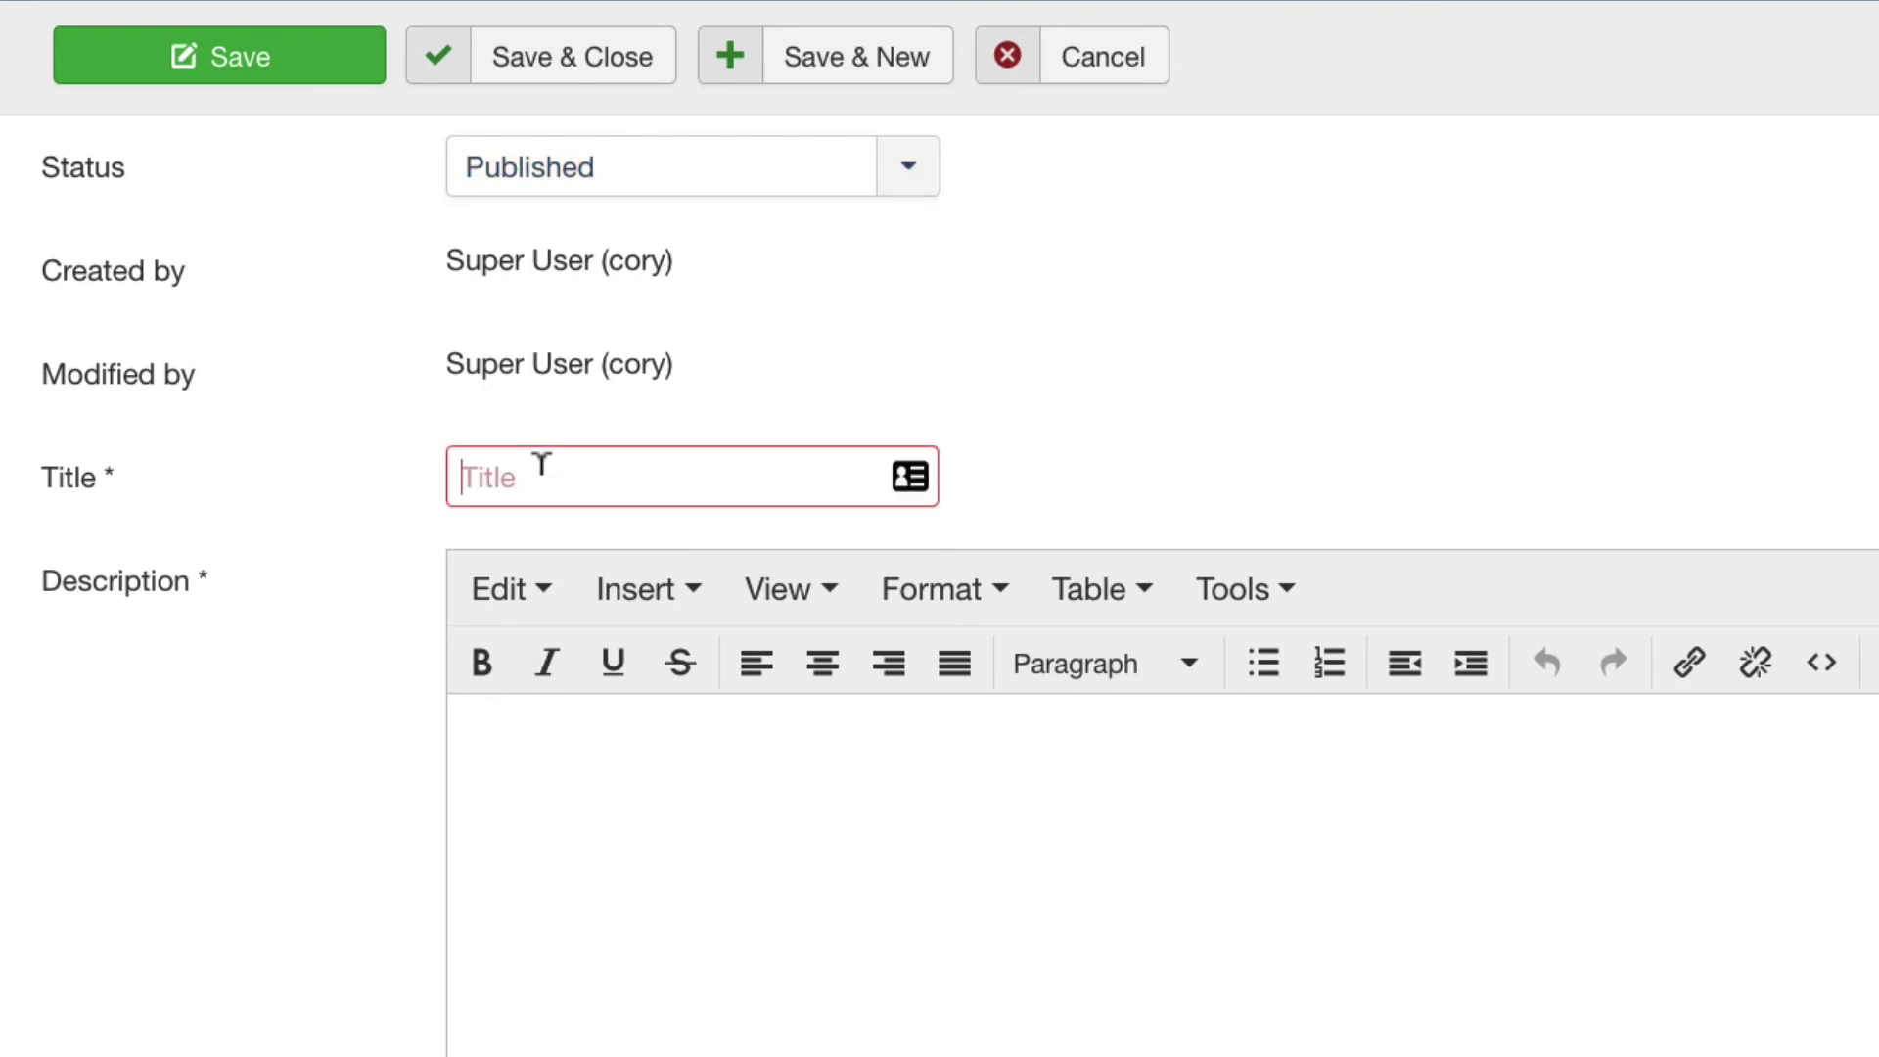
{"action": "type", "text": "Karr"}
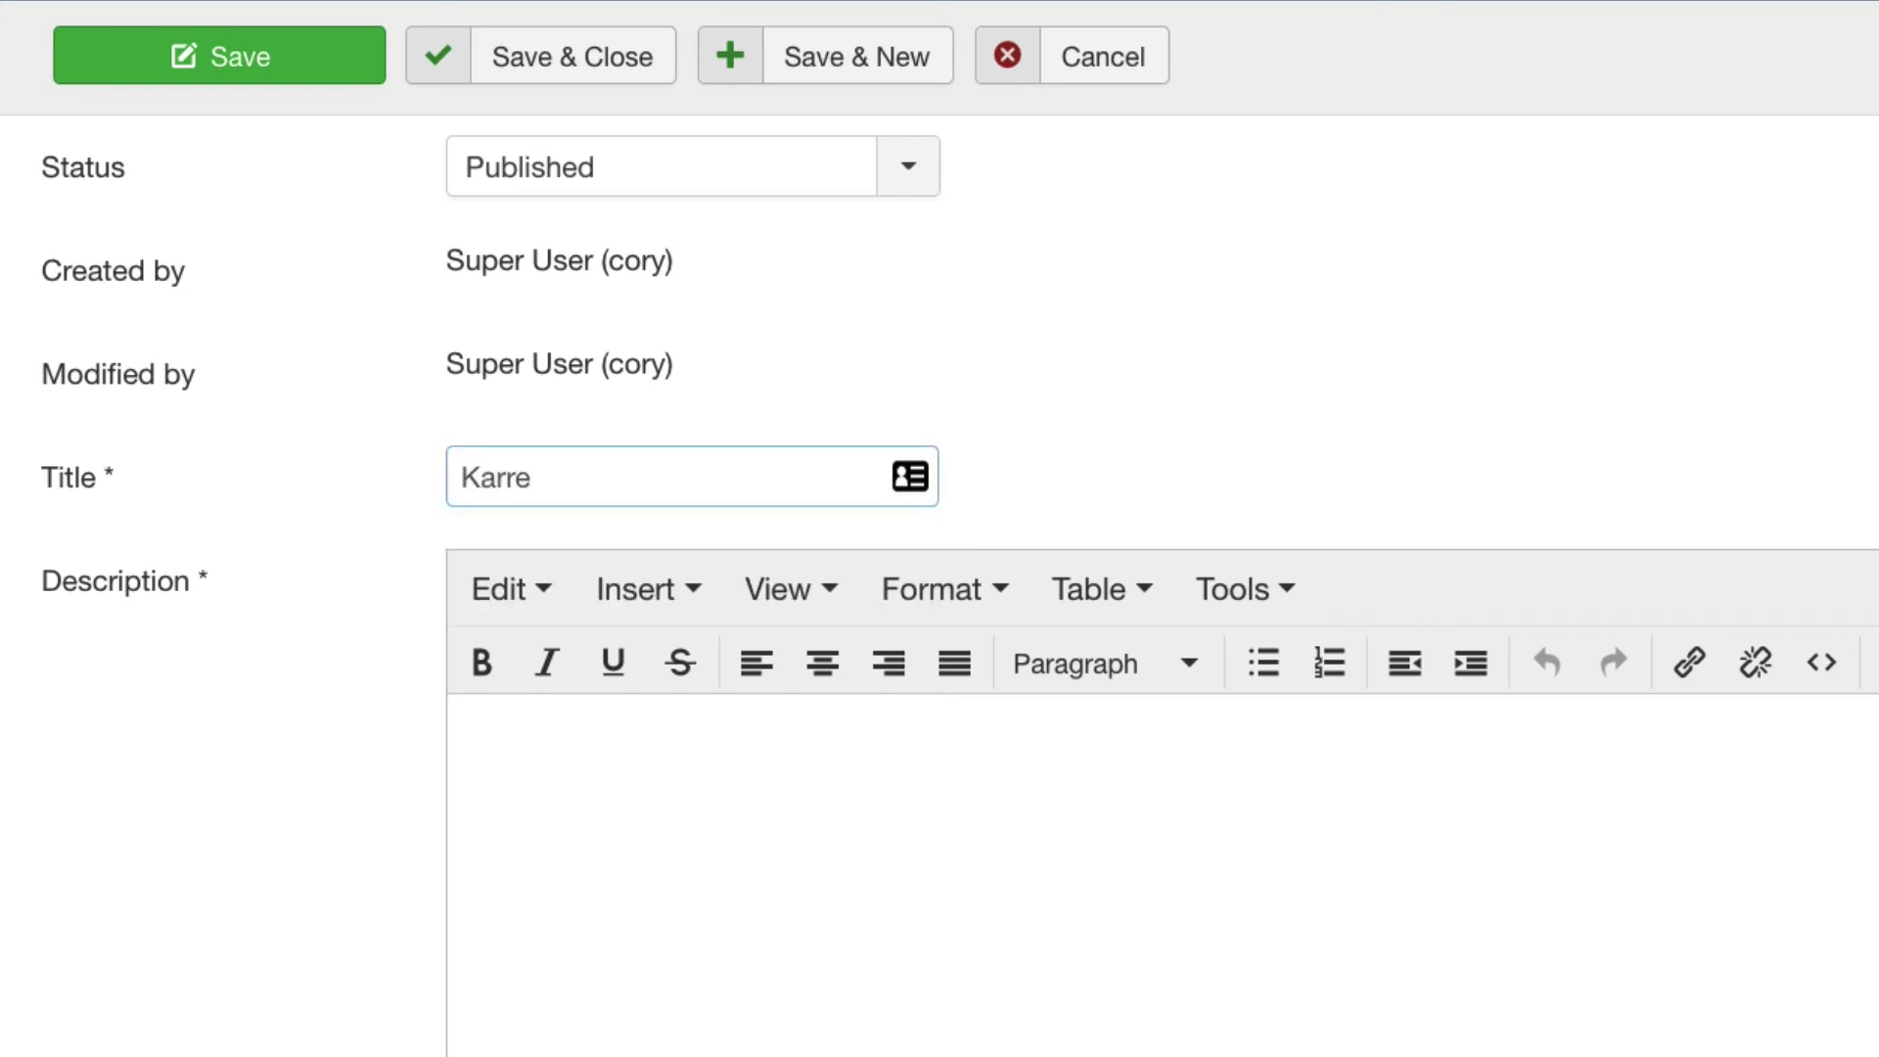
{"action": "key", "text": "BackSpace"}
{"action": "type", "text": "at"}
{"action": "key", "text": "Down"}
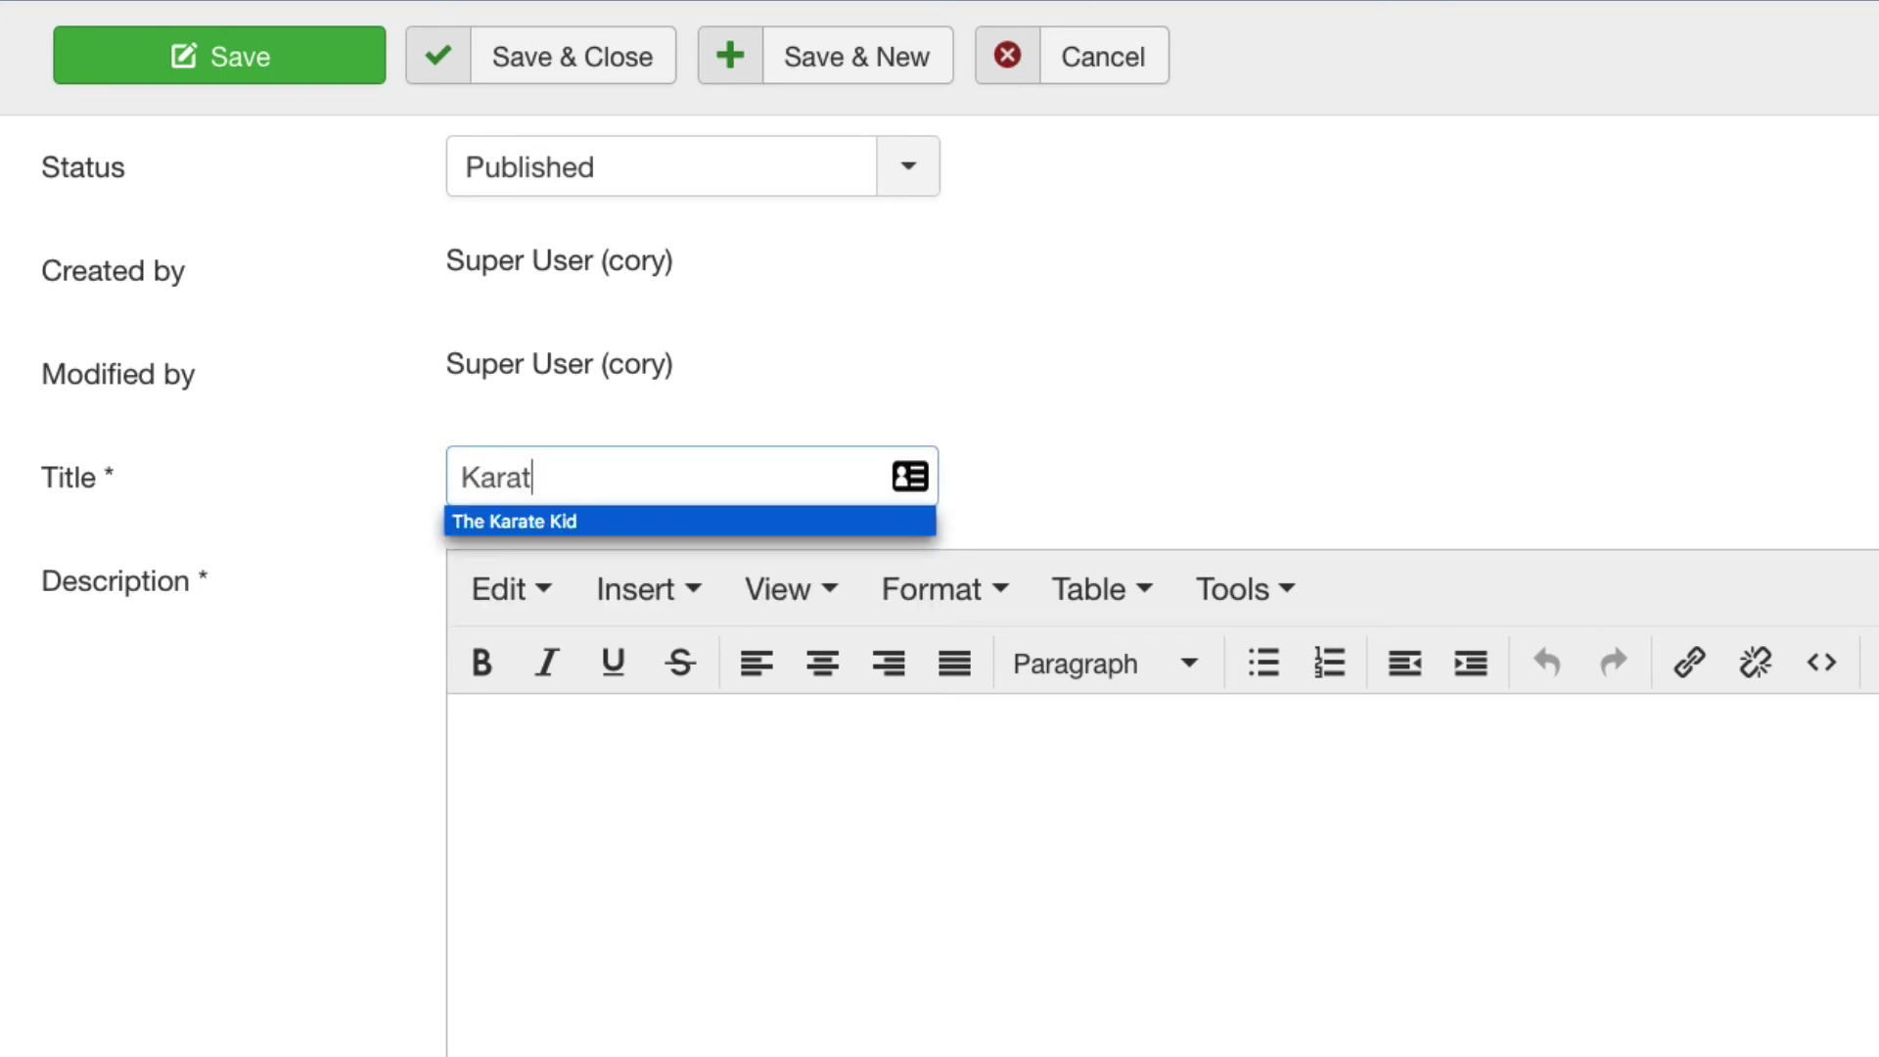
{"action": "key", "text": "Return"}
{"action": "key", "text": "Tab"}
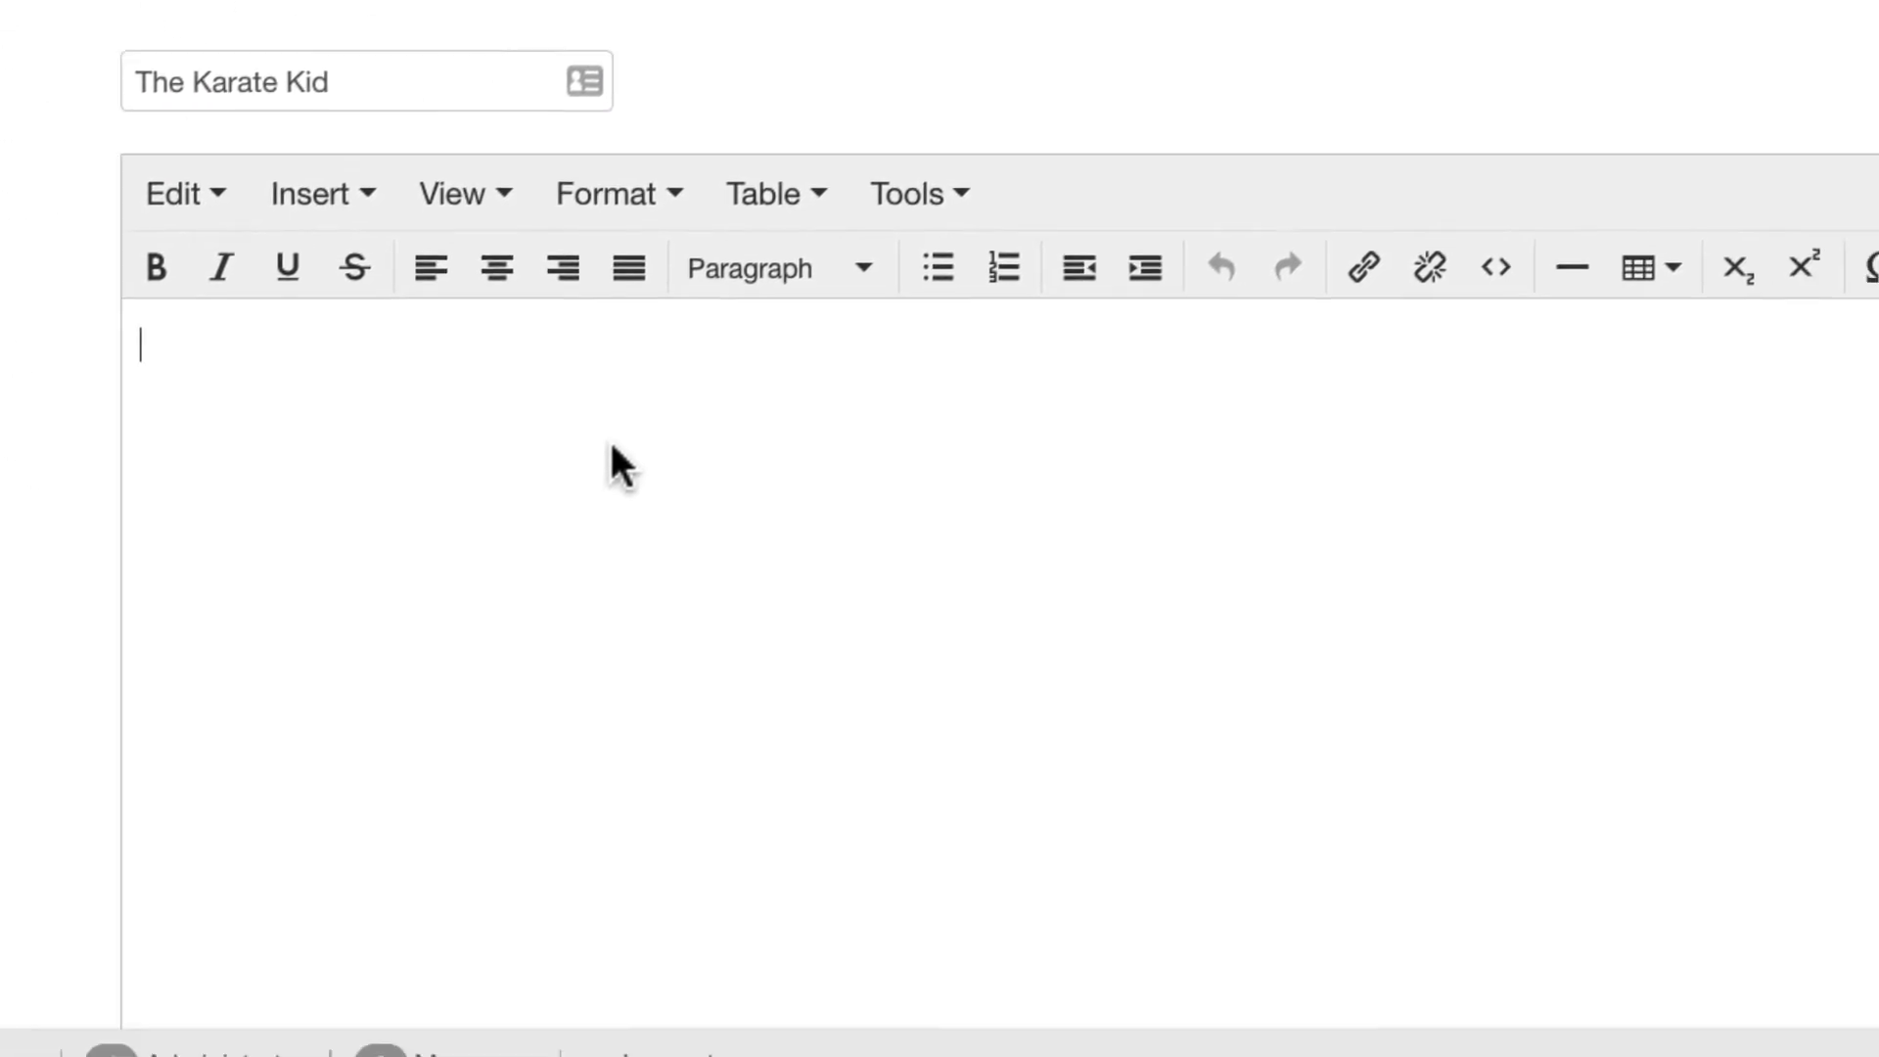
{"action": "type", "text": "This is"}
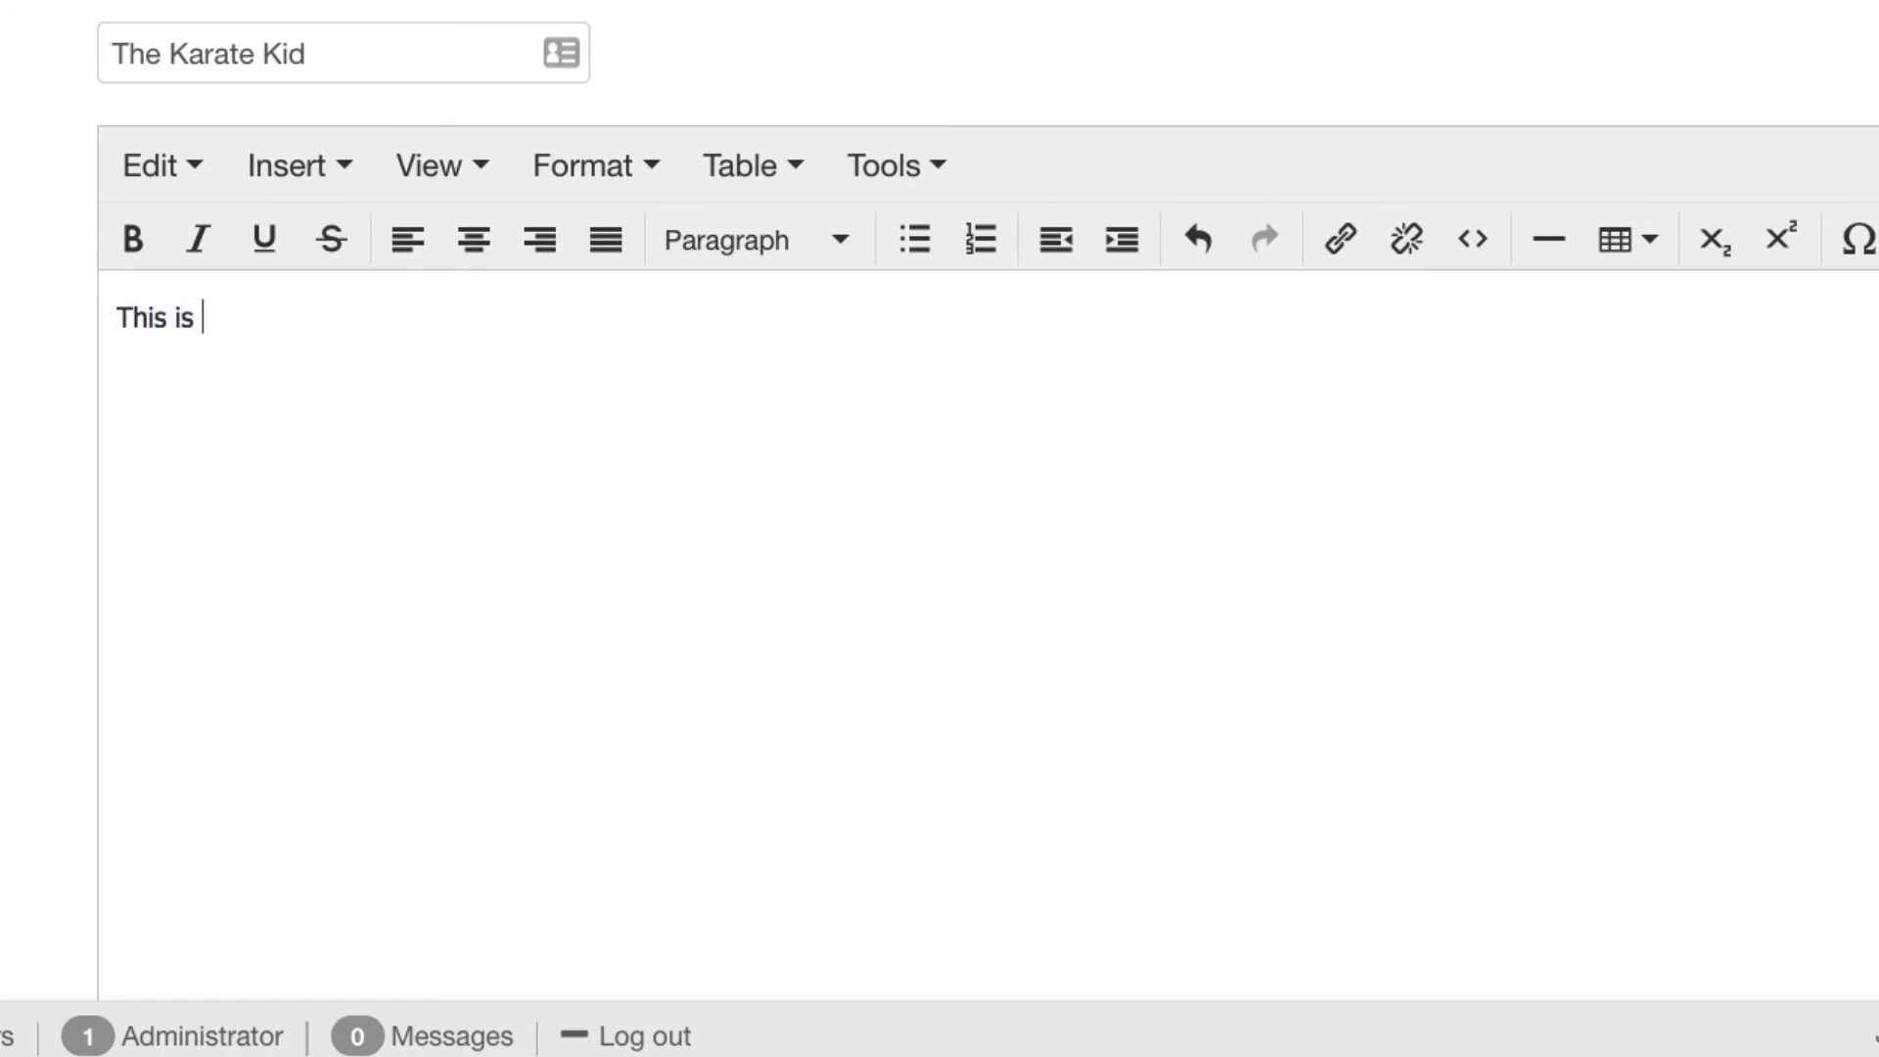
{"action": "type", "text": " a movie about a "}
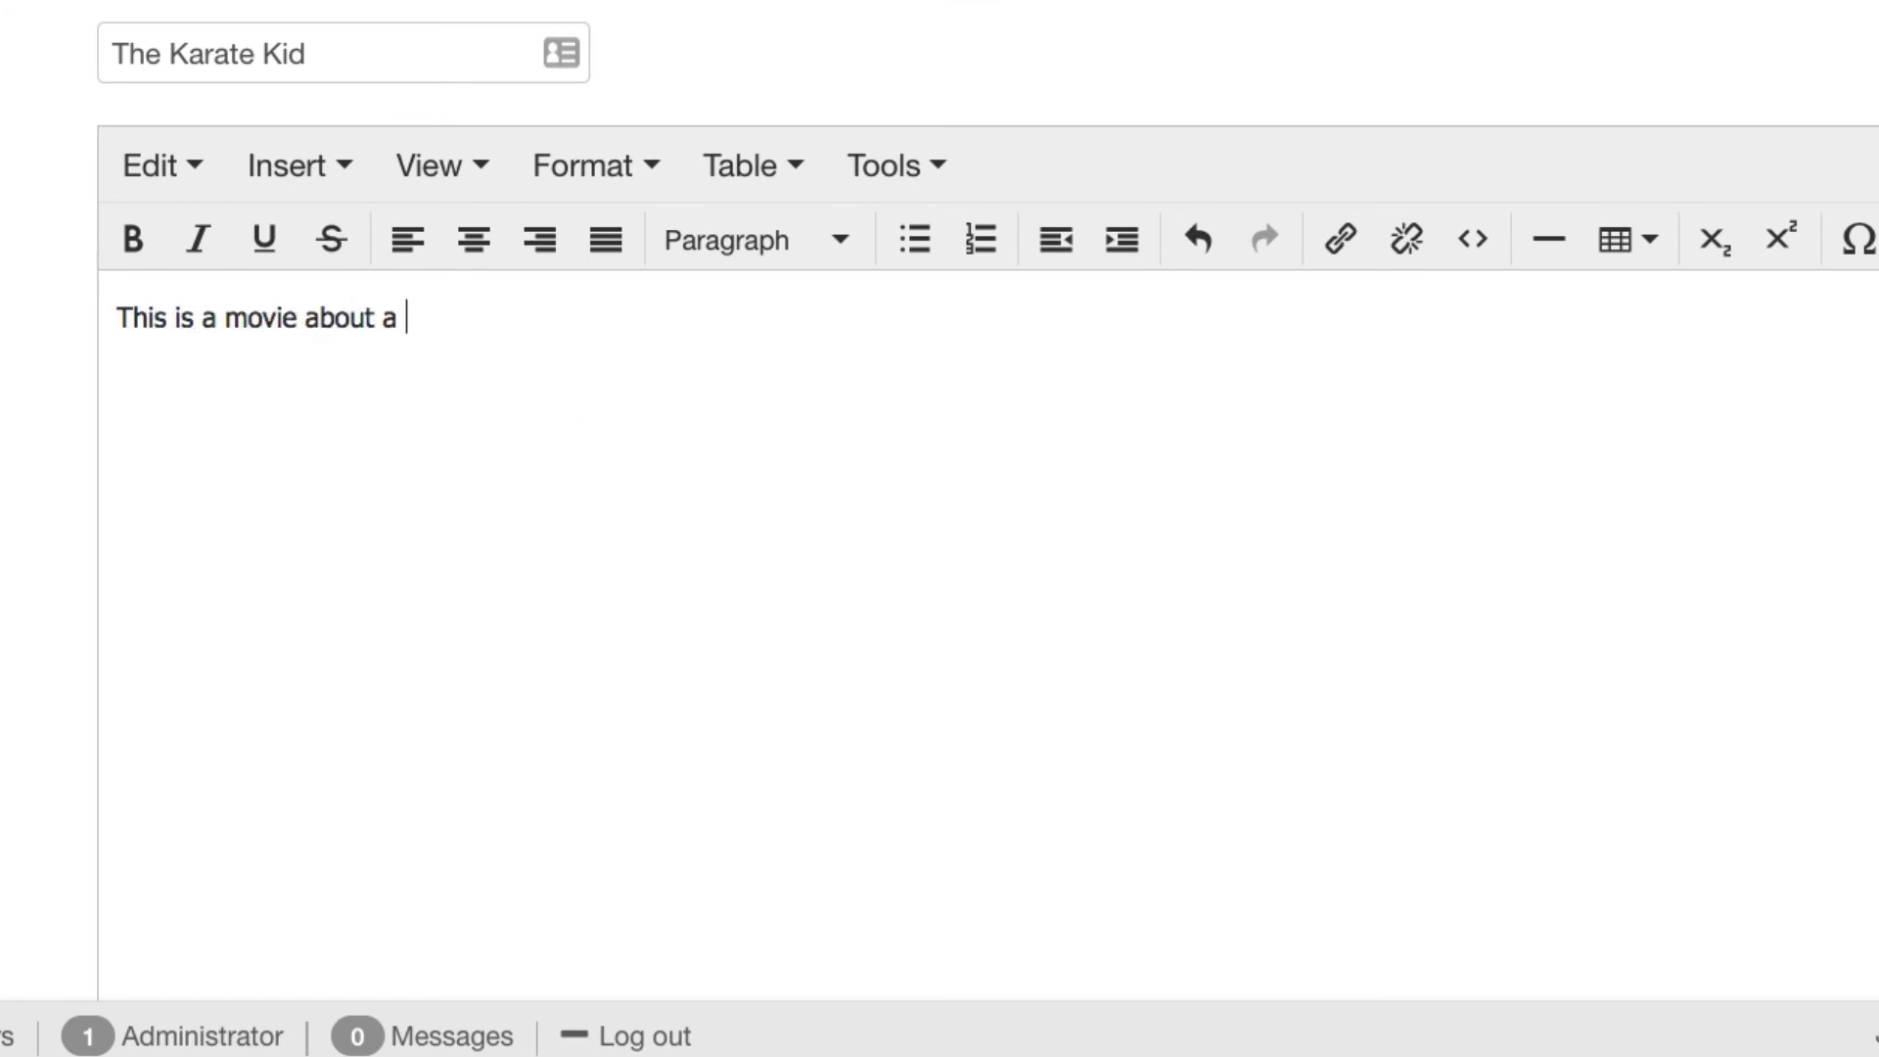
{"action": "type", "text": "kid"}
{"action": "type", "text": "and karate."}
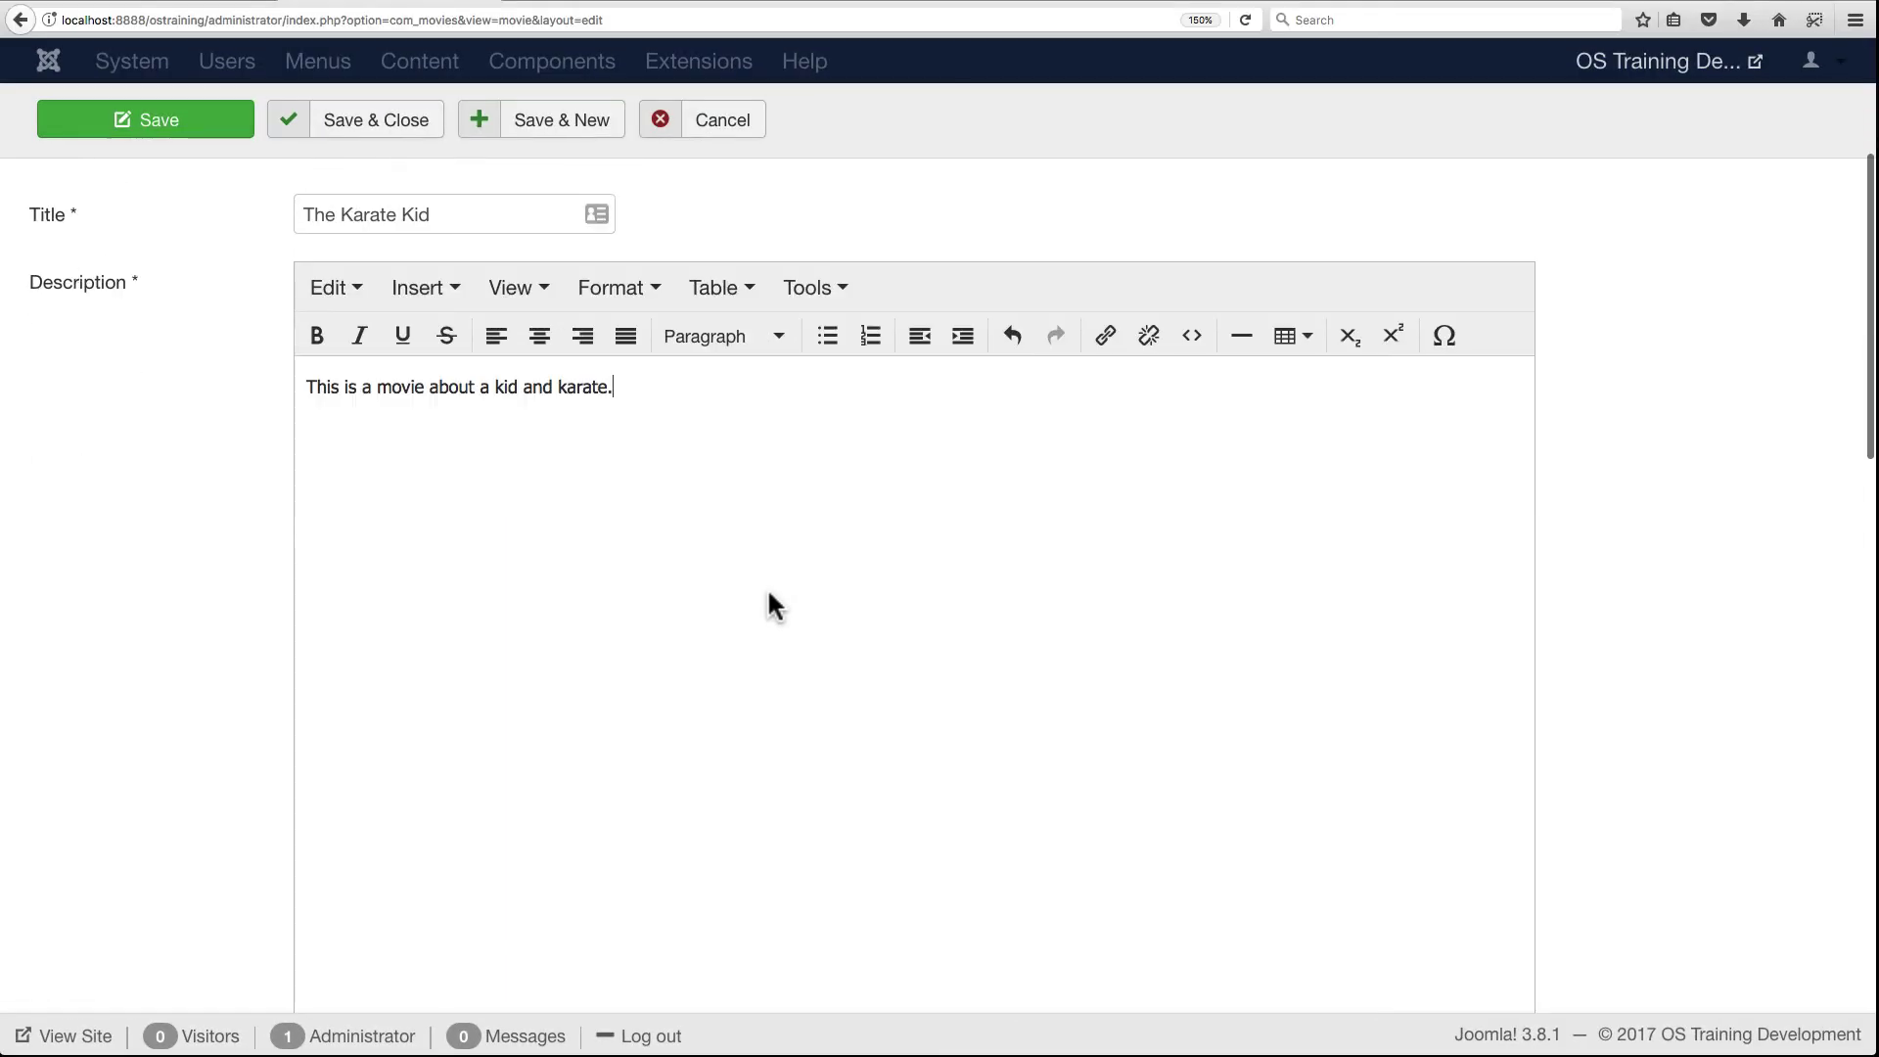
Set the movie's release date to 1984-06-22 using the calendar.
{"action": "scroll", "coordinate": [220, 566], "scroll_direction": "down", "scroll_amount": 3}
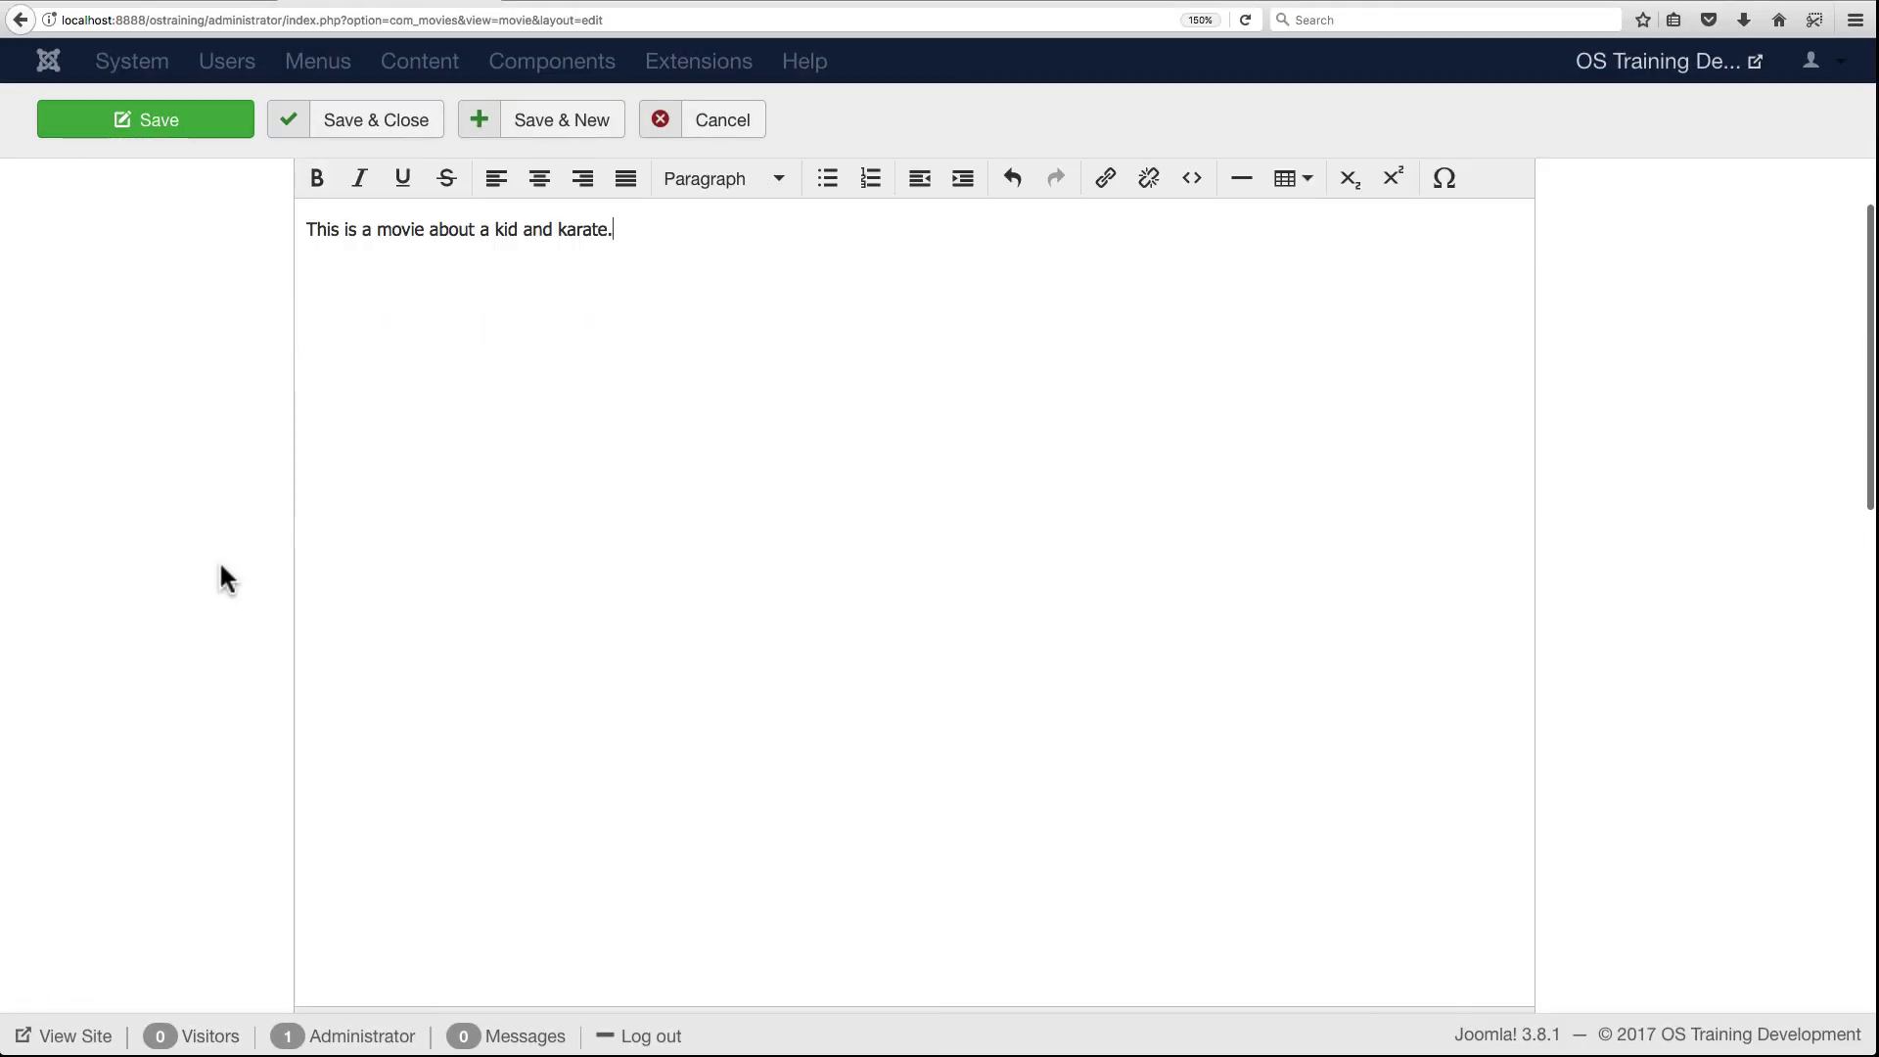
{"action": "scroll", "coordinate": [220, 566], "scroll_direction": "down", "scroll_amount": 10}
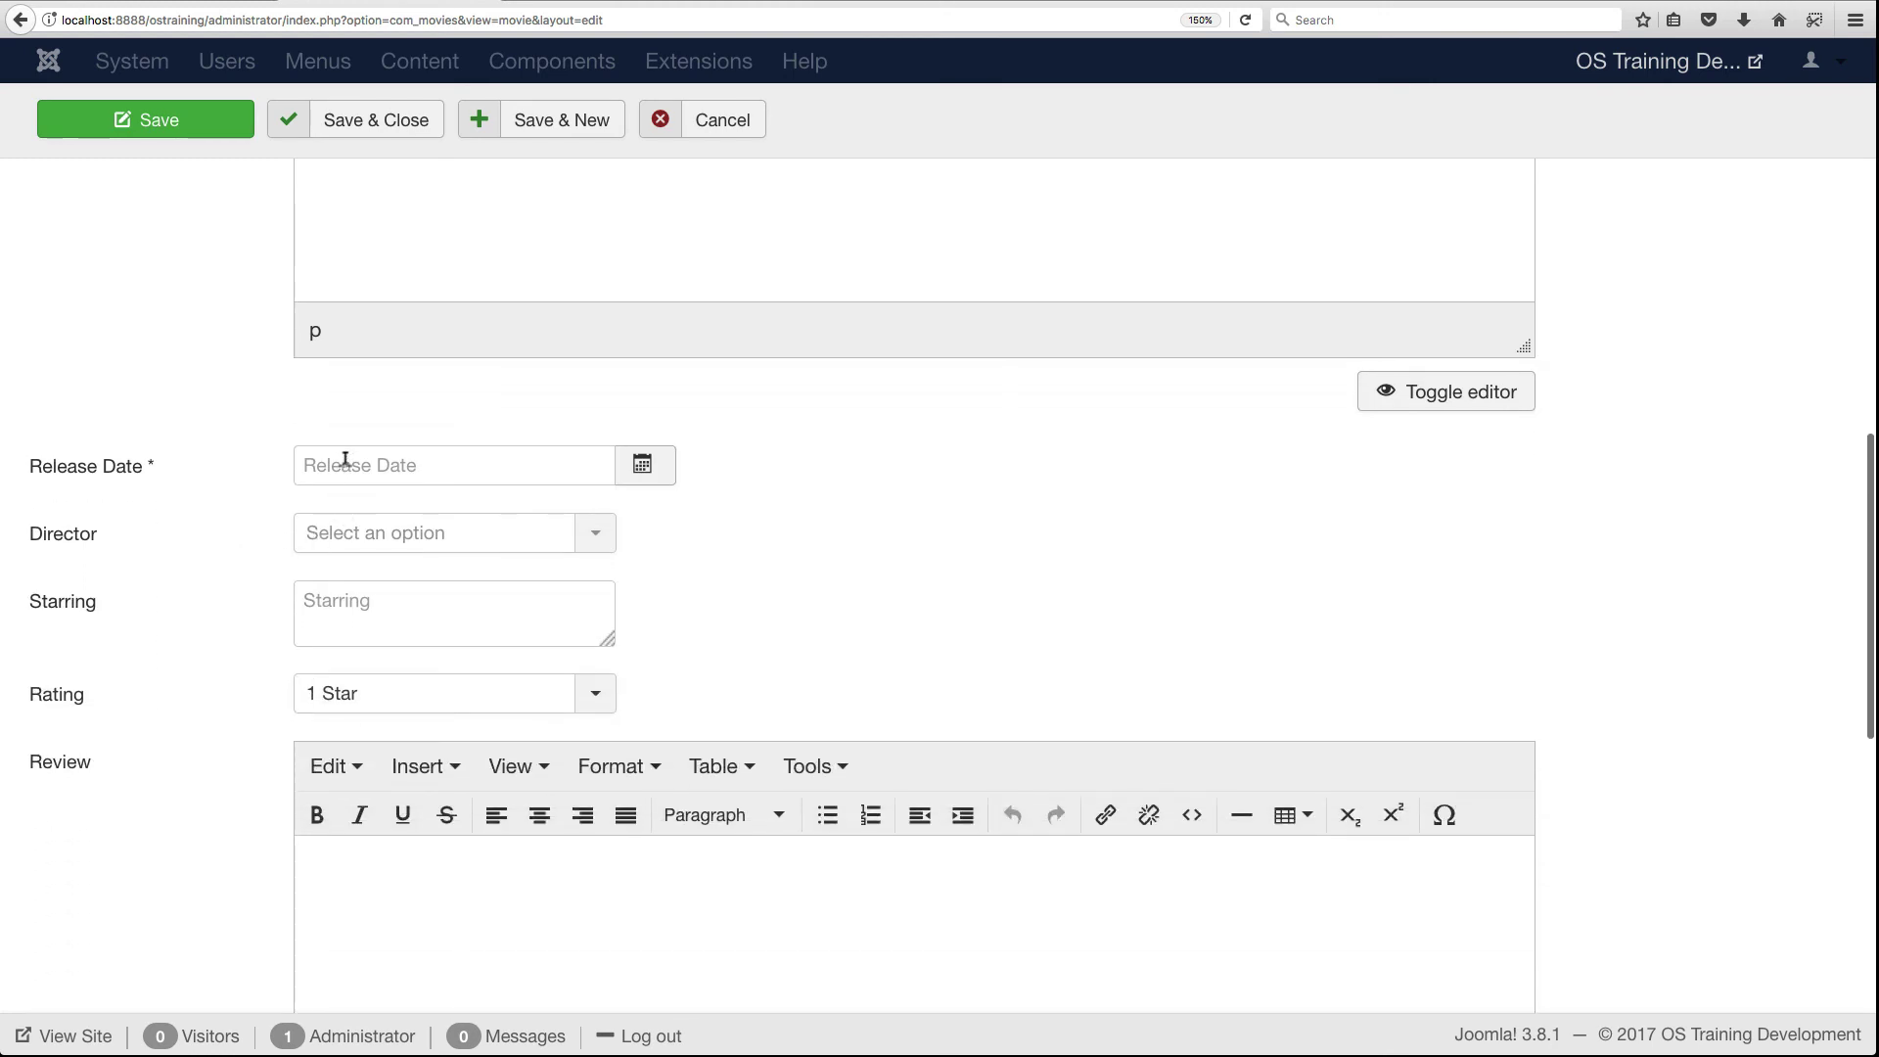
{"action": "left_click", "coordinate": [346, 459]}
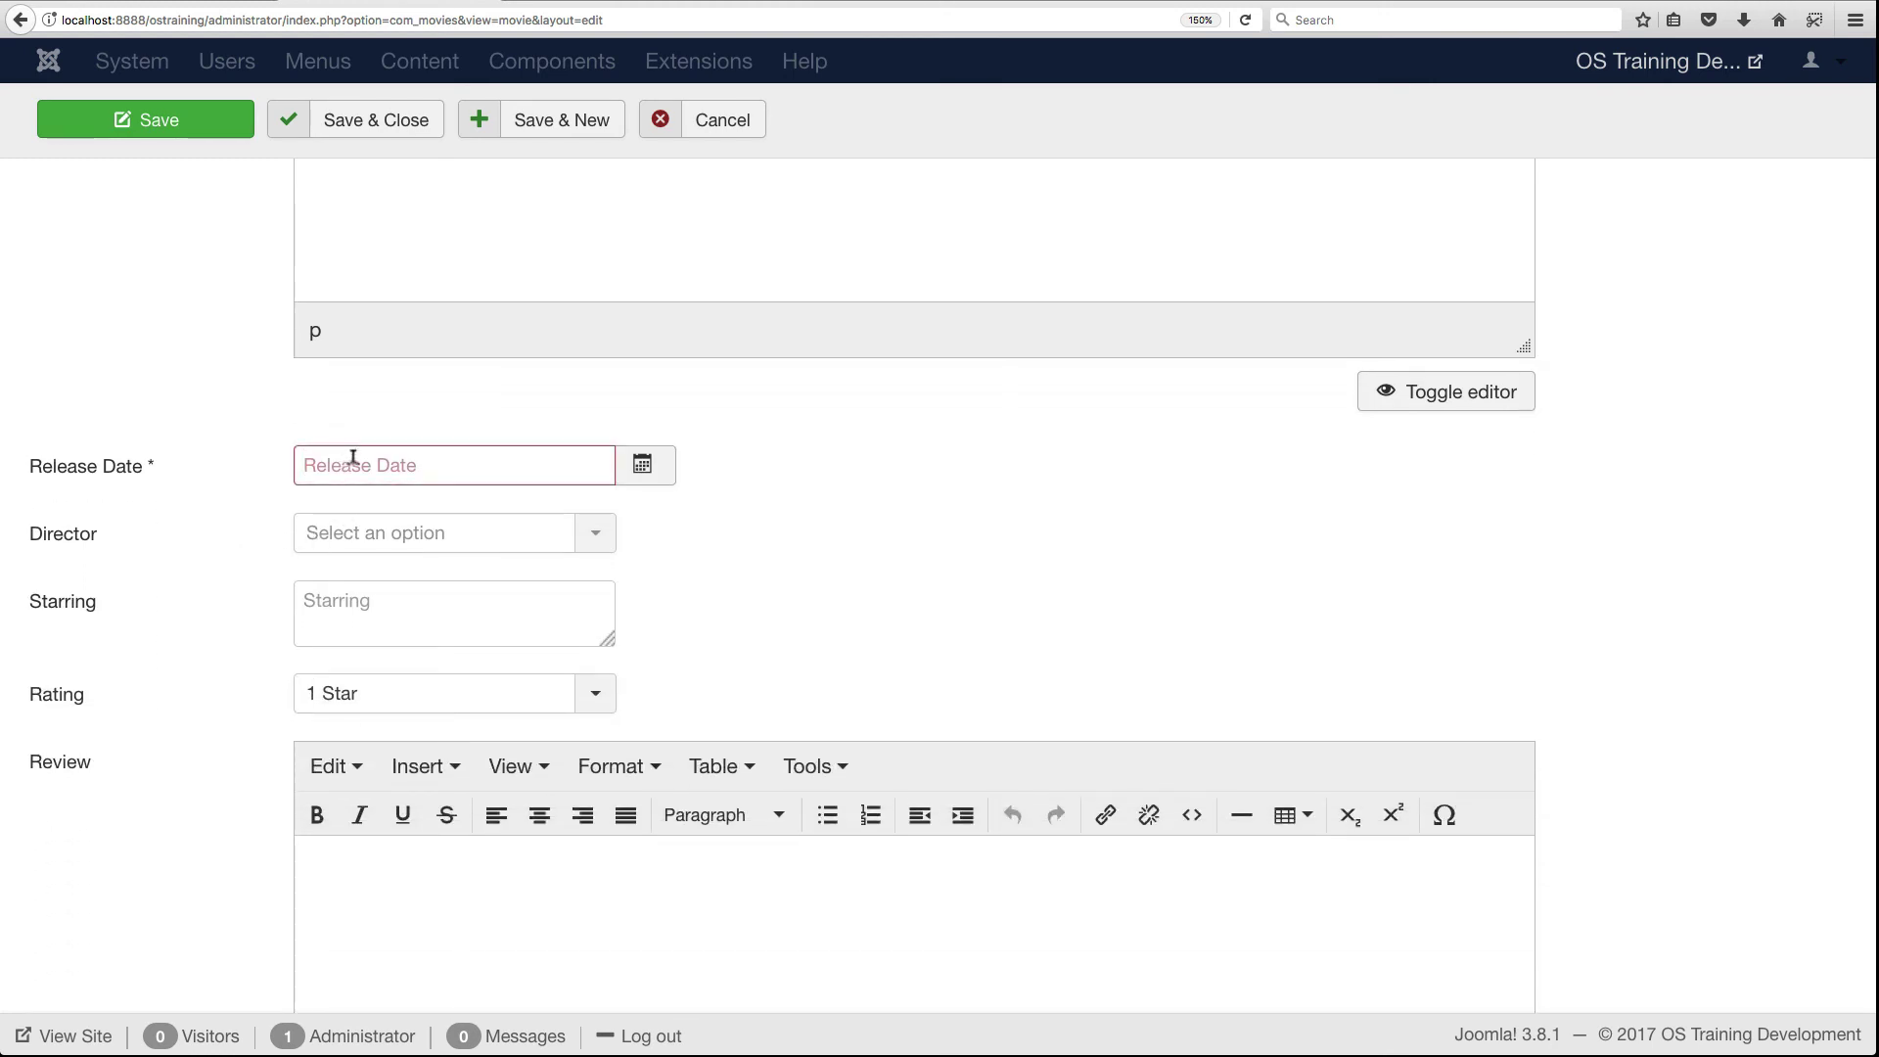
{"action": "left_click", "coordinate": [651, 467]}
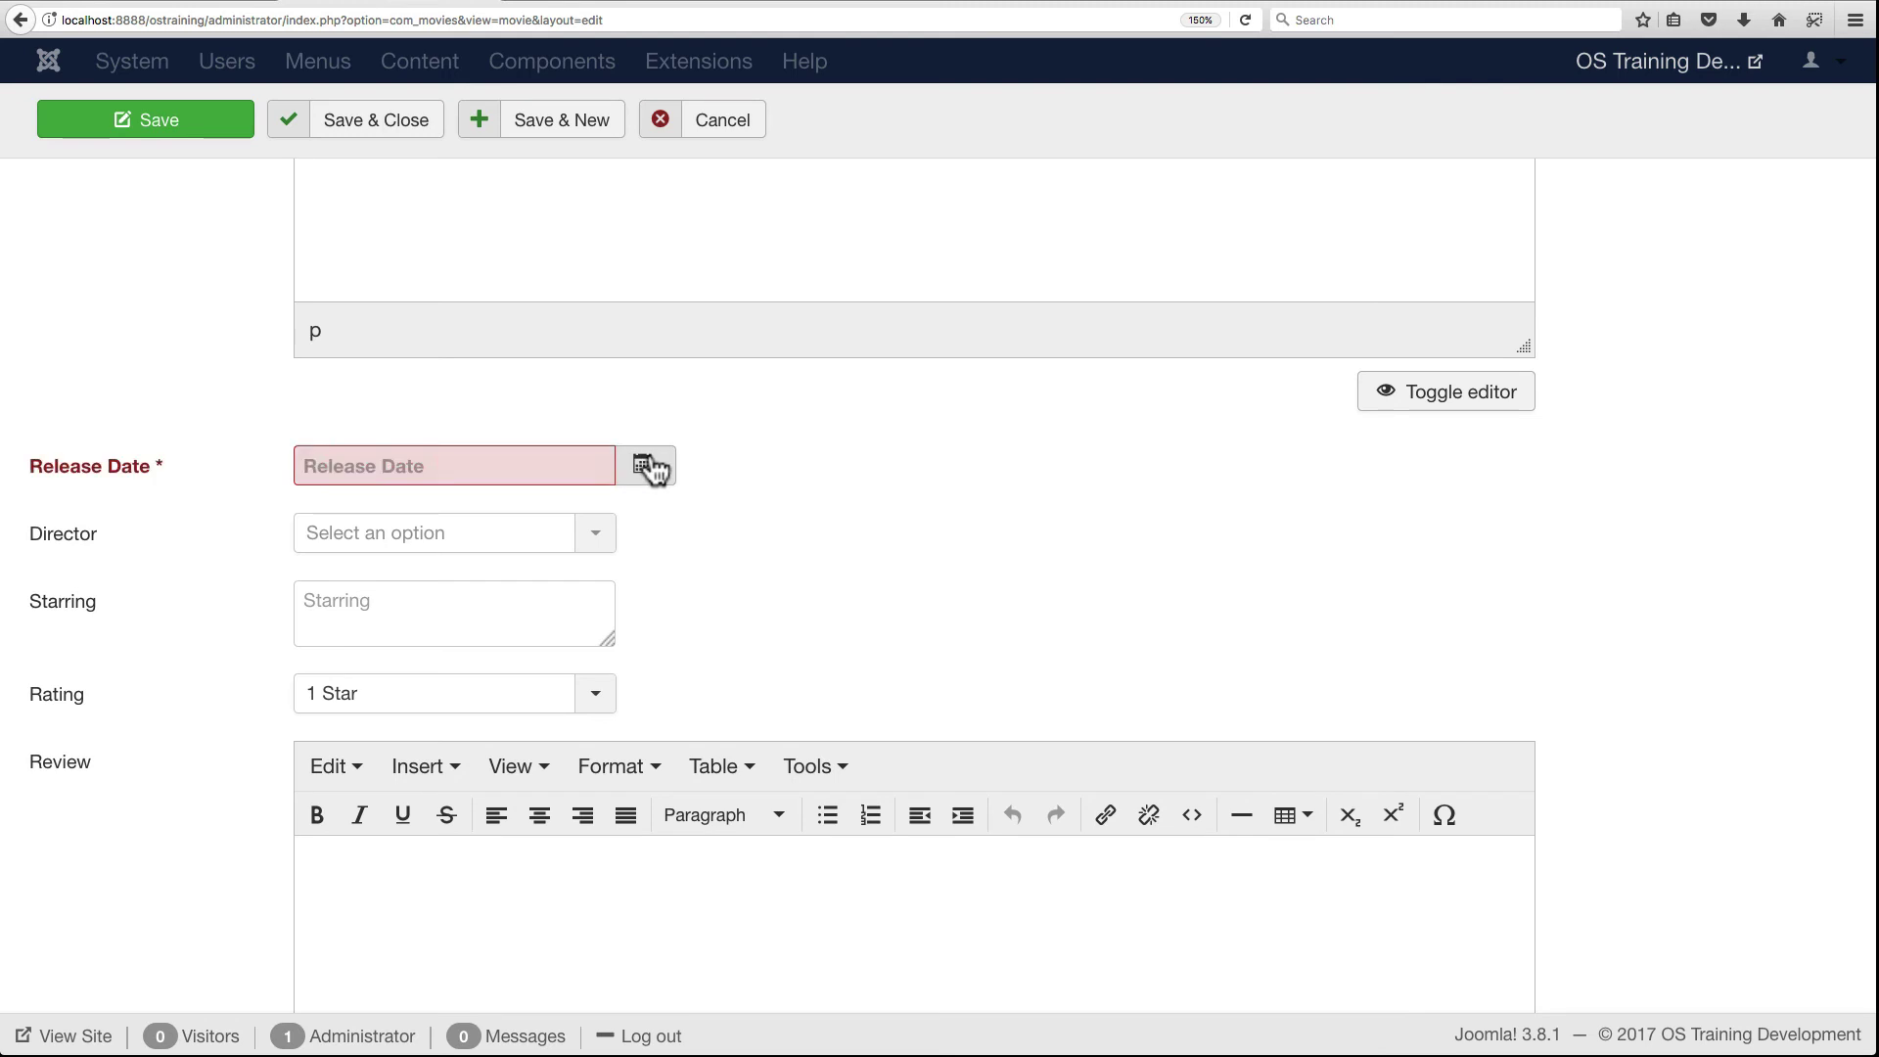
{"action": "left_click", "coordinate": [320, 508]}
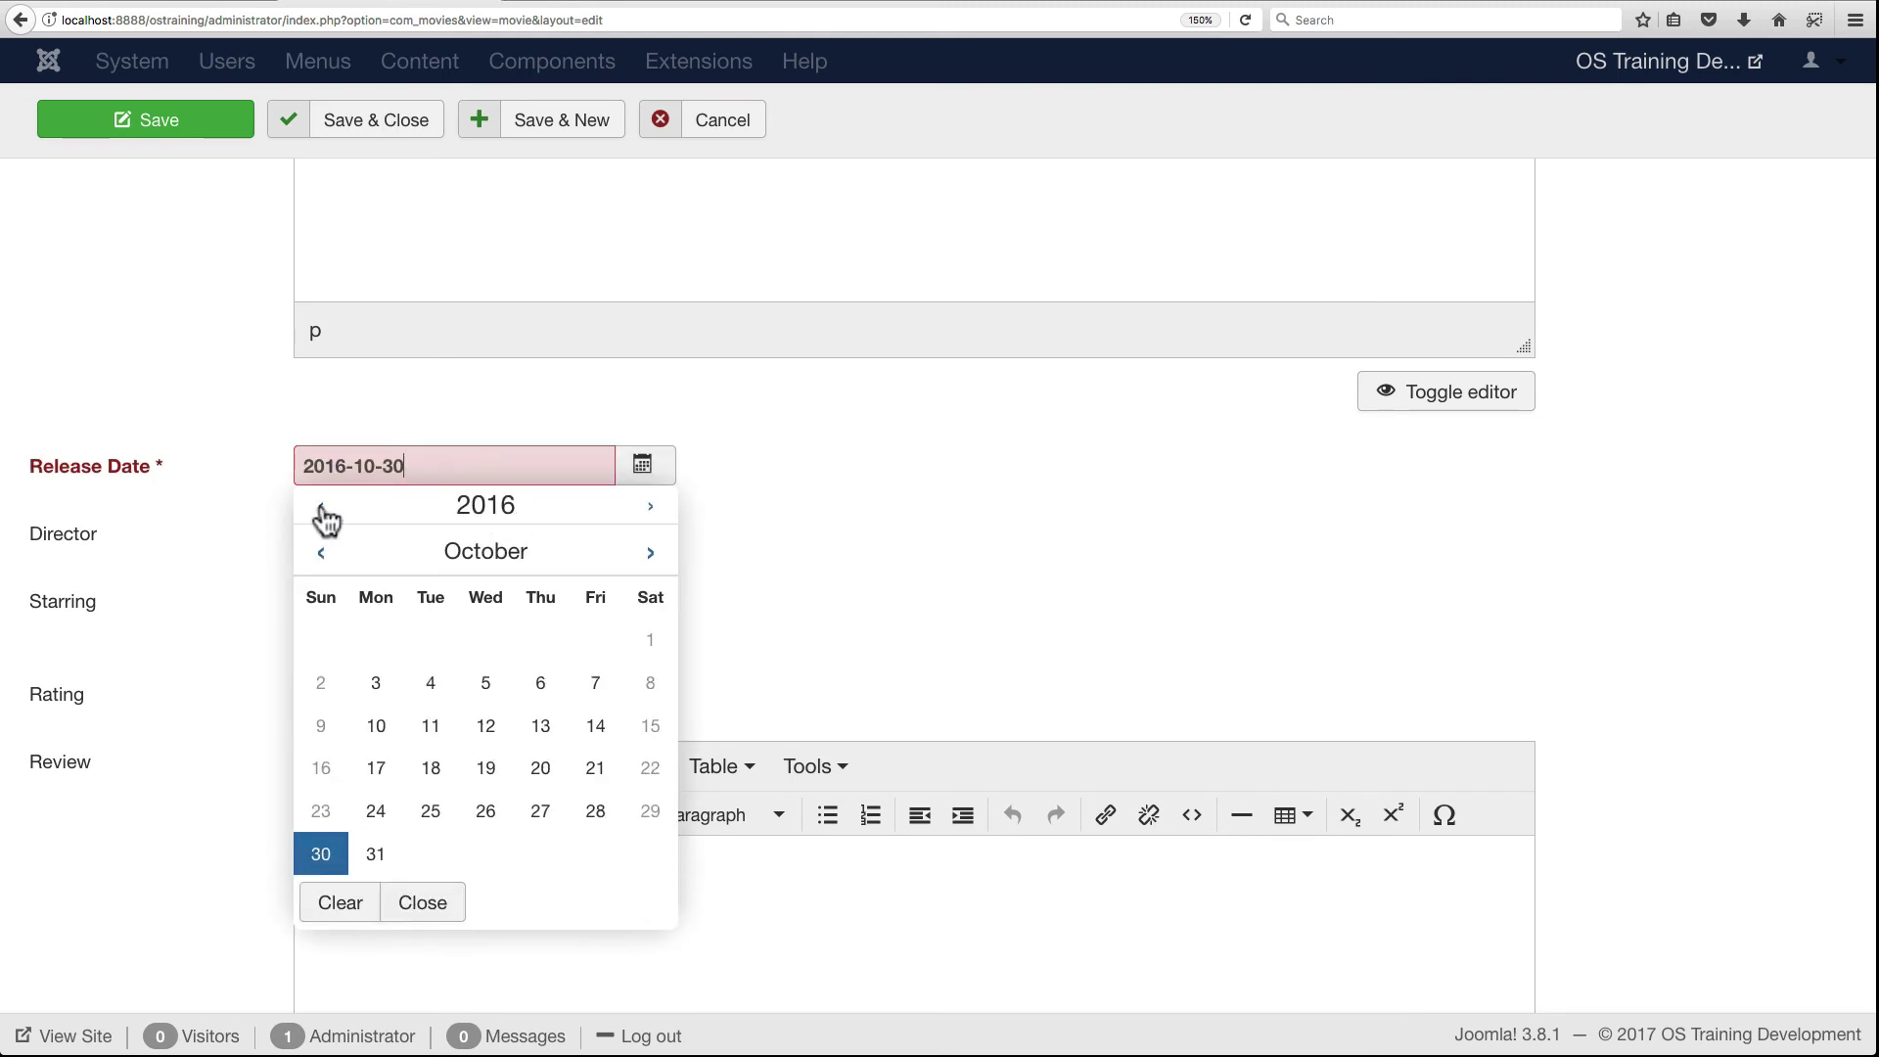
{"action": "triple_click", "coordinate": [320, 508]}
{"action": "triple_click", "coordinate": [320, 508]}
{"action": "triple_click", "coordinate": [321, 508]}
{"action": "triple_click", "coordinate": [320, 508]}
{"action": "double_click", "coordinate": [320, 508]}
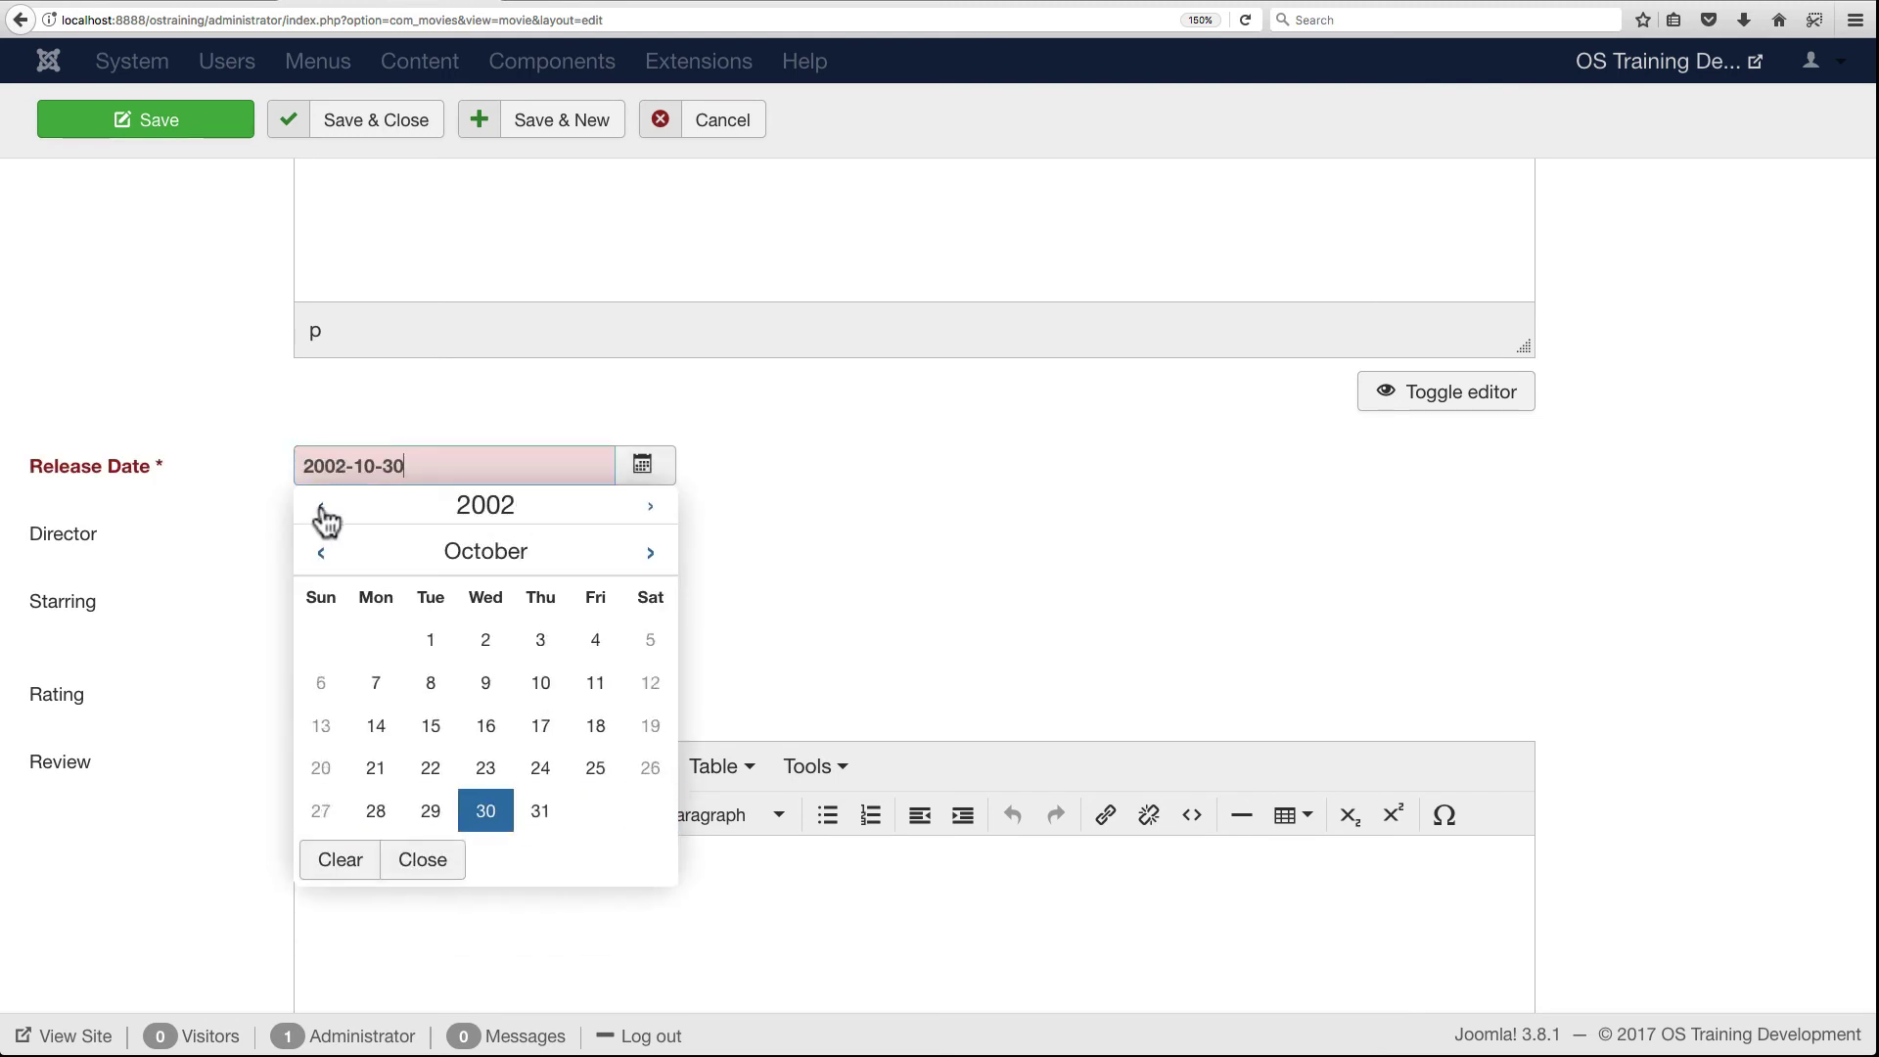
{"action": "triple_click", "coordinate": [320, 508]}
{"action": "double_click", "coordinate": [320, 508]}
{"action": "double_click", "coordinate": [320, 508]}
{"action": "triple_click", "coordinate": [320, 508]}
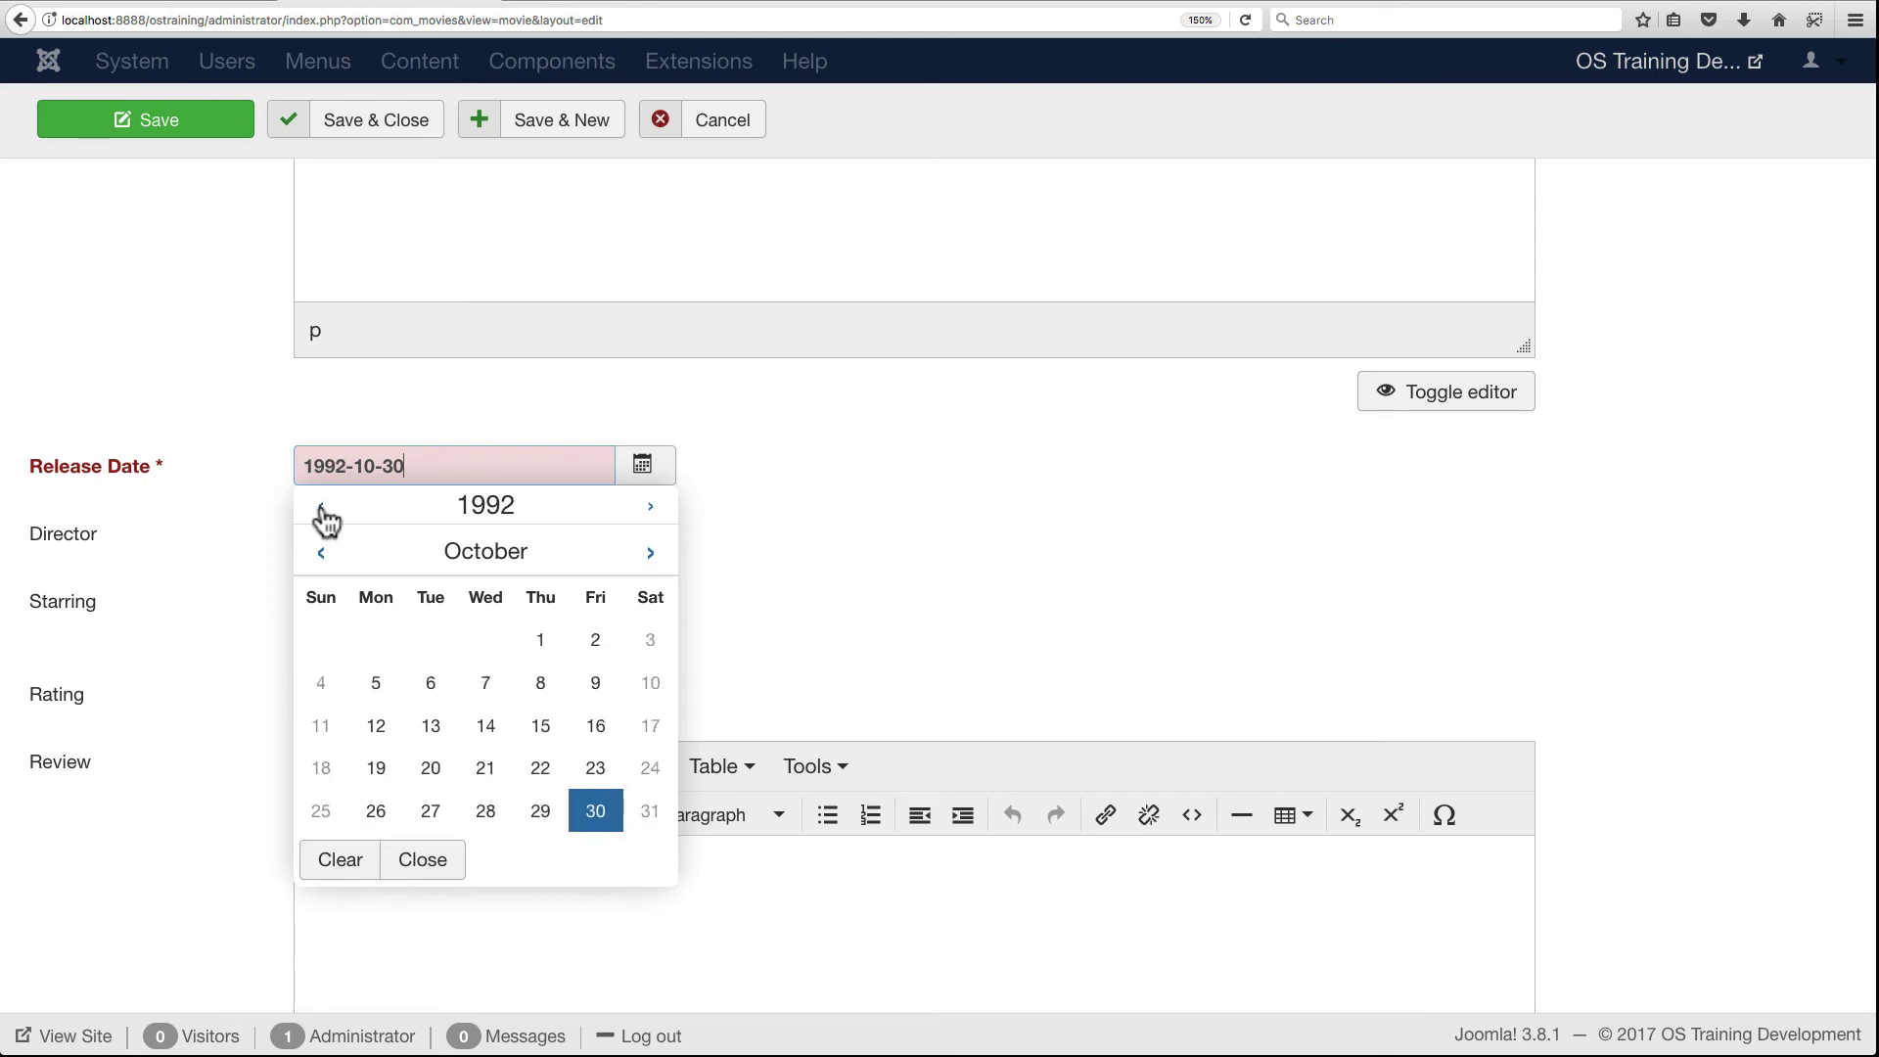
{"action": "double_click", "coordinate": [320, 508]}
{"action": "triple_click", "coordinate": [320, 508]}
{"action": "left_click", "coordinate": [320, 508]}
{"action": "left_click", "coordinate": [320, 508]}
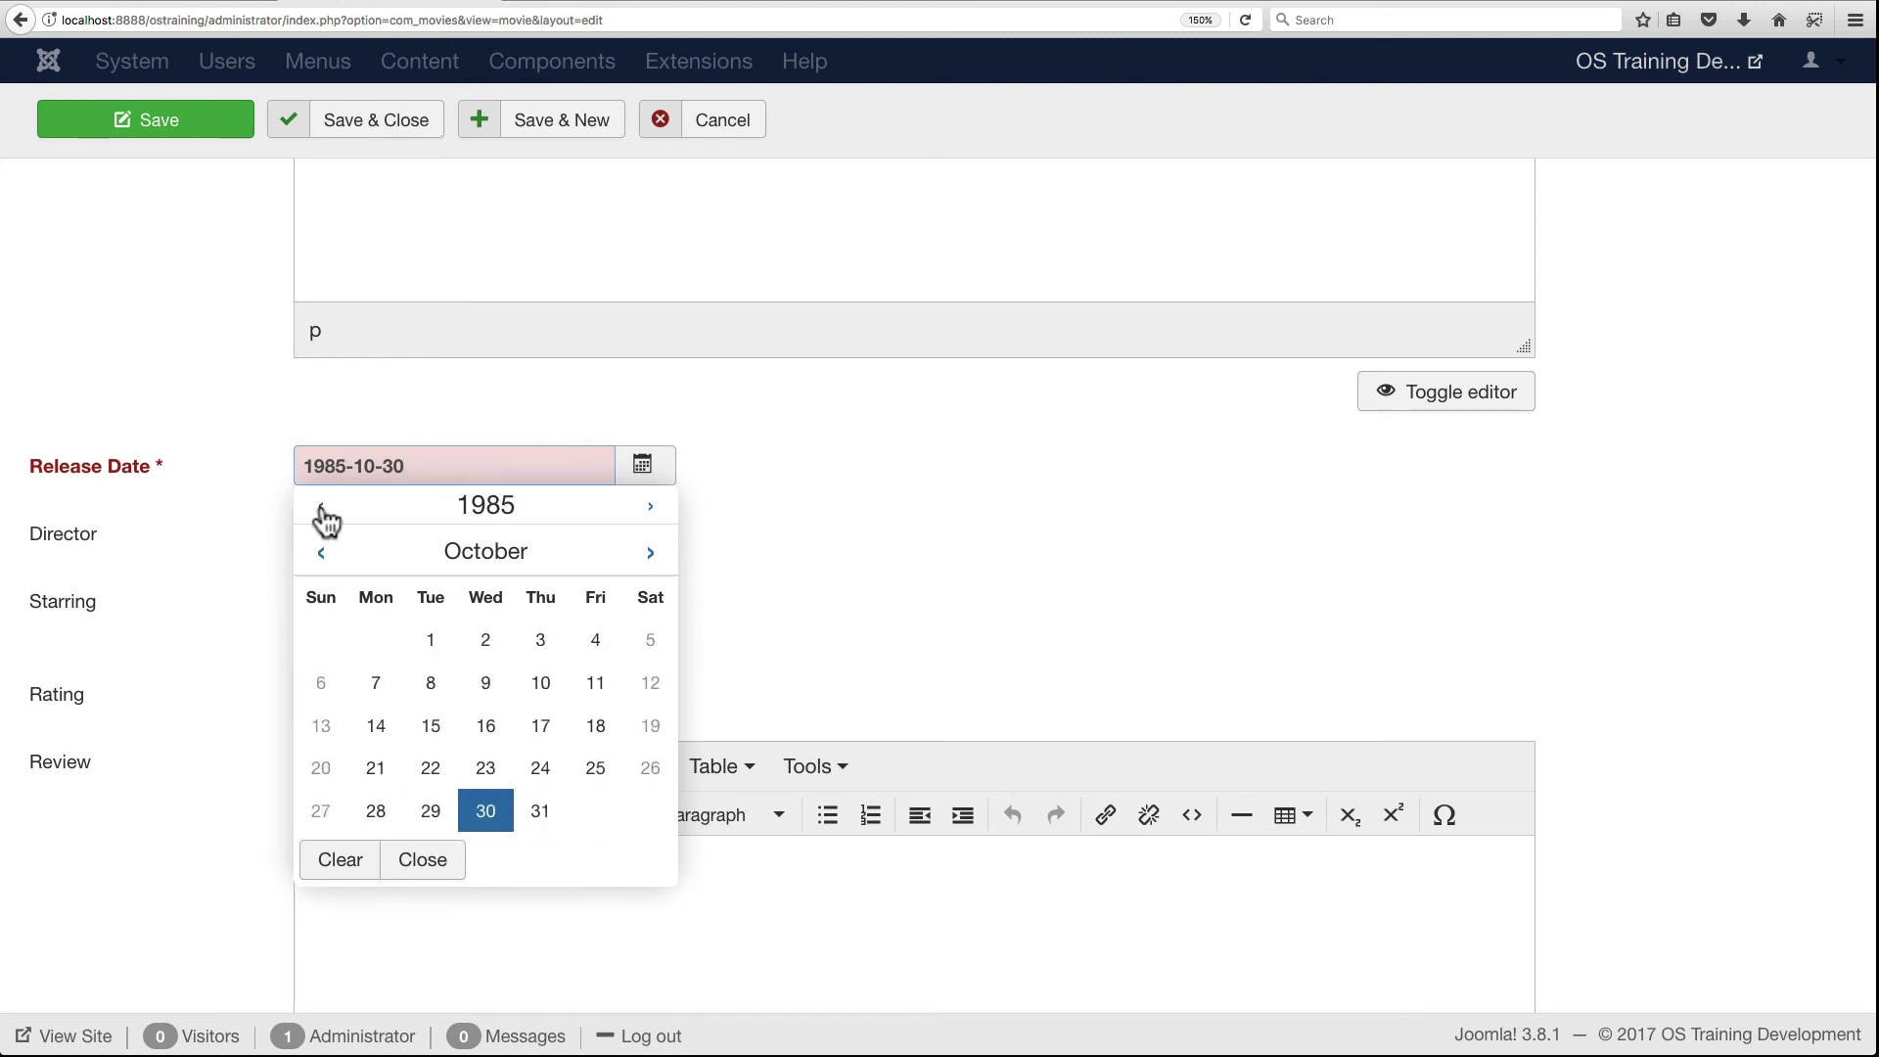
{"action": "left_click", "coordinate": [320, 508]}
{"action": "double_click", "coordinate": [322, 554]}
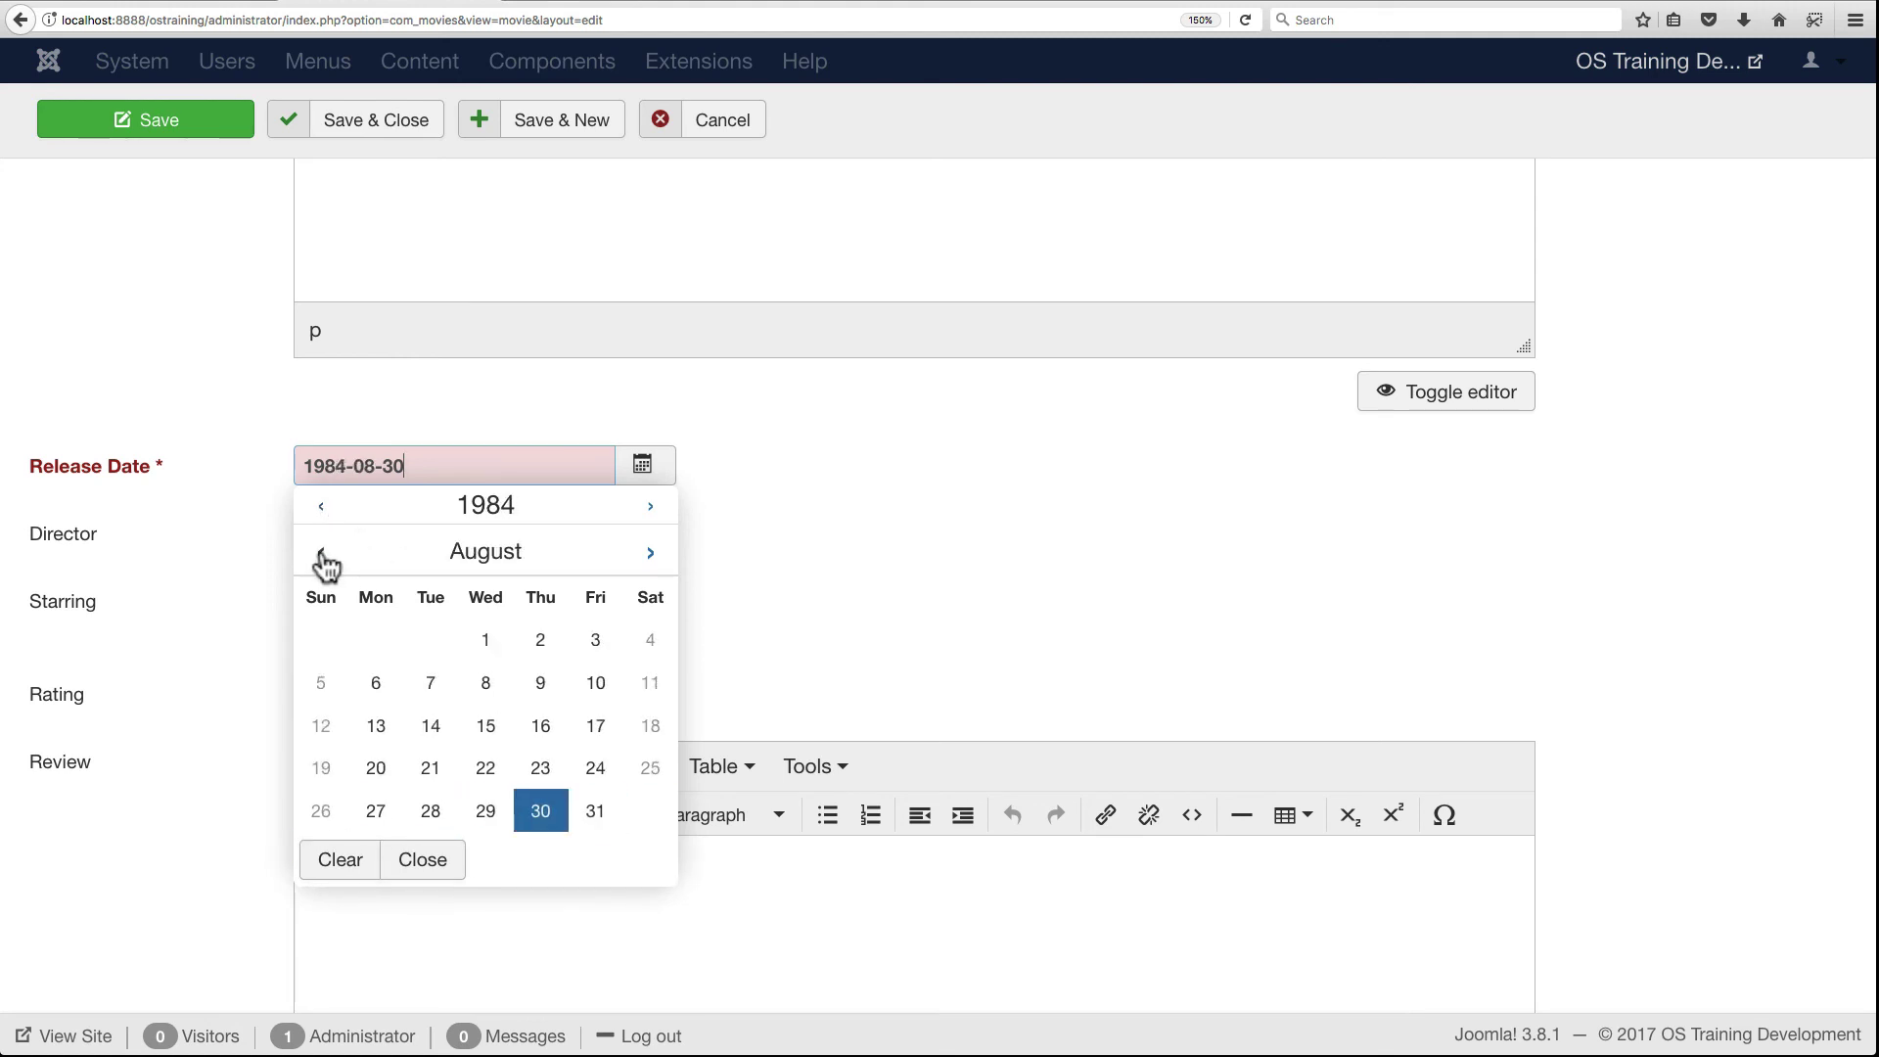
{"action": "double_click", "coordinate": [322, 553]}
{"action": "left_click", "coordinate": [594, 775]}
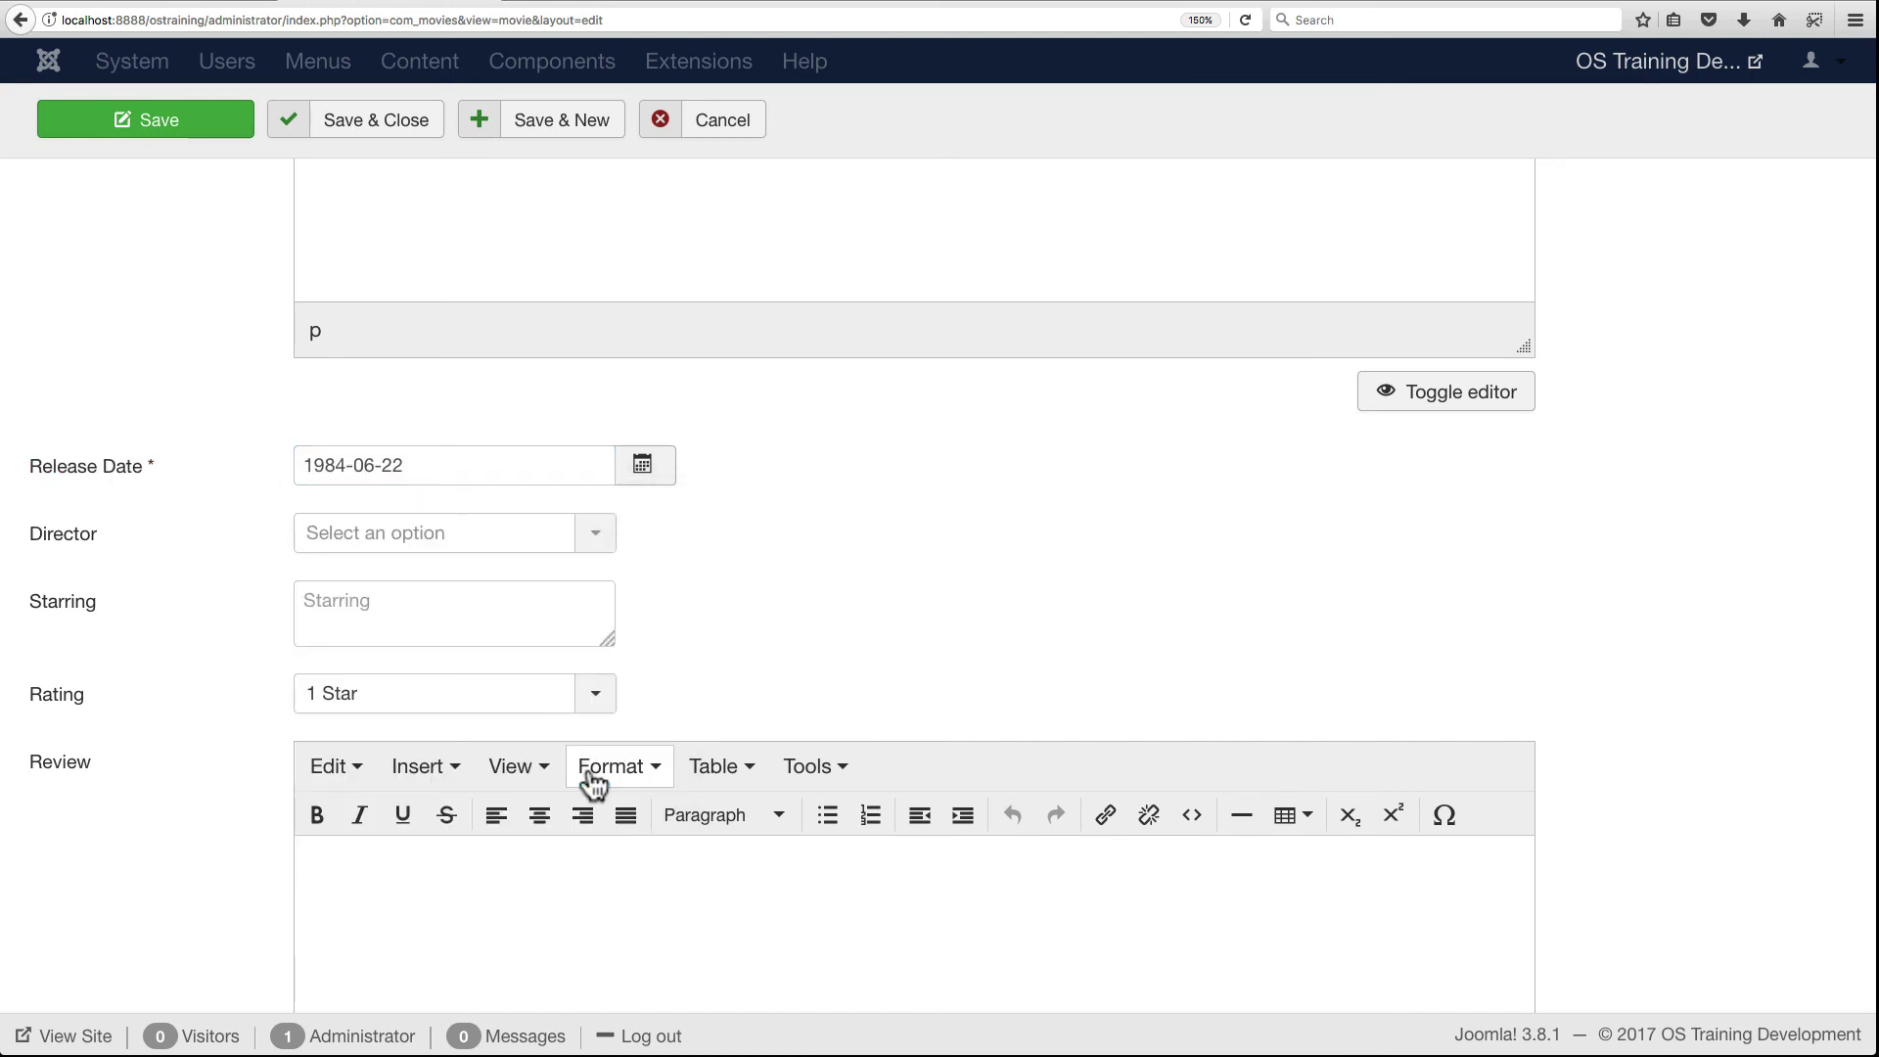
Choose the movie's director and enter the cast 'Ralph Macchio, Pat Morita'.
{"action": "left_click", "coordinate": [493, 540]}
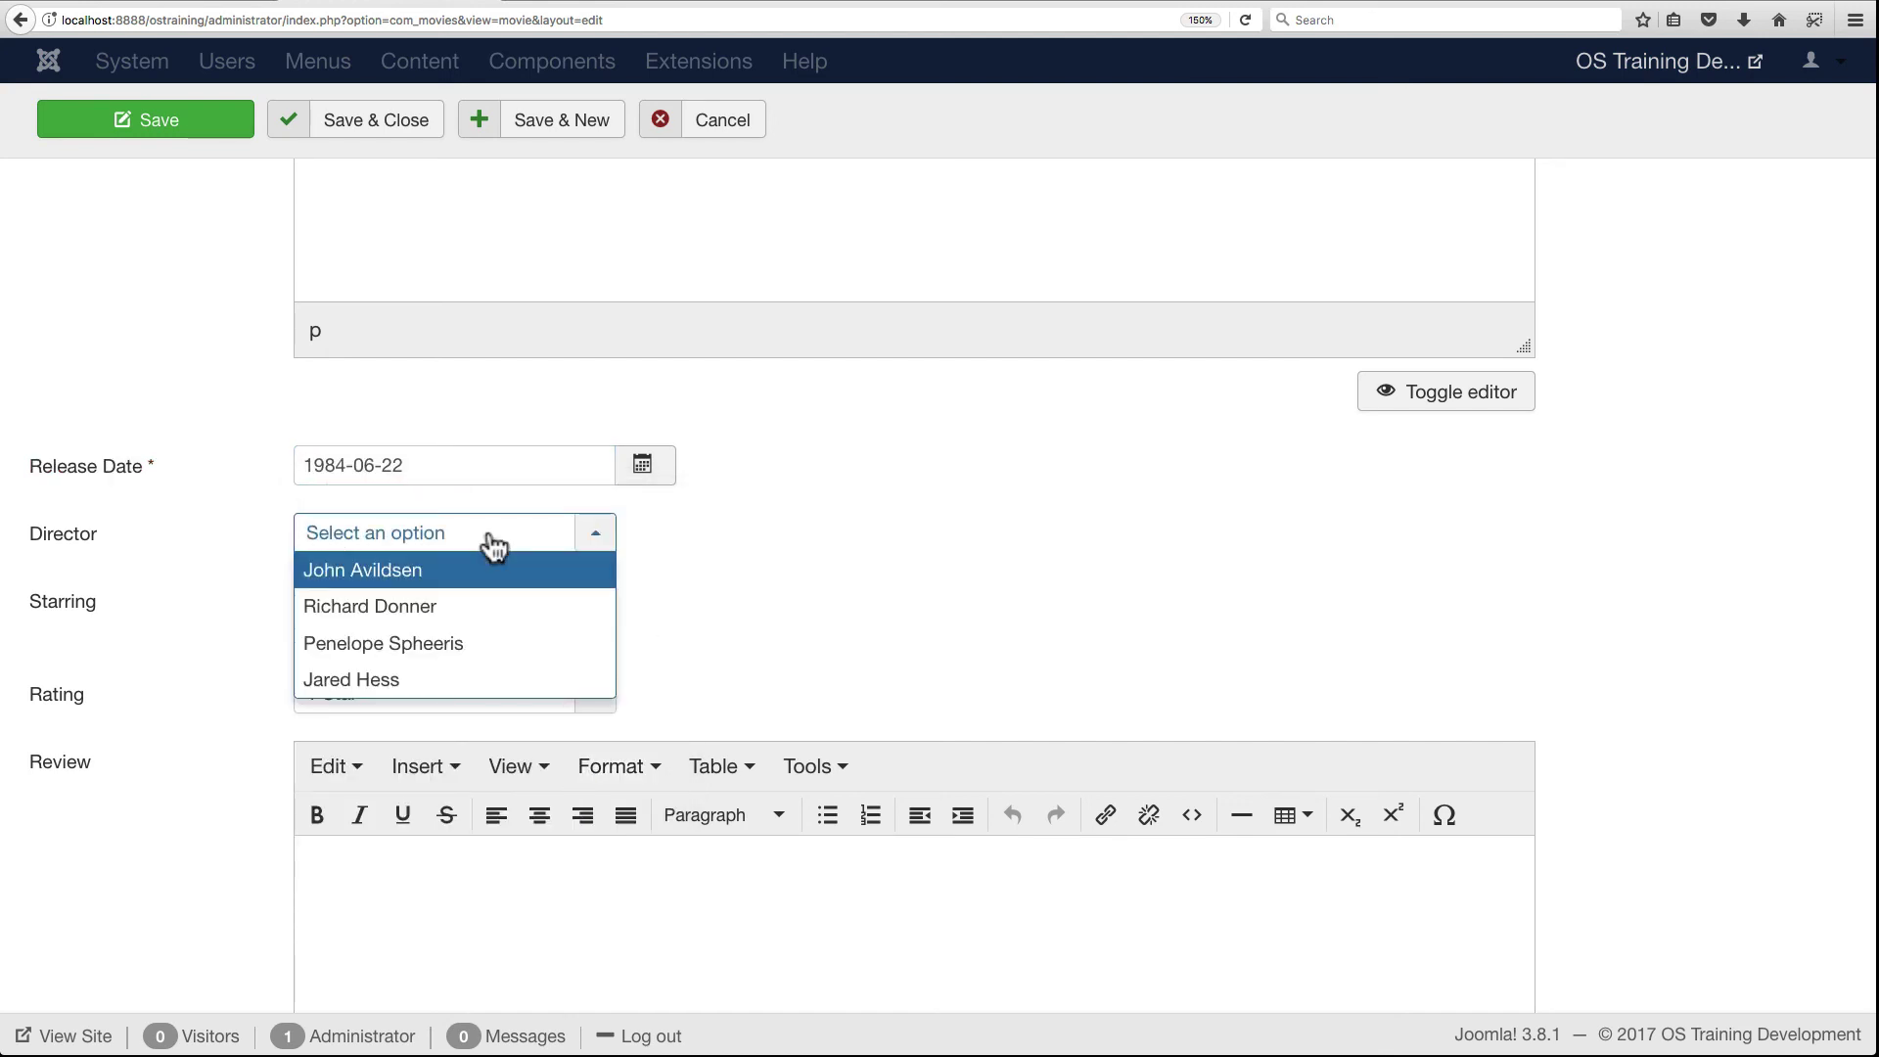
{"action": "left_click", "coordinate": [432, 574]}
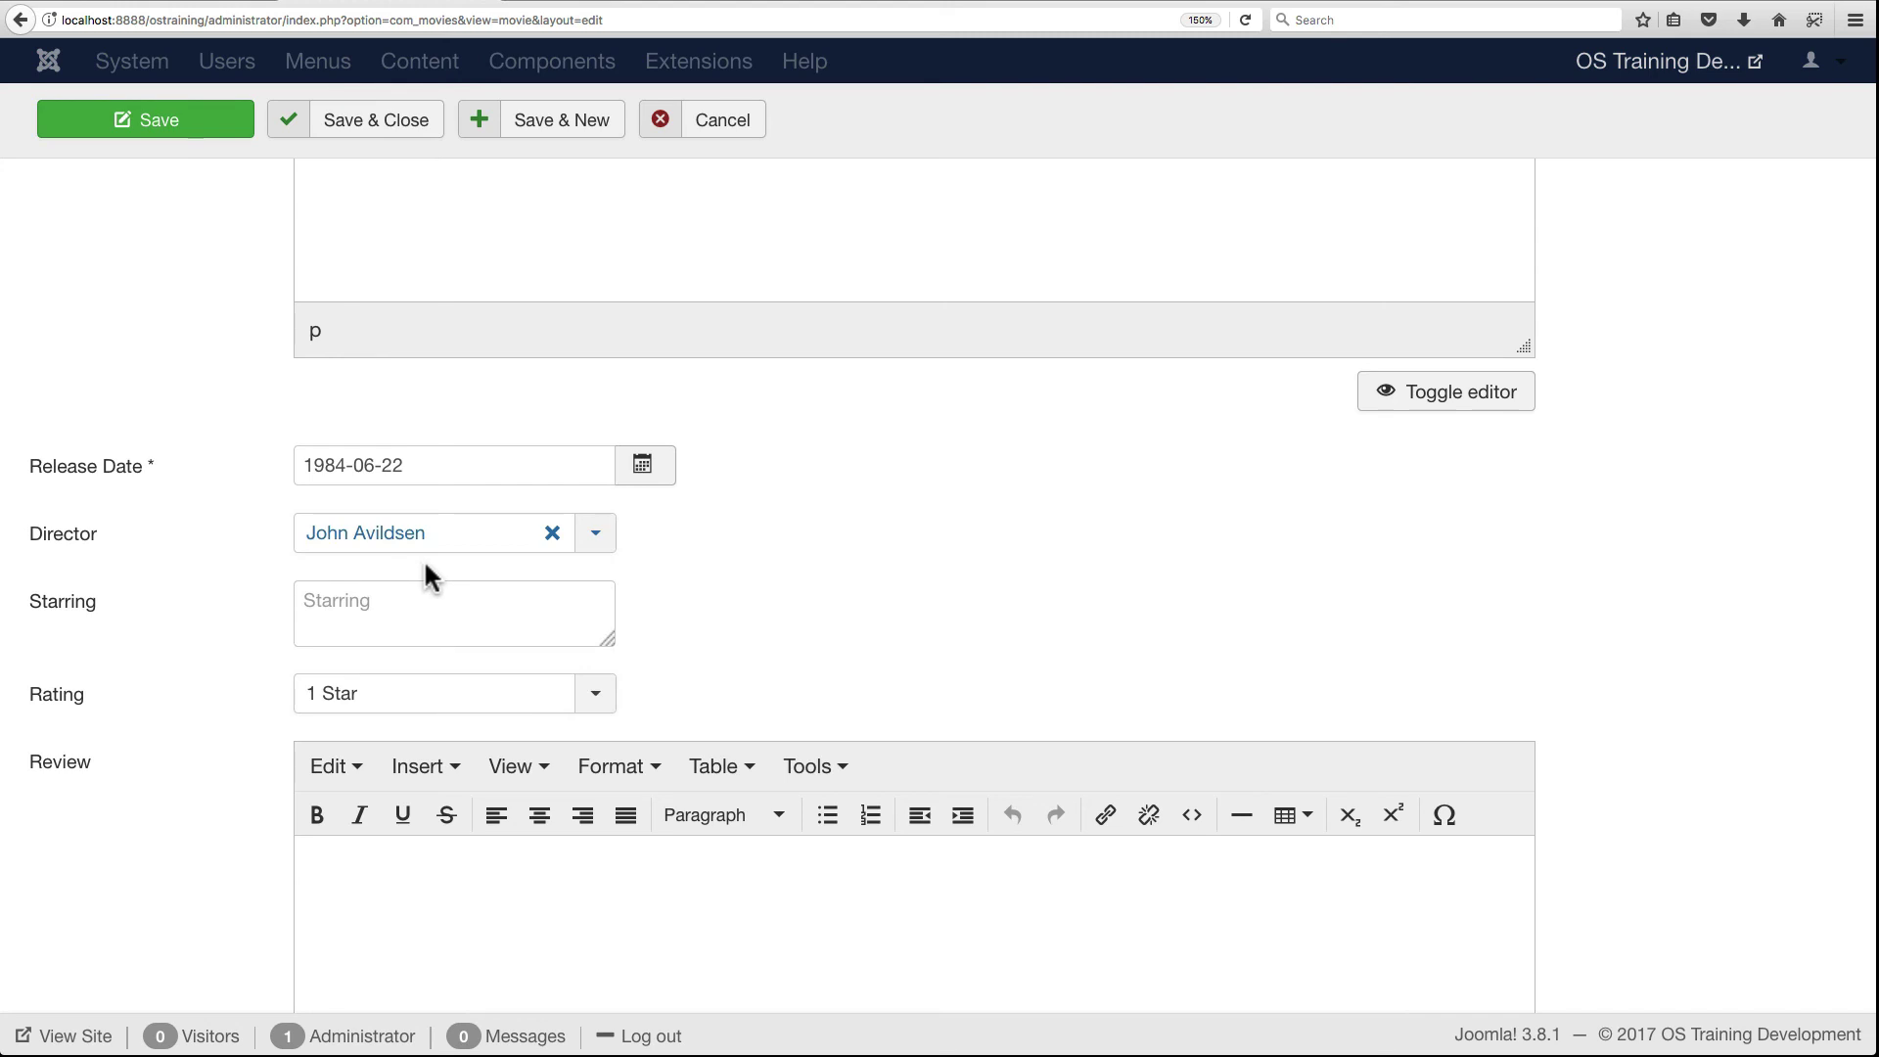
{"action": "left_click", "coordinate": [365, 602]}
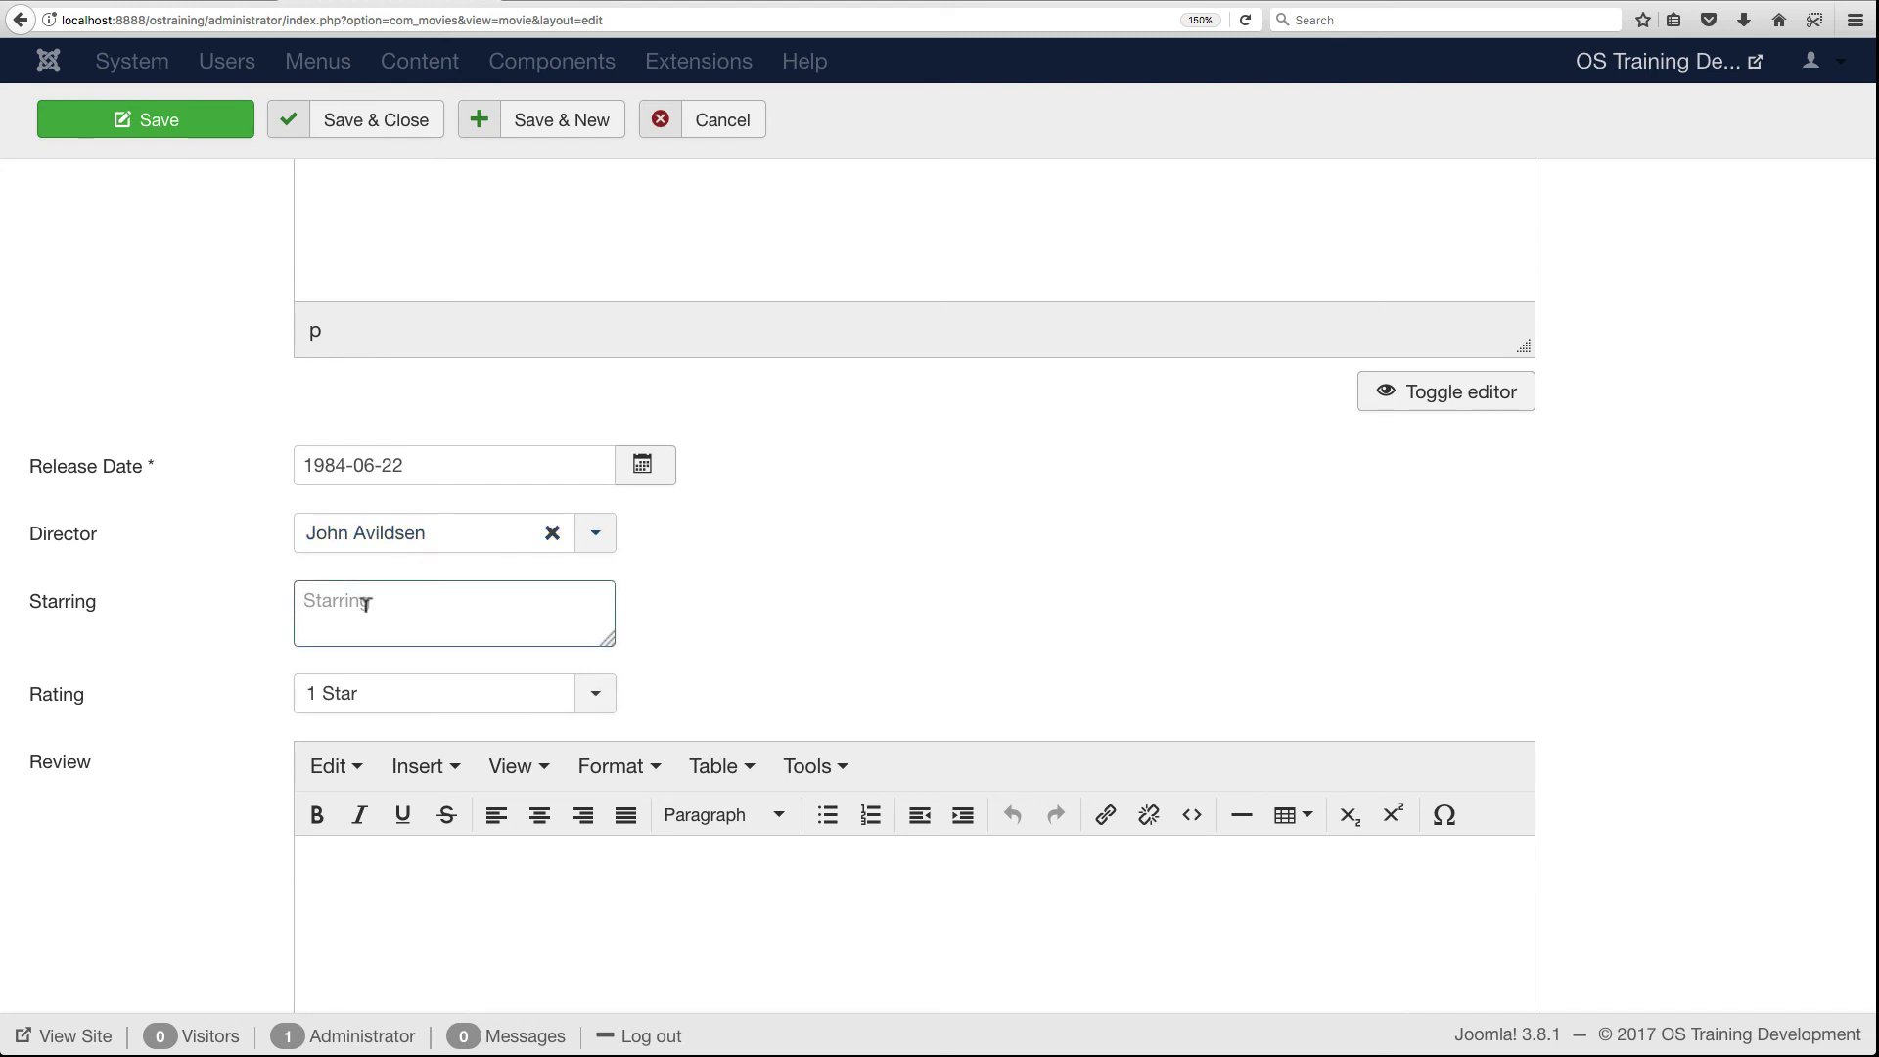
{"action": "type", "text": "Ralph Macchio, Pat Morit"}
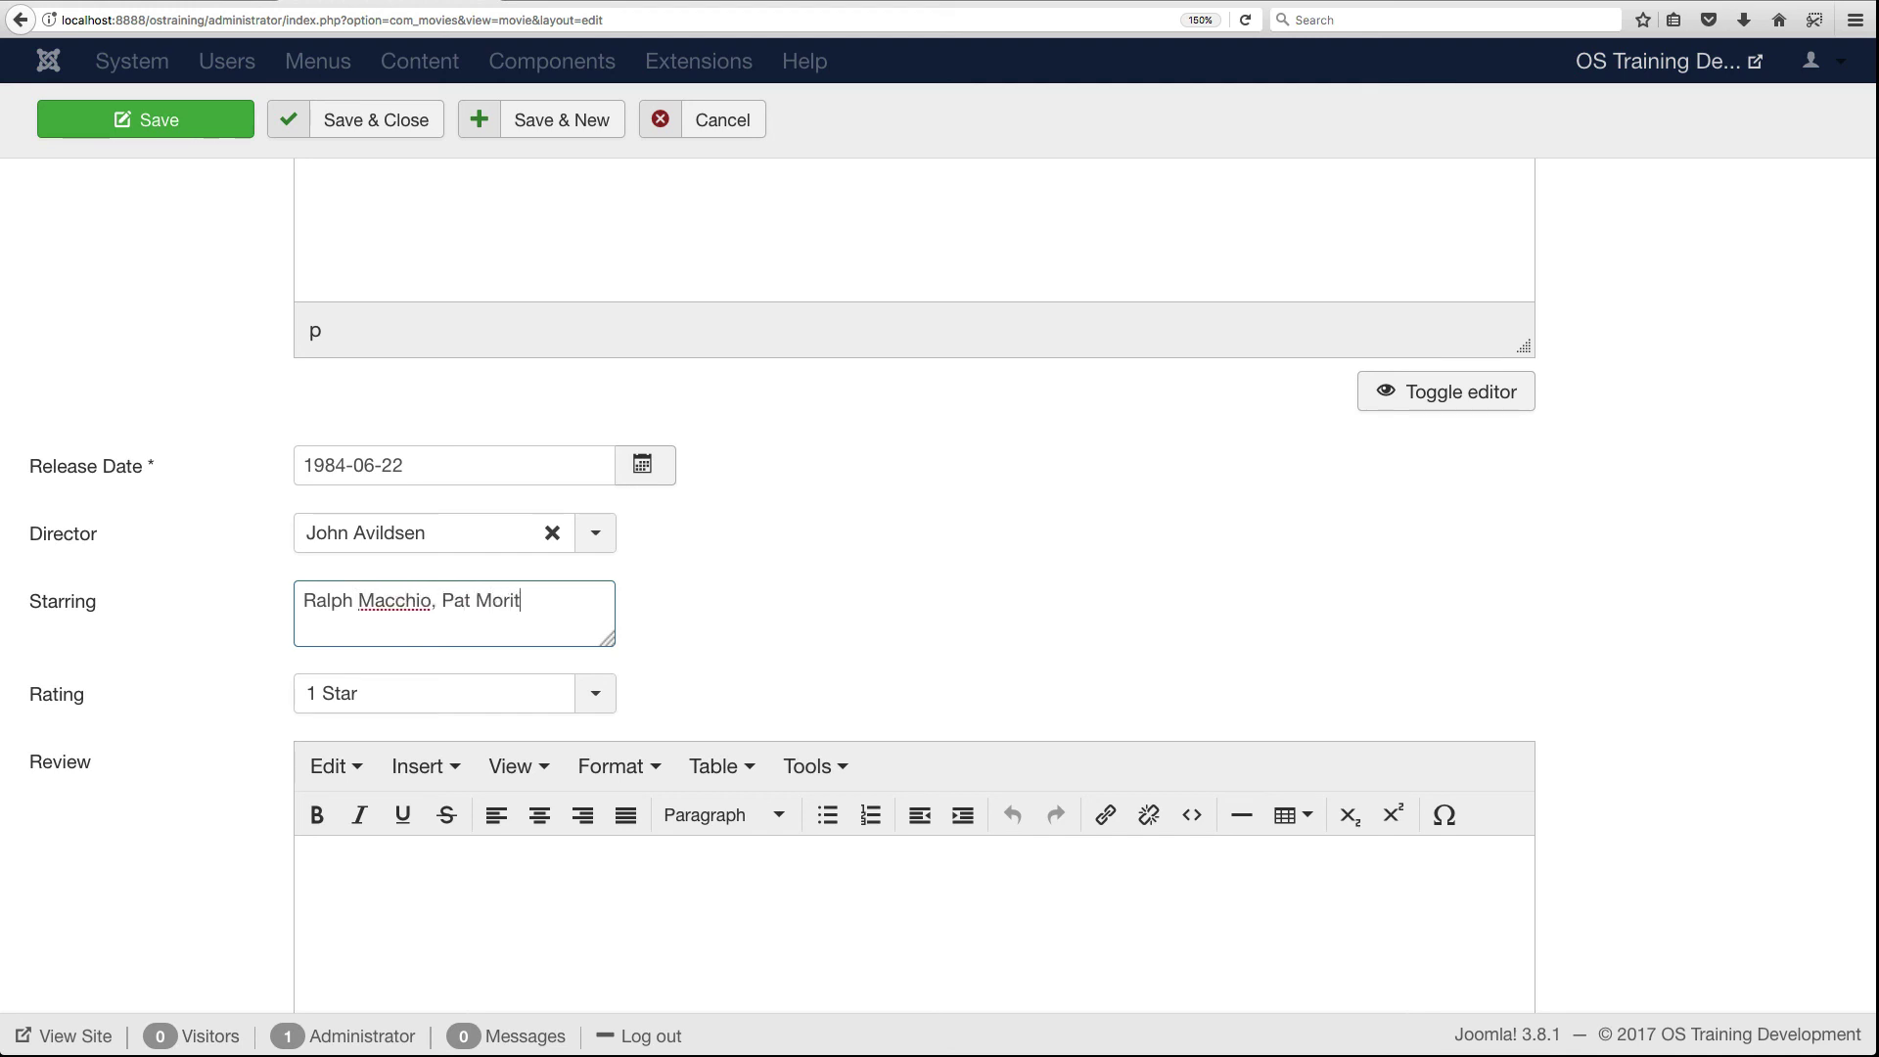
{"action": "type", "text": "a"}
Rate the movie 5 Stars and start the review 'Best movie ever.'.
{"action": "left_click", "coordinate": [564, 702]}
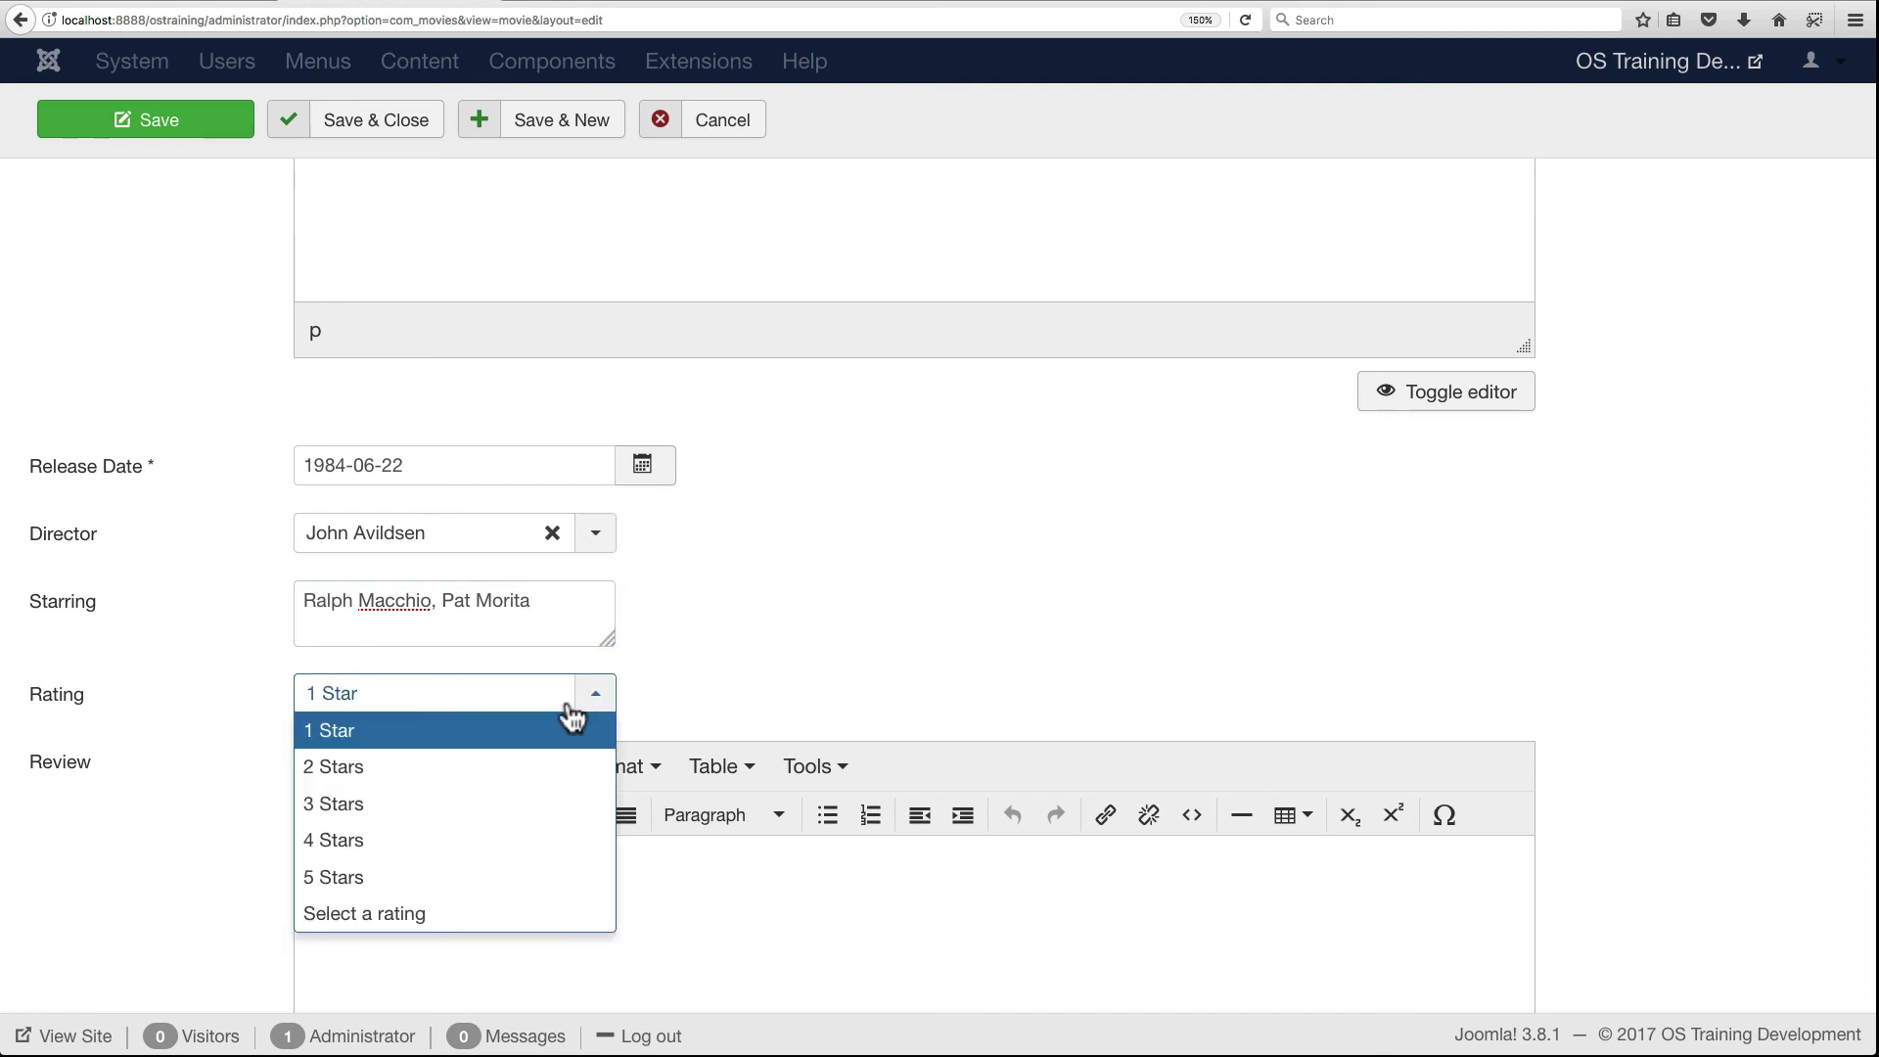
{"action": "left_click", "coordinate": [431, 879]}
{"action": "scroll", "coordinate": [382, 858], "scroll_direction": "down", "scroll_amount": 3}
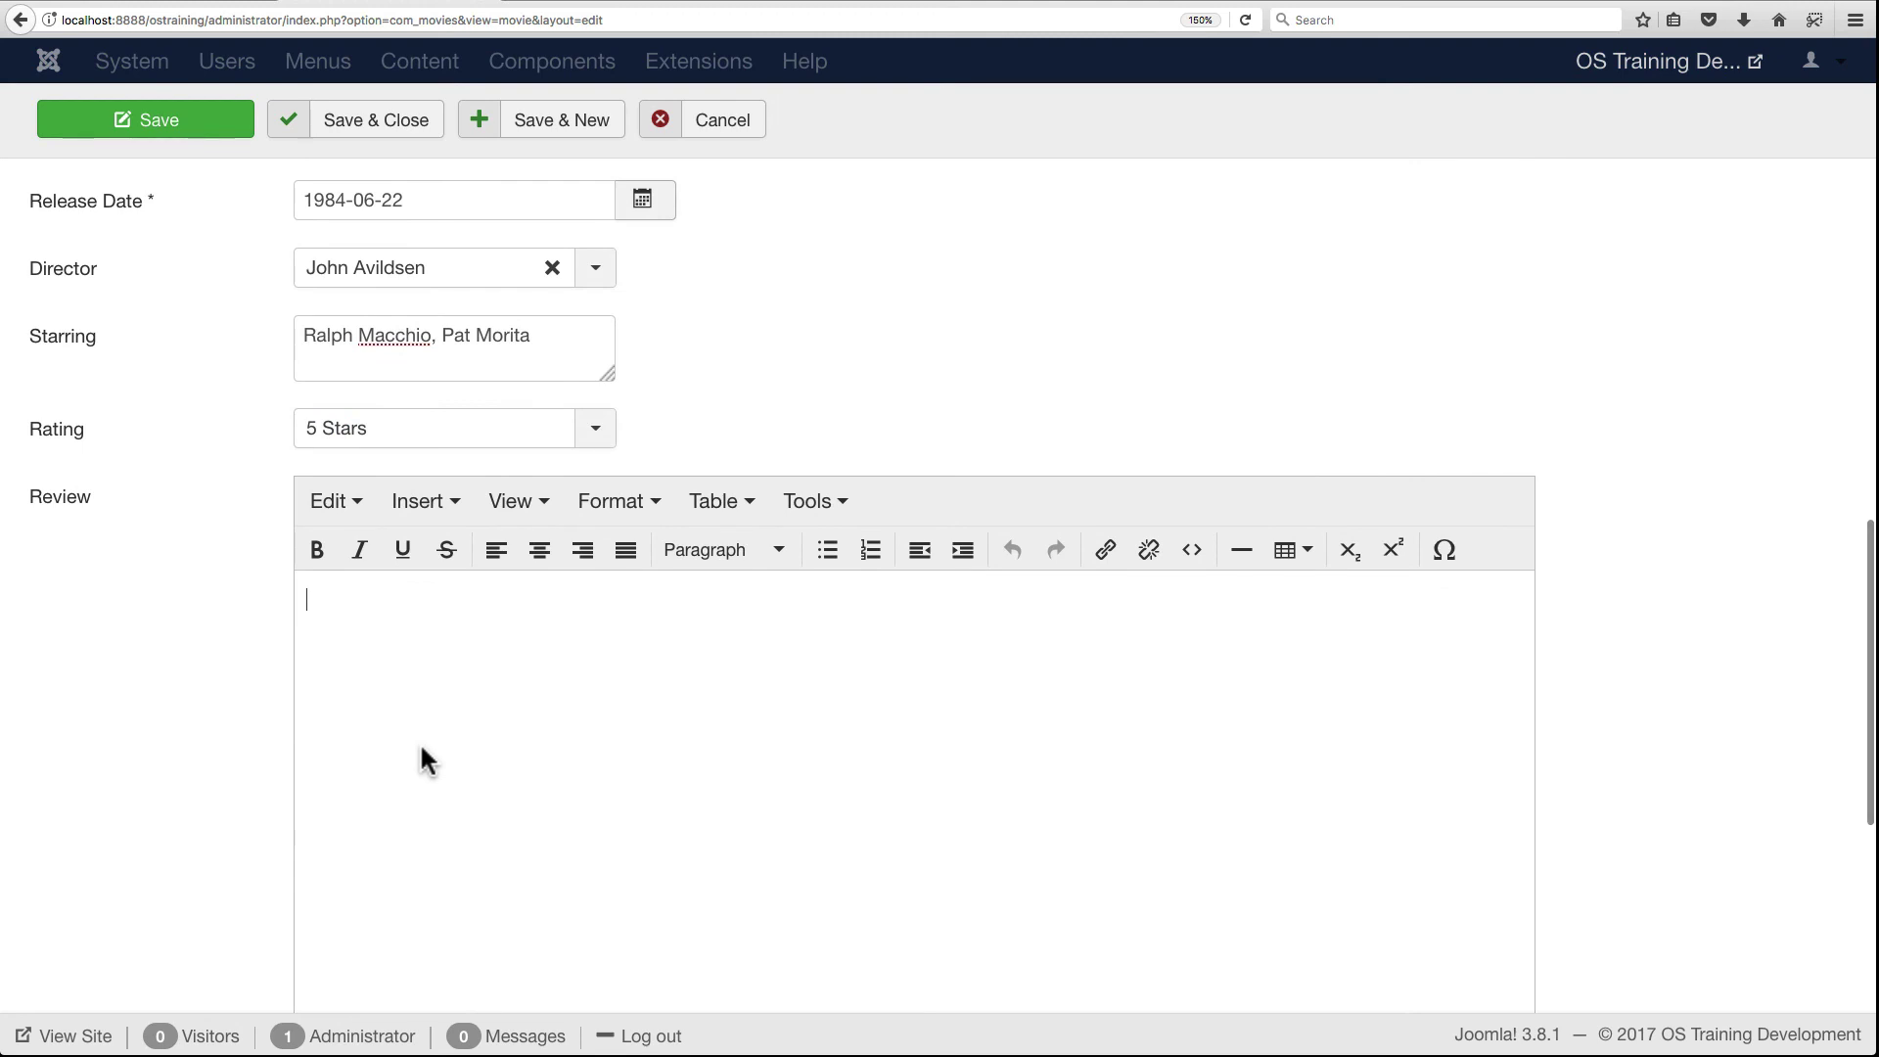
{"action": "type", "text": "Best movie ever."}
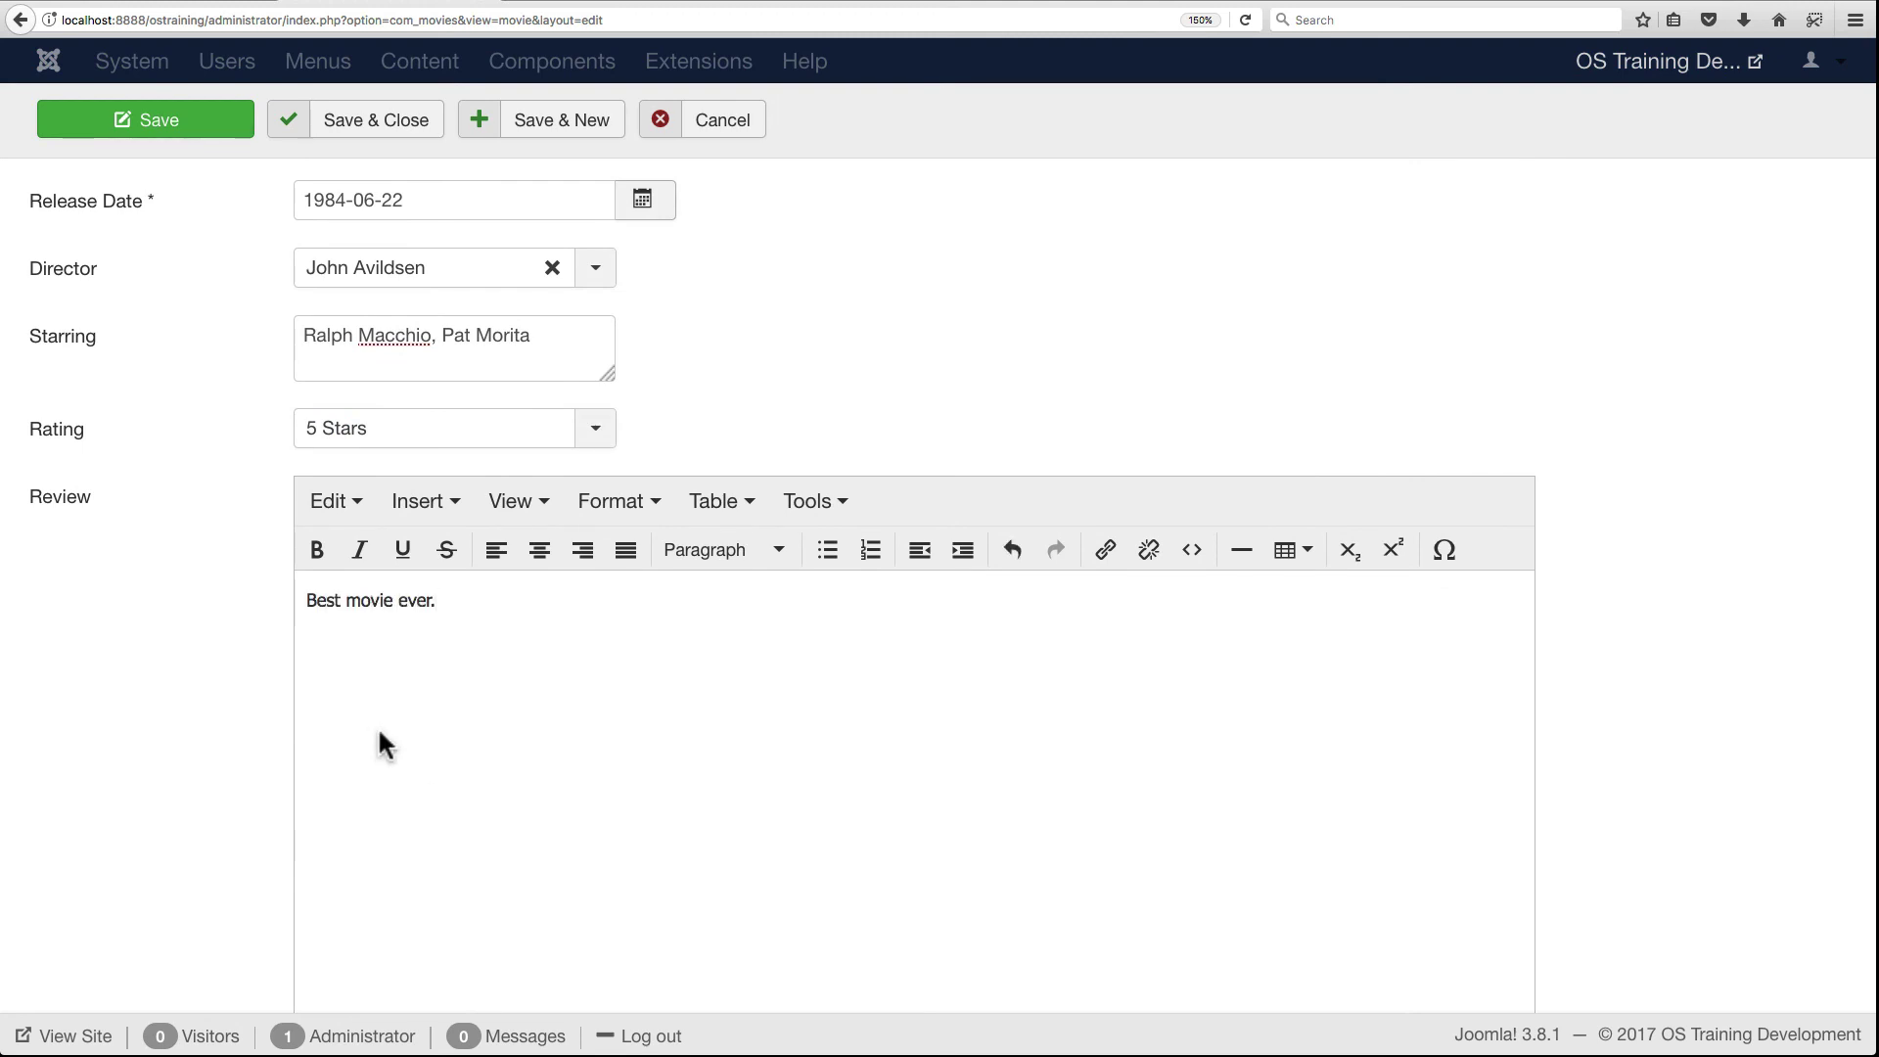
{"action": "scroll", "coordinate": [378, 715], "scroll_direction": "down", "scroll_amount": 8}
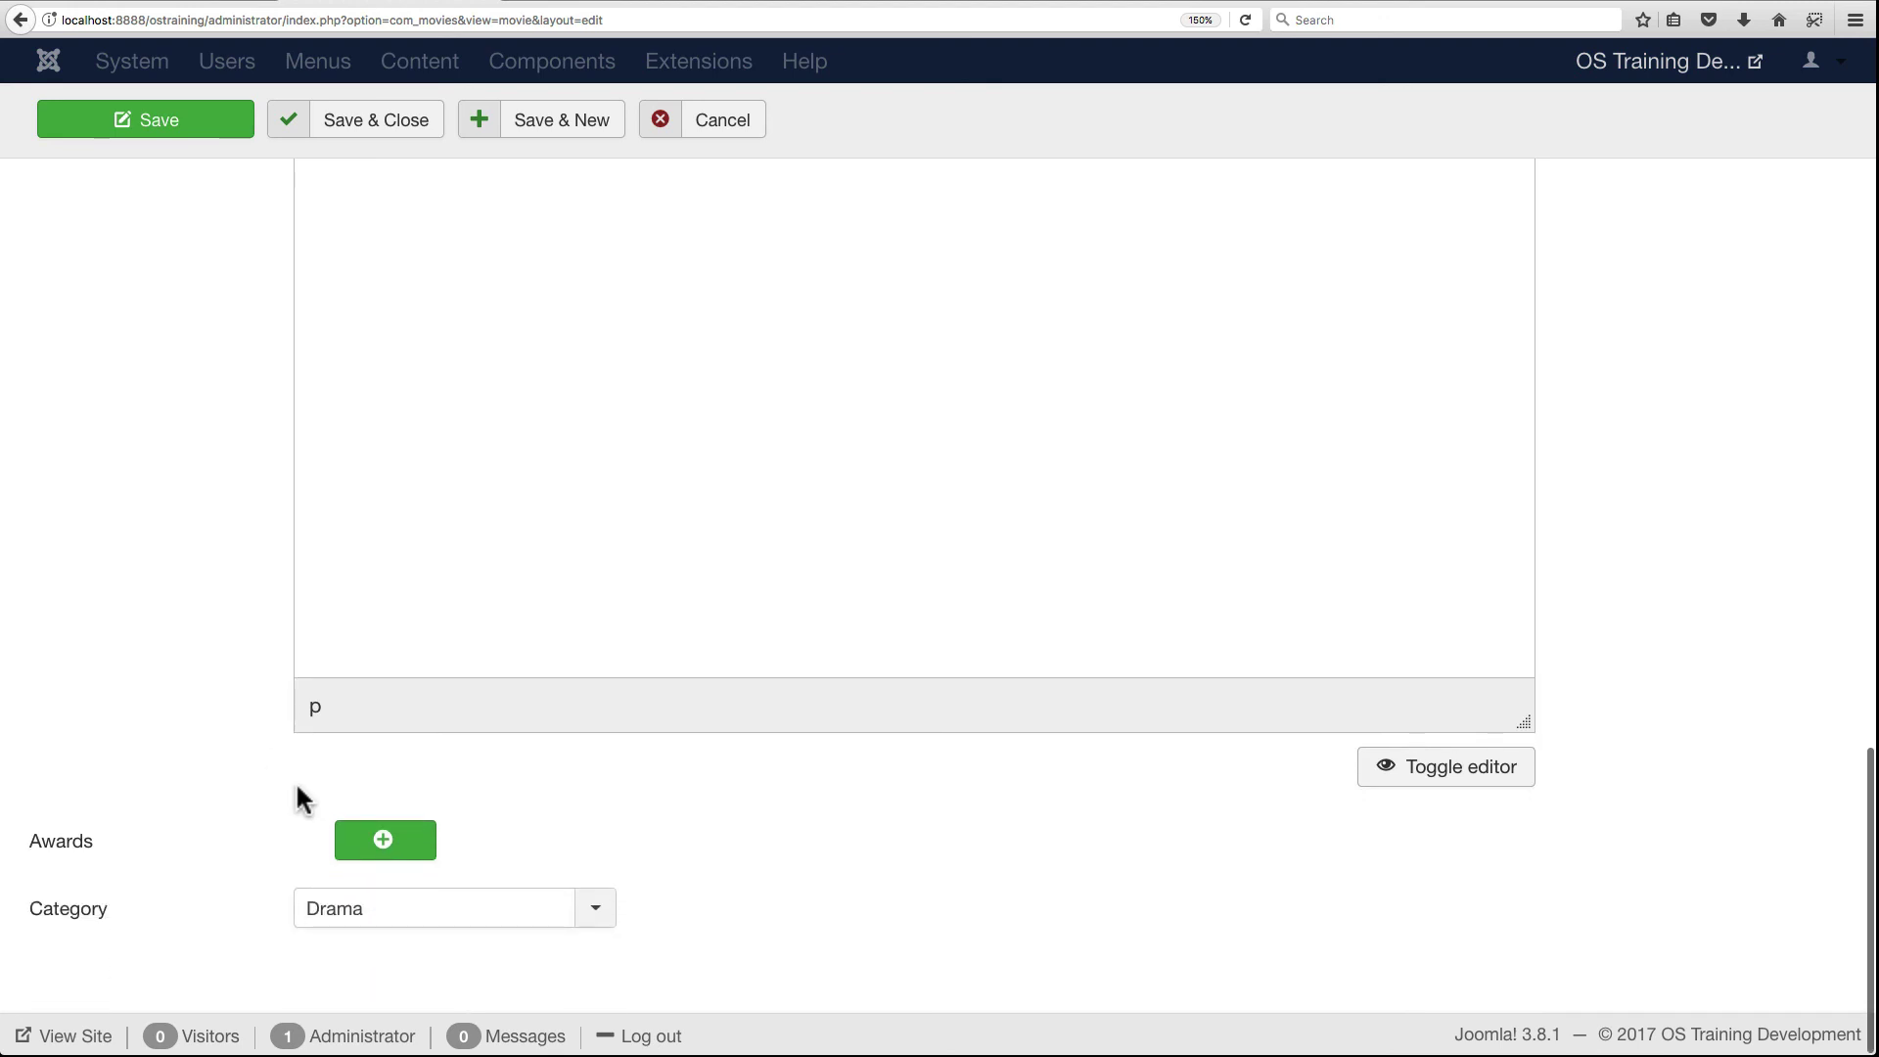
Add an award entry named 'Oscar - Best picture'.
{"action": "left_click", "coordinate": [383, 841]}
{"action": "scroll", "coordinate": [650, 835], "scroll_direction": "down", "scroll_amount": 2}
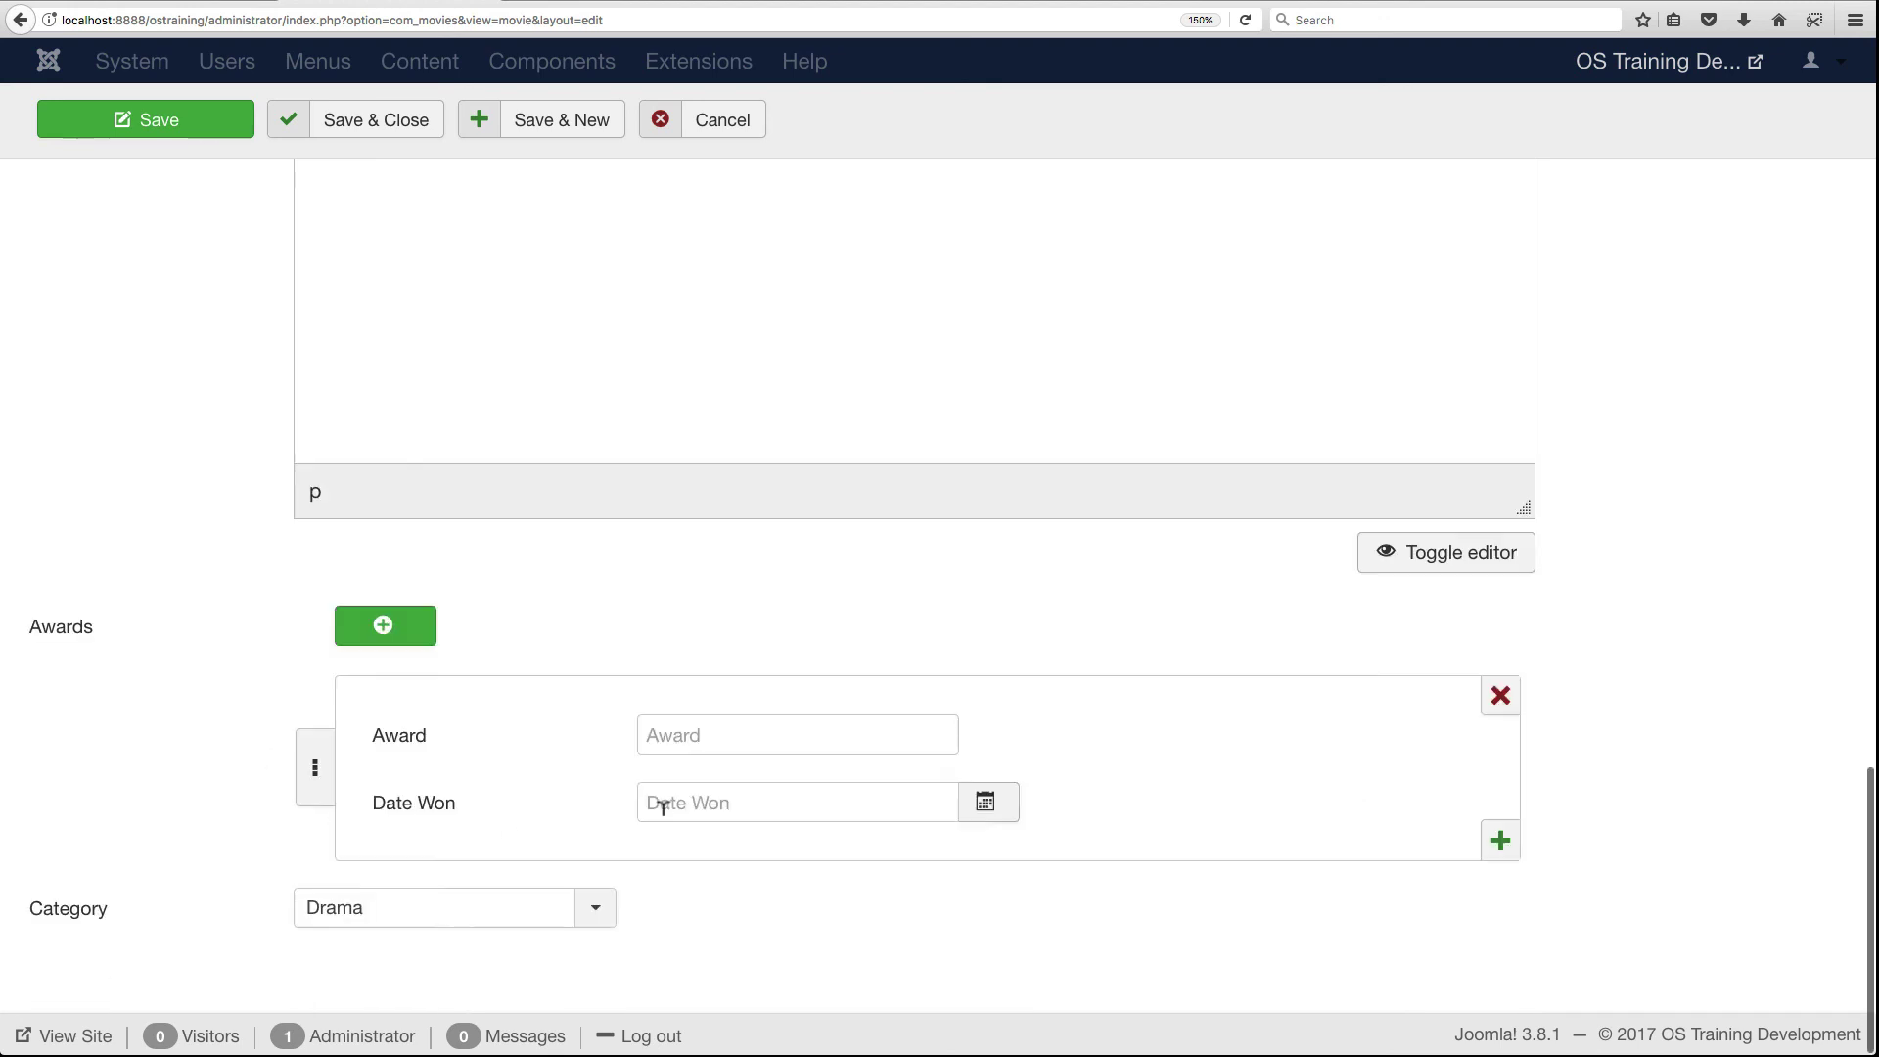
{"action": "left_click", "coordinate": [689, 728]}
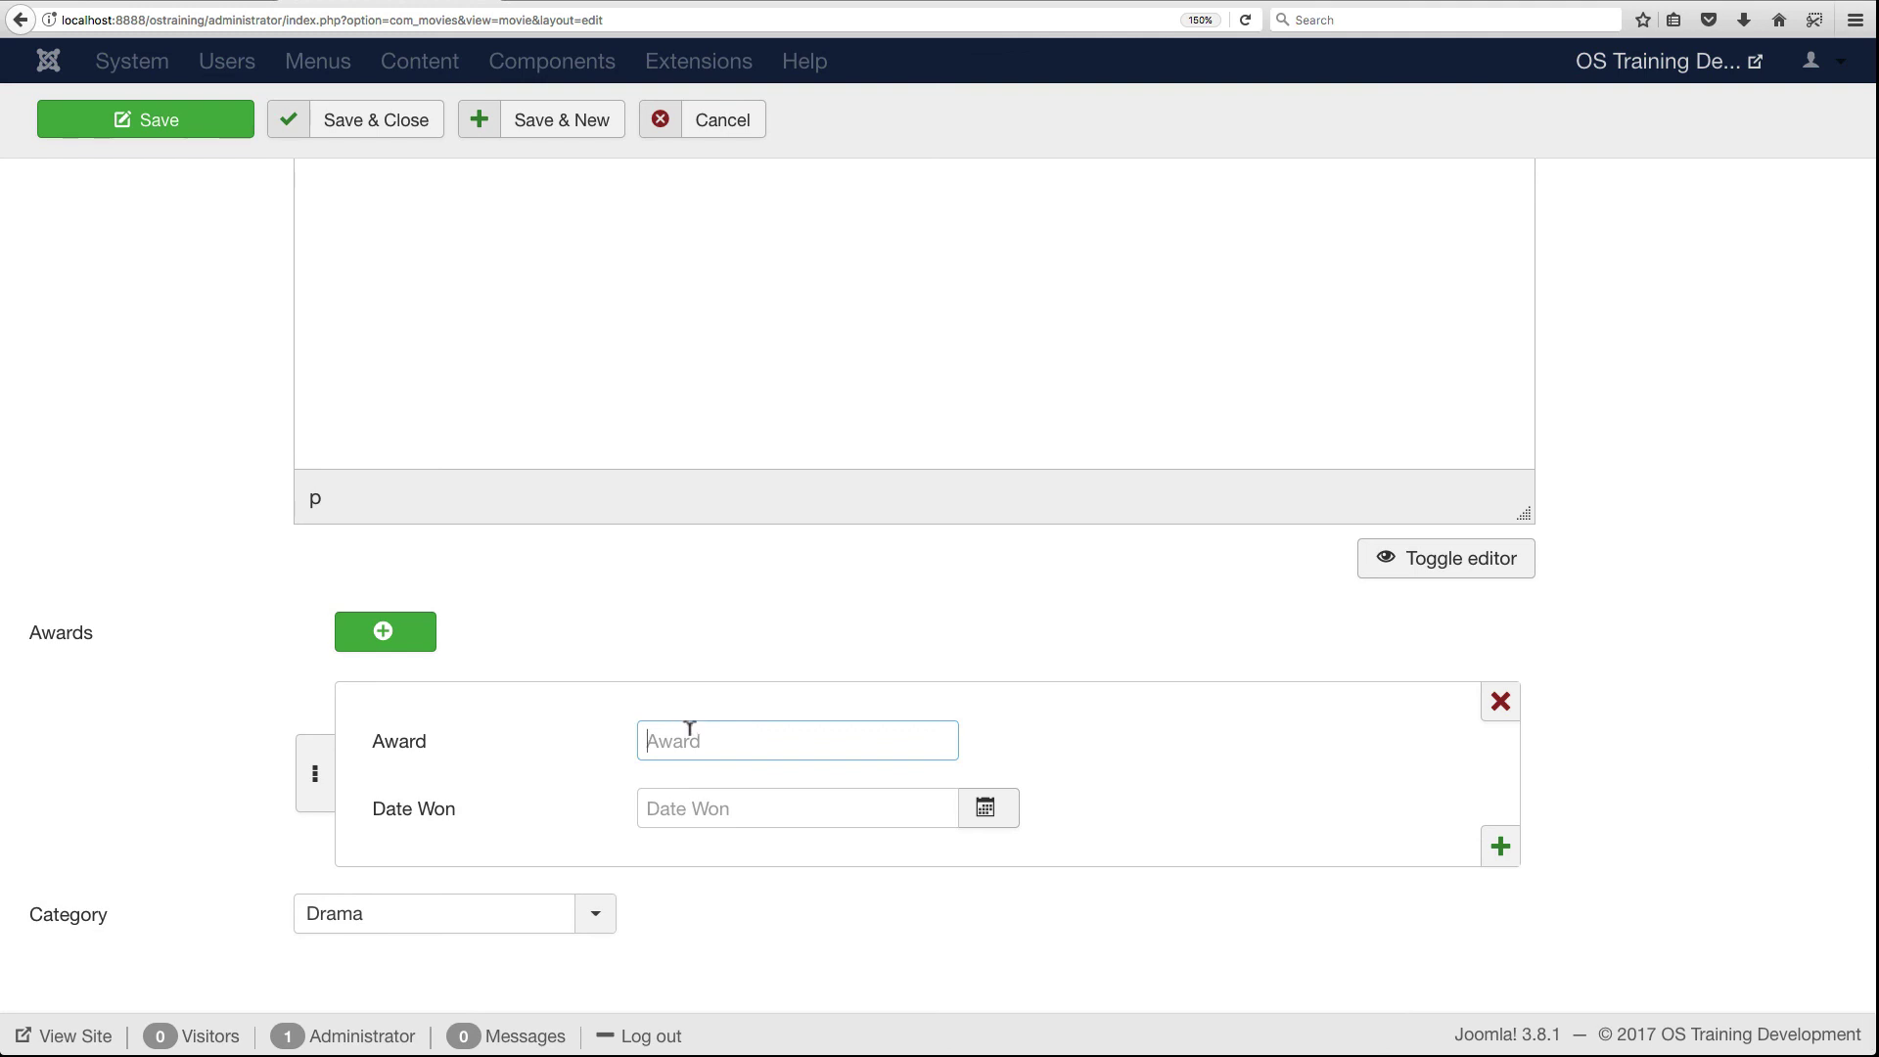
{"action": "type", "text": "Best P"}
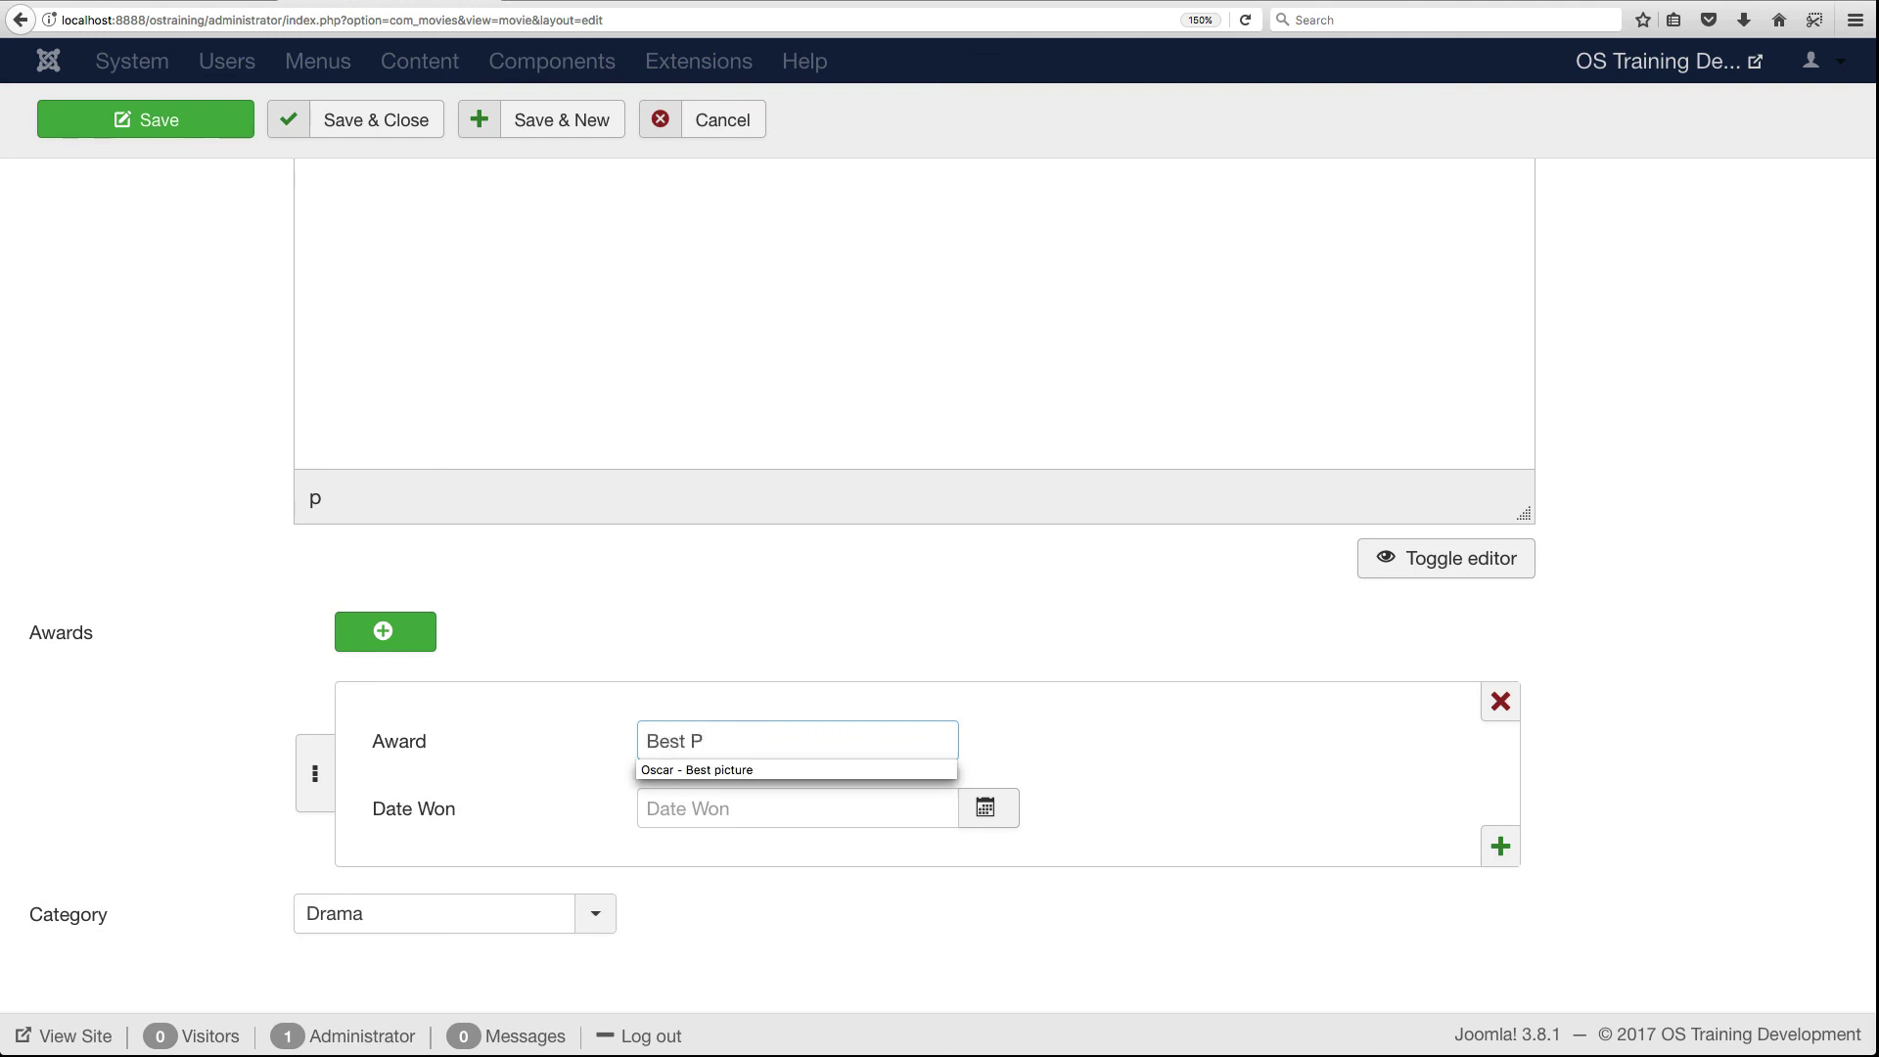
{"action": "key", "text": "Down"}
{"action": "key", "text": "Return"}
{"action": "key", "text": "Tab"}
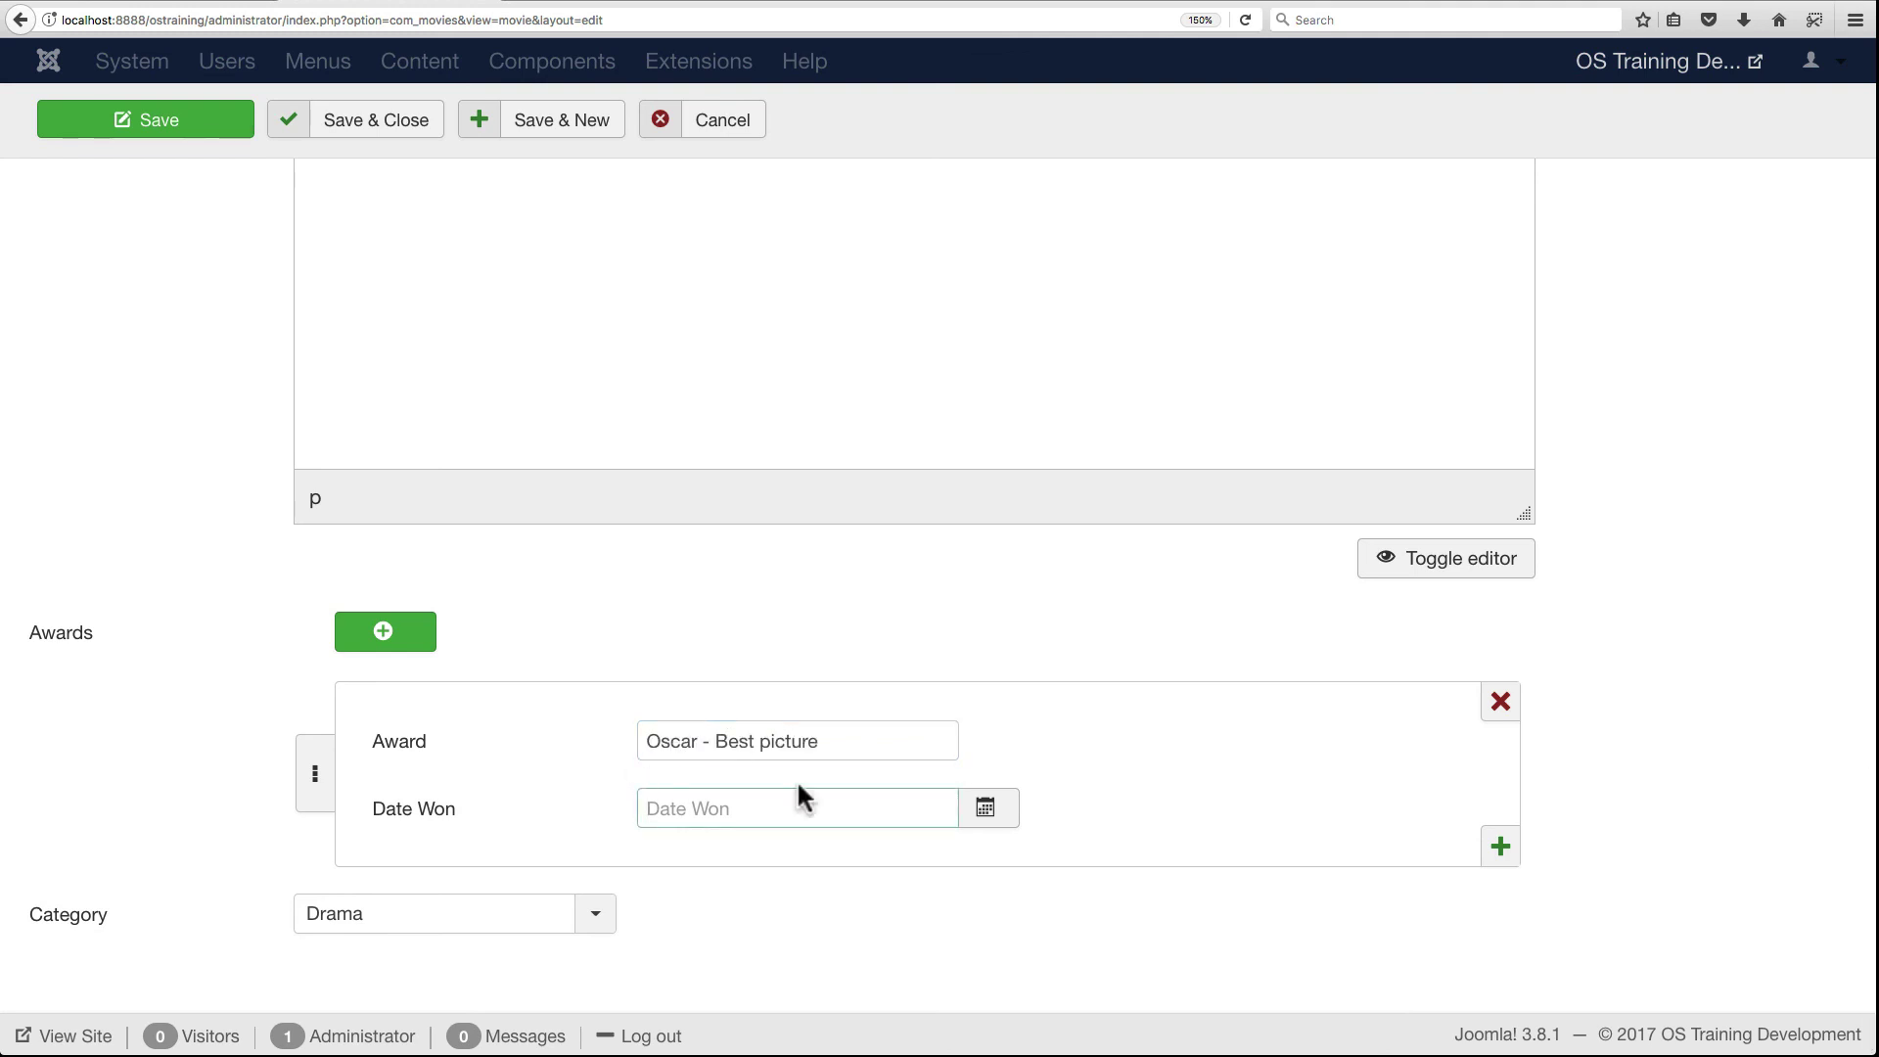
Set the award's Date Won to 1985-01-01.
{"action": "left_click", "coordinate": [985, 811]}
{"action": "scroll", "coordinate": [1111, 862], "scroll_direction": "down", "scroll_amount": 3}
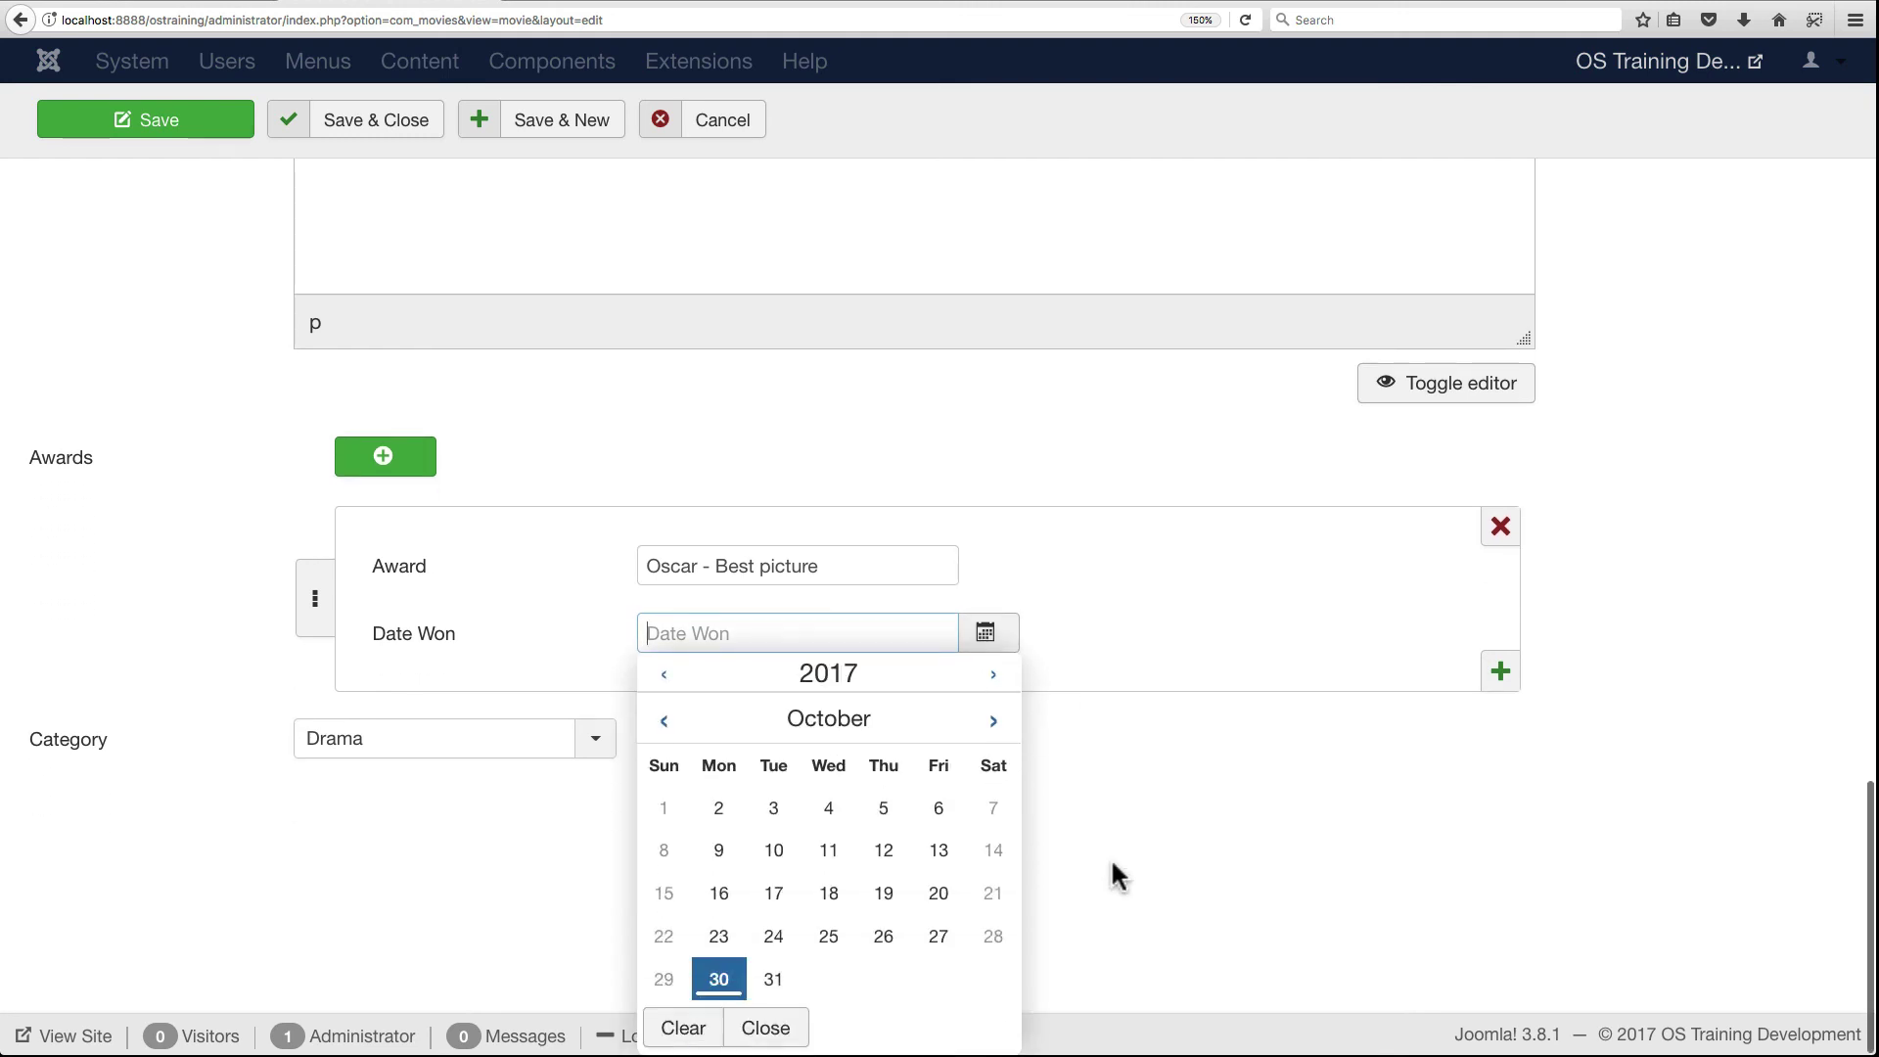
{"action": "left_click", "coordinate": [718, 807]}
{"action": "left_click_drag", "start_coordinate": [683, 807], "coordinate": [623, 795]}
{"action": "type", "text": "198"}
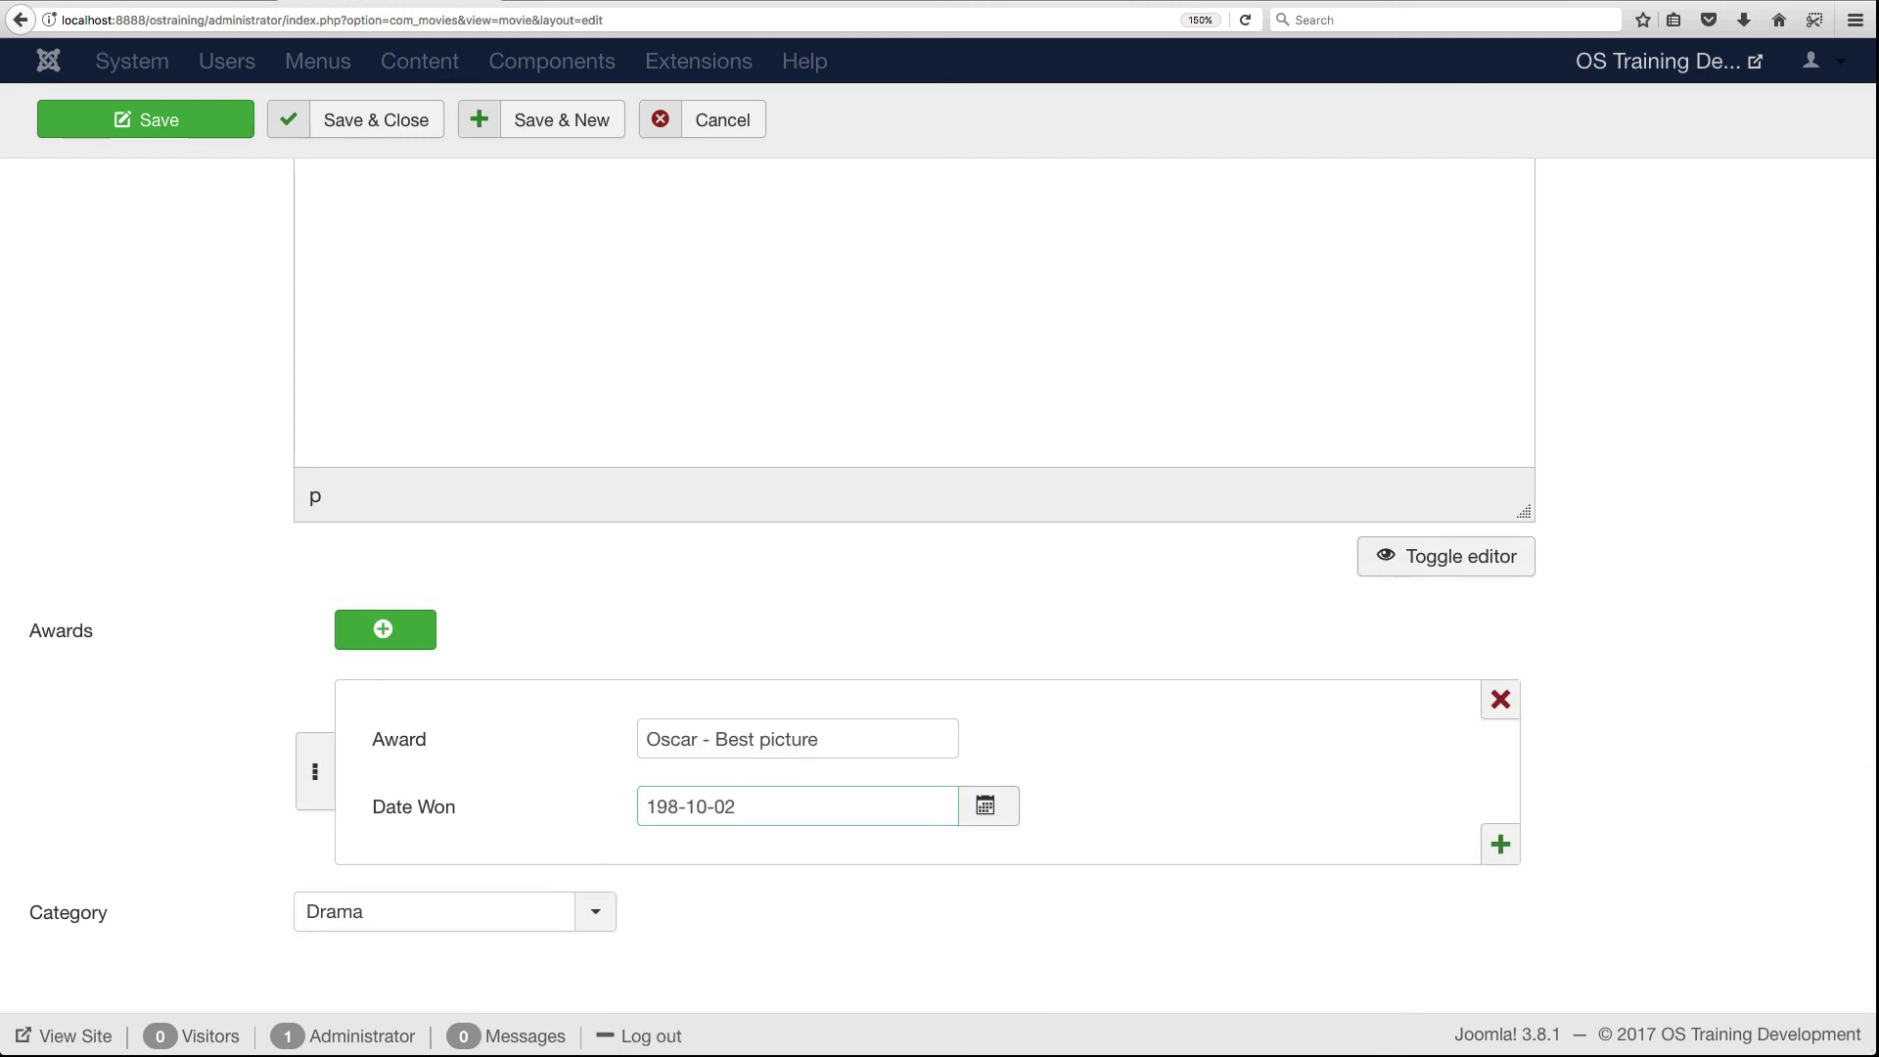
{"action": "type", "text": "5"}
{"action": "double_click", "coordinate": [707, 806]}
{"action": "type", "text": "01"}
{"action": "left_click", "coordinate": [593, 912]}
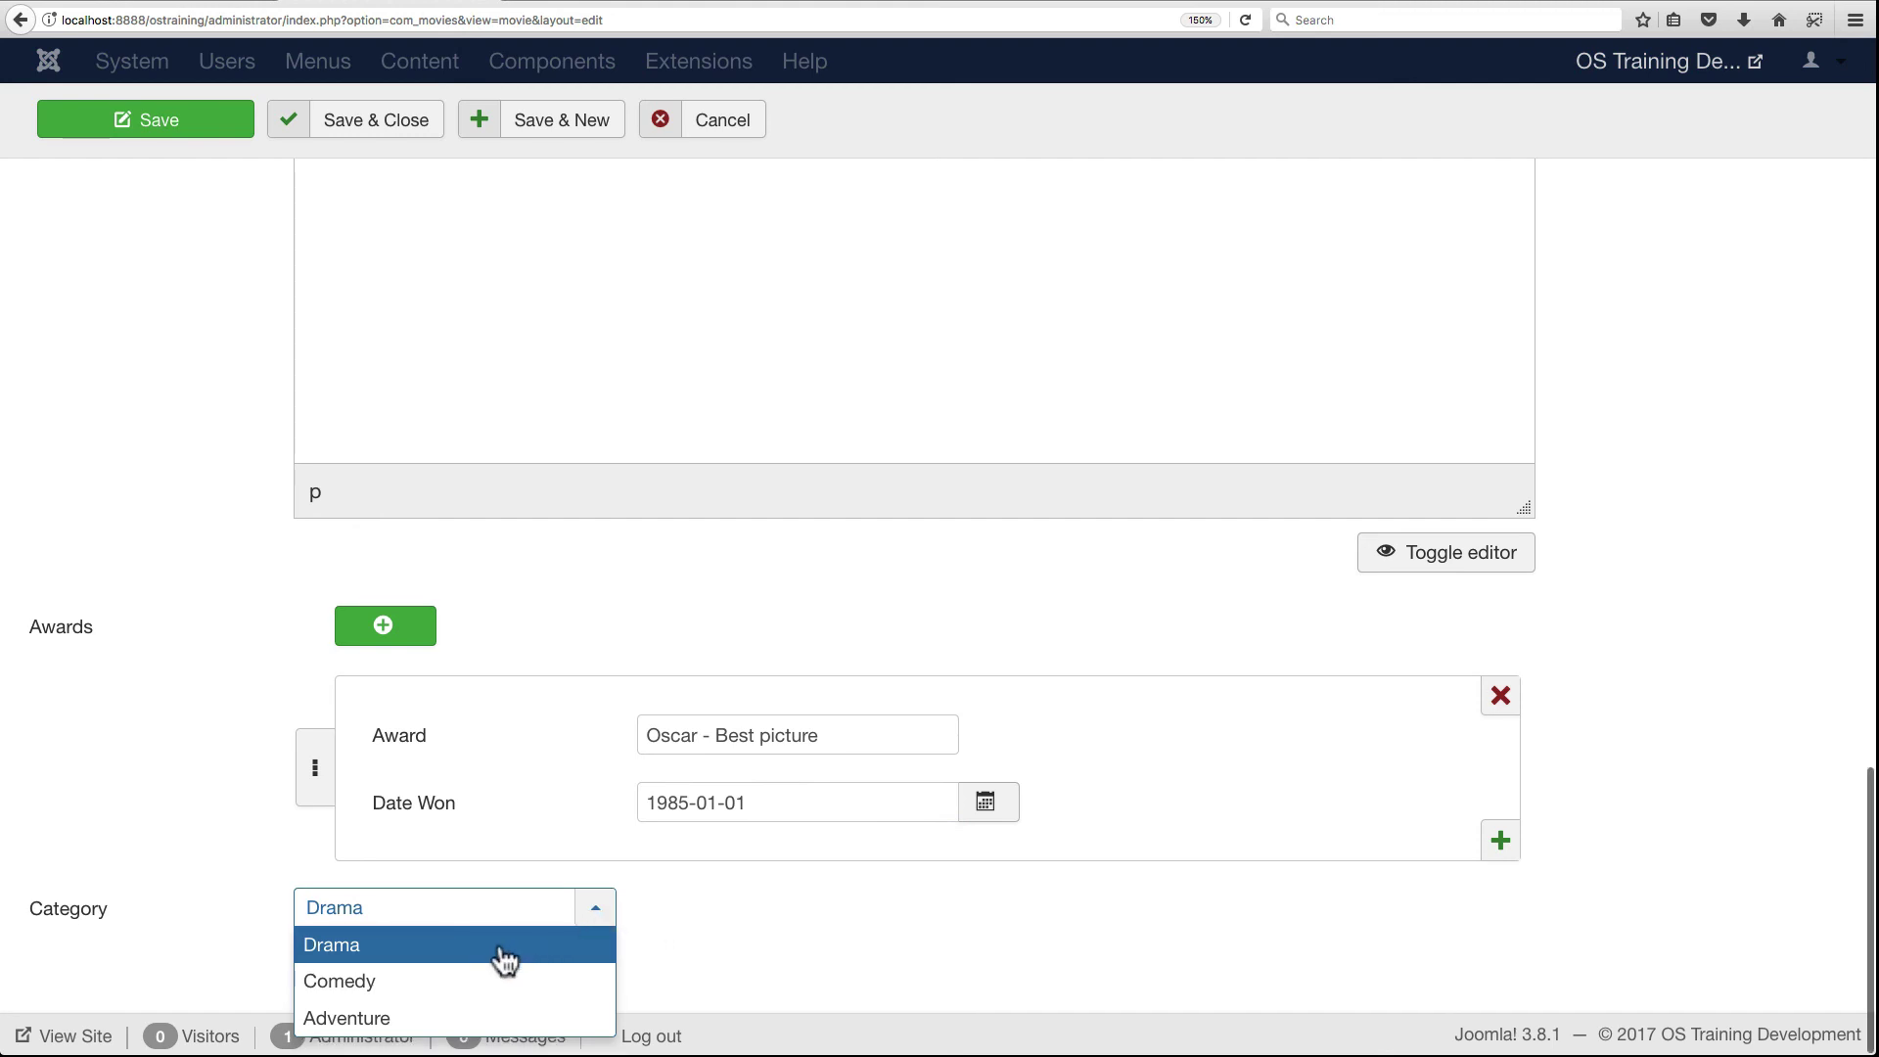